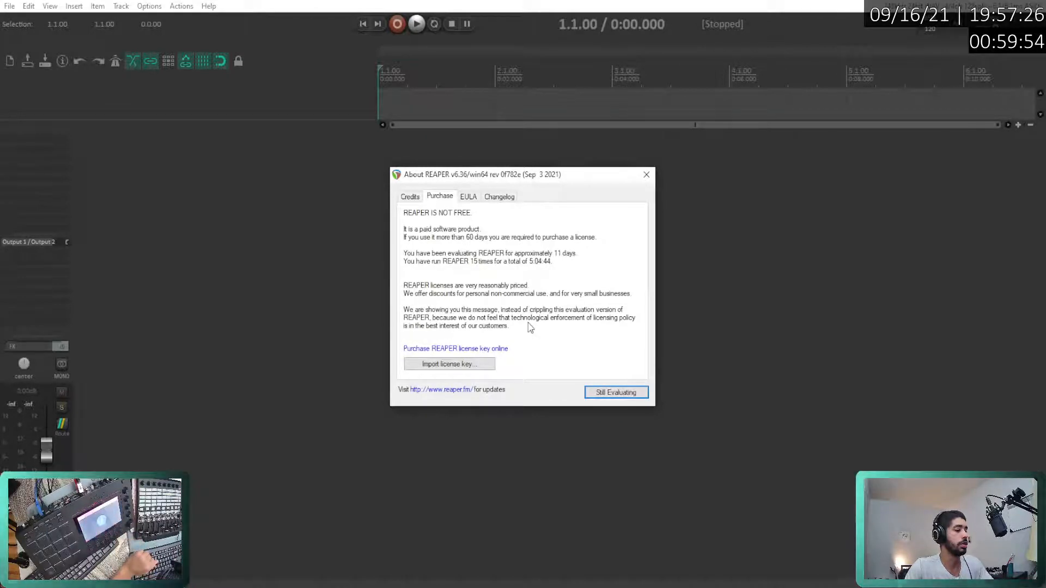
- Dismiss the evaluation notice and enlarge the arrange area by lowering the divider above the mixer
{"action": "left_click", "coordinate": [621, 392]}
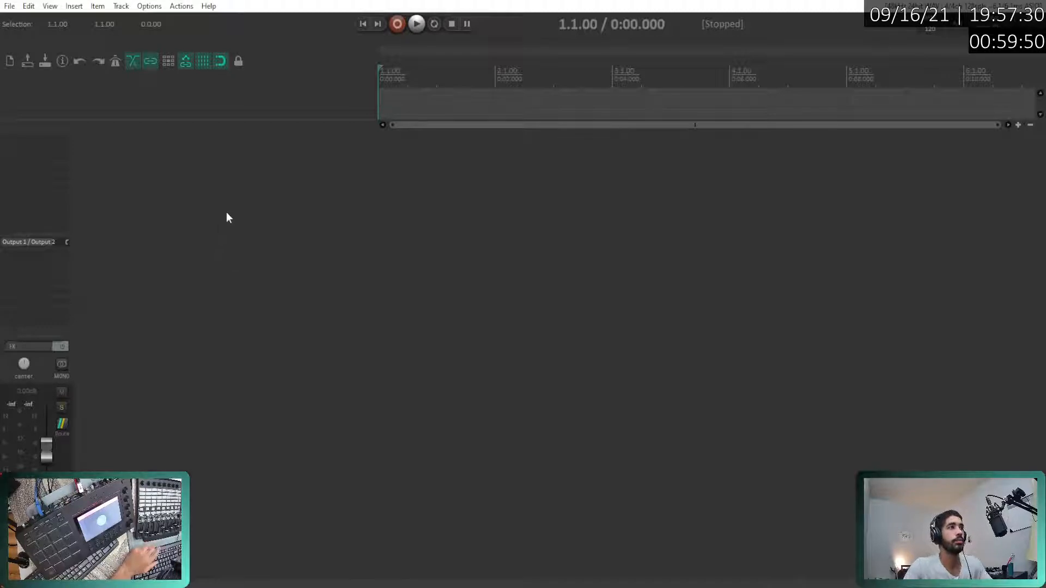
{"action": "left_click_drag", "start_coordinate": [364, 130], "coordinate": [353, 202]}
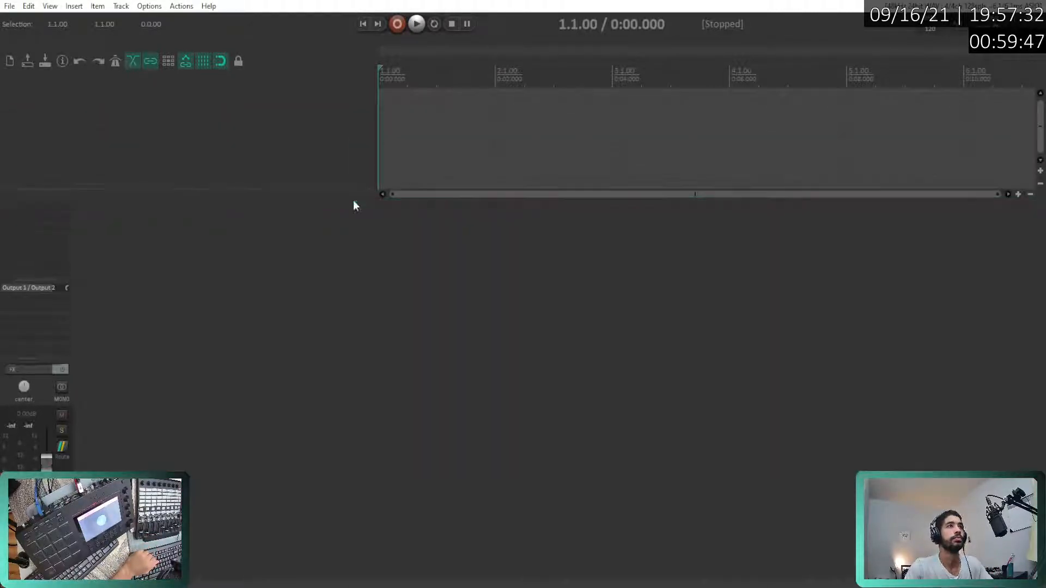
{"action": "right_click", "coordinate": [125, 96]}
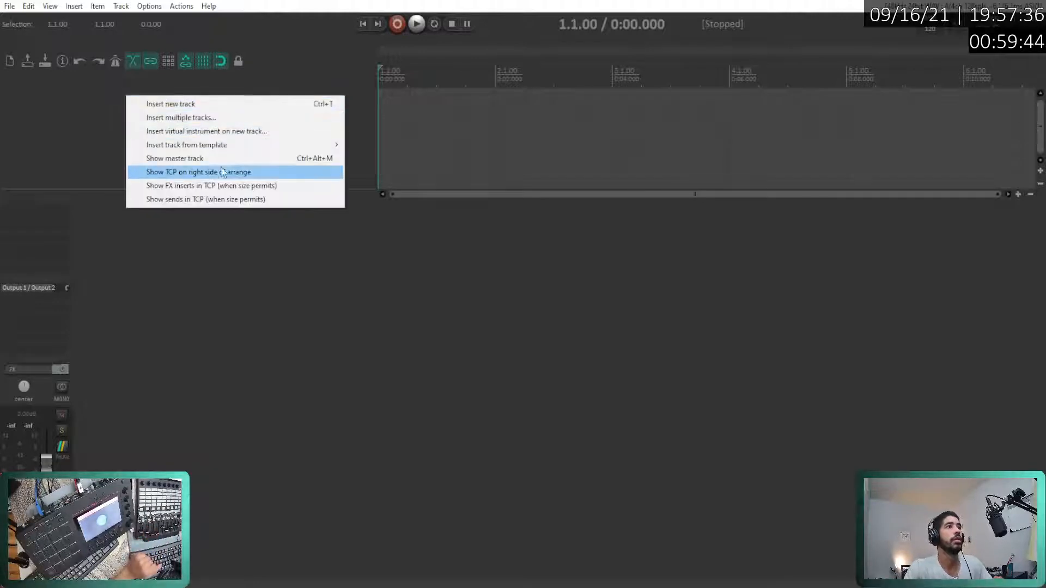
{"action": "left_click", "coordinate": [121, 159]}
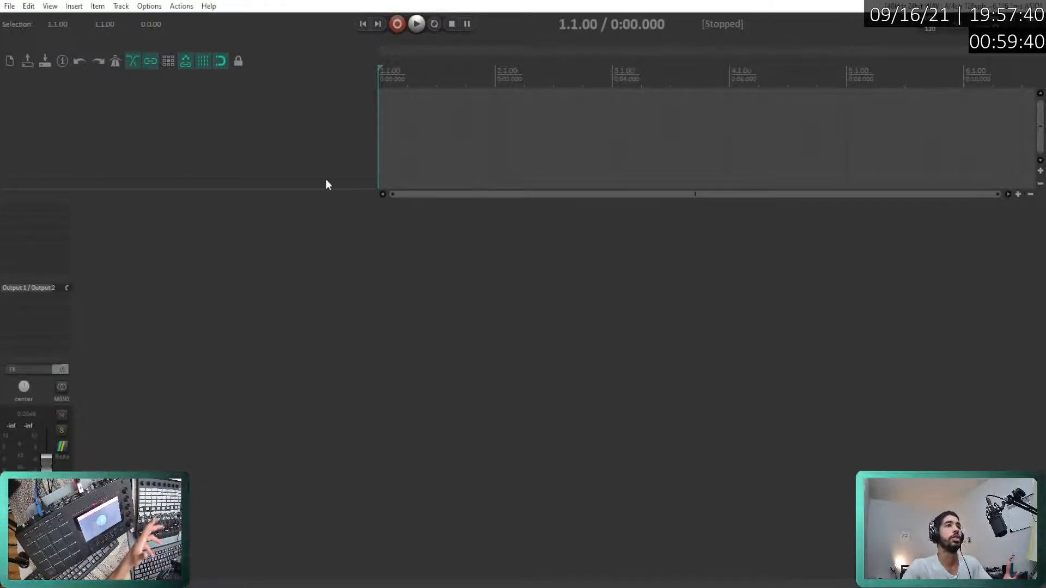
{"action": "left_click_drag", "start_coordinate": [336, 202], "coordinate": [329, 331]}
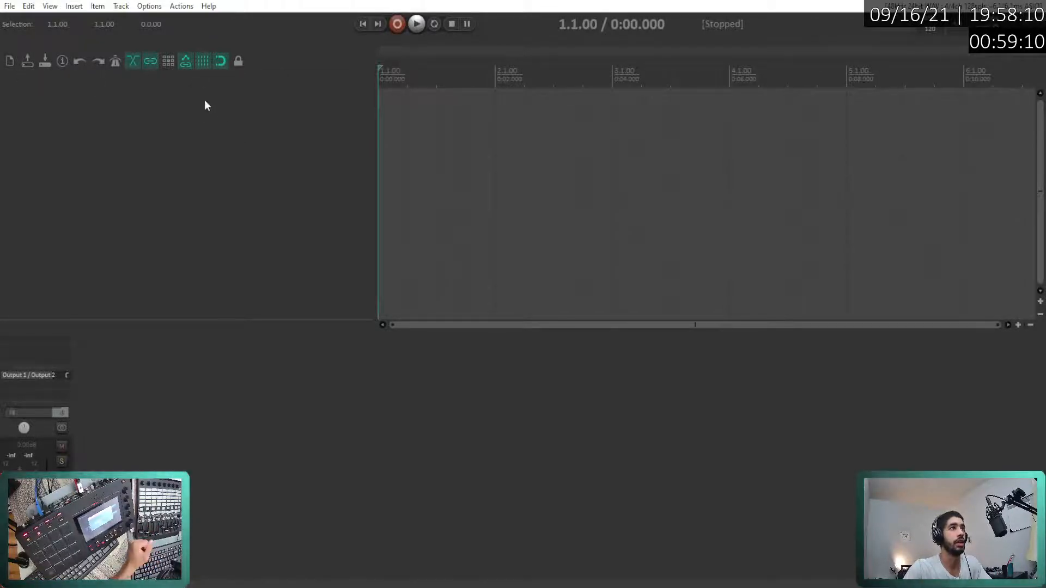
- Review the audio device settings in the preferences, including the ASIO driver, input and output ranges, and block size
{"action": "left_click", "coordinate": [183, 11]}
{"action": "mouse_move", "coordinate": [149, 6]}
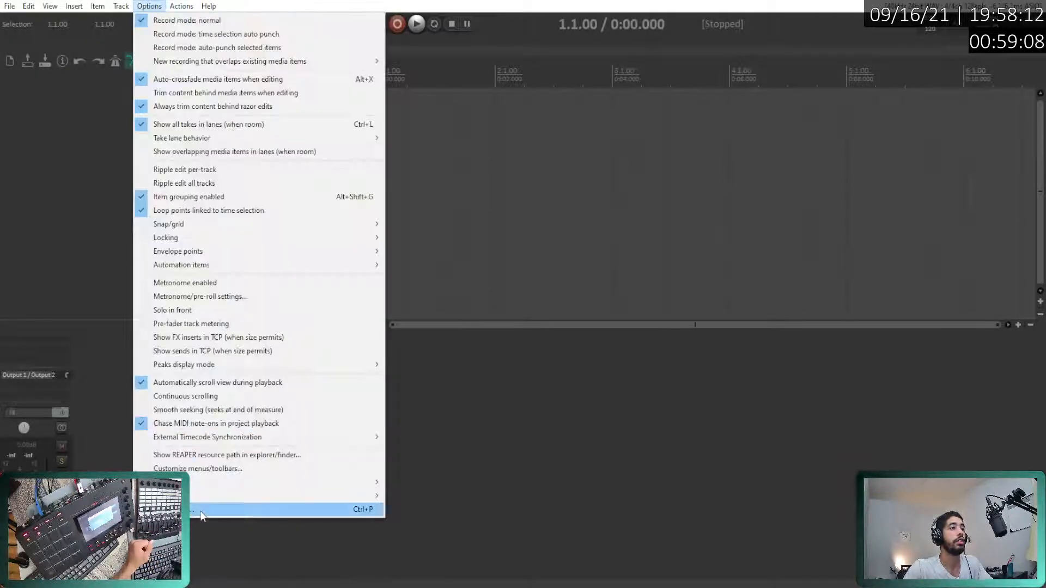
{"action": "left_click", "coordinate": [245, 507]}
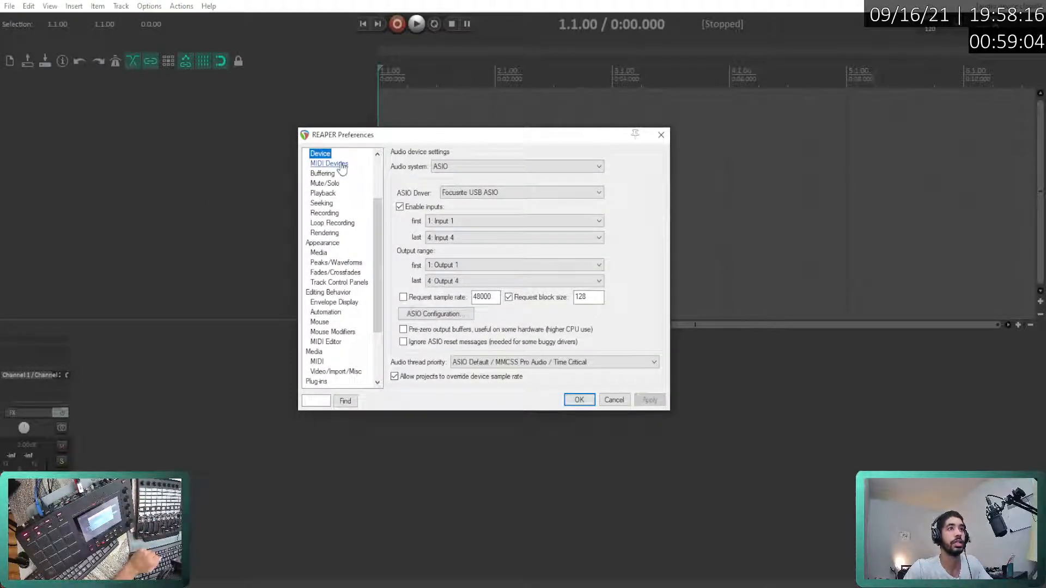
{"action": "left_click", "coordinate": [578, 401]}
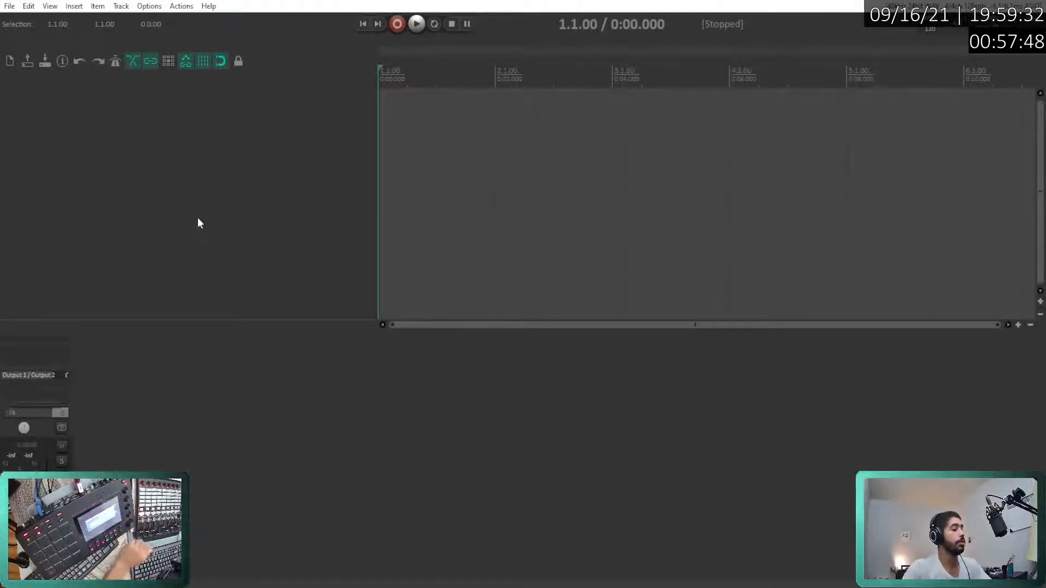
{"action": "right_click", "coordinate": [167, 127]}
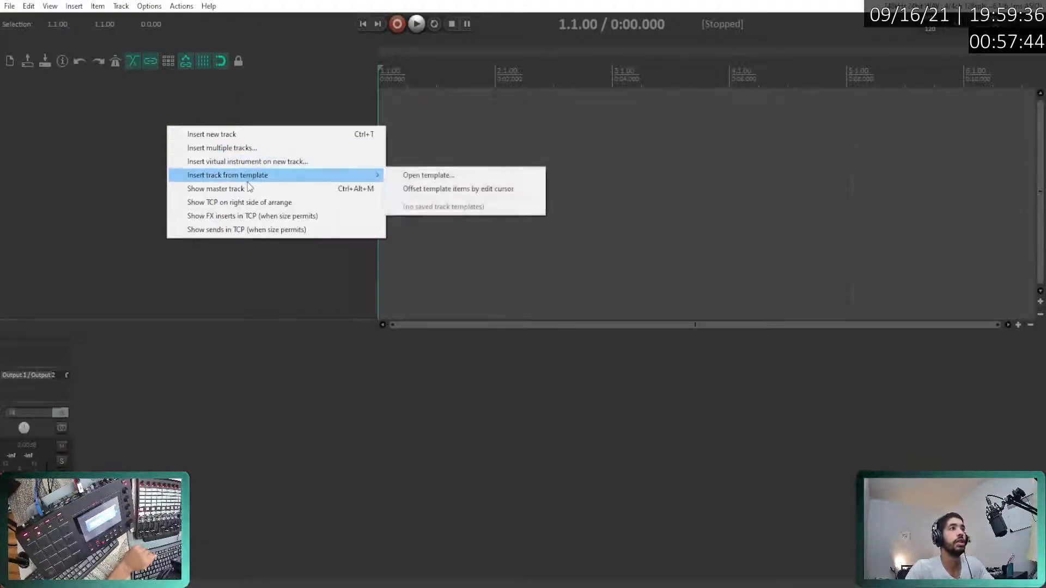
{"action": "mouse_move", "coordinate": [262, 181]}
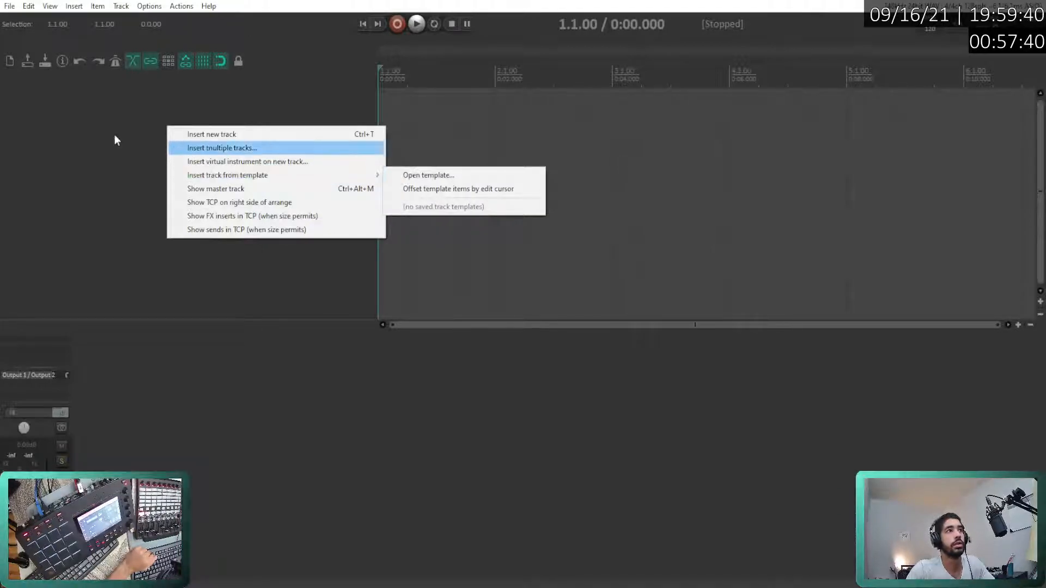
{"action": "left_click", "coordinate": [98, 134]}
- Load the project template "8 track volume mapped apc", enlarge the track area and look through its tracks
{"action": "left_click", "coordinate": [10, 6]}
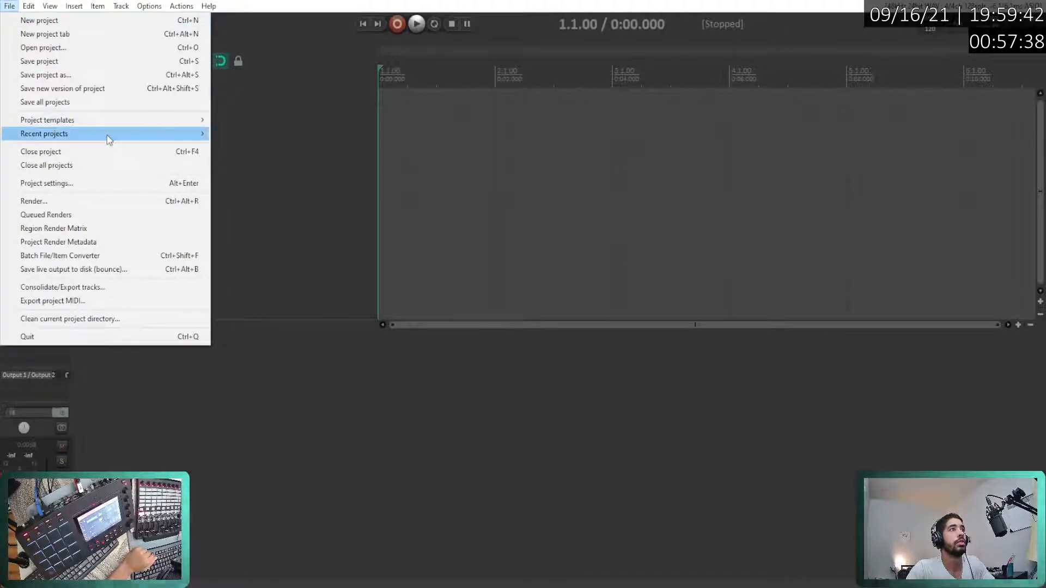
{"action": "mouse_move", "coordinate": [117, 125]}
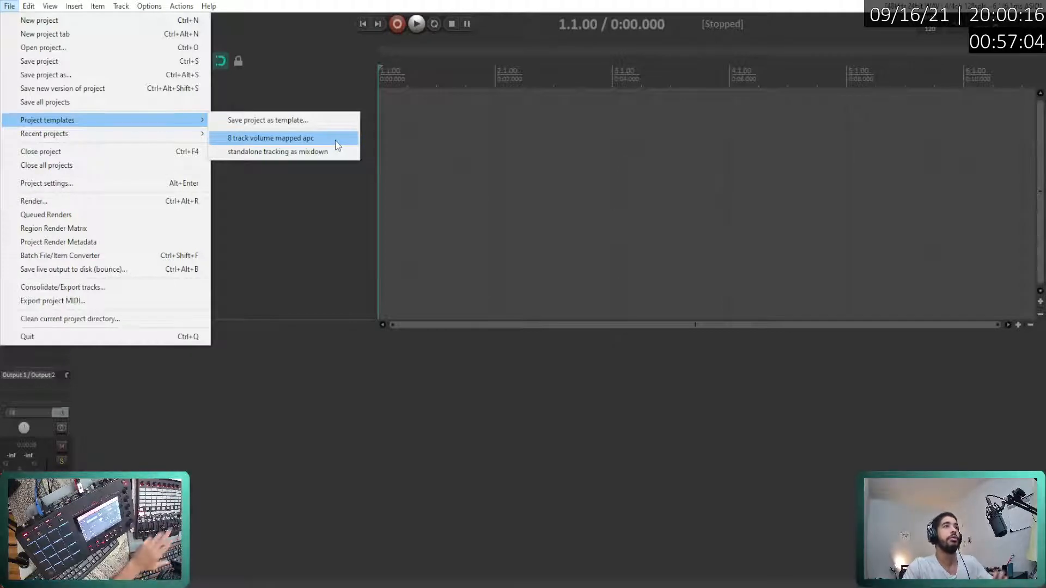
{"action": "left_click", "coordinate": [334, 138]}
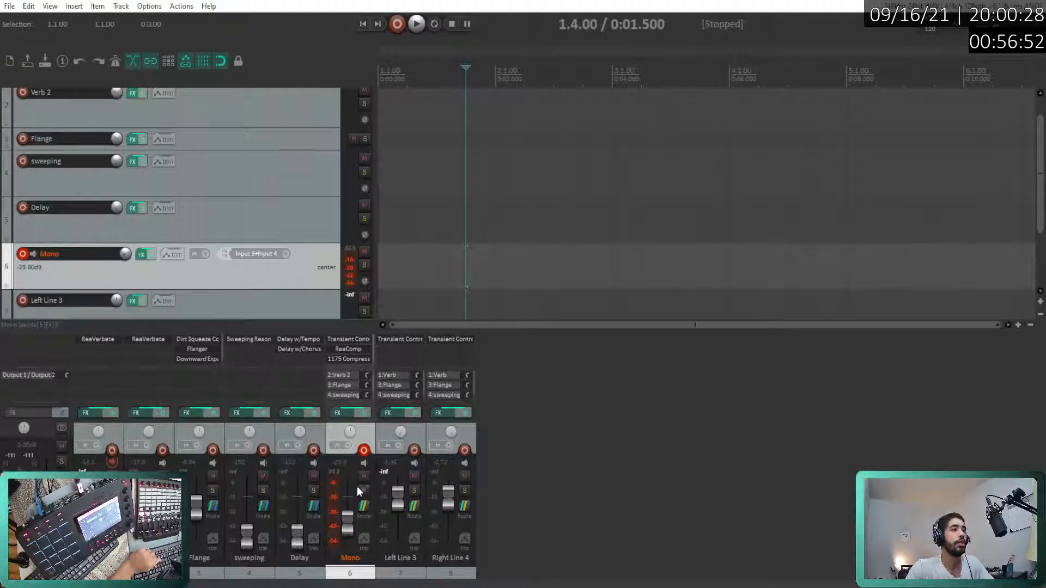
{"action": "scroll", "coordinate": [348, 378], "scroll_direction": "up", "scroll_amount": 1}
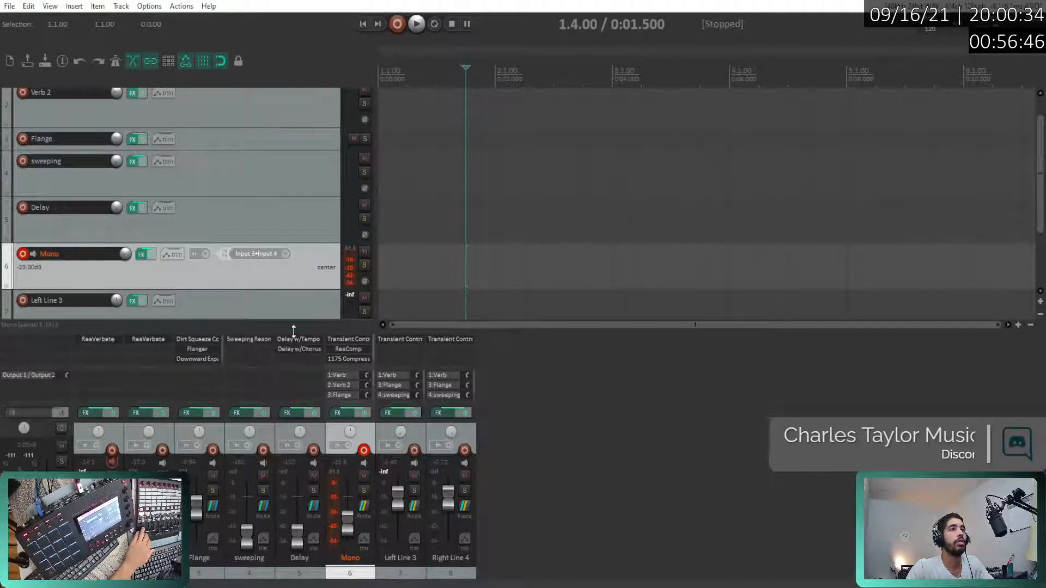
{"action": "left_click_drag", "start_coordinate": [293, 333], "coordinate": [293, 355]}
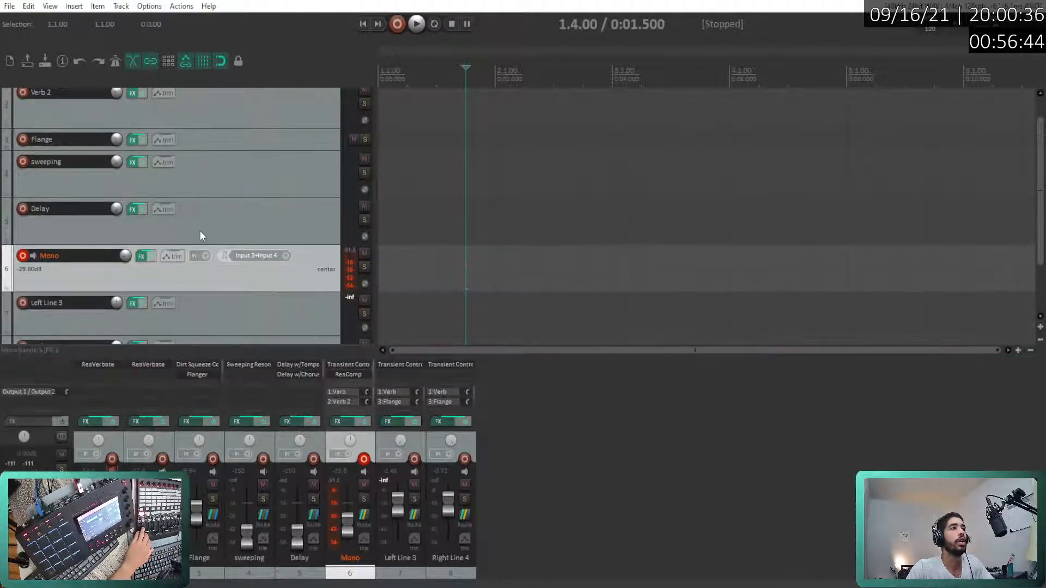
{"action": "scroll", "coordinate": [200, 234], "scroll_direction": "down", "scroll_amount": 2}
{"action": "scroll", "coordinate": [201, 245], "scroll_direction": "up", "scroll_amount": 2}
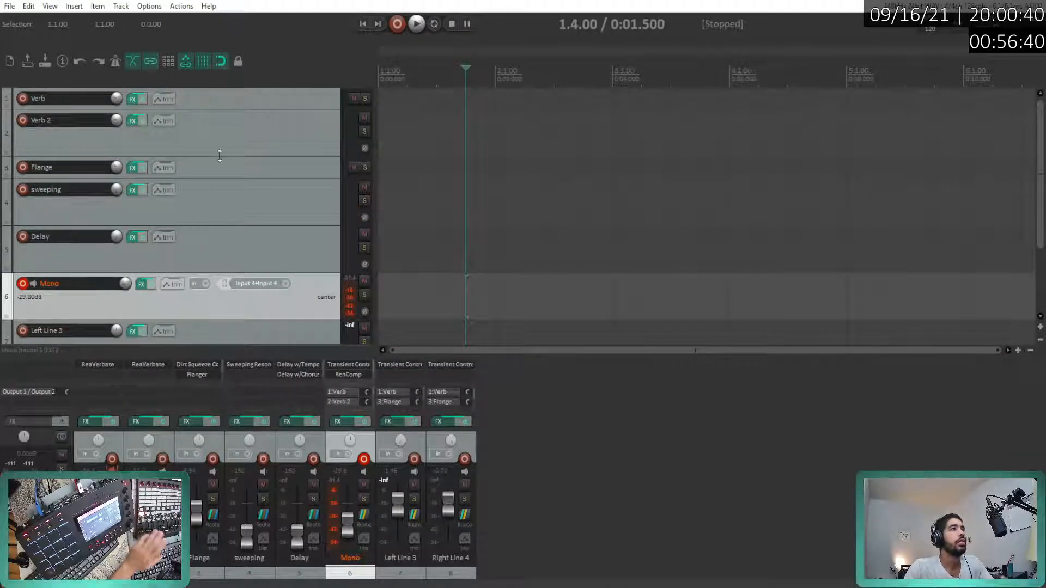
- Load the project template "standalone tracking as mixdown" and enlarge the mixer to show its effects and sends
{"action": "left_click", "coordinate": [9, 6]}
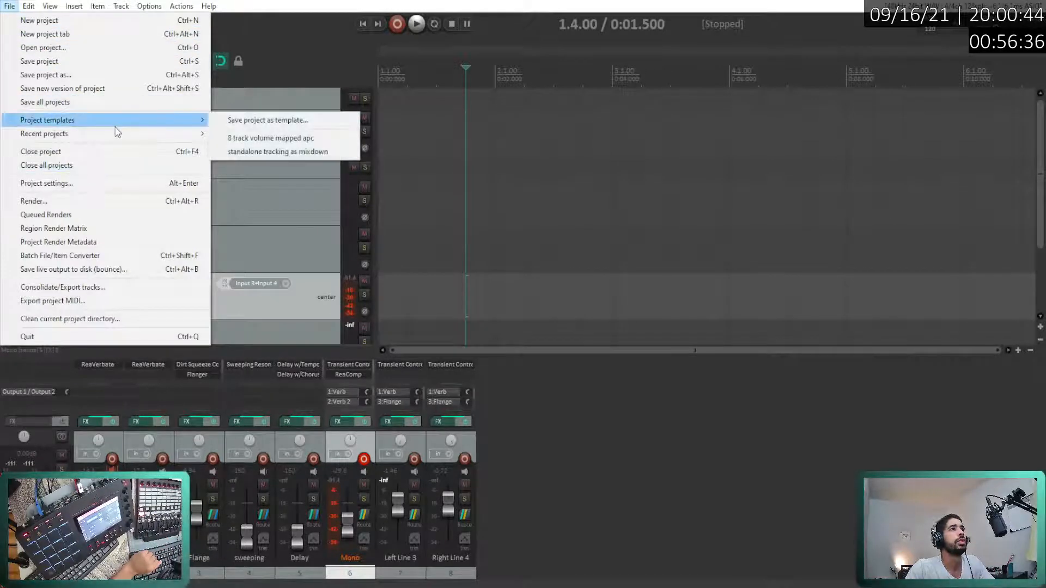
{"action": "mouse_move", "coordinate": [146, 122]}
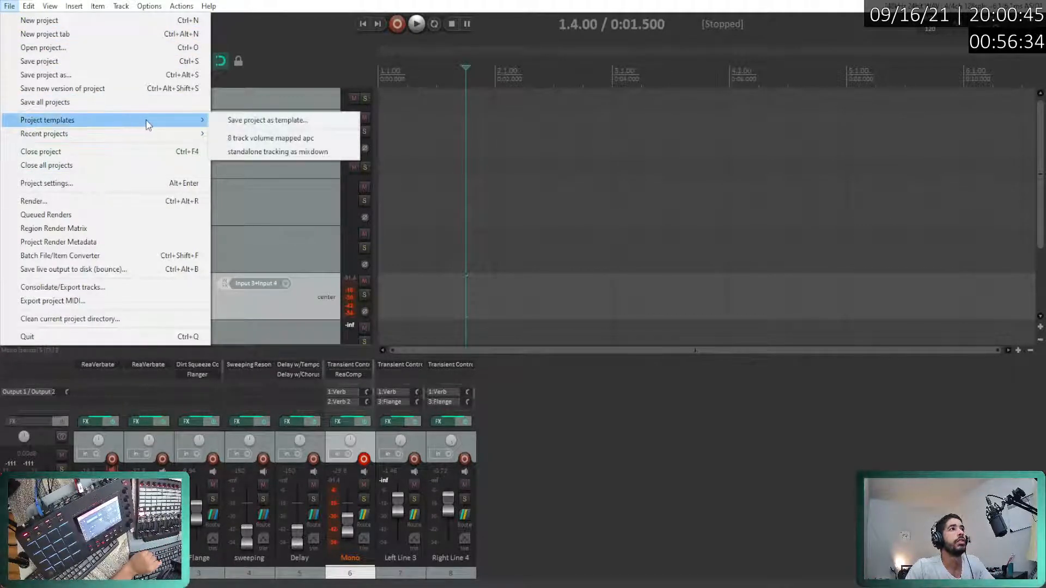
{"action": "left_click", "coordinate": [279, 153]}
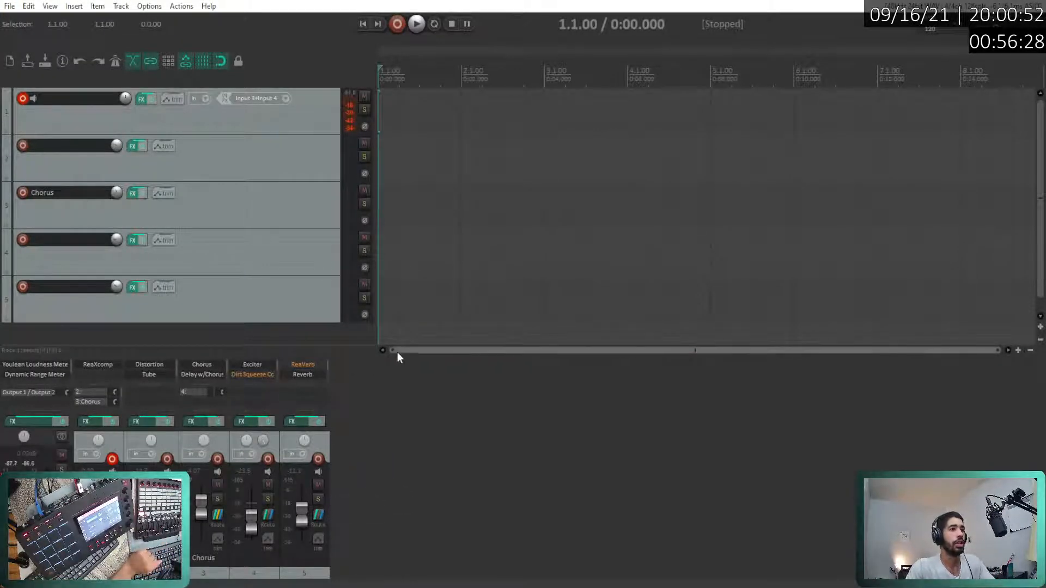
{"action": "left_click_drag", "start_coordinate": [394, 355], "coordinate": [358, 218]}
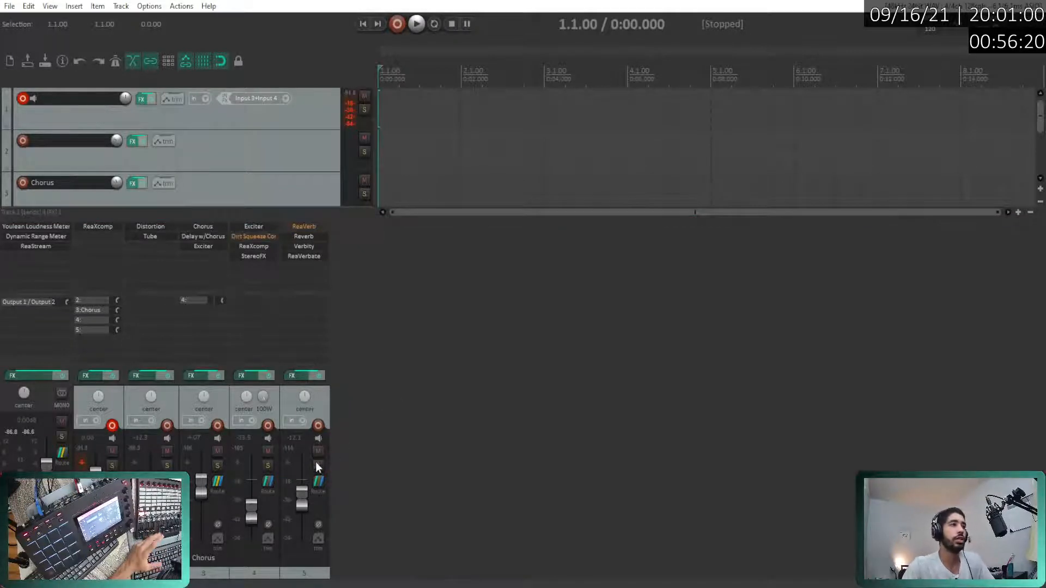
- Open the project settings and choose 48000 Hz as the project sample rate value without enabling the option
{"action": "left_click", "coordinate": [9, 6]}
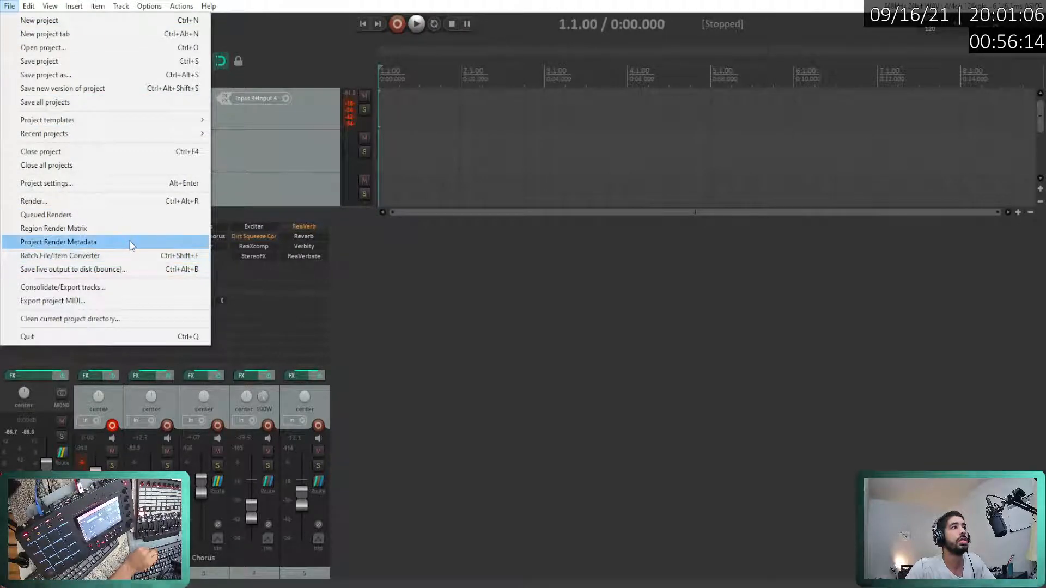
{"action": "left_click", "coordinate": [112, 183]}
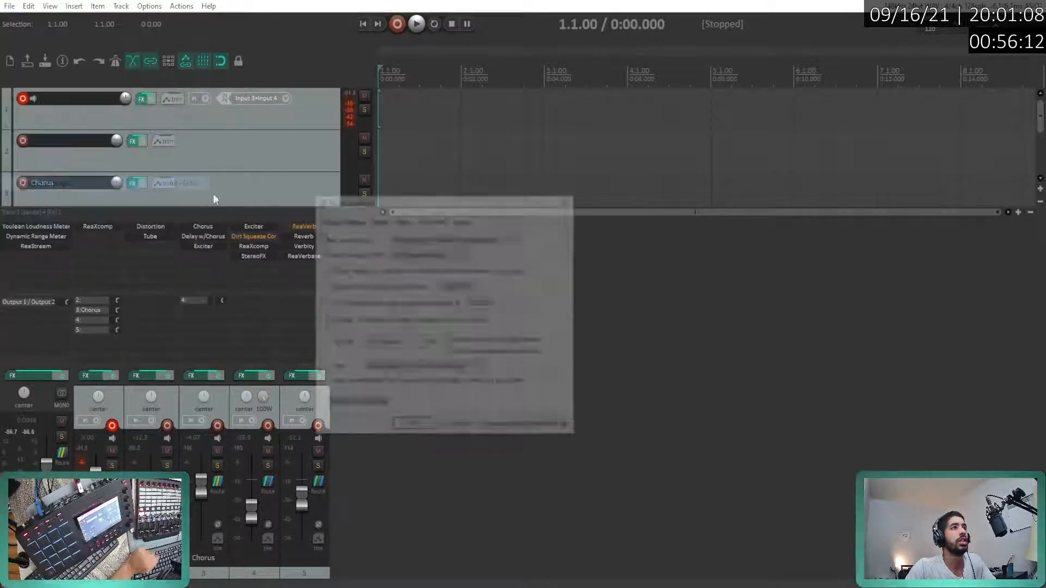
{"action": "left_click_drag", "start_coordinate": [420, 197], "coordinate": [340, 109]}
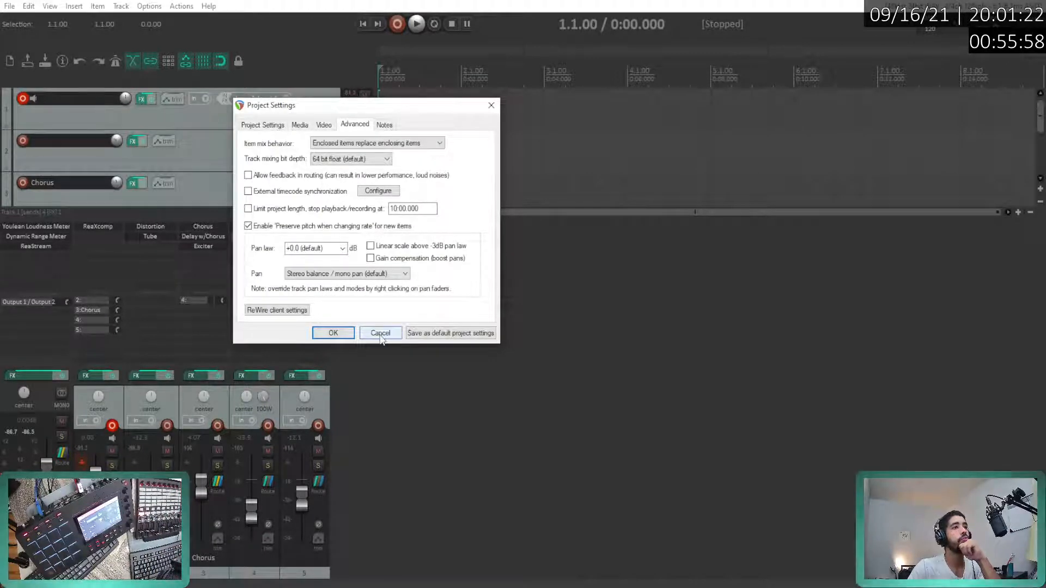
{"action": "left_click", "coordinate": [271, 128]}
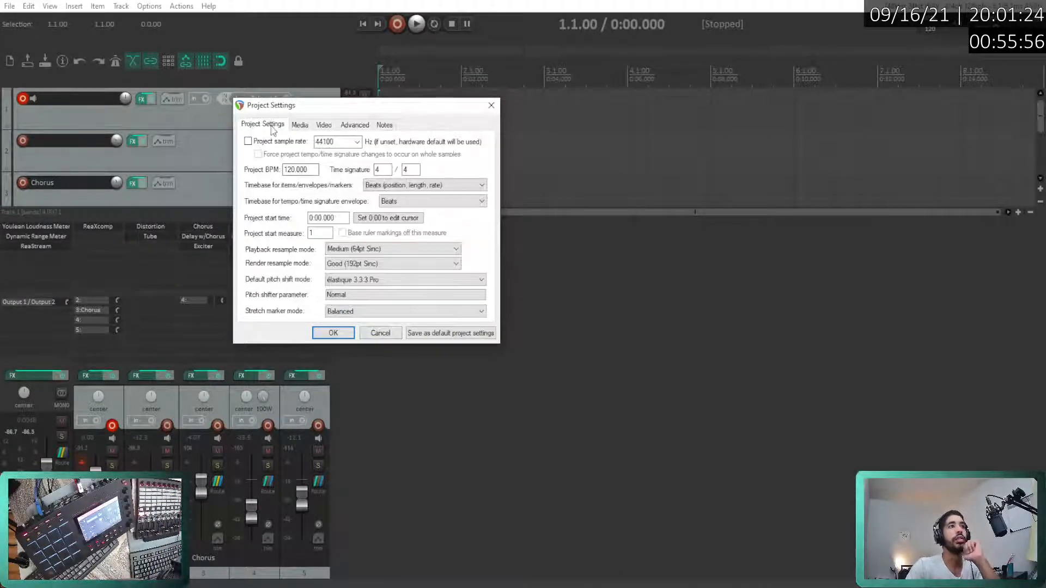
{"action": "left_click", "coordinate": [357, 143]}
{"action": "left_click", "coordinate": [348, 202]}
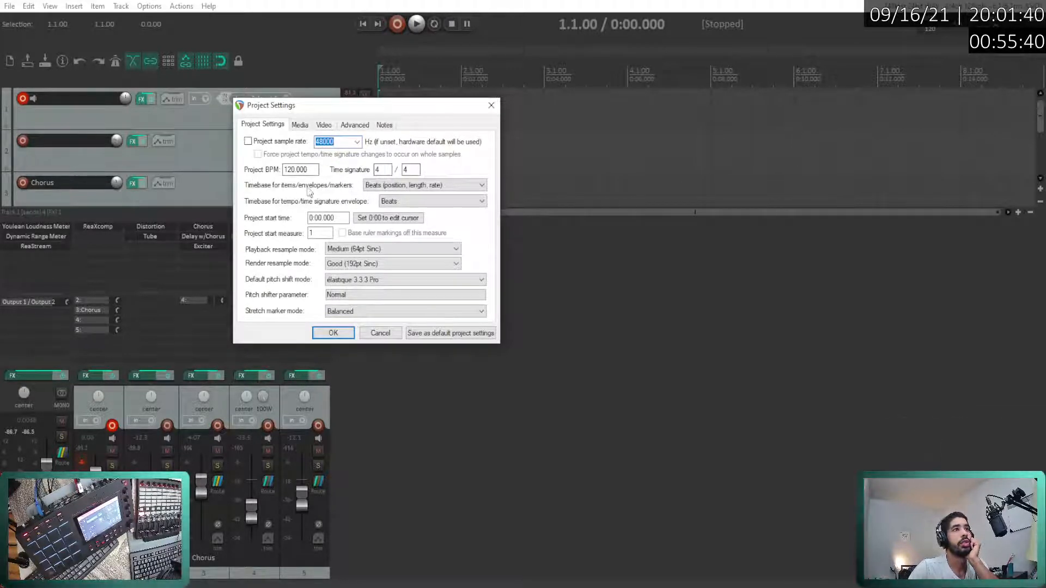
- Examine the timebase options for items/envelopes/markers and for the tempo/time signature envelope in the project settings
{"action": "left_click", "coordinate": [471, 185]}
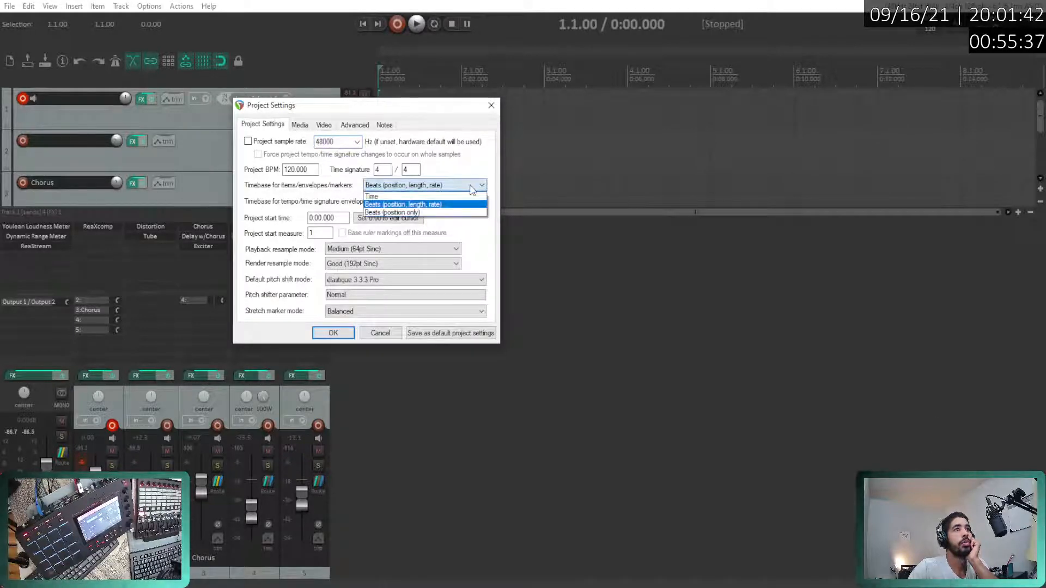
{"action": "left_click", "coordinate": [314, 194]}
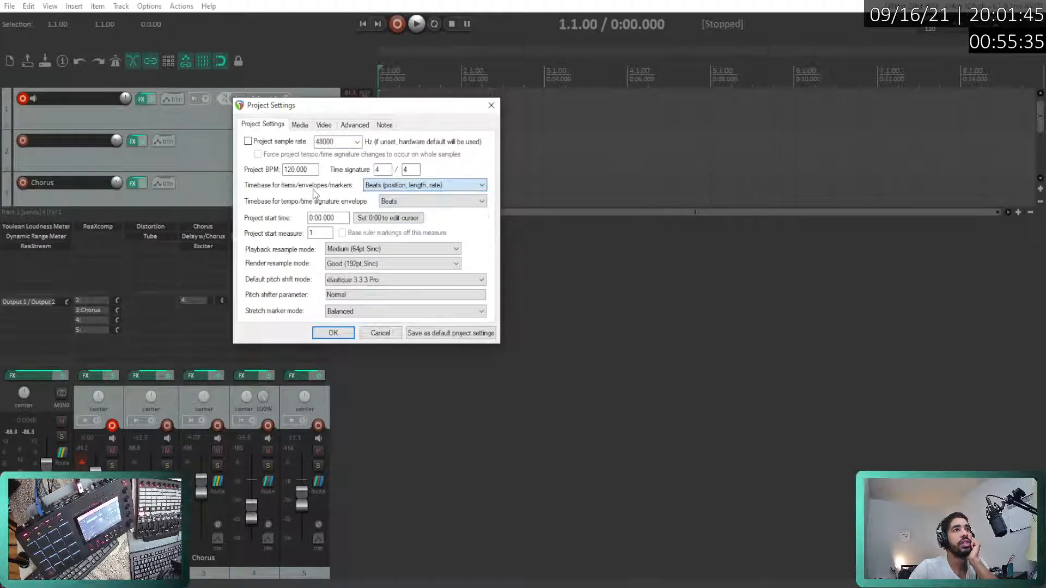
{"action": "left_click", "coordinate": [401, 204]}
{"action": "left_click", "coordinate": [306, 201]}
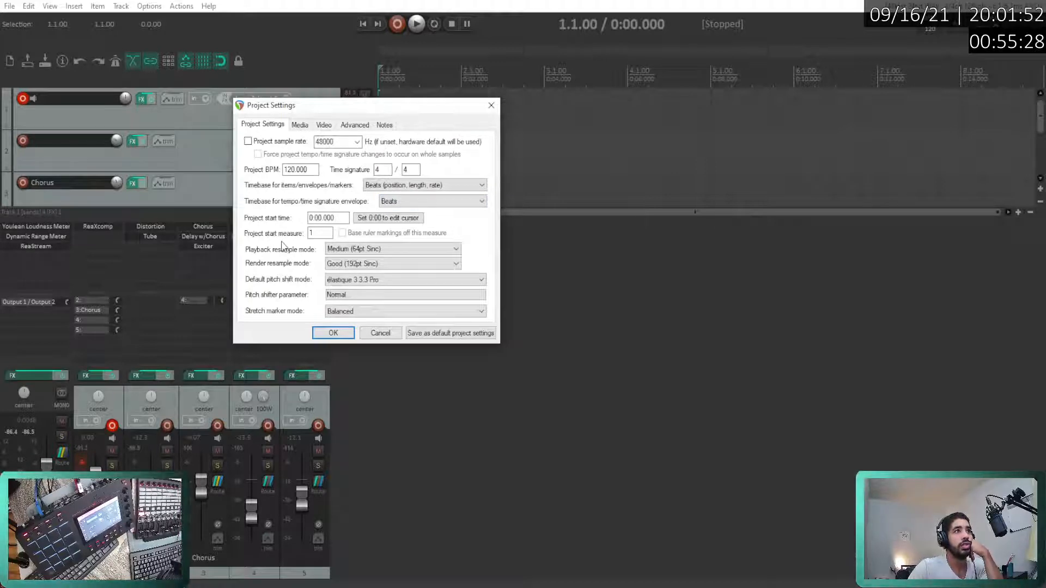
{"action": "left_click", "coordinate": [383, 202]}
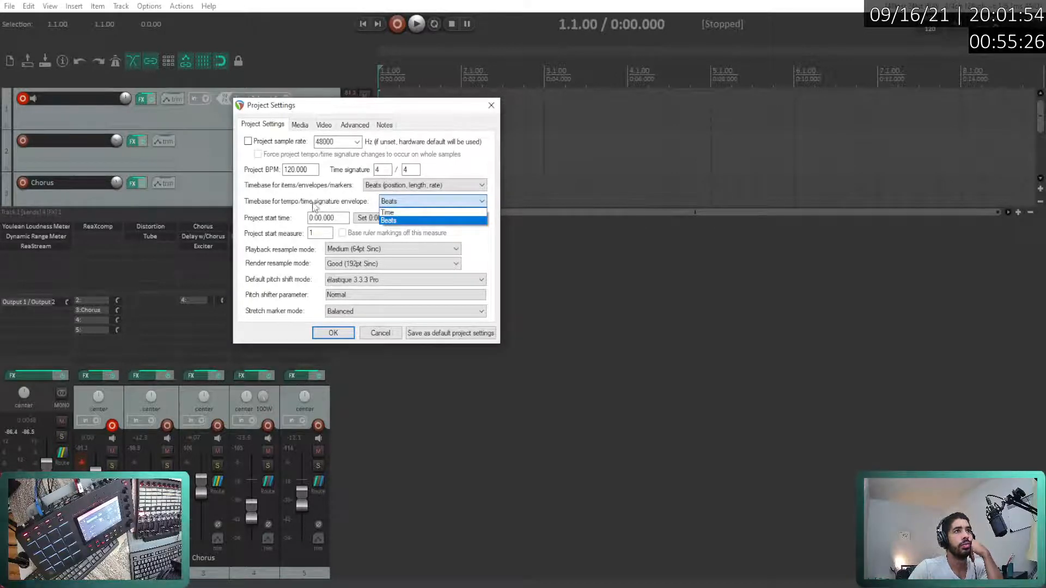
{"action": "left_click", "coordinate": [300, 207]}
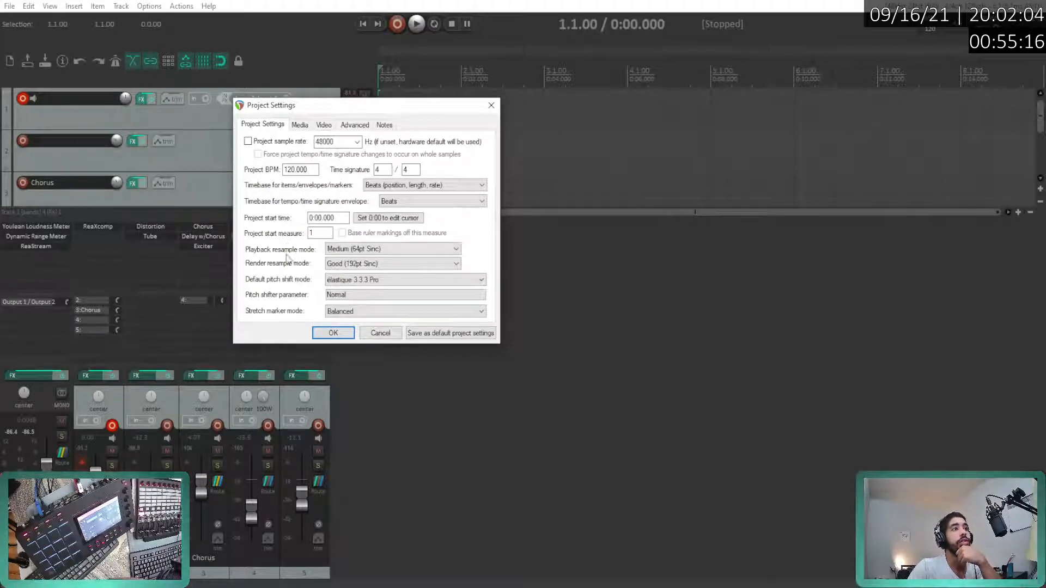
- Set the playback resample mode to Good (192pt Sinc) and check the default pitch shift mode options
{"action": "left_click", "coordinate": [390, 249]}
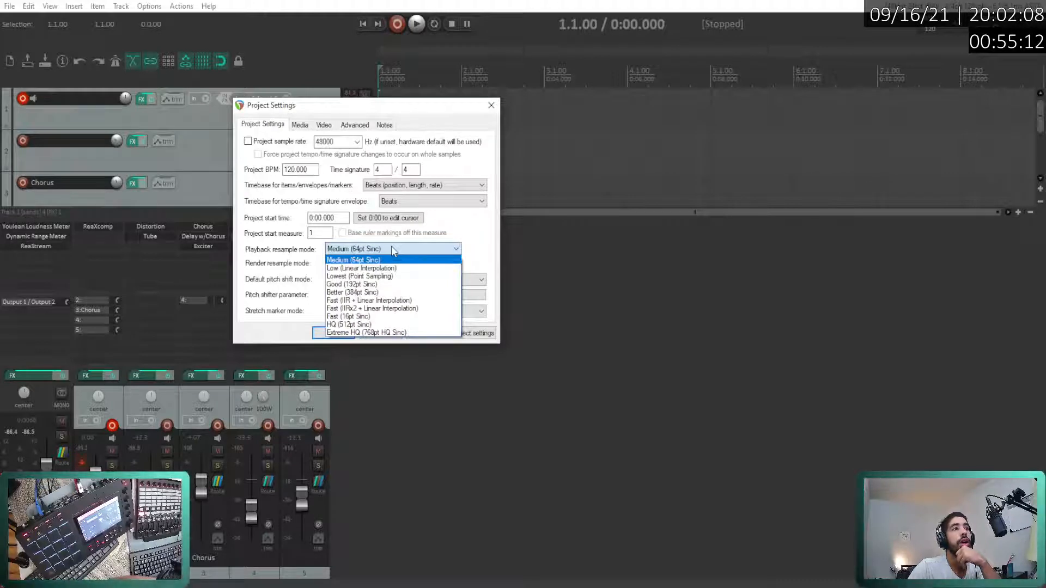
{"action": "left_click", "coordinate": [379, 285]}
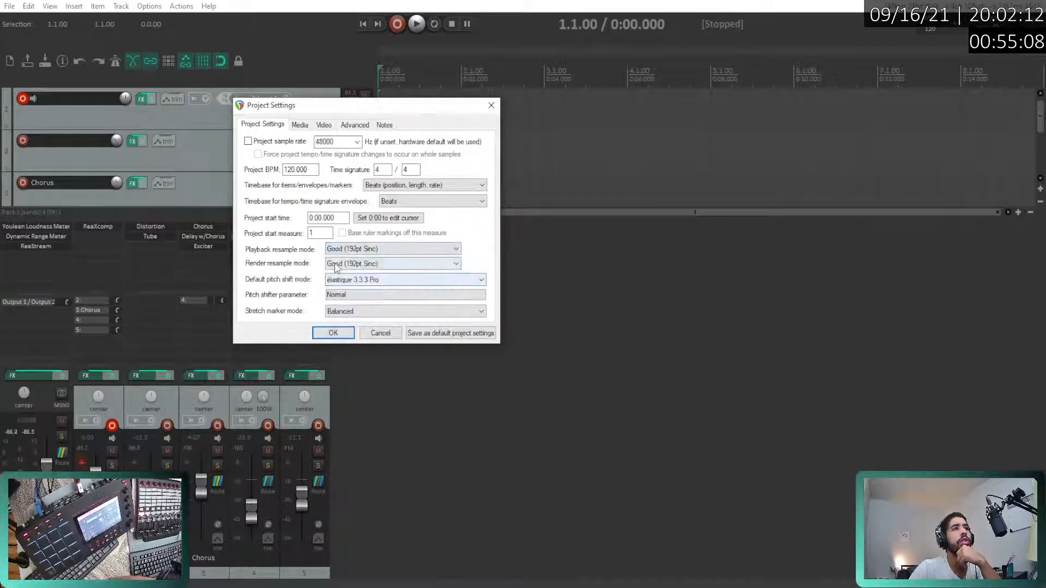
{"action": "left_click", "coordinate": [376, 249]}
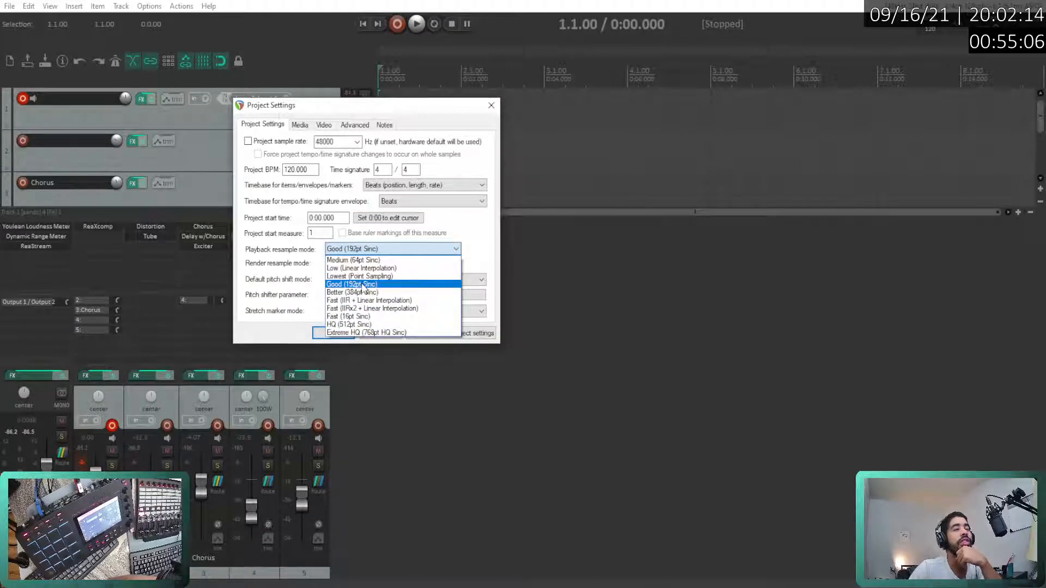
{"action": "left_click", "coordinate": [368, 285]}
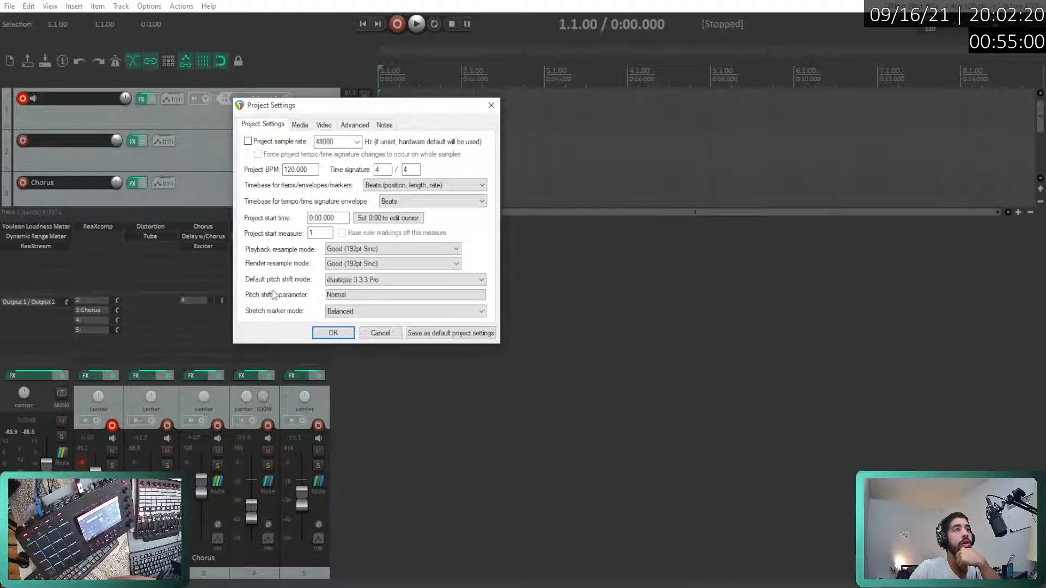
{"action": "left_click", "coordinate": [333, 282]}
{"action": "left_click", "coordinate": [276, 285]}
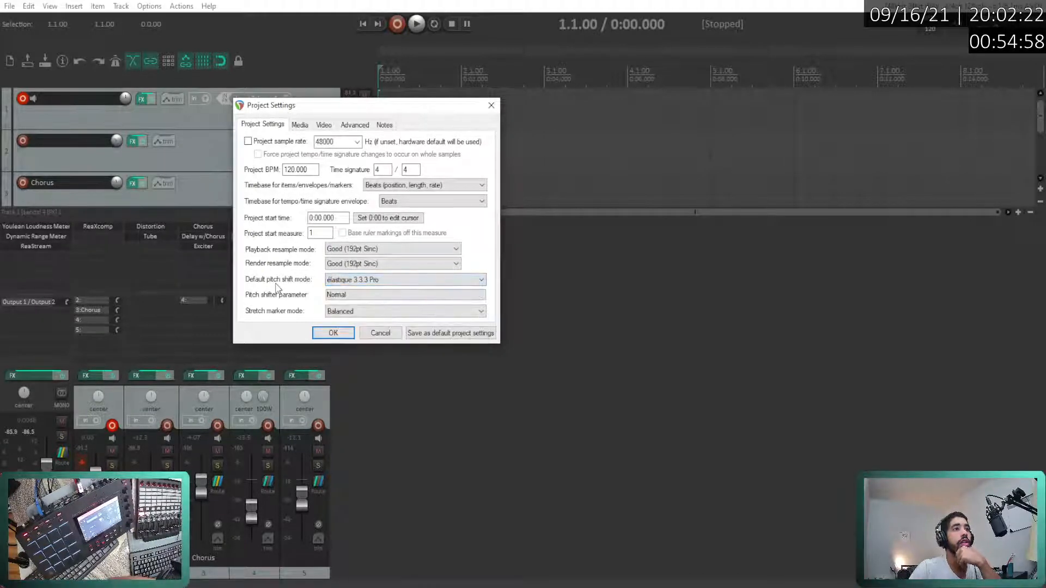
- Examine the pitch shifter parameter and stretch marker mode options, and accept the project settings
{"action": "left_click", "coordinate": [351, 294]}
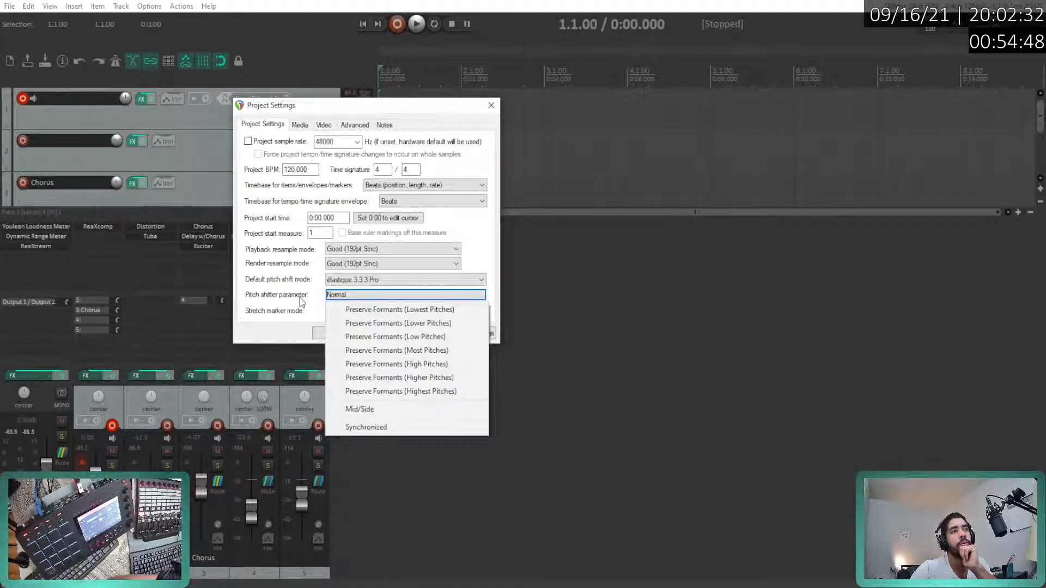
{"action": "left_click", "coordinate": [299, 297]}
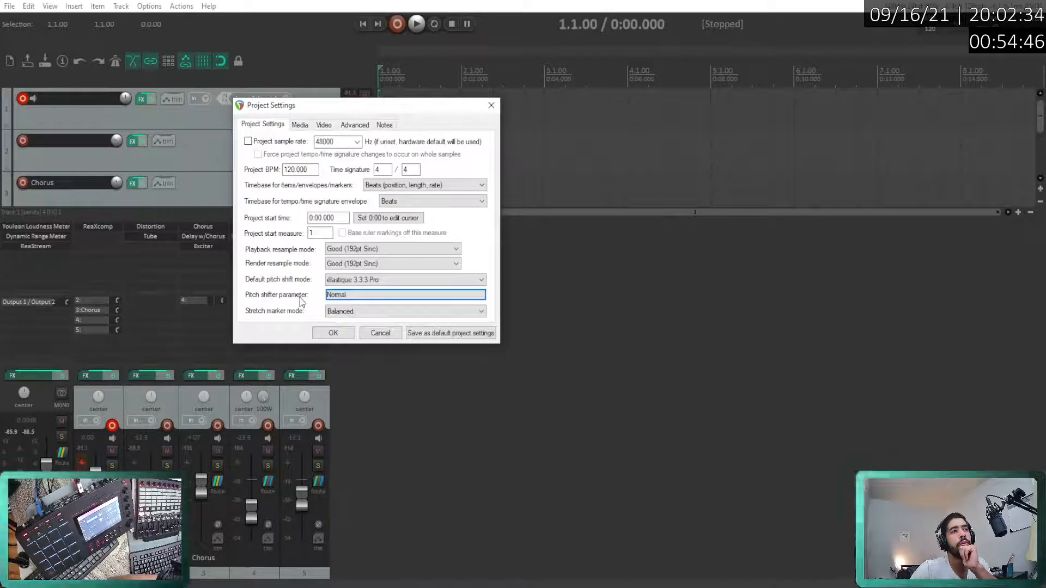
{"action": "left_click", "coordinate": [346, 315]}
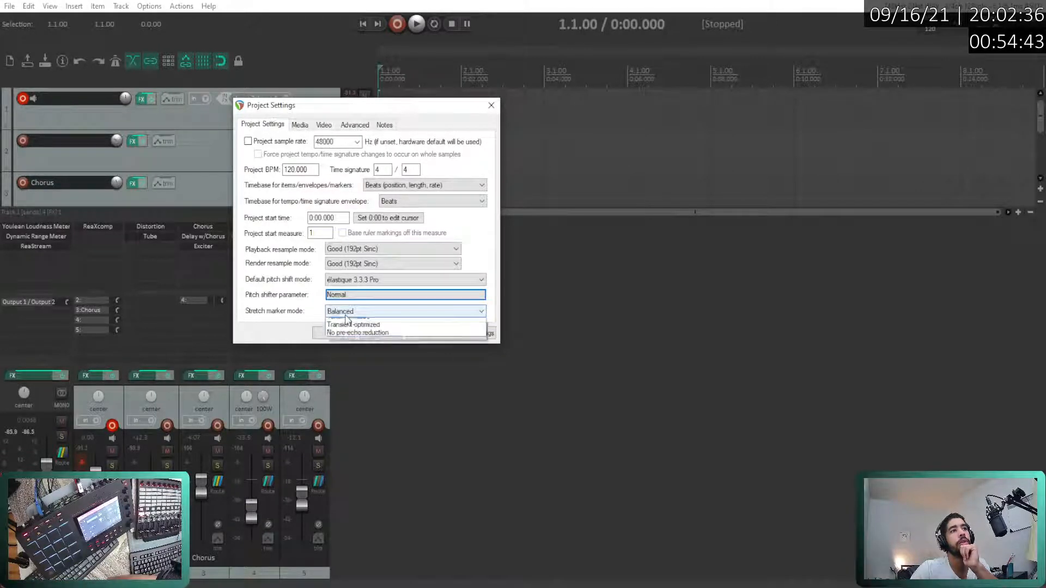
{"action": "left_click", "coordinate": [309, 317]}
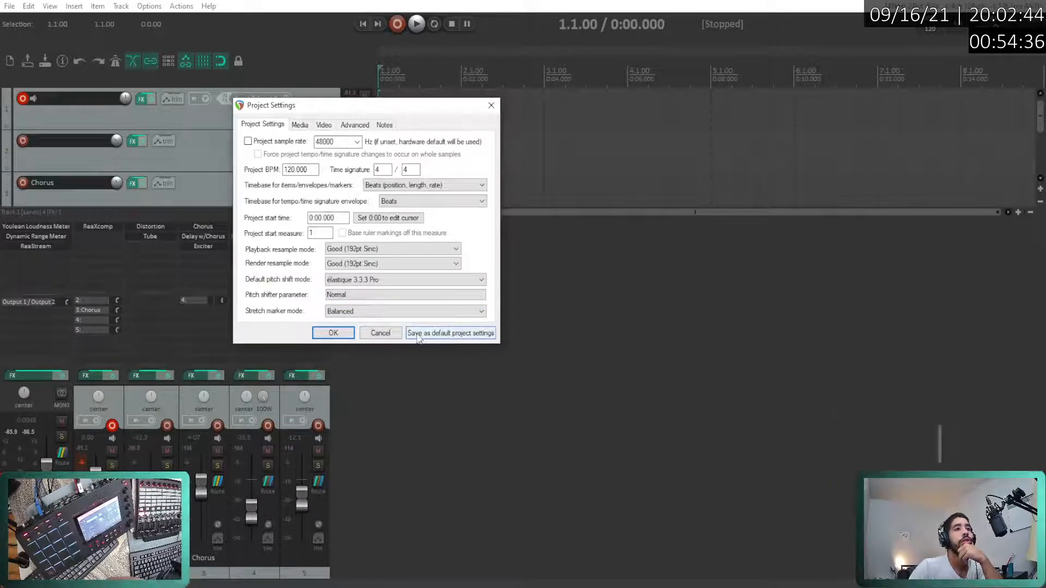
{"action": "left_click", "coordinate": [333, 332]}
- Review the media paths and recording format options in the project settings without changing them
{"action": "left_click", "coordinate": [9, 6]}
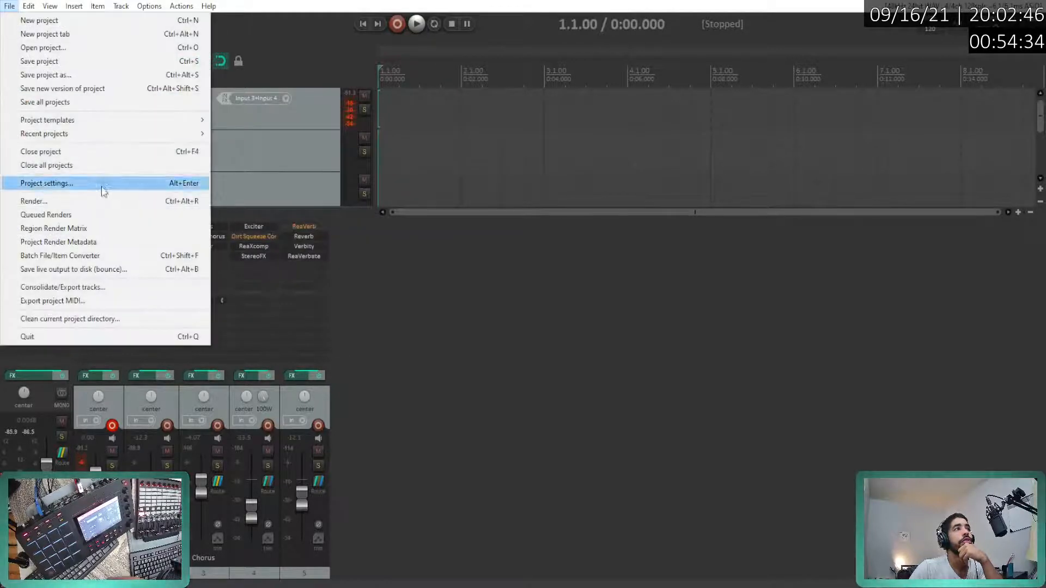
{"action": "left_click", "coordinate": [95, 185]}
{"action": "left_click", "coordinate": [296, 125]}
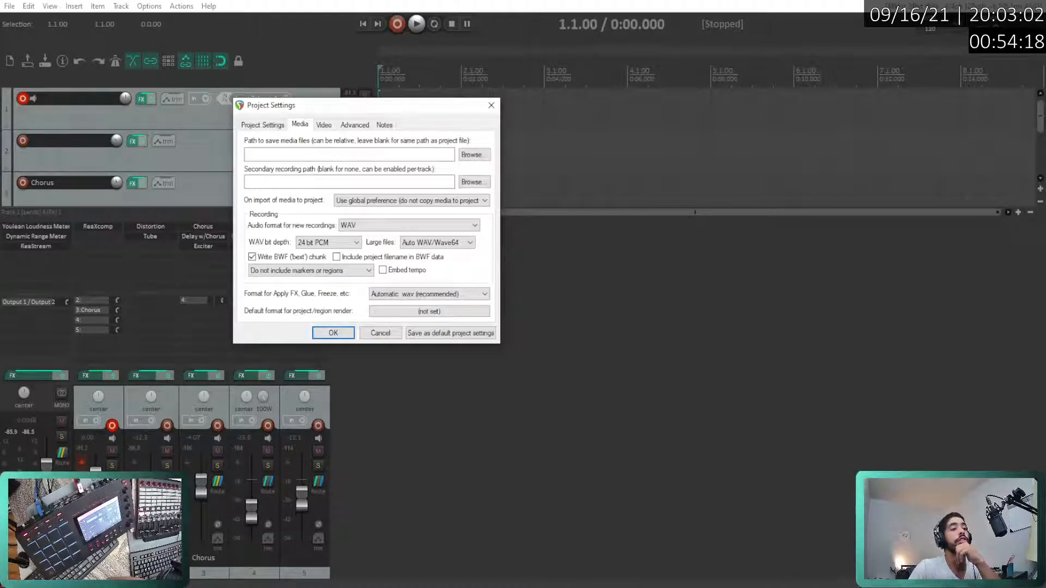
{"action": "left_click", "coordinate": [380, 334]}
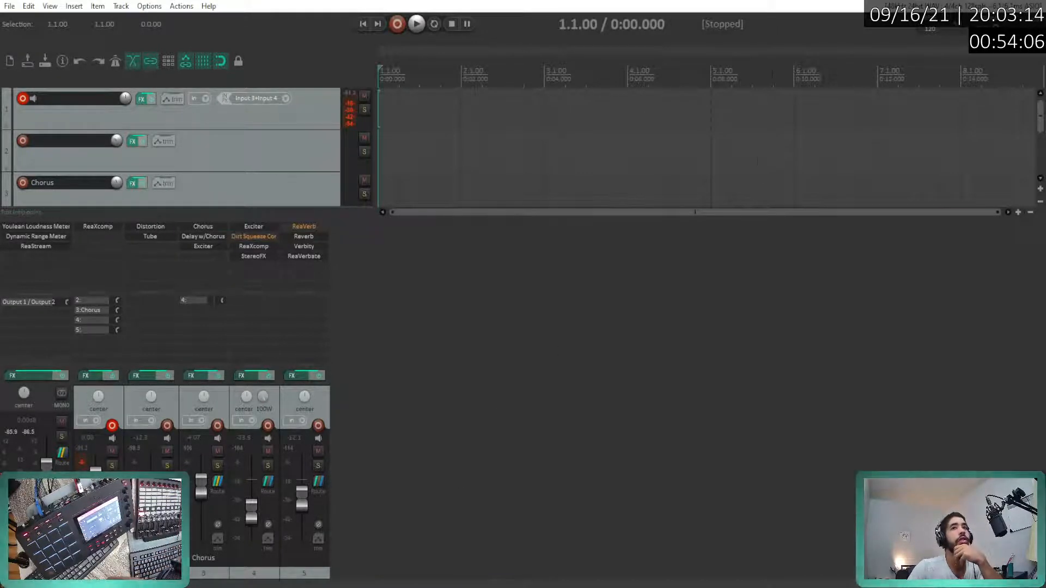
- Quit REAPER without saving the unsaved project, restart it and dismiss the evaluation notice
{"action": "key", "text": "alt+F4"}
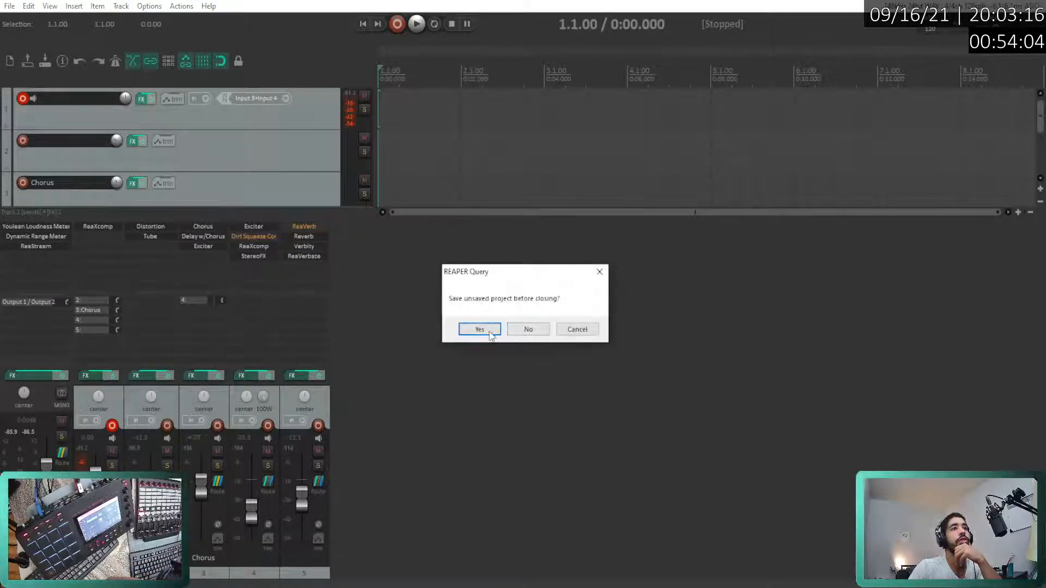
{"action": "left_click", "coordinate": [527, 329]}
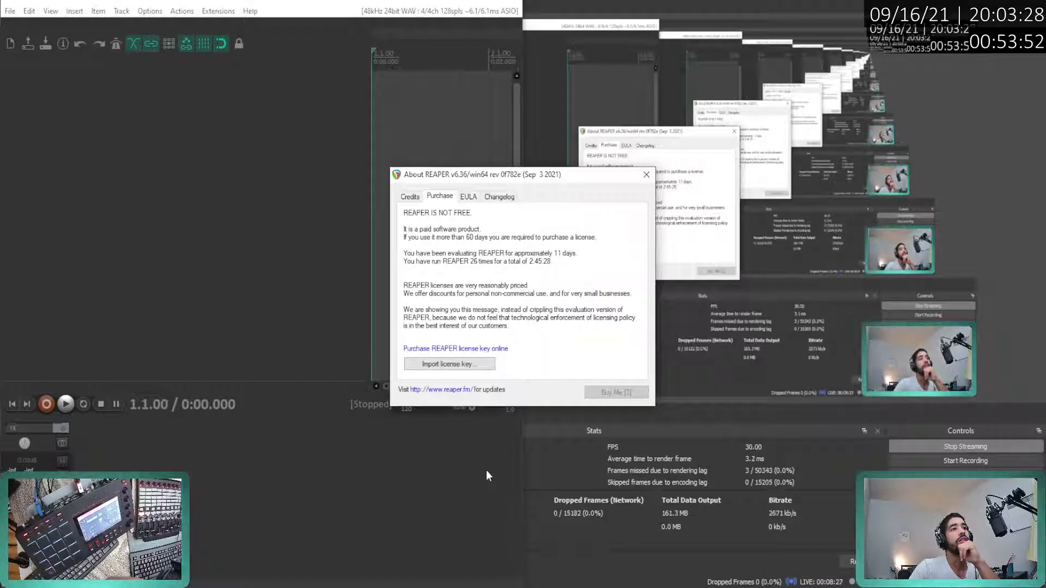
{"action": "left_click", "coordinate": [617, 392]}
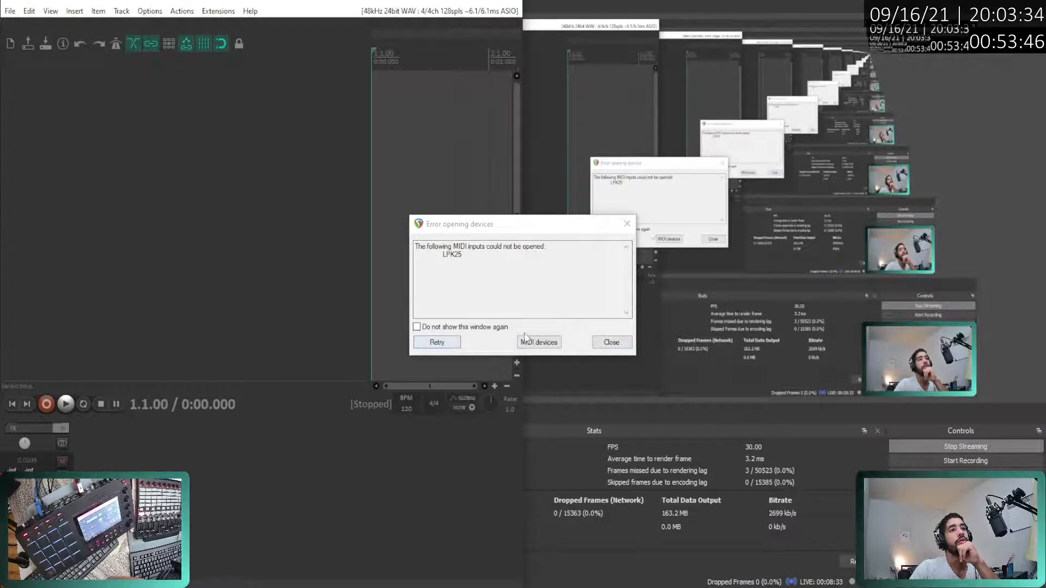
- Disable the LPK25 MIDI input in the MIDI device preferences and dismiss the device error window
{"action": "left_click", "coordinate": [539, 342]}
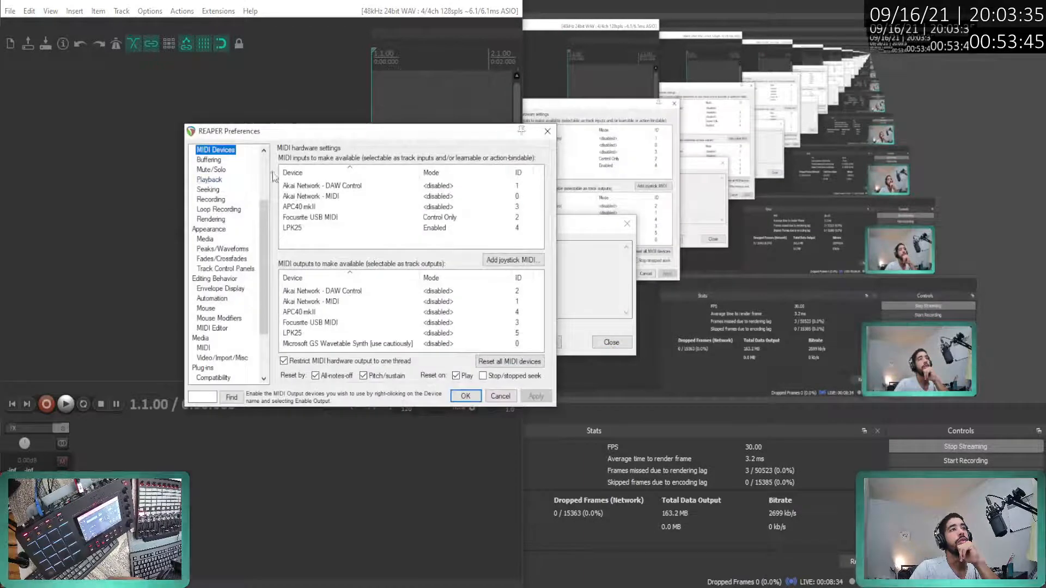
{"action": "left_click", "coordinate": [441, 229]}
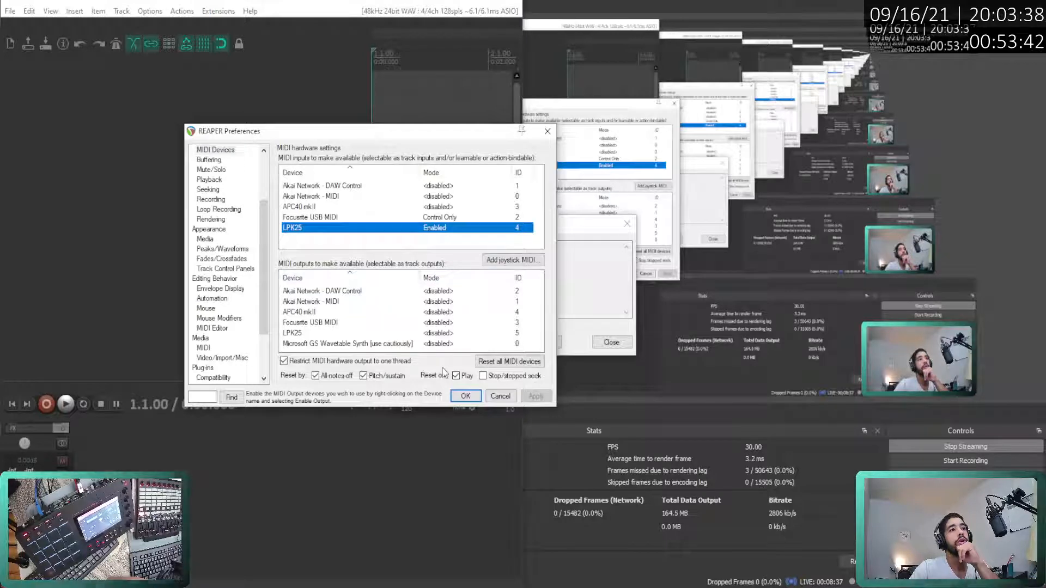
{"action": "right_click", "coordinate": [427, 234]}
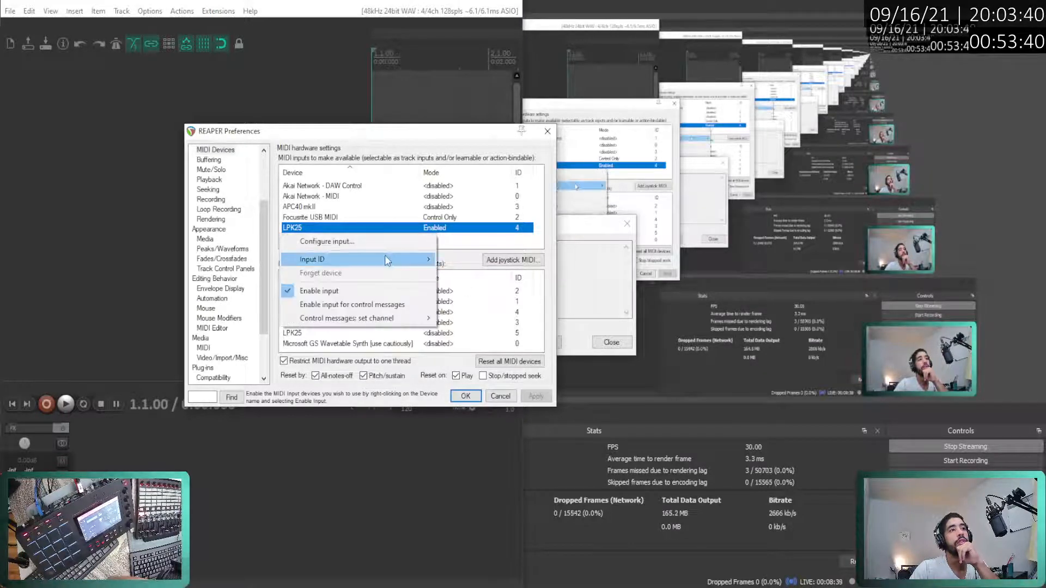
{"action": "left_click", "coordinate": [385, 293]}
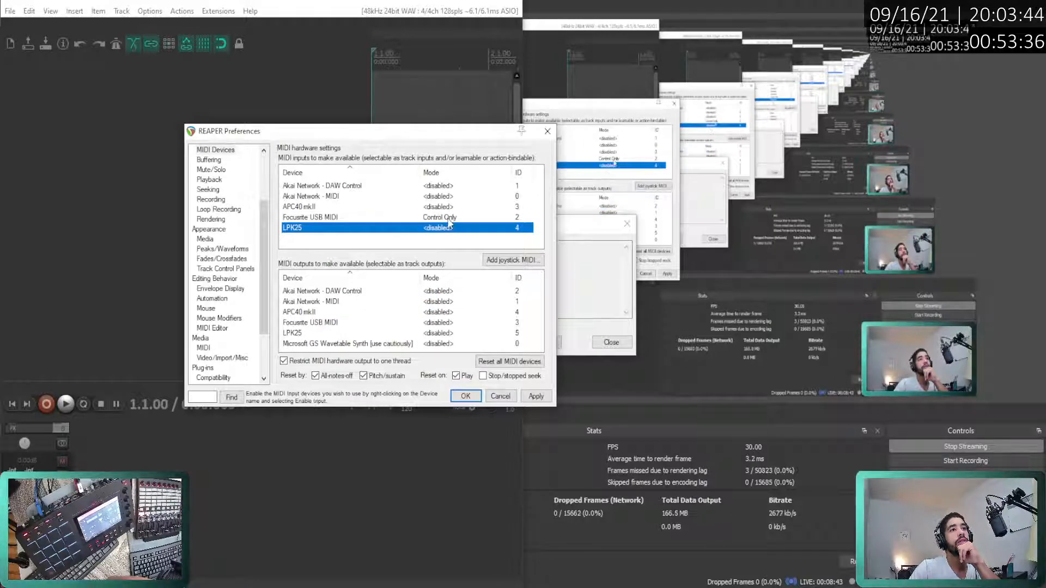
{"action": "left_click", "coordinate": [536, 397]}
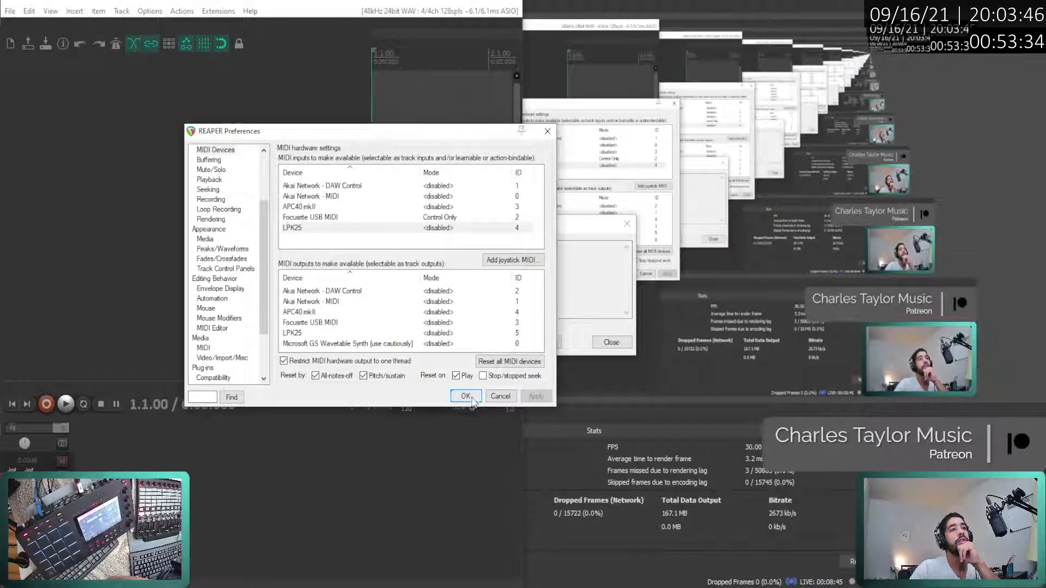
{"action": "left_click", "coordinate": [606, 344]}
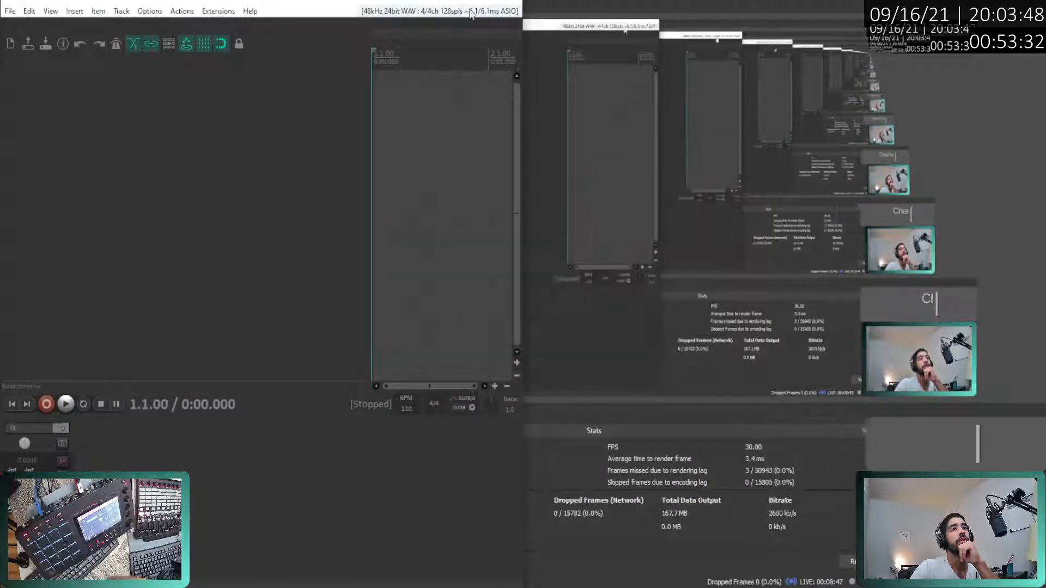
- Maximize the REAPER window and set the docked transport position to the top of the main window
{"action": "left_click", "coordinate": [483, 2]}
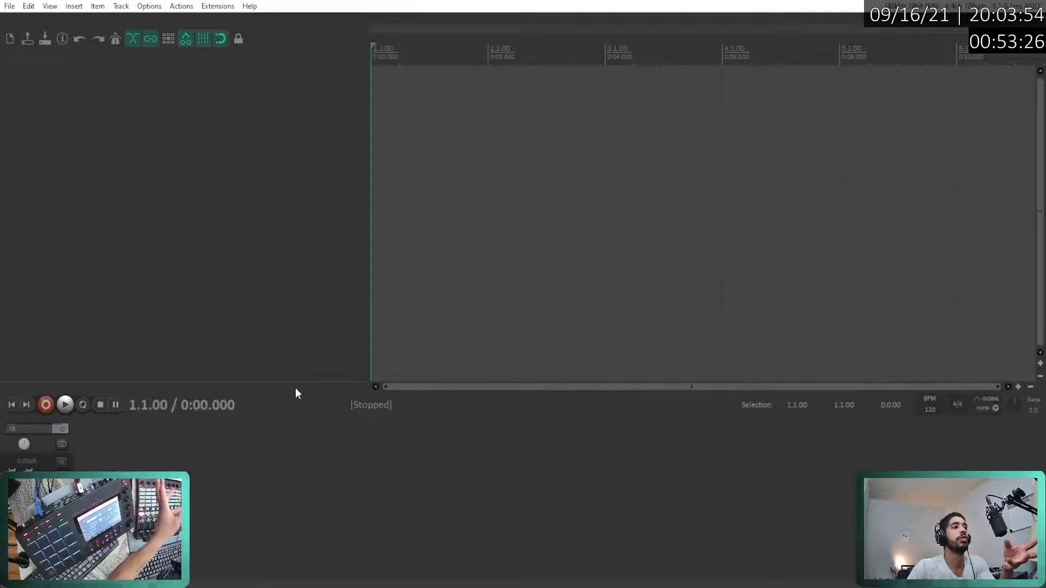
{"action": "right_click", "coordinate": [256, 411]}
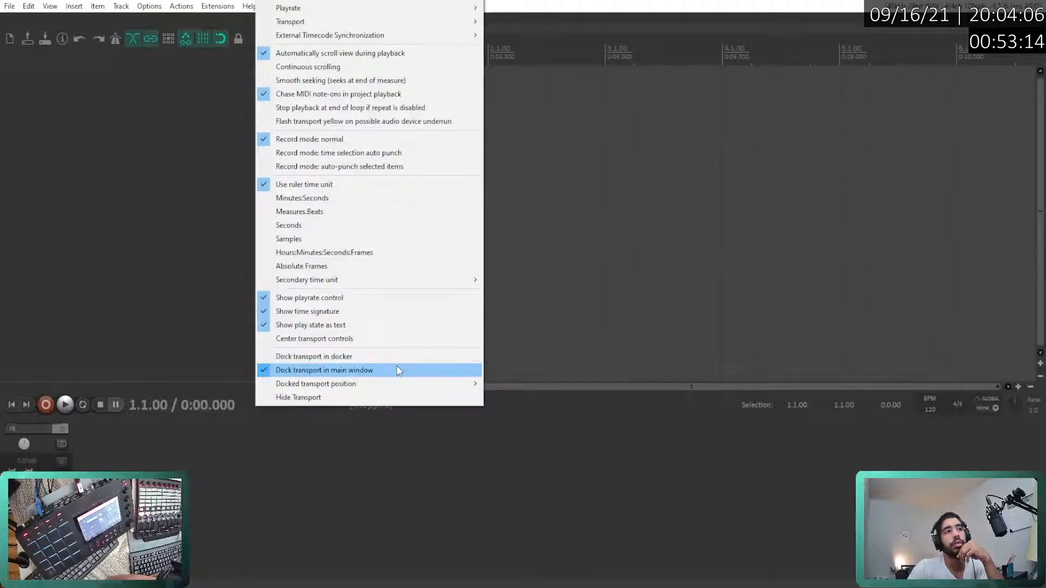
{"action": "mouse_move", "coordinate": [432, 384]}
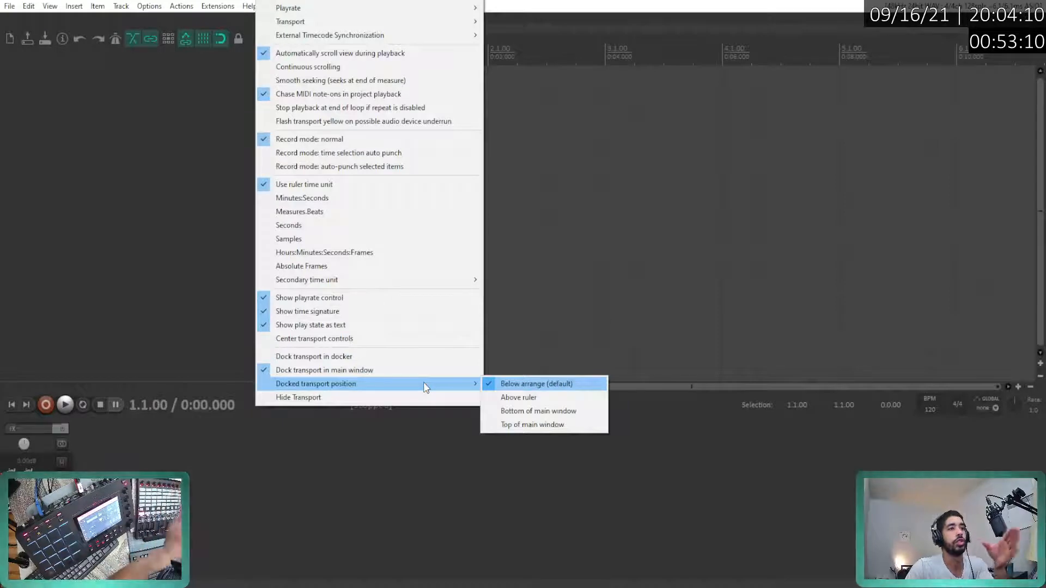
{"action": "left_click", "coordinate": [555, 402]}
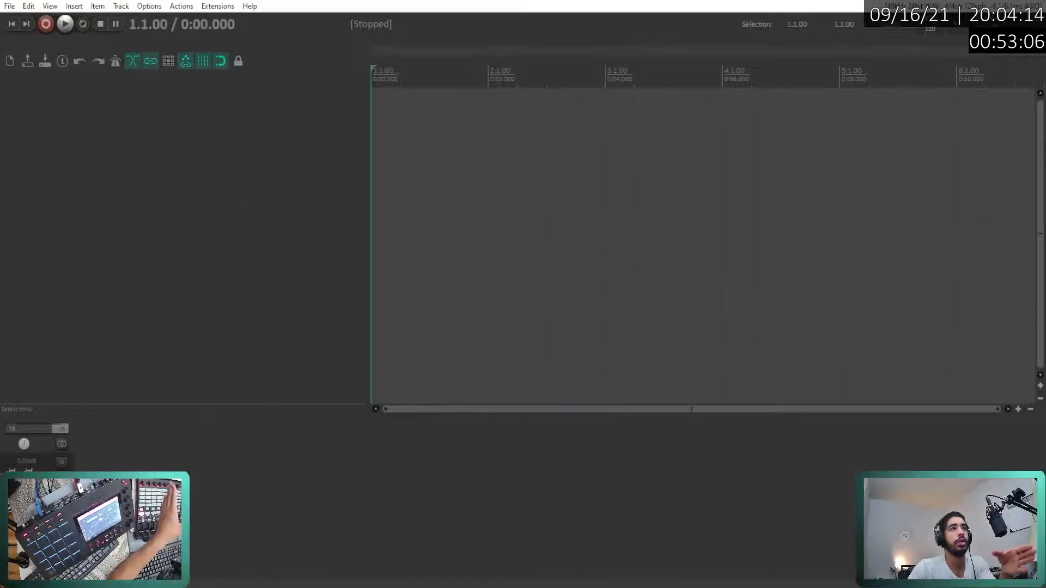
- Center the transport controls and hide the playrate control
{"action": "right_click", "coordinate": [260, 18]}
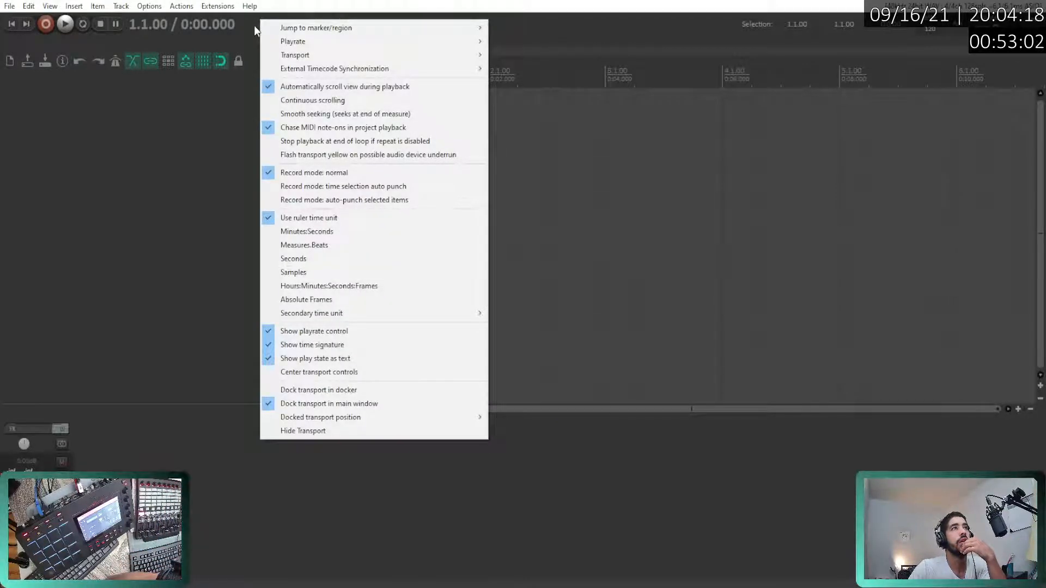
{"action": "mouse_move", "coordinate": [411, 61]}
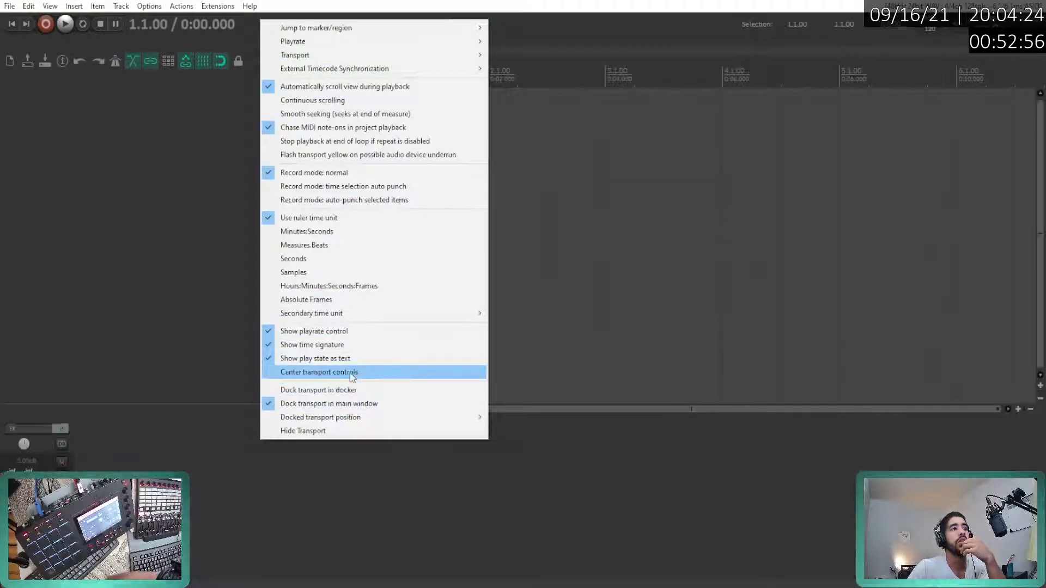
{"action": "left_click", "coordinate": [310, 373]}
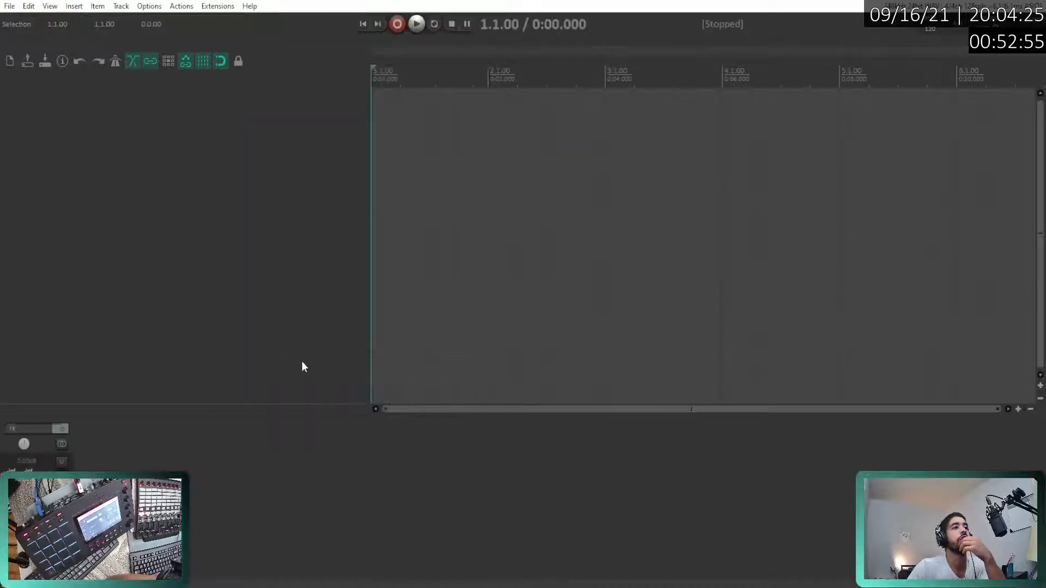
{"action": "right_click", "coordinate": [316, 21]}
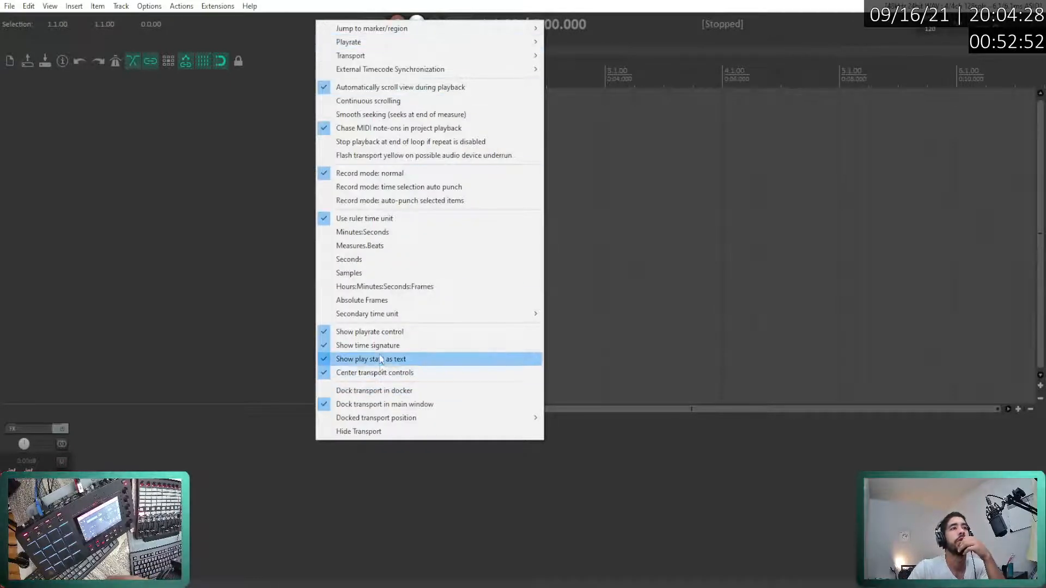
{"action": "left_click", "coordinate": [388, 334]}
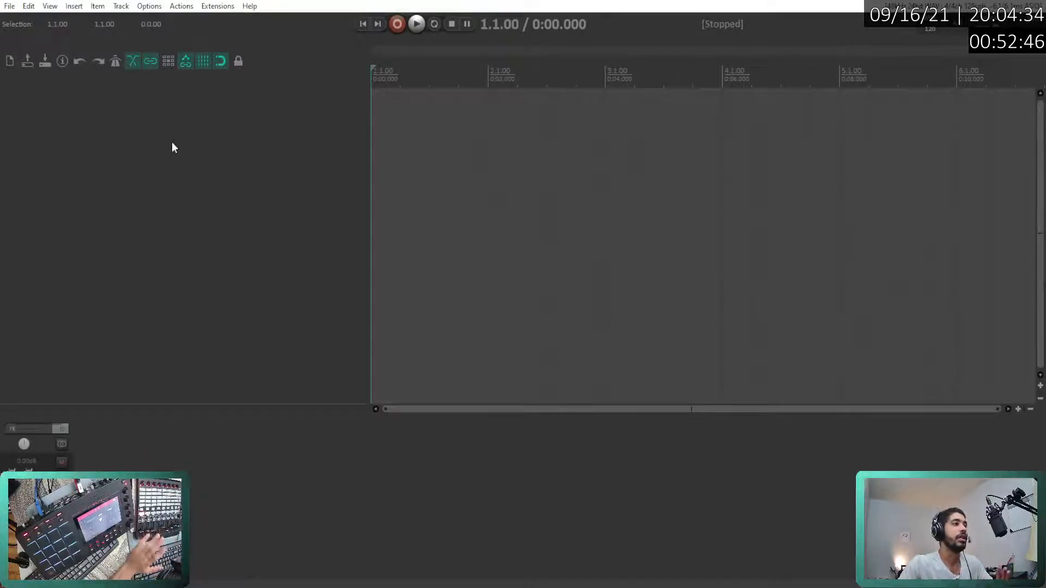
- Add two new tracks to the empty project and enlarge the mixer to show its effect and send slots
{"action": "right_click", "coordinate": [178, 127]}
{"action": "left_click", "coordinate": [185, 132]}
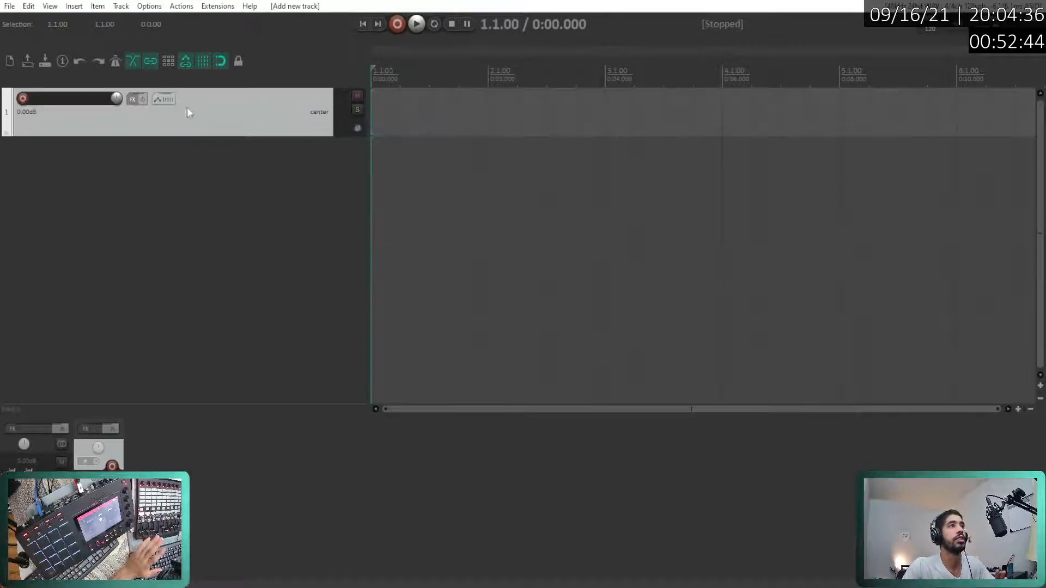
{"action": "left_click", "coordinate": [243, 112]}
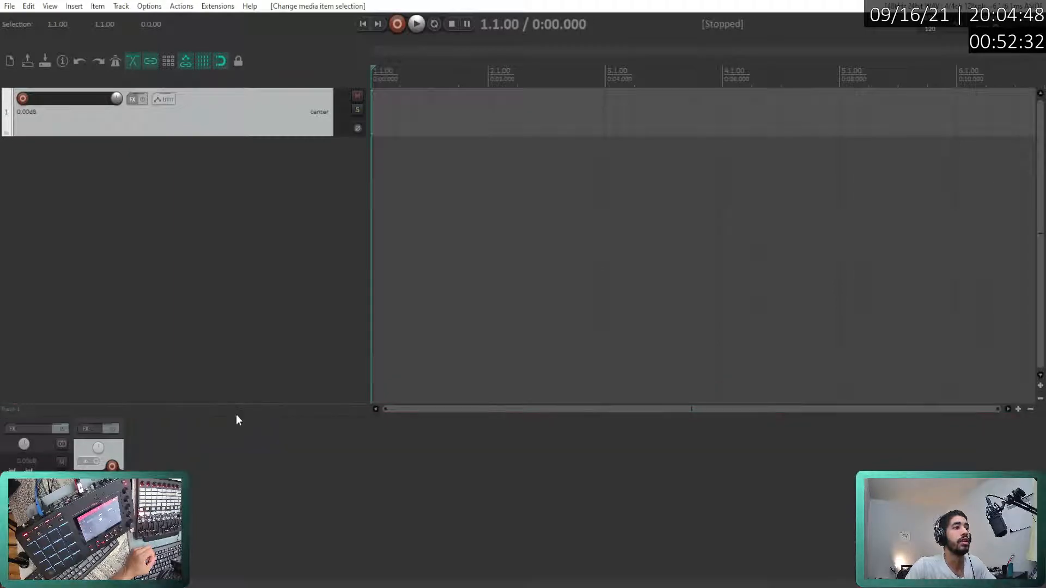
{"action": "left_click_drag", "start_coordinate": [236, 414], "coordinate": [256, 203]}
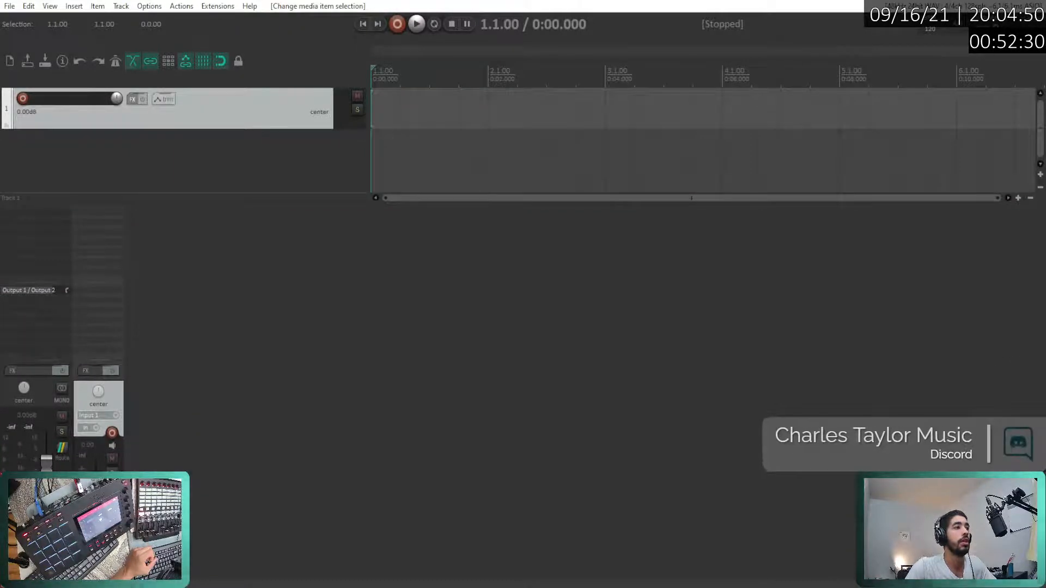
{"action": "right_click", "coordinate": [147, 140]}
{"action": "left_click", "coordinate": [191, 151]}
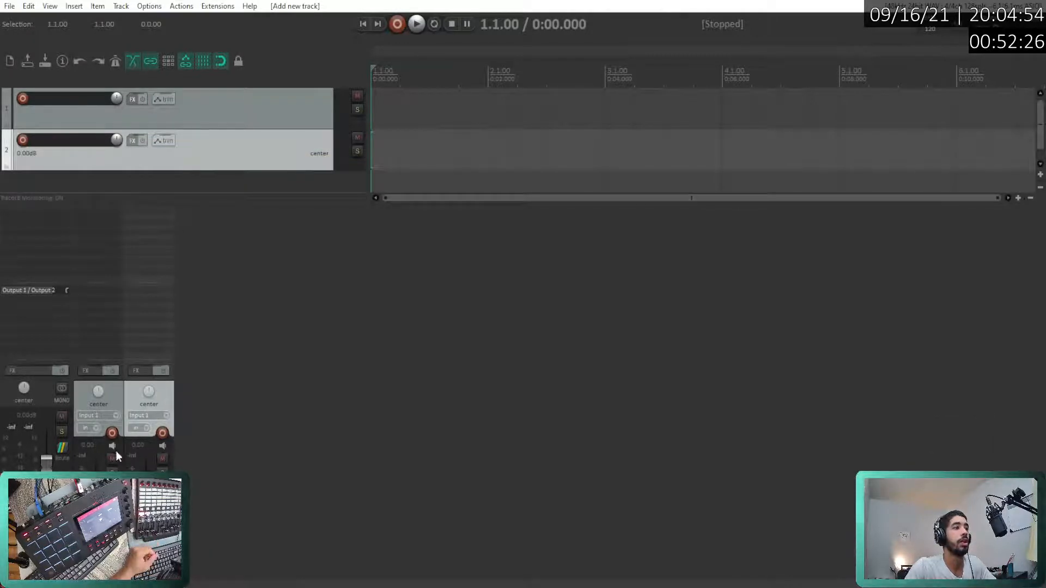
- Check track 1's routing options, including its master send, and create a send from track 1 to track 2
{"action": "left_click", "coordinate": [111, 488]}
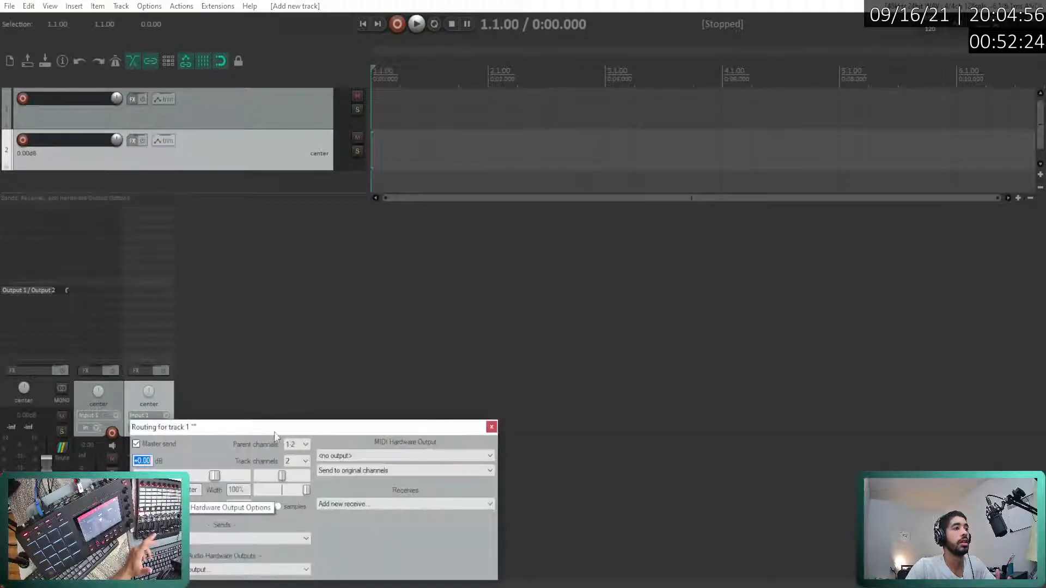
{"action": "left_click", "coordinate": [491, 427]}
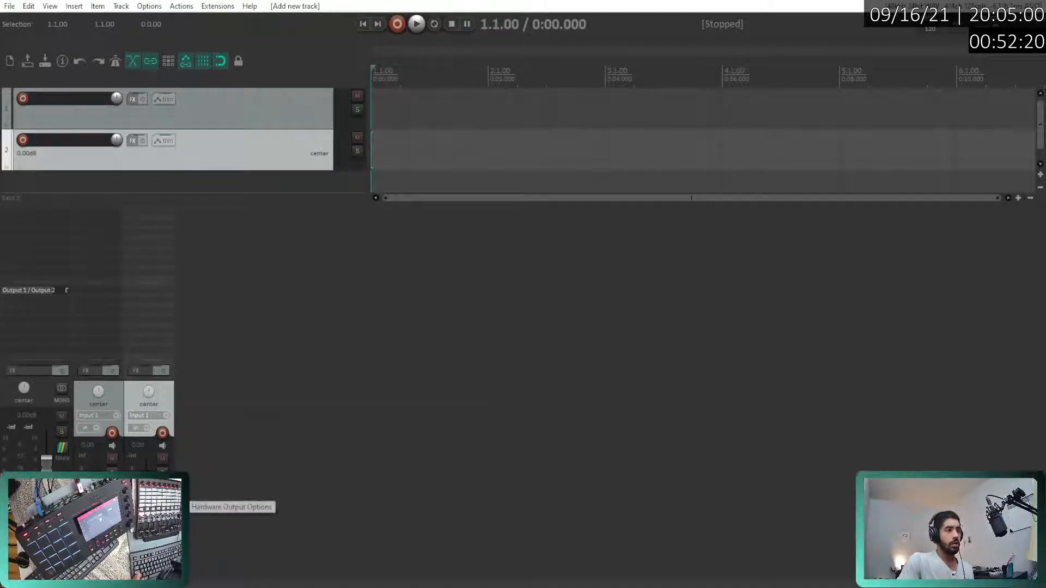
{"action": "left_click", "coordinate": [110, 488]}
{"action": "left_click", "coordinate": [492, 427]}
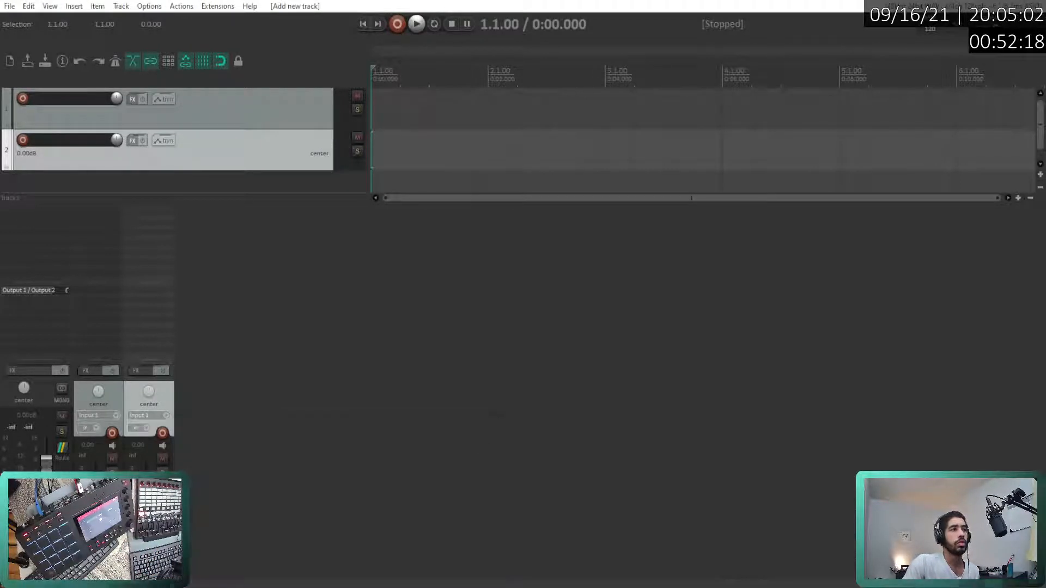
{"action": "left_click", "coordinate": [110, 488]}
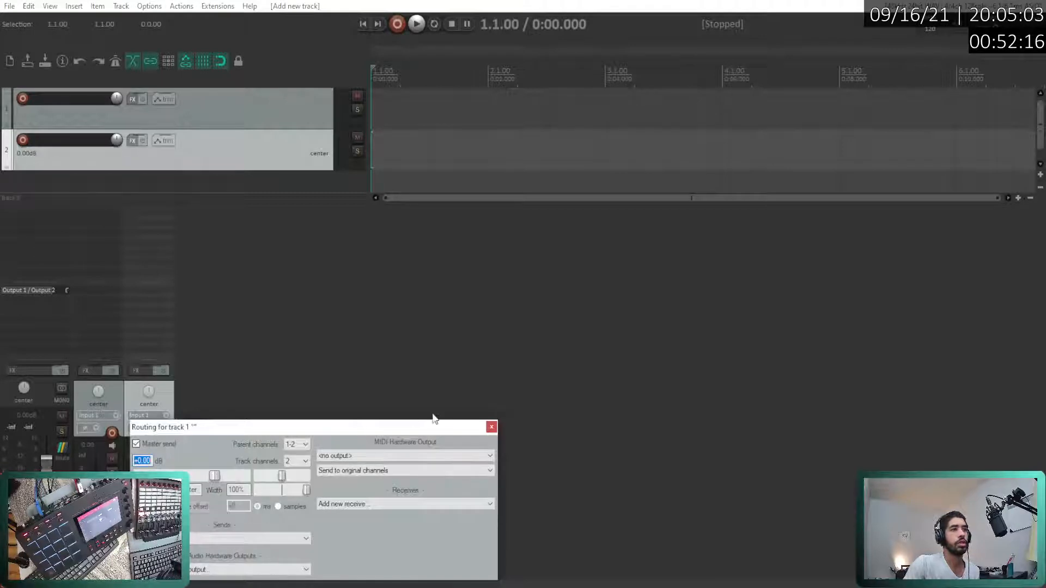
{"action": "left_click", "coordinate": [491, 427]}
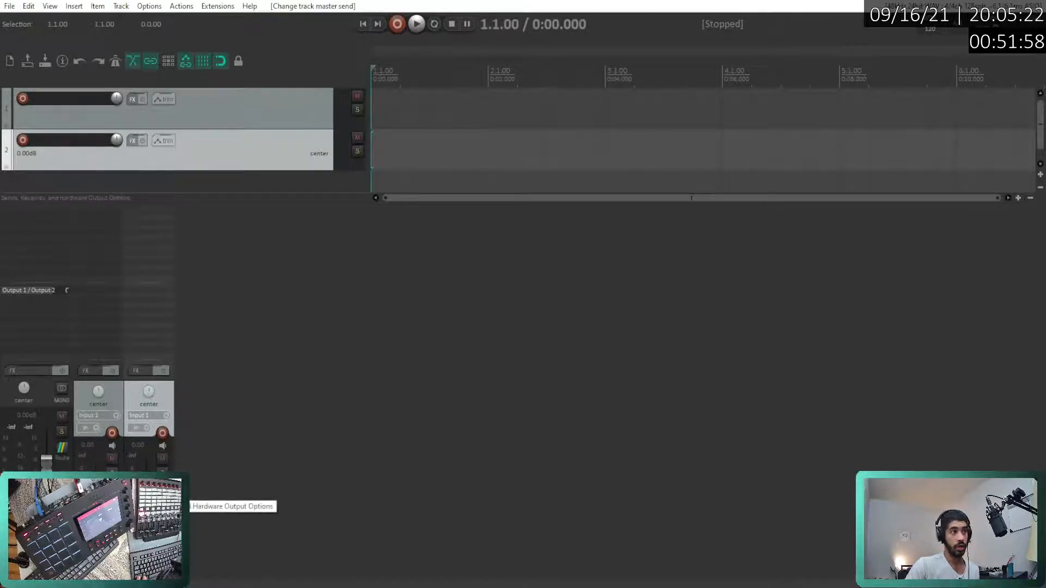
{"action": "left_click_drag", "start_coordinate": [112, 487], "coordinate": [163, 487]}
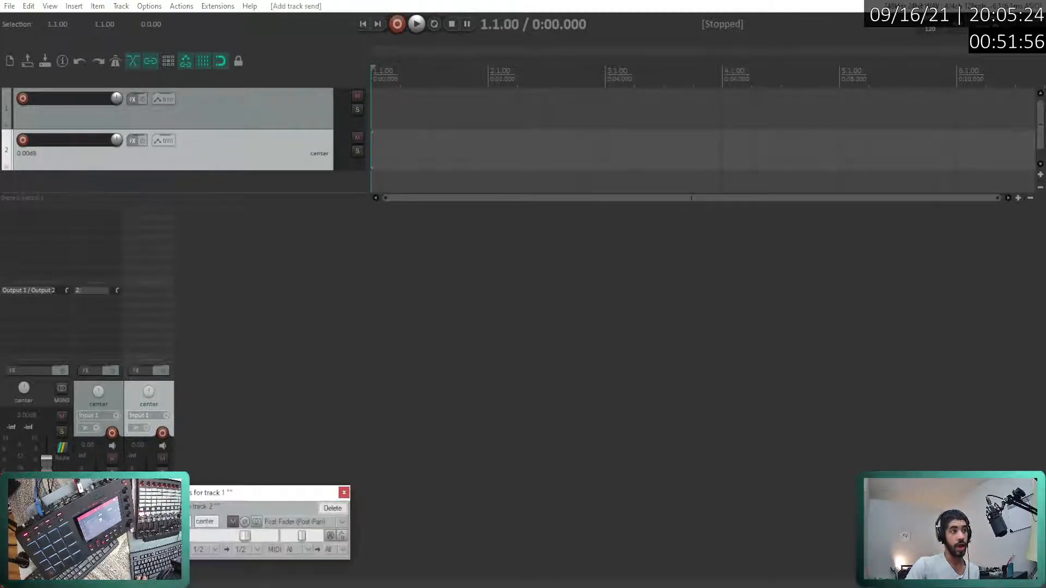
- Close the controls for track 1's send and open track 2's routing options to examine its receive from track 1
{"action": "left_click_drag", "start_coordinate": [232, 495], "coordinate": [261, 391]}
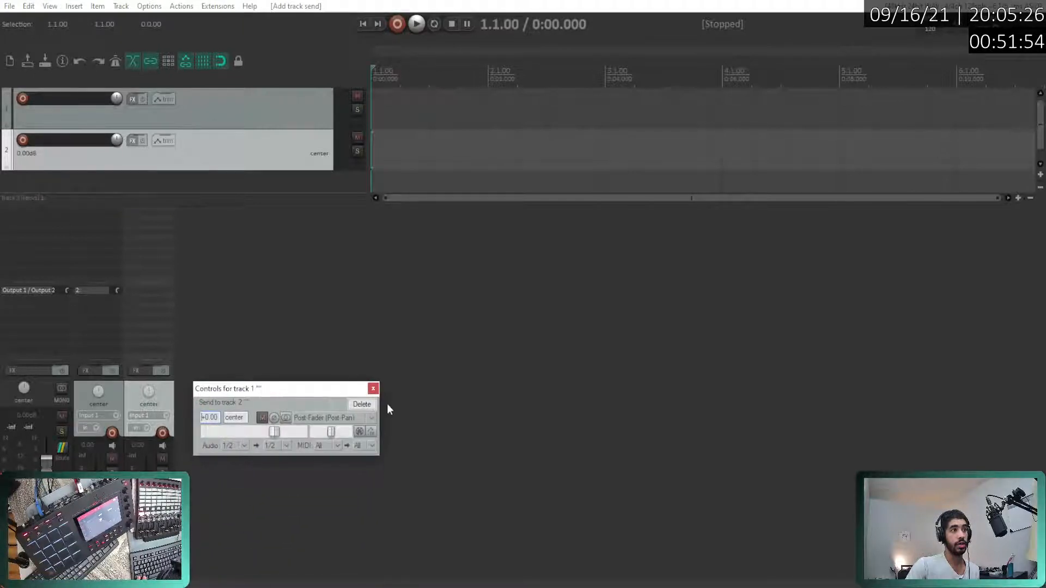
{"action": "left_click", "coordinate": [375, 389]}
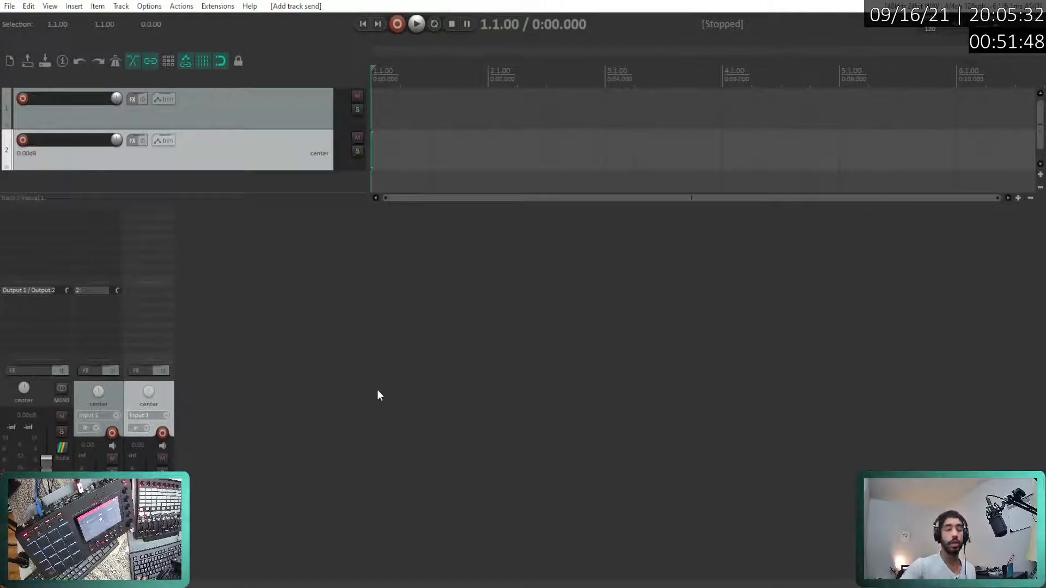
{"action": "left_click", "coordinate": [245, 366]}
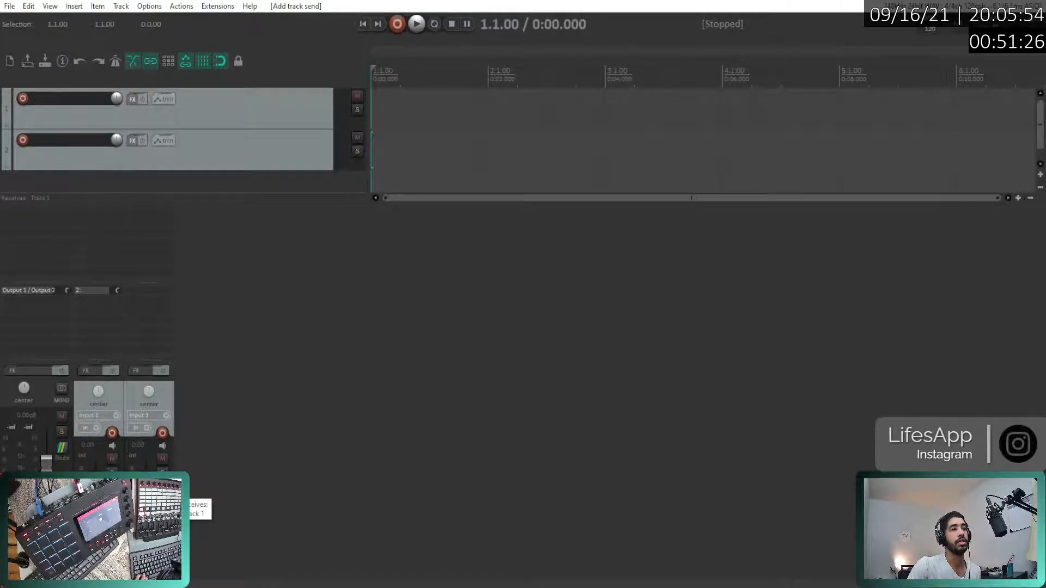
{"action": "left_click", "coordinate": [163, 488]}
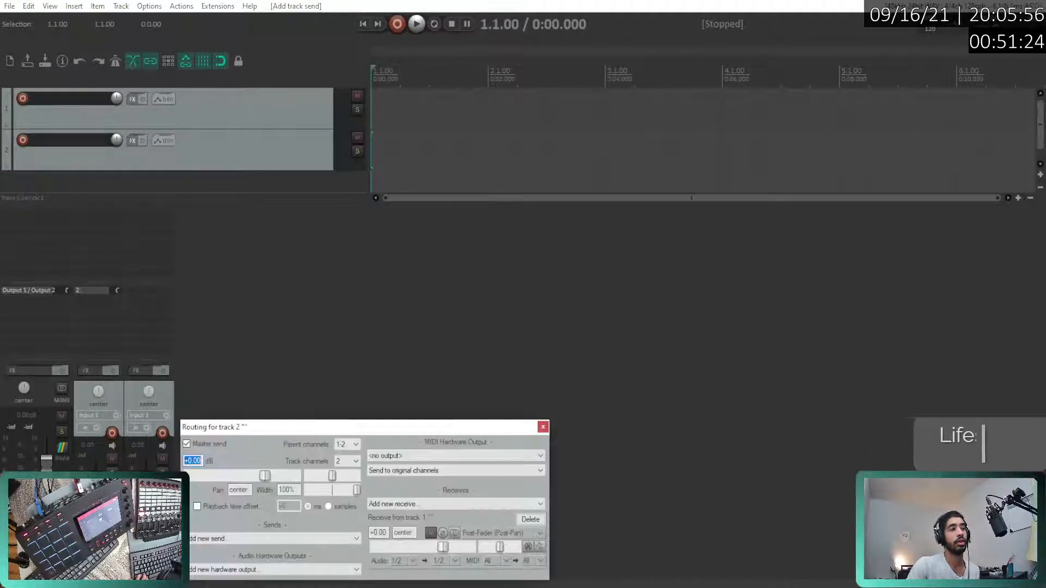
{"action": "left_click_drag", "start_coordinate": [385, 434], "coordinate": [376, 182]}
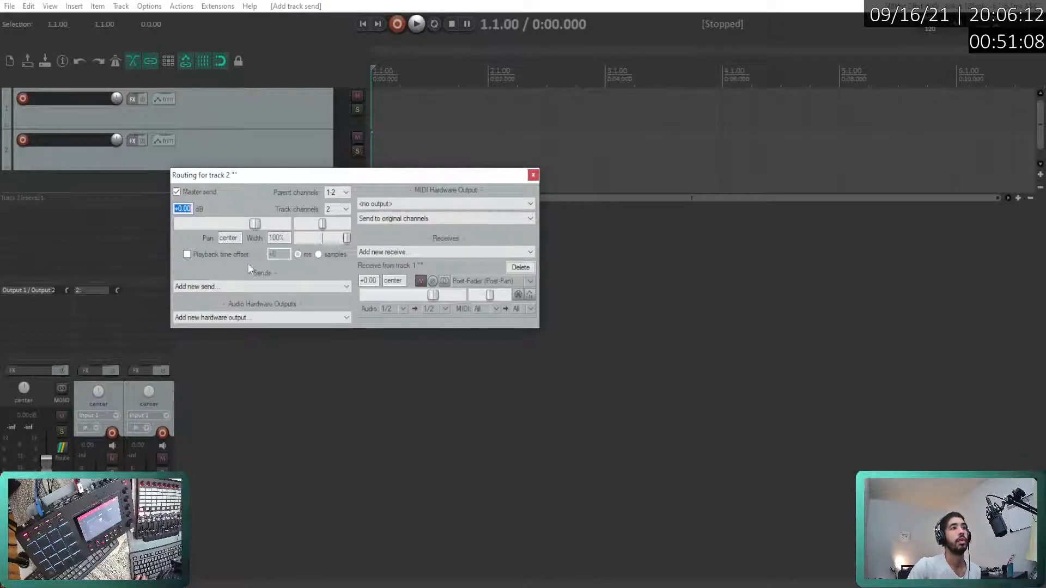
- Try adjusting track 2's pan, reset it to center, and look over the track's context options
{"action": "mouse_move", "coordinate": [149, 391]}
{"action": "left_mouse_down"}
{"action": "mouse_move", "coordinate": [148, 381]}
{"action": "mouse_move", "coordinate": [148, 414]}
{"action": "mouse_move", "coordinate": [151, 397]}
{"action": "left_mouse_up"}
{"action": "double_click", "coordinate": [150, 395]}
{"action": "right_click", "coordinate": [163, 389]}
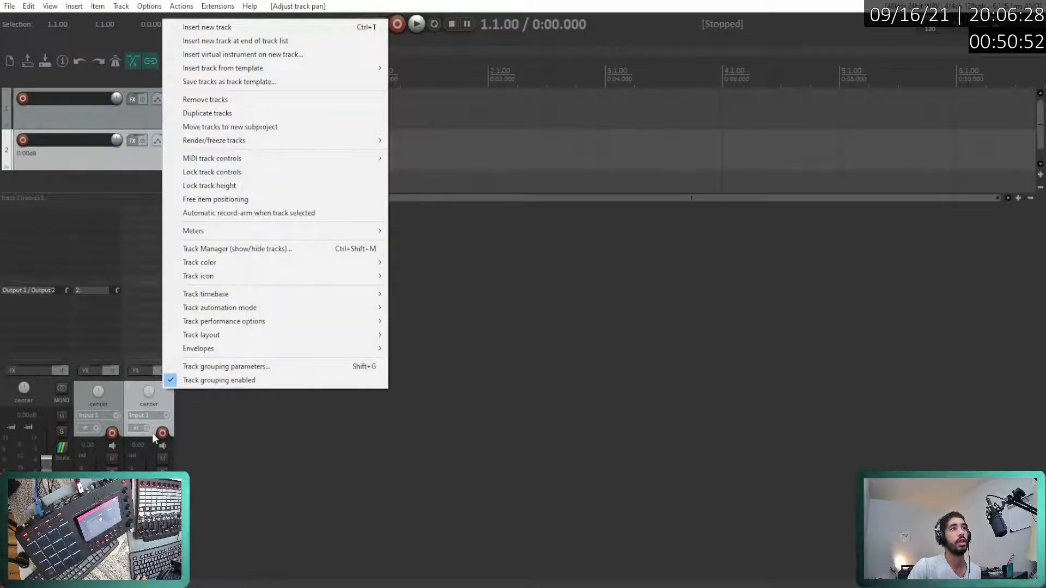
{"action": "mouse_move", "coordinate": [287, 234]}
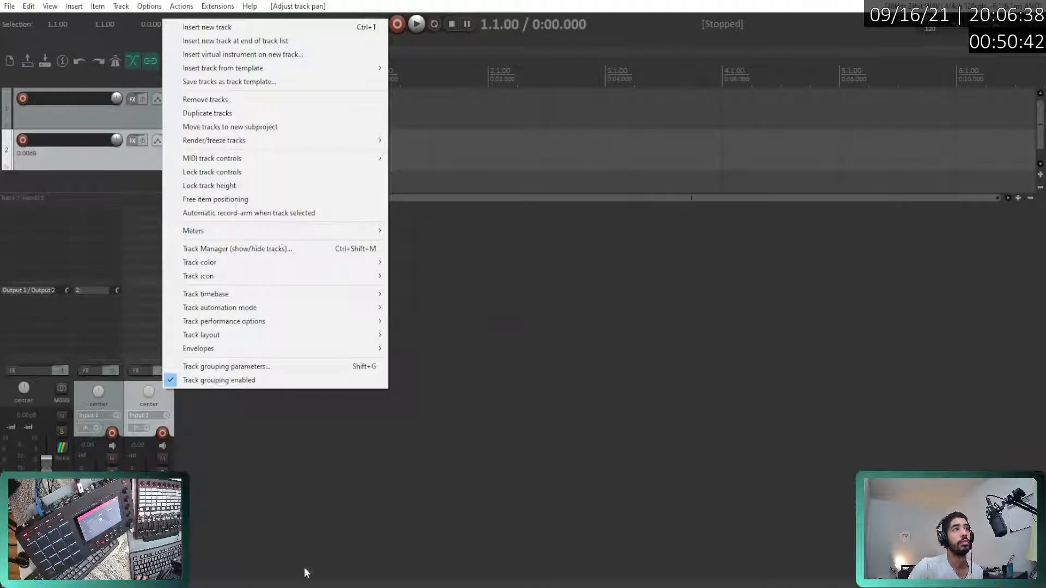
{"action": "left_click", "coordinate": [277, 499]}
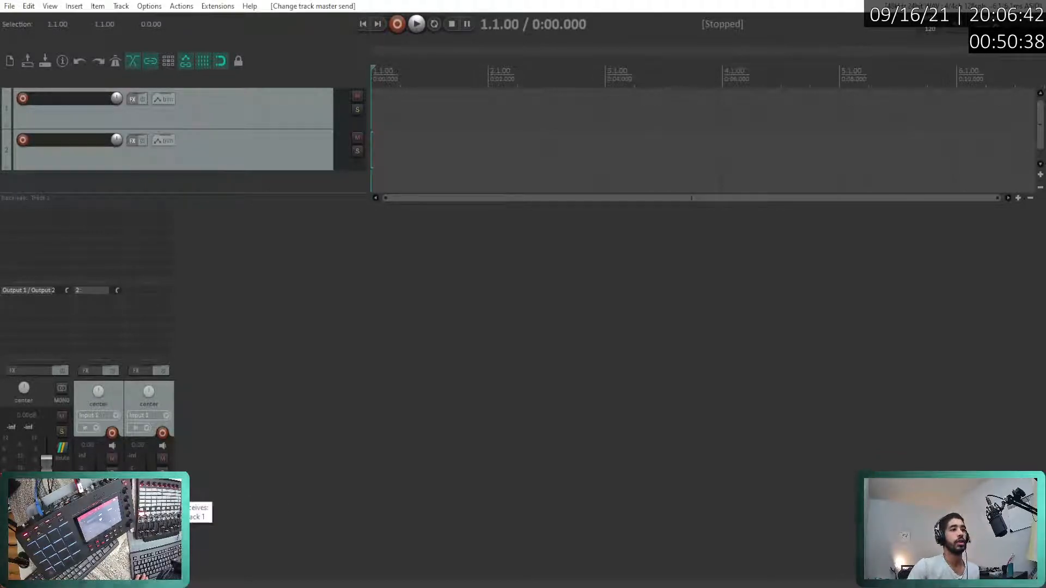
- Delete the receive from track 1 in track 2's routing settings
{"action": "left_click", "coordinate": [162, 488]}
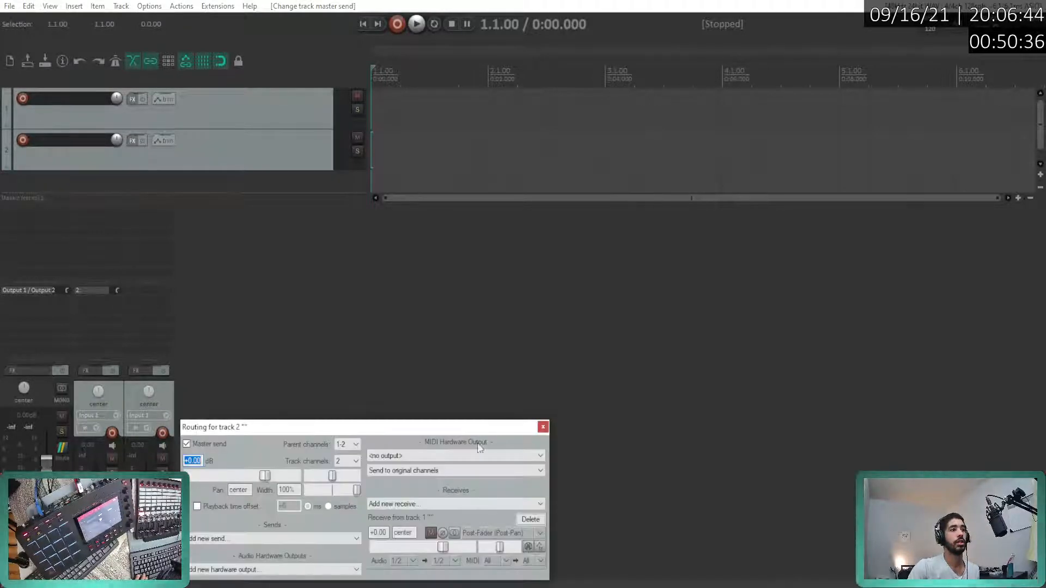
{"action": "left_click_drag", "start_coordinate": [467, 431], "coordinate": [459, 306]}
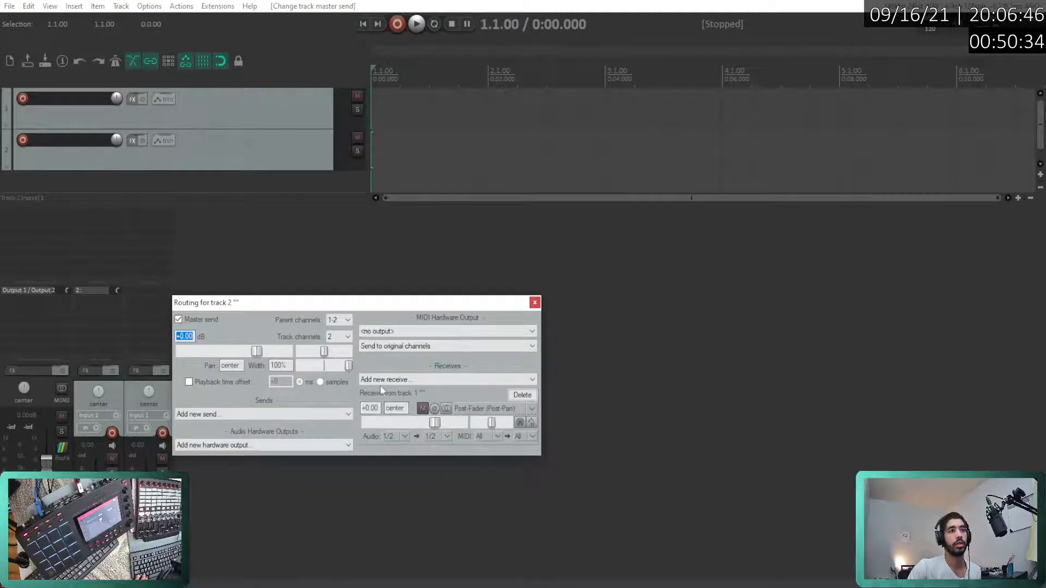
{"action": "left_click", "coordinate": [522, 396]}
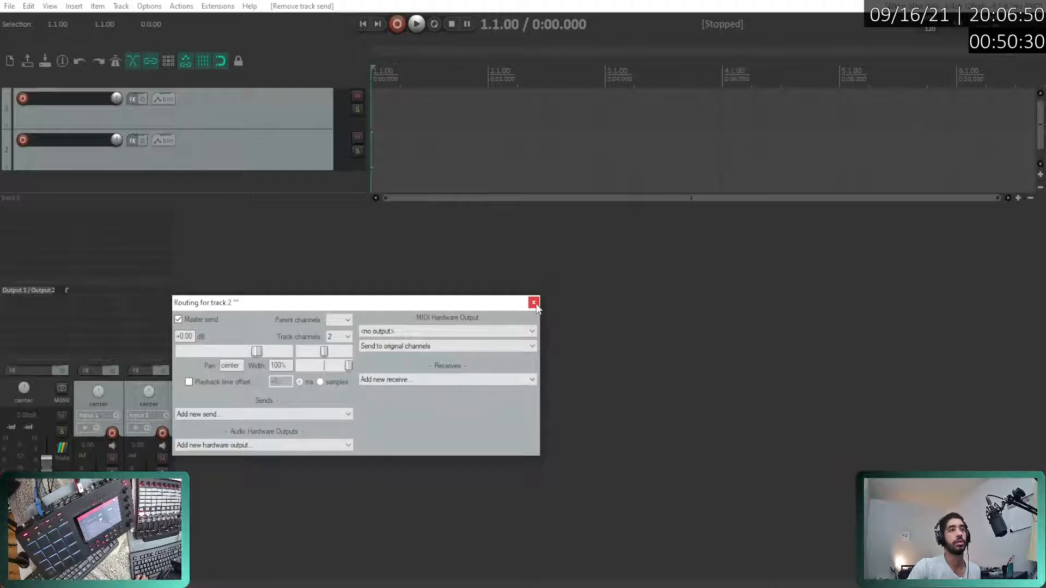
- Examine the parent channel and track channel choices in track 2's routing settings
{"action": "left_click_drag", "start_coordinate": [404, 310], "coordinate": [389, 252]}
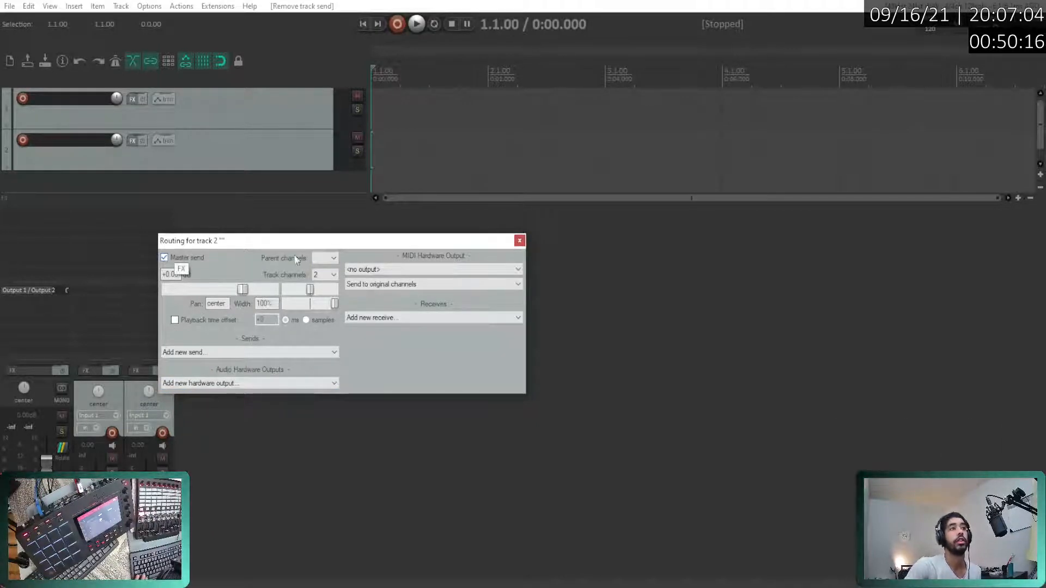
{"action": "left_click", "coordinate": [335, 259]}
{"action": "left_click", "coordinate": [334, 259]}
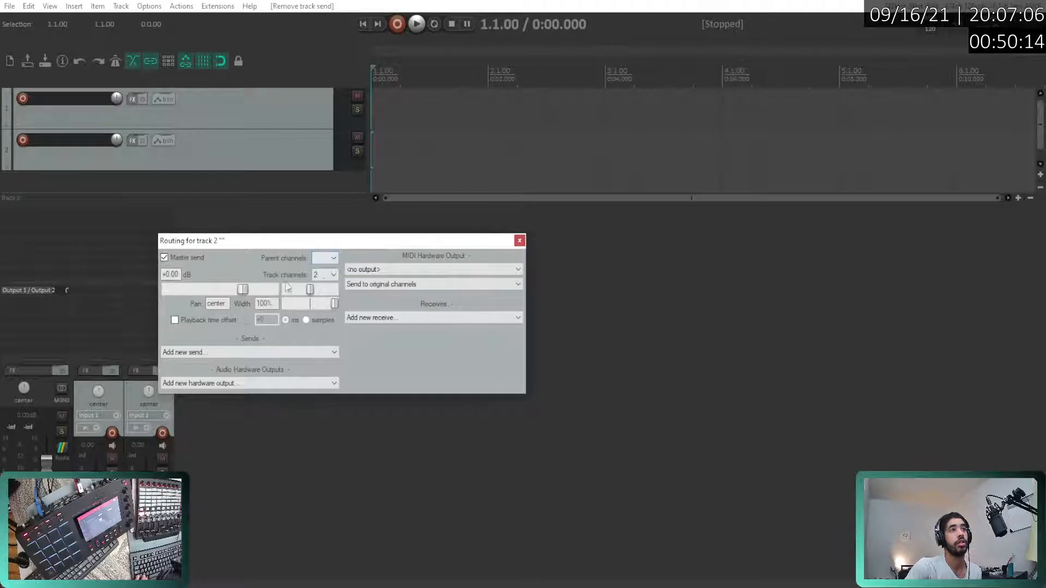
{"action": "left_click", "coordinate": [334, 276]}
{"action": "left_click", "coordinate": [318, 277]}
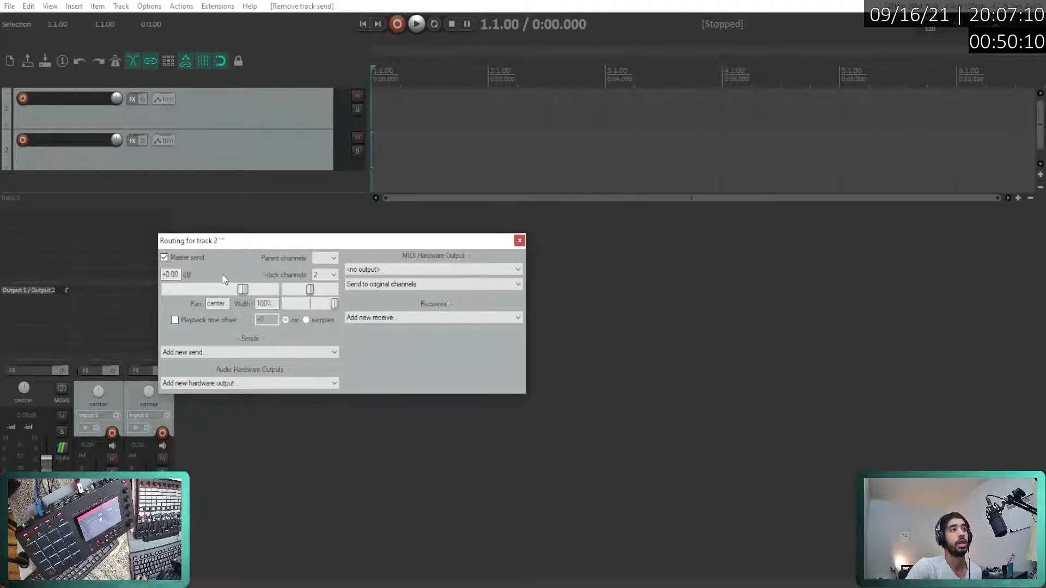
- Try different volume and width settings in track 2's routing, and restore them to 0 dB and 100%
{"action": "left_click_drag", "start_coordinate": [243, 290], "coordinate": [224, 293]}
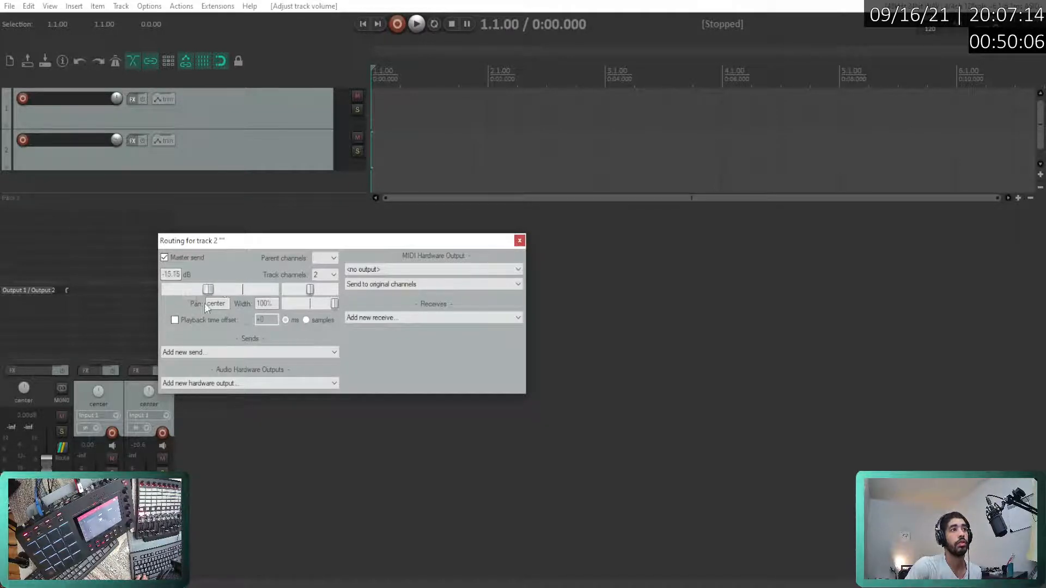
{"action": "double_click", "coordinate": [214, 294]}
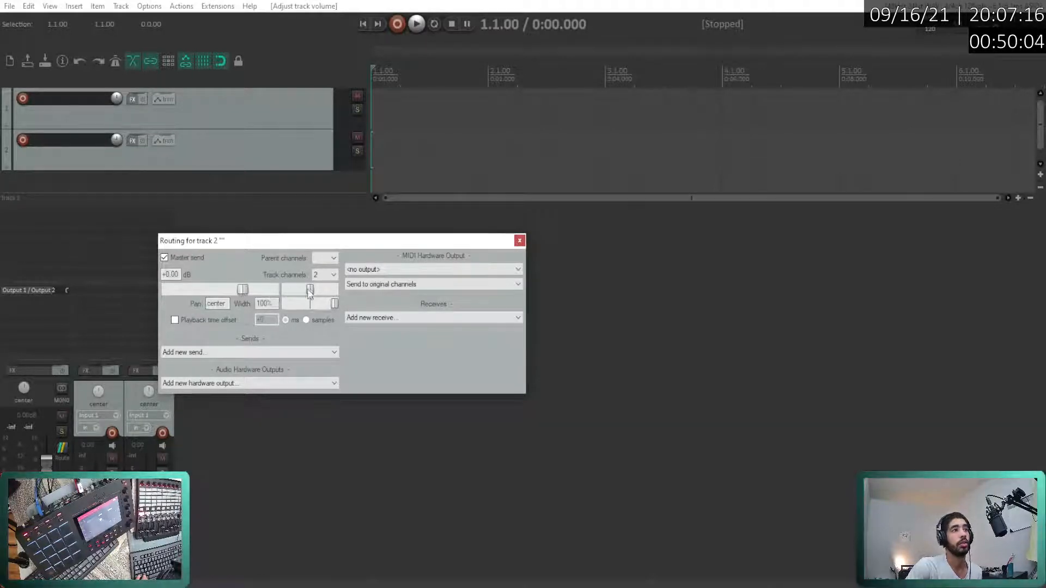
{"action": "left_click_drag", "start_coordinate": [304, 291], "coordinate": [350, 304]}
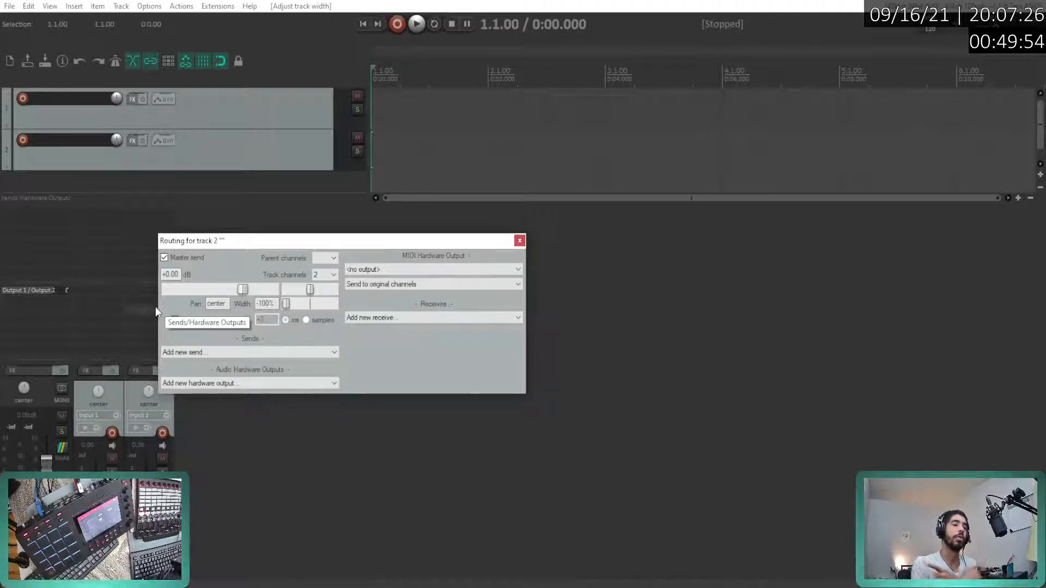
{"action": "left_click", "coordinate": [309, 305]}
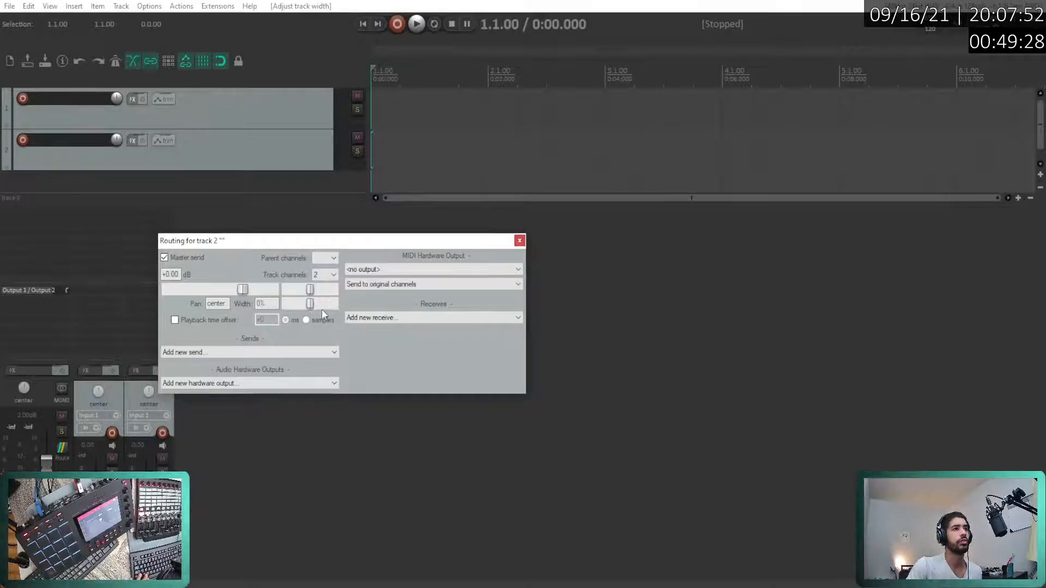
{"action": "left_click_drag", "start_coordinate": [322, 309], "coordinate": [332, 309]}
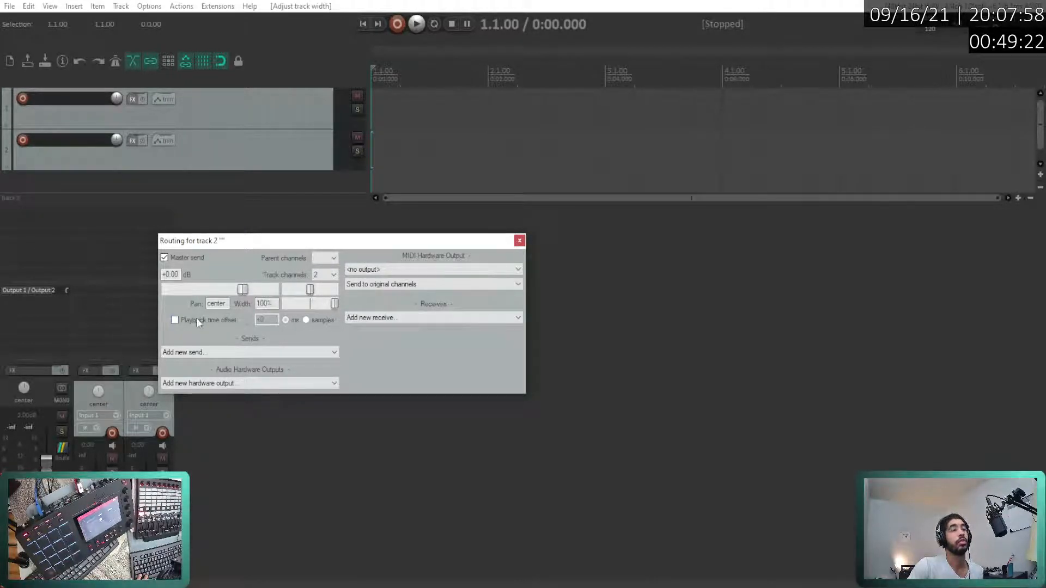
- Examine the available send destinations and audio hardware outputs in track 2's routing settings
{"action": "left_click_drag", "start_coordinate": [280, 241], "coordinate": [294, 221]}
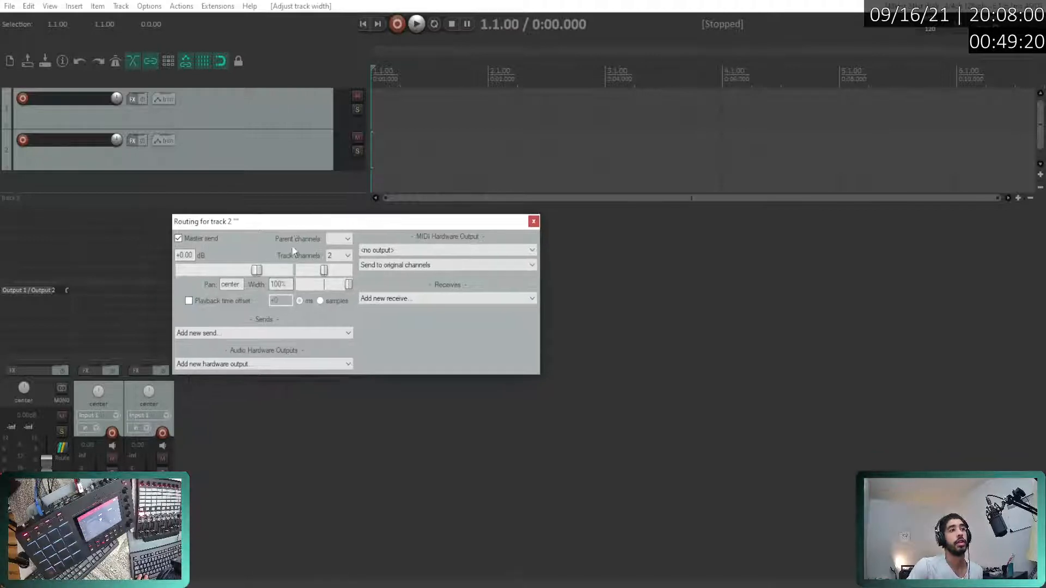
{"action": "left_click", "coordinate": [226, 333]}
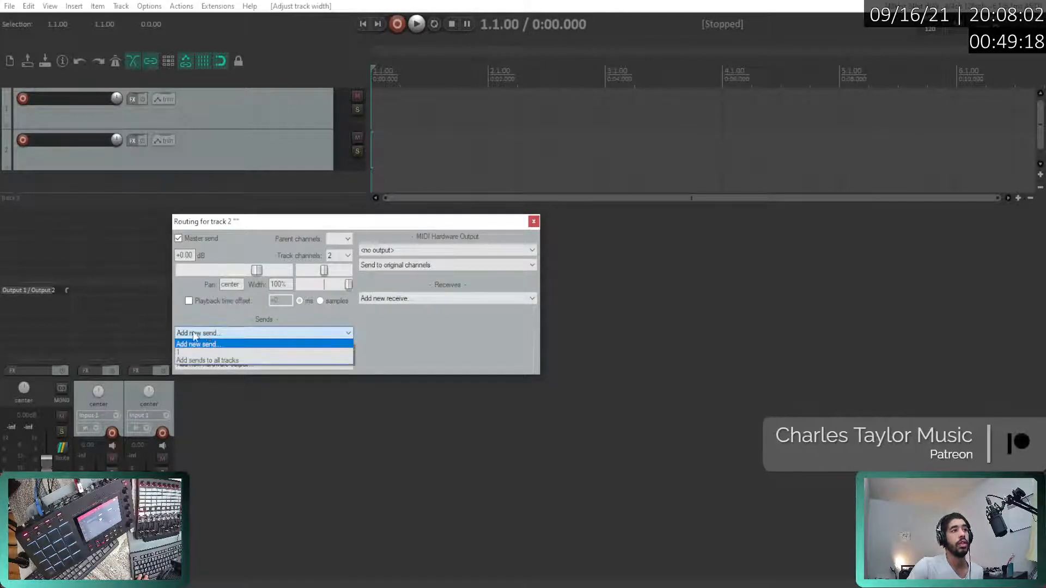
{"action": "left_click", "coordinate": [250, 334]}
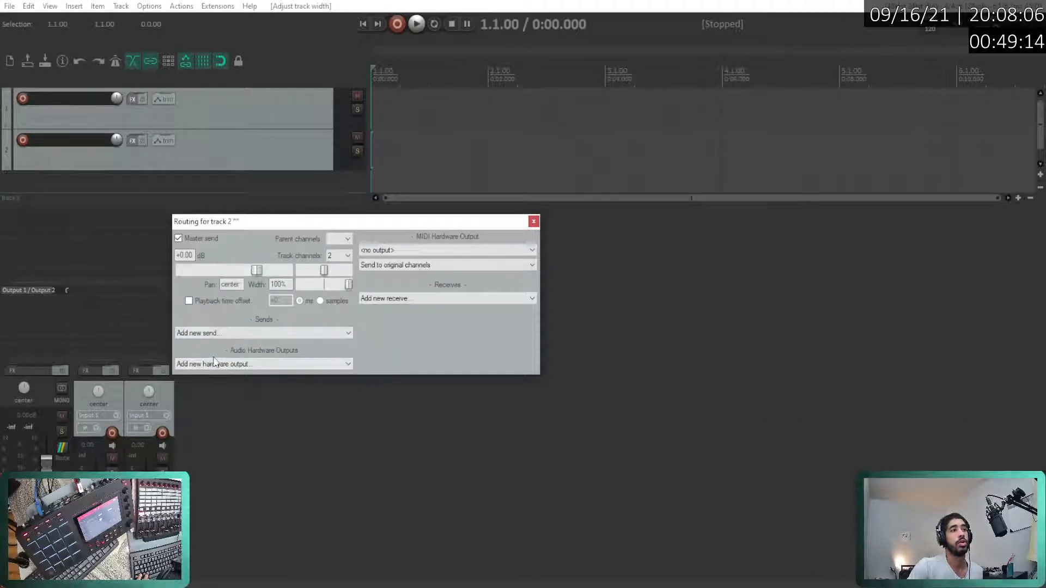
{"action": "left_click", "coordinate": [315, 360]}
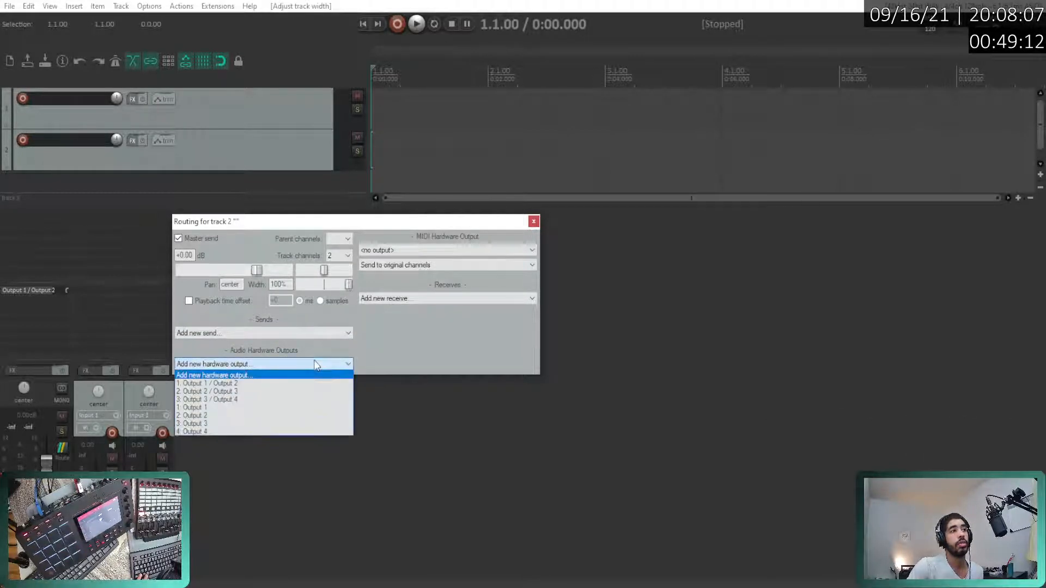
{"action": "left_click", "coordinate": [414, 359]}
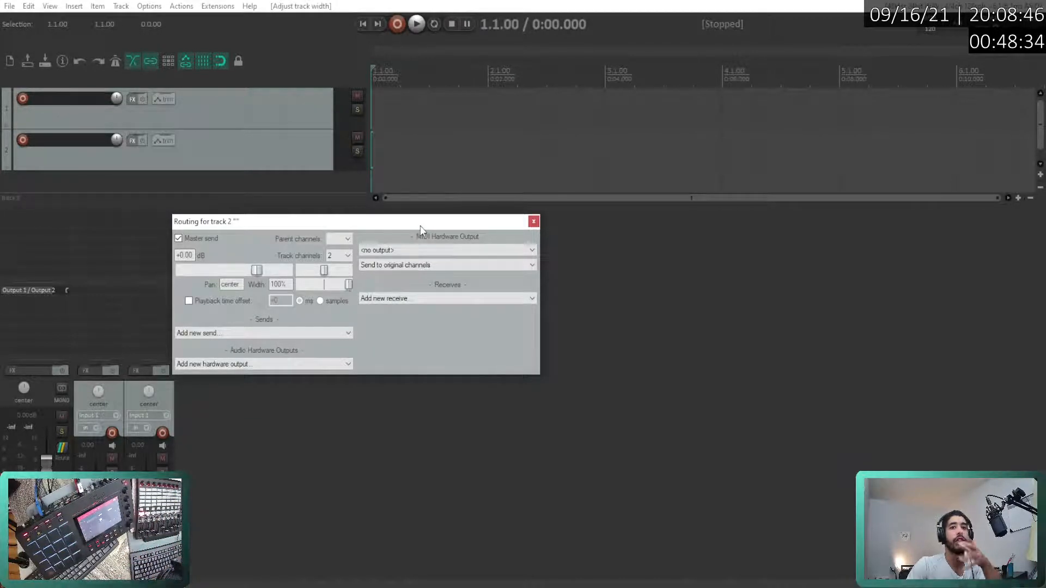
- Examine track 2's MIDI hardware output, MIDI channel and receive choices, and close its routing settings
{"action": "left_click_drag", "start_coordinate": [420, 226], "coordinate": [433, 184]}
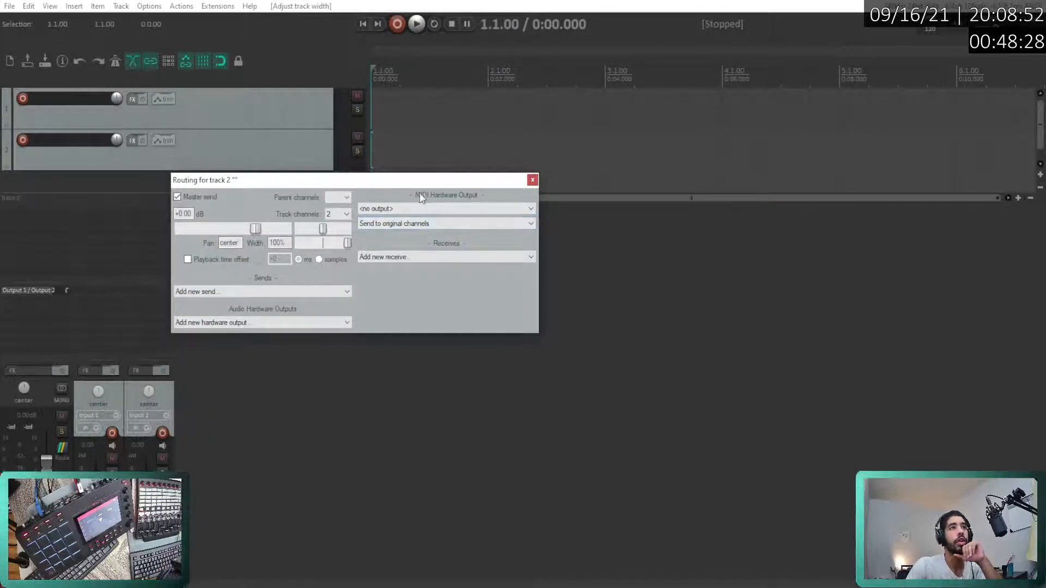
{"action": "left_click", "coordinate": [525, 210]}
{"action": "left_click", "coordinate": [525, 211]}
{"action": "left_click", "coordinate": [521, 224]}
{"action": "left_click", "coordinate": [507, 234]}
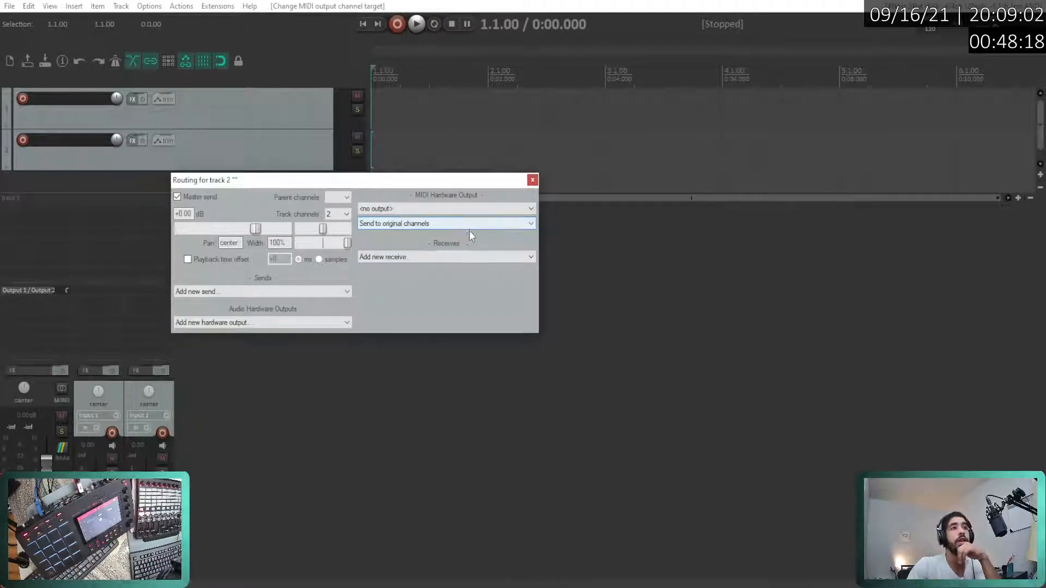
{"action": "left_click", "coordinate": [402, 257]}
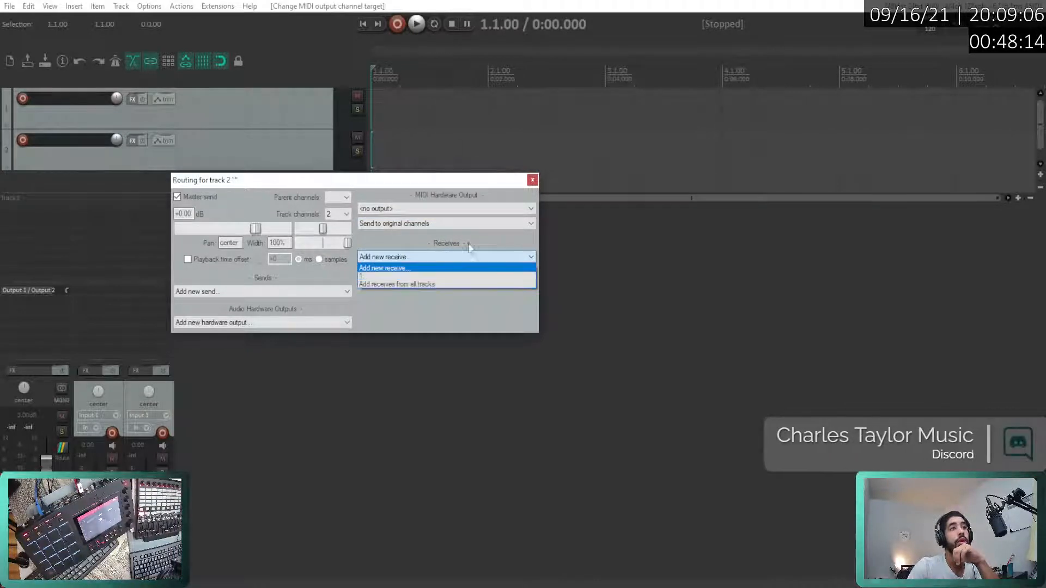
{"action": "left_click", "coordinate": [505, 228]}
{"action": "left_click", "coordinate": [533, 180]}
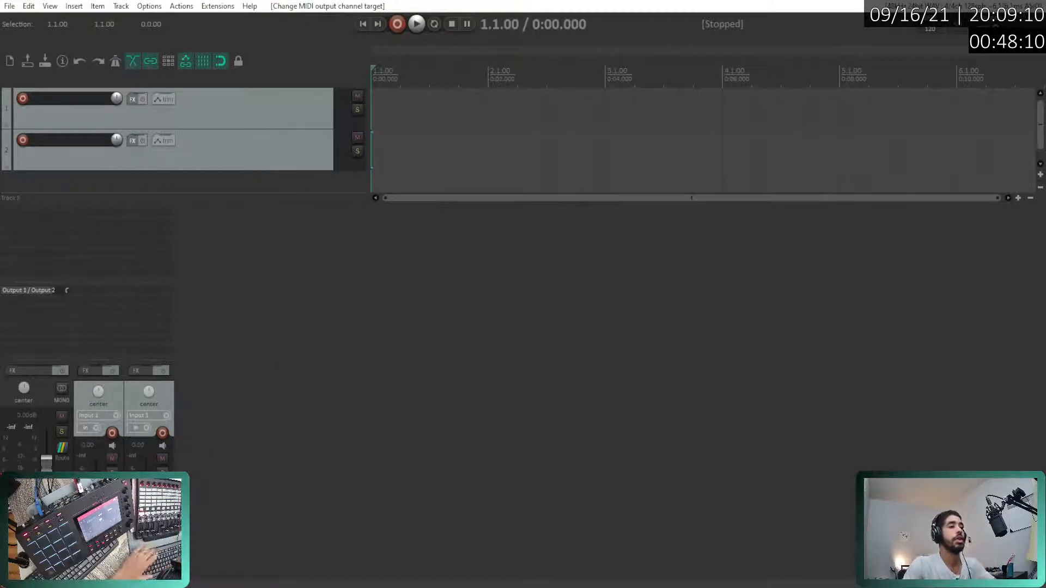
- Briefly recheck track 2's routing settings, and shrink the mixer to enlarge the track area
{"action": "left_click", "coordinate": [163, 486]}
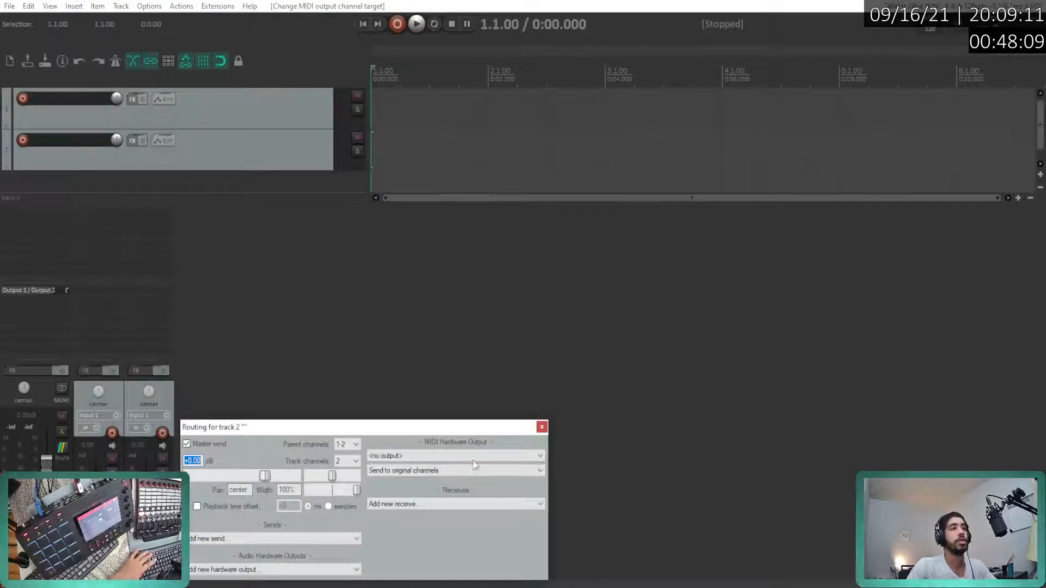
{"action": "left_click", "coordinate": [542, 428]}
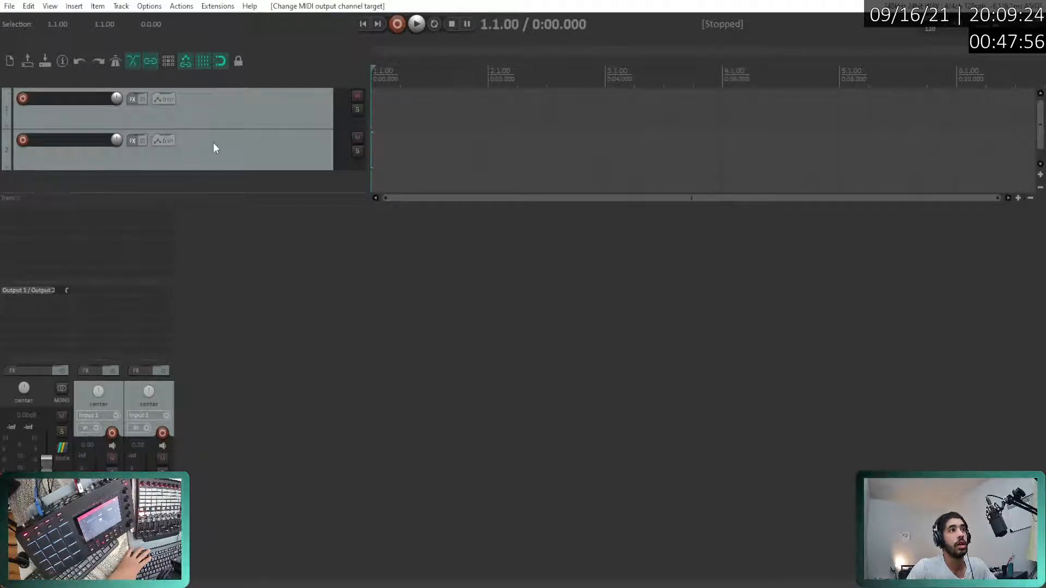
{"action": "left_click_drag", "start_coordinate": [264, 206], "coordinate": [276, 432]}
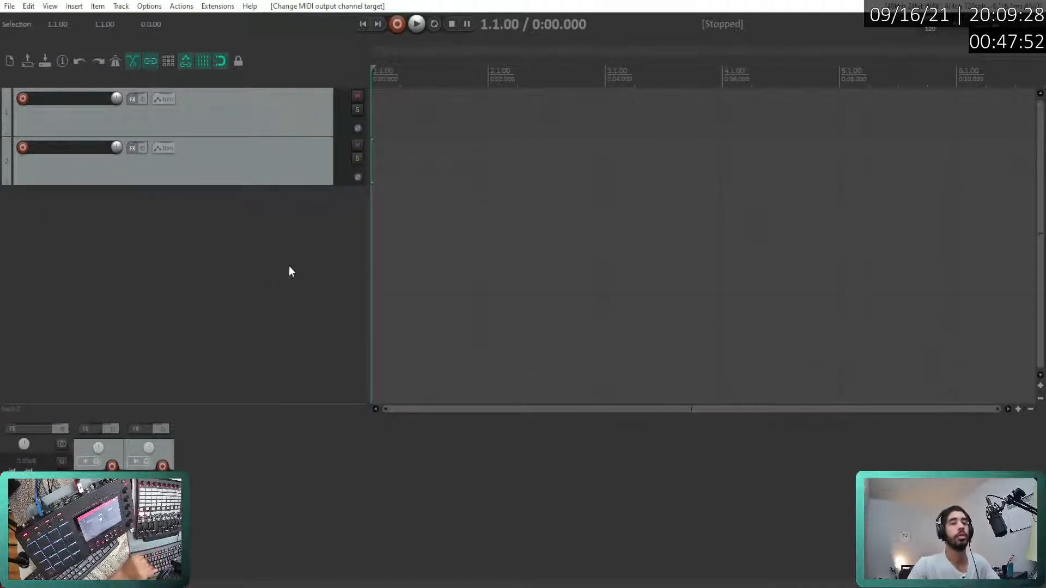
- Review the general and media recording options in the project settings, and close them without applying changes
{"action": "left_click", "coordinate": [9, 6]}
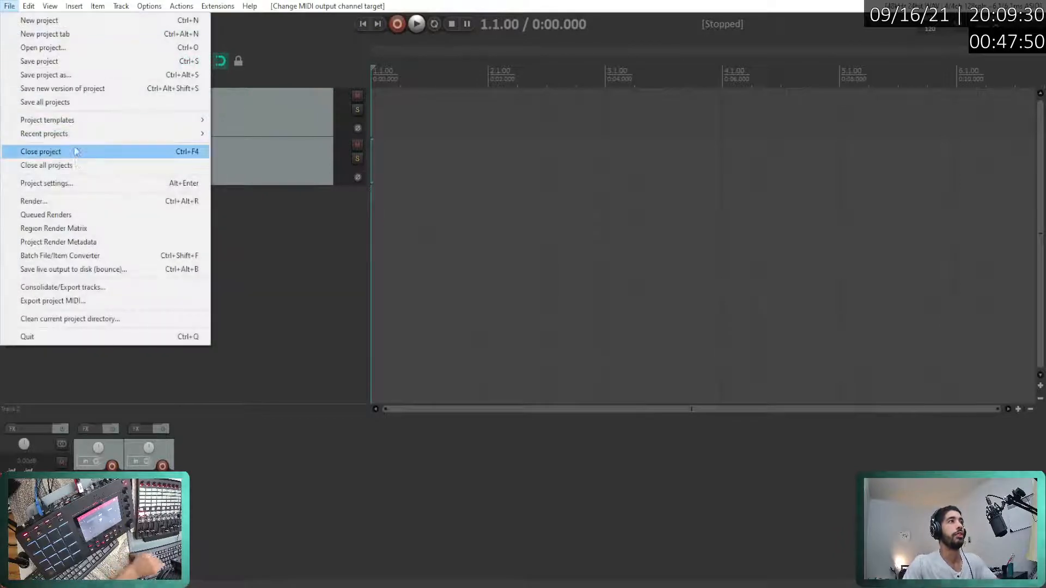
{"action": "left_click", "coordinate": [98, 188]}
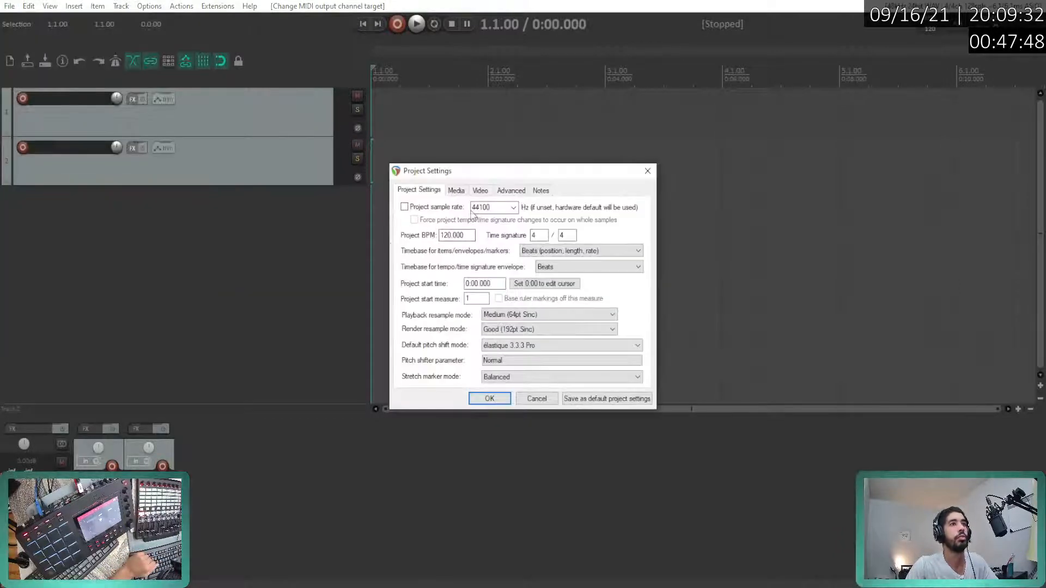
{"action": "left_click", "coordinate": [647, 171]}
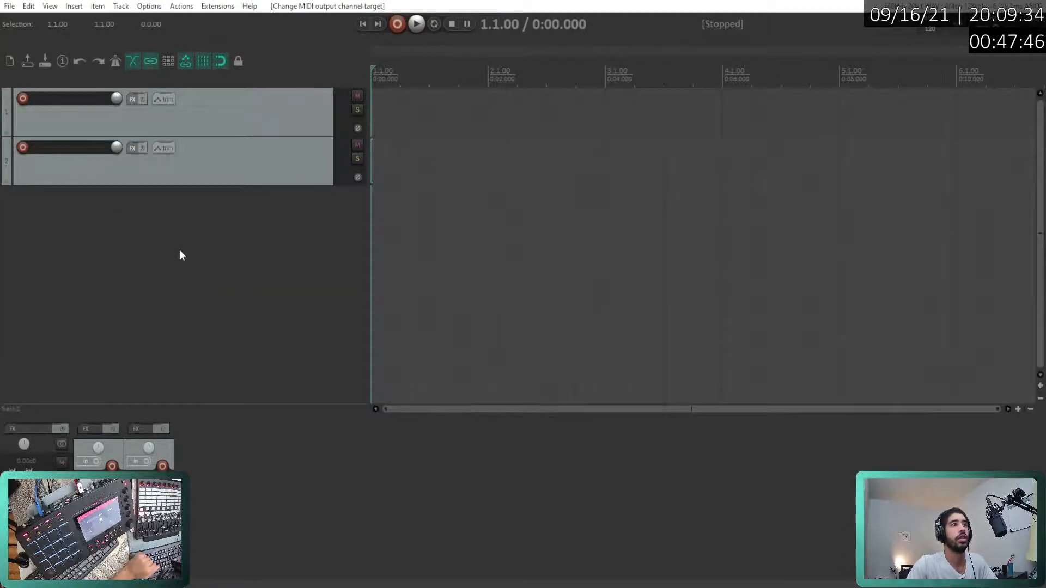
{"action": "left_click", "coordinate": [10, 6]}
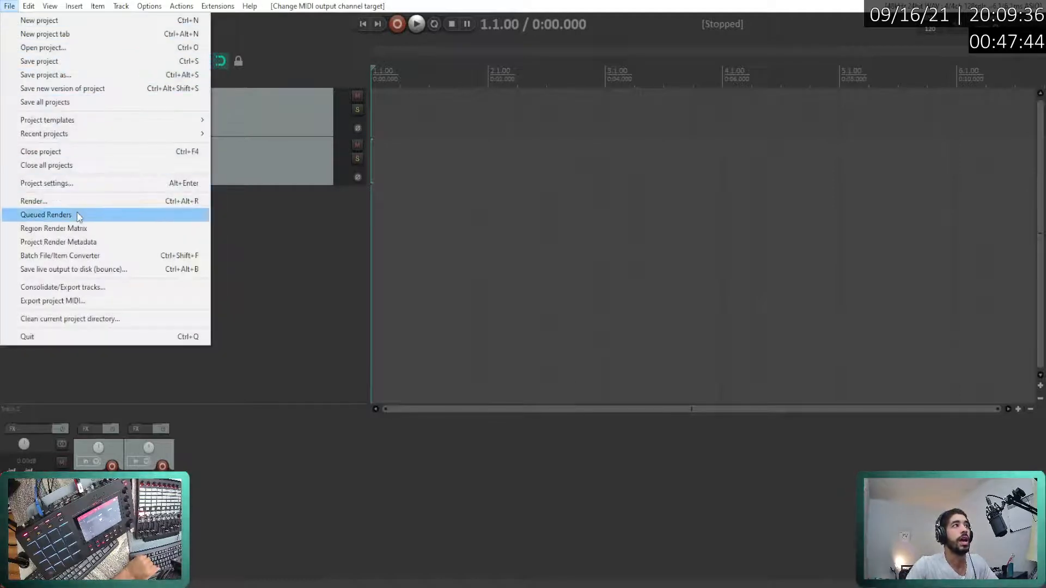
{"action": "left_click", "coordinate": [80, 183]}
{"action": "left_click_drag", "start_coordinate": [457, 176], "coordinate": [381, 168]}
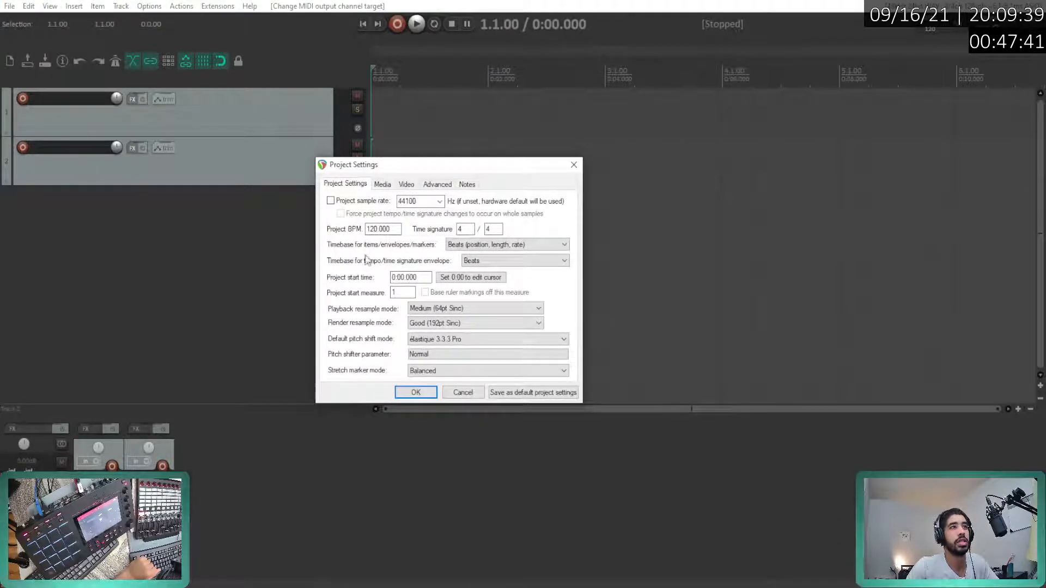
{"action": "left_click", "coordinate": [379, 185]}
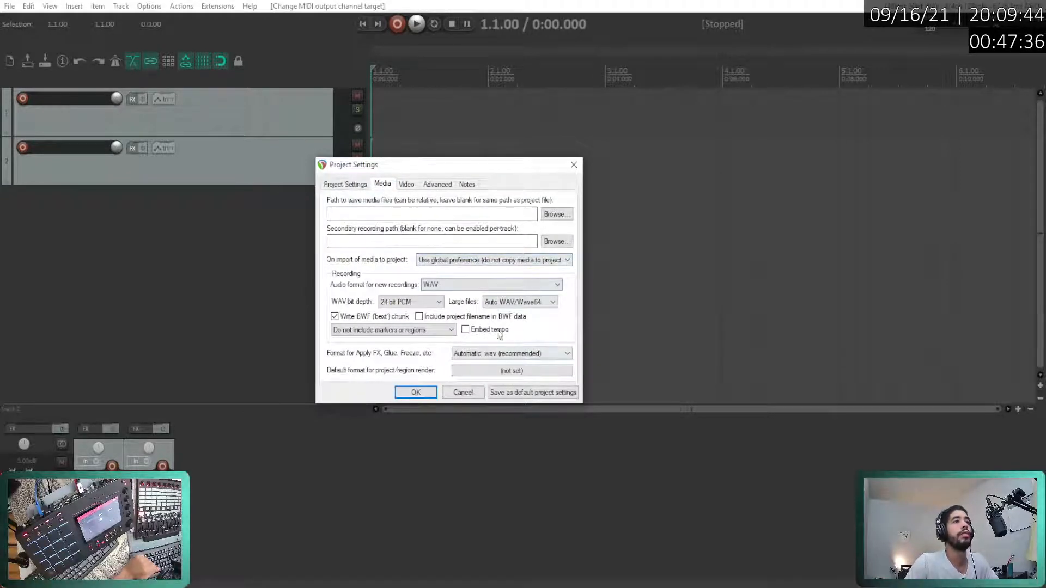
{"action": "left_click", "coordinate": [463, 393]}
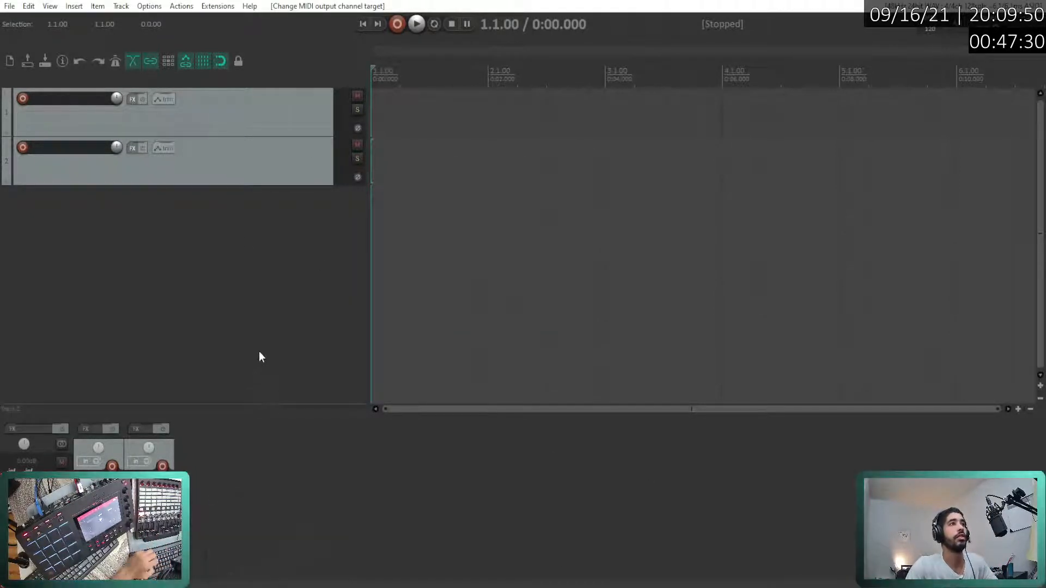
- Examine the ReaPack extension's package and repository commands
{"action": "left_click", "coordinate": [218, 6]}
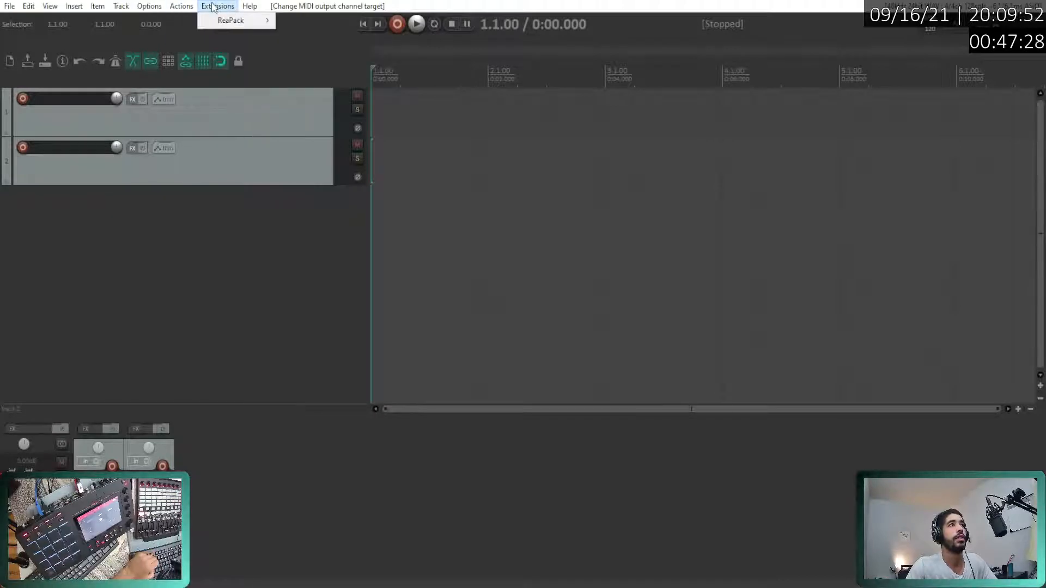
{"action": "mouse_move", "coordinate": [234, 24]}
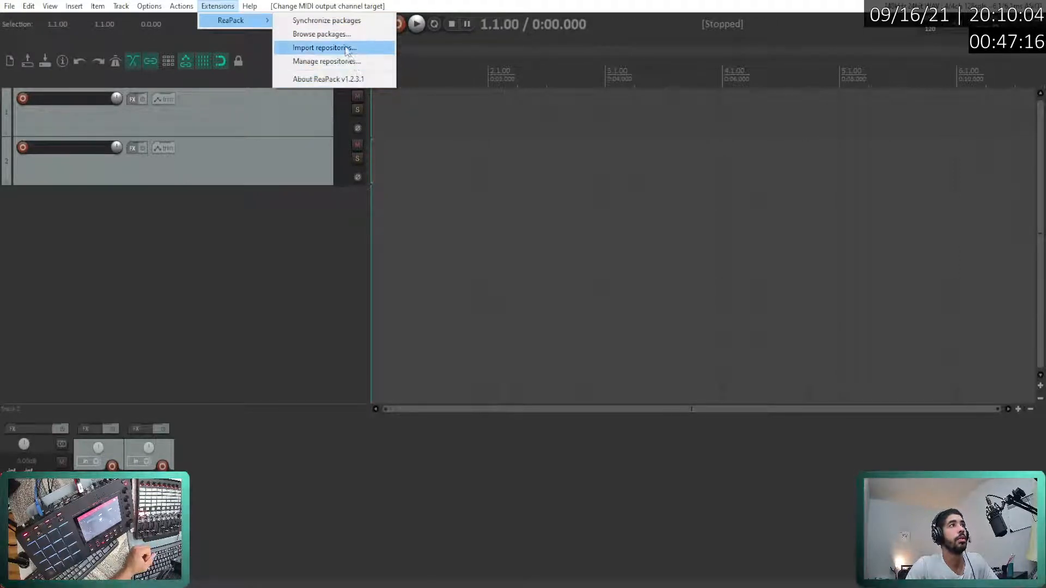
{"action": "mouse_move", "coordinate": [256, 12]}
{"action": "mouse_move", "coordinate": [223, 8]}
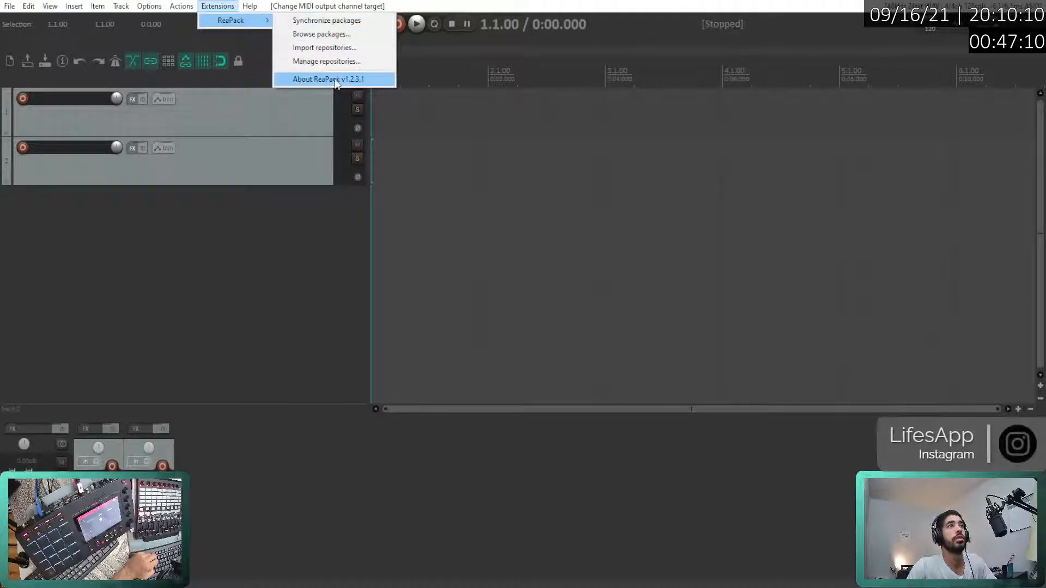
{"action": "left_click", "coordinate": [182, 99]}
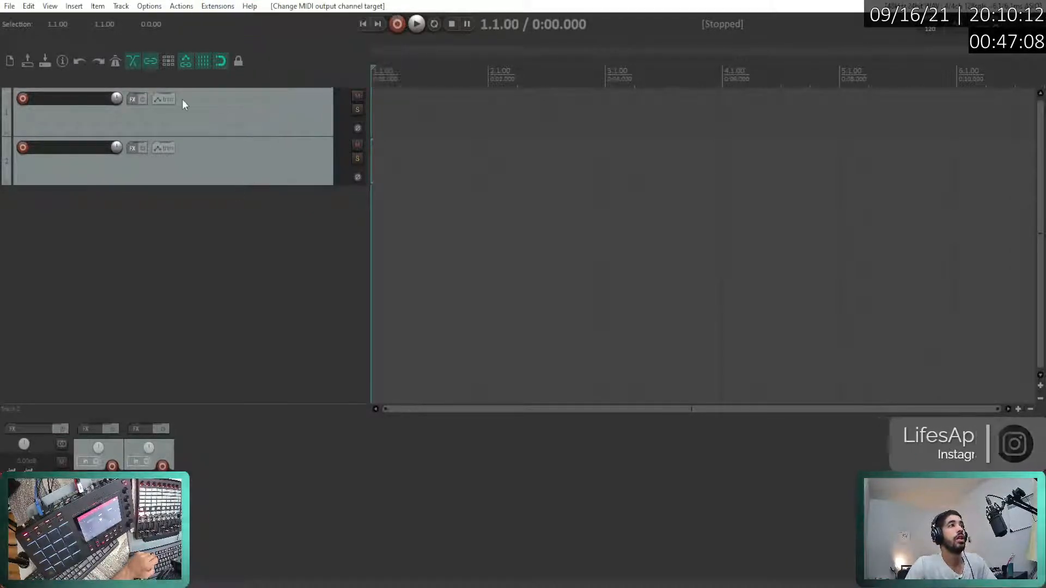
- Insert the ReaLearn (Helgoboss) virtual instrument on a new track below track 1, and move its FX window clear of the track controls
{"action": "right_click", "coordinate": [220, 128]}
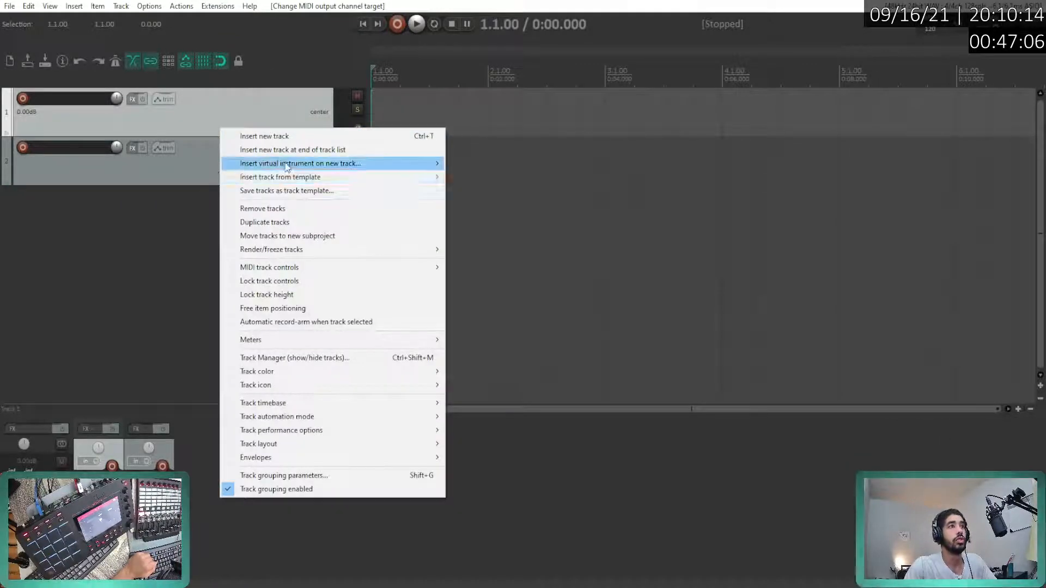
{"action": "left_click", "coordinate": [343, 165]}
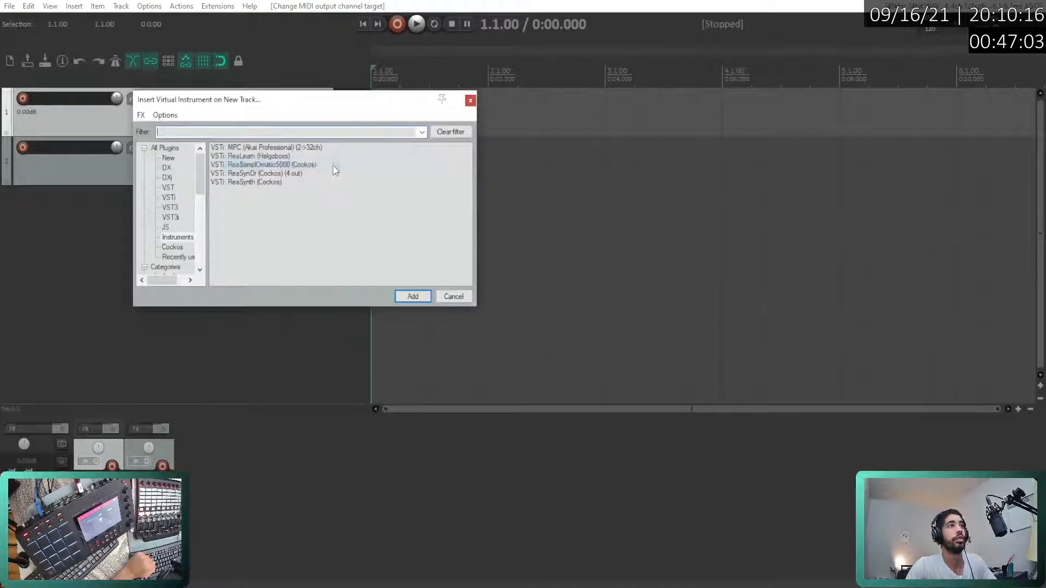
{"action": "left_click", "coordinate": [277, 157]}
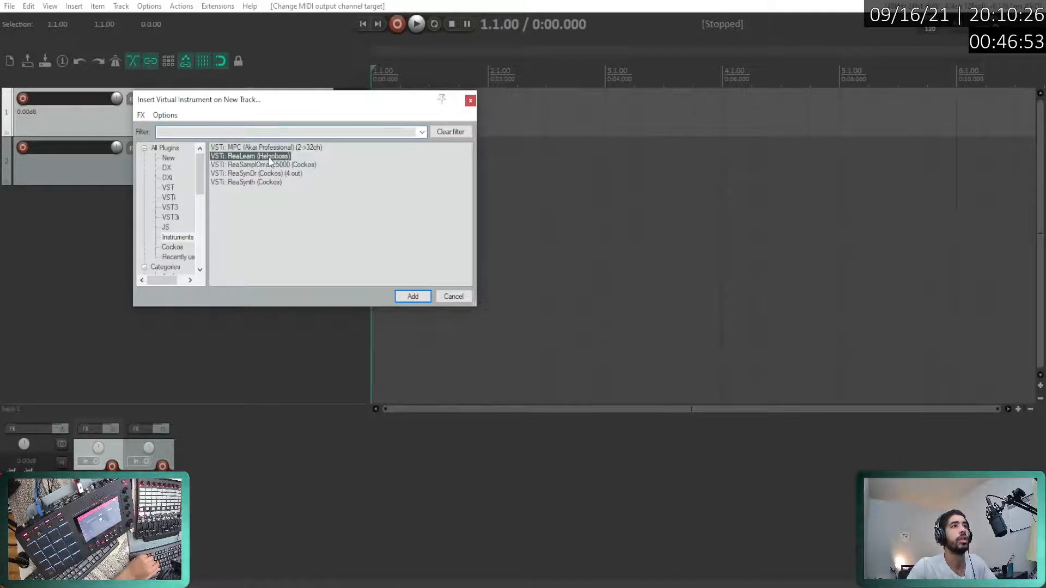
{"action": "left_click", "coordinate": [413, 297]}
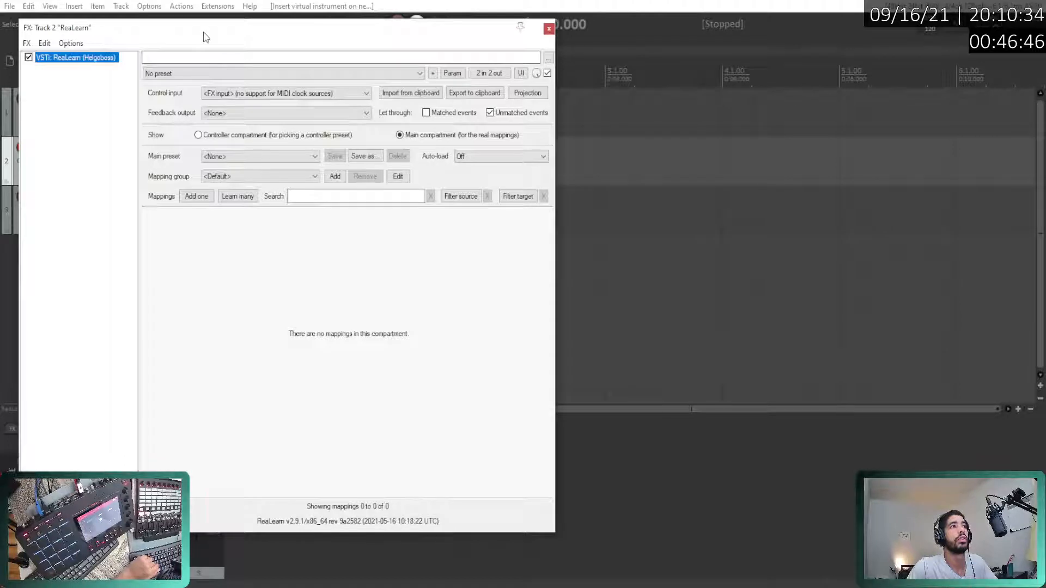
{"action": "left_click_drag", "start_coordinate": [205, 37], "coordinate": [345, 47]}
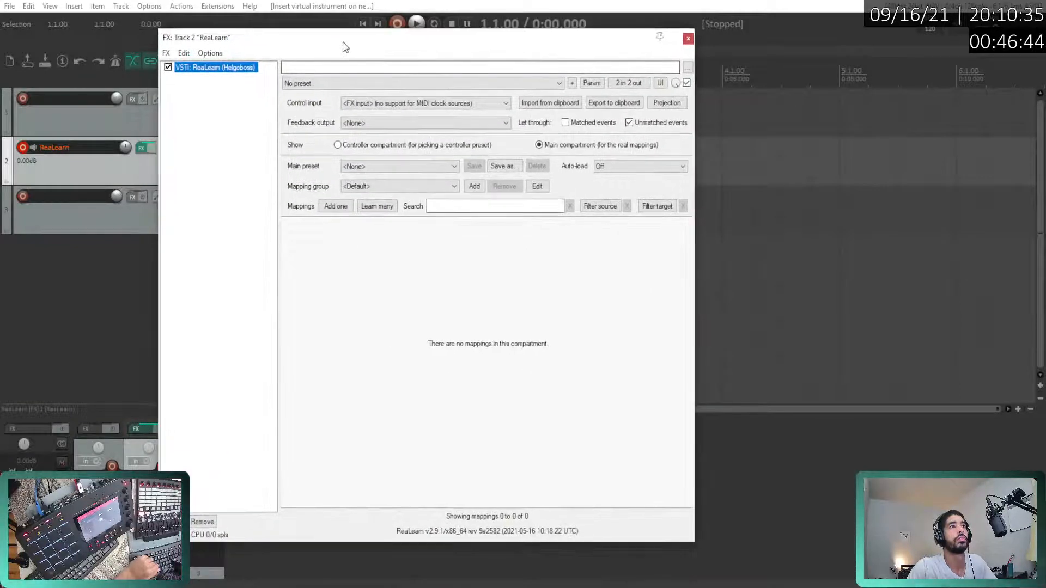
- Examine ReaLearn's control input device choices, and close its FX window
{"action": "left_click", "coordinate": [483, 105]}
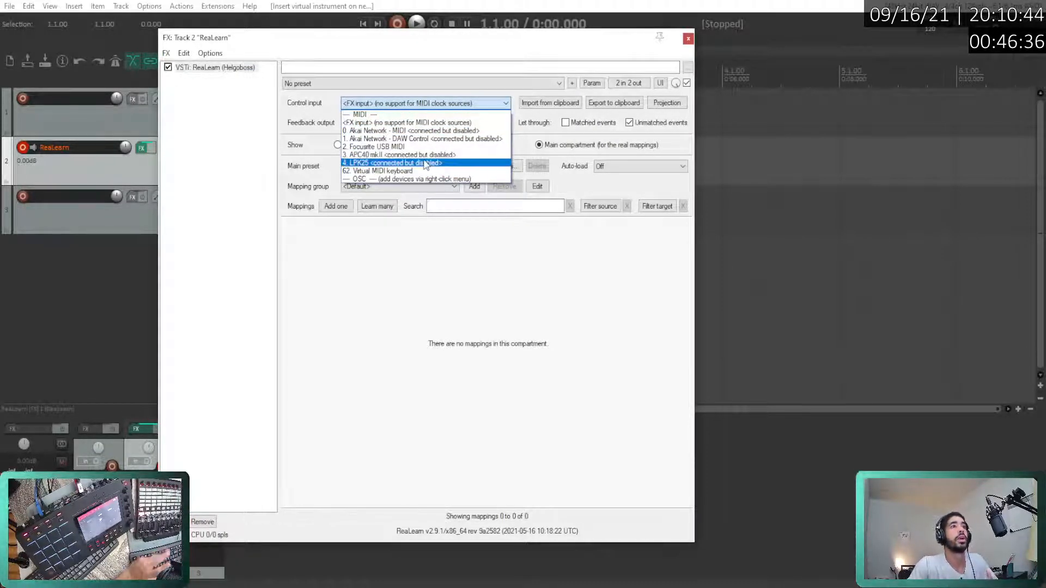
{"action": "left_click", "coordinate": [513, 235]}
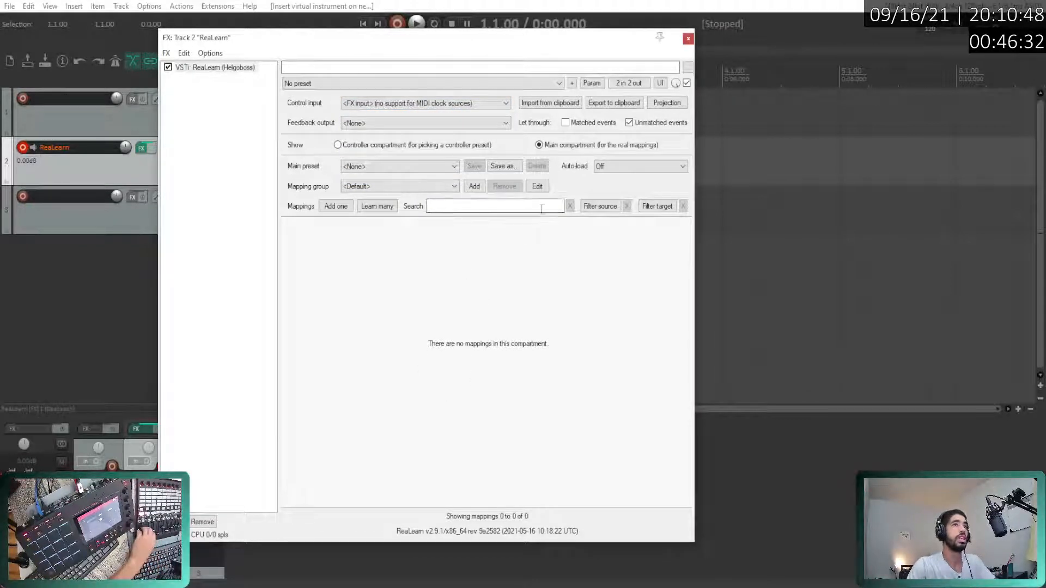
{"action": "left_click", "coordinate": [688, 40]}
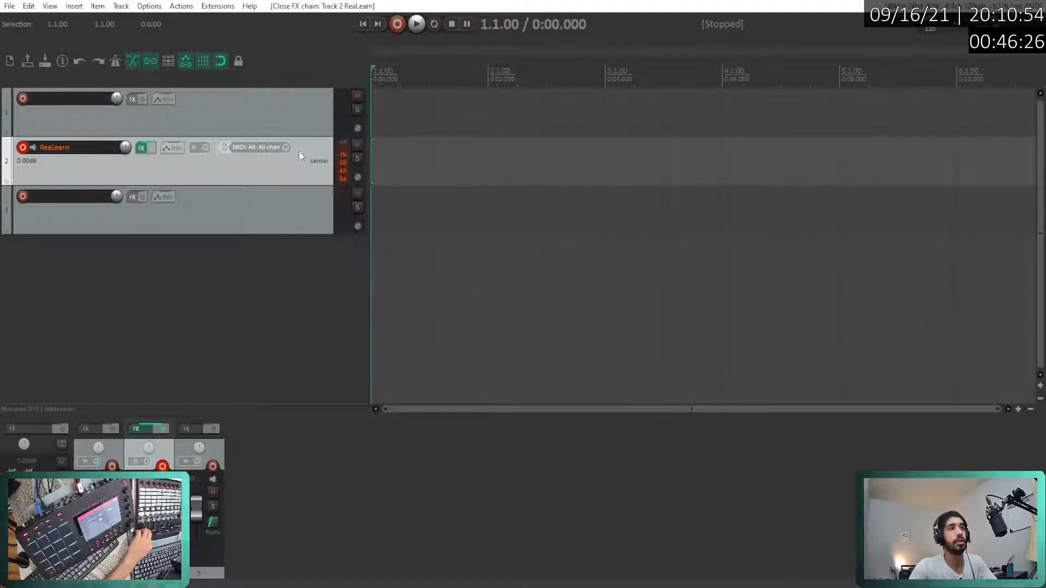
- Delete the ReaLearn track
{"action": "left_click", "coordinate": [221, 192]}
{"action": "left_click", "coordinate": [248, 164]}
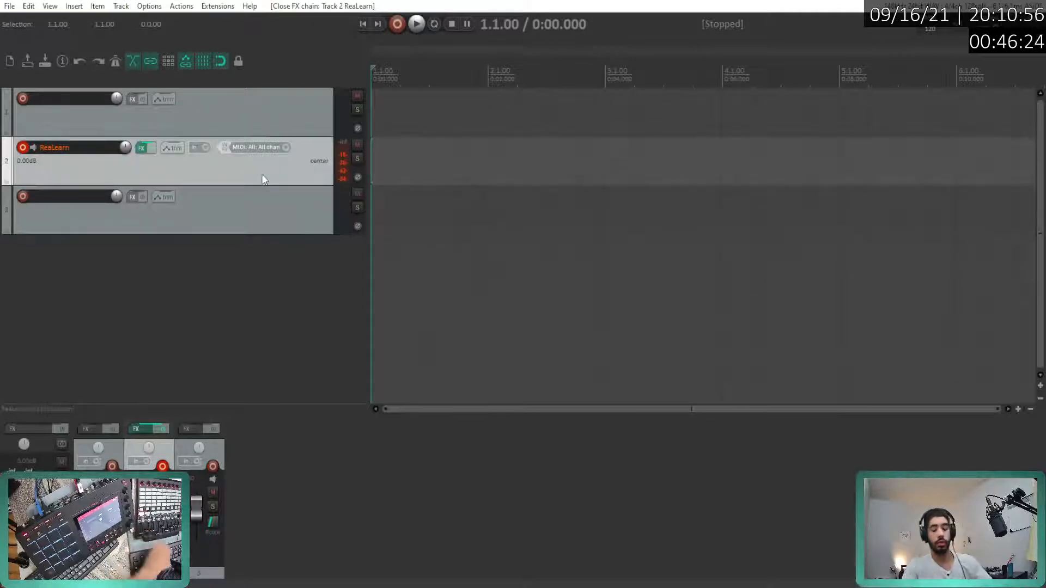
{"action": "key", "text": "Delete"}
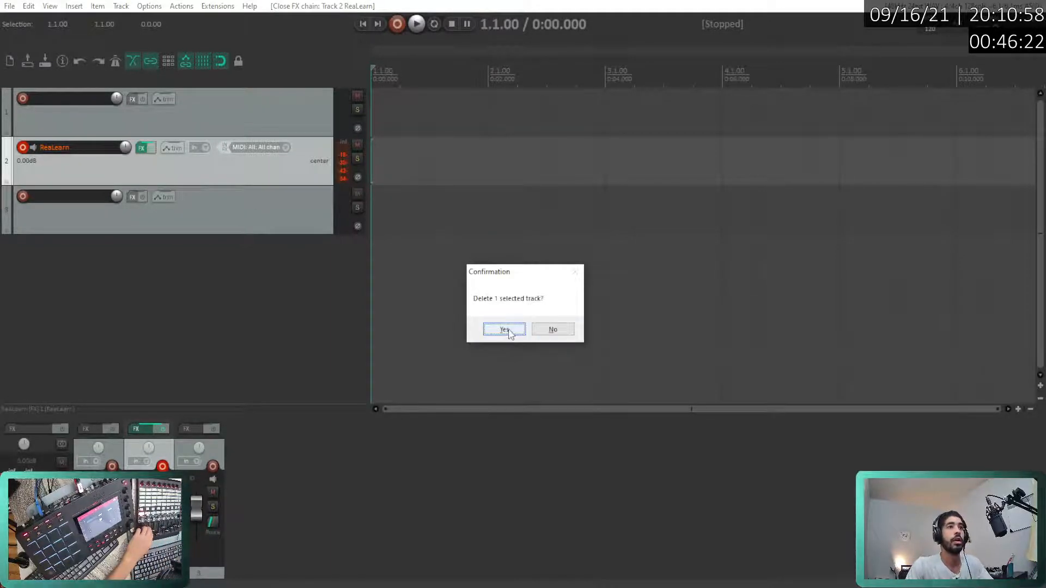
{"action": "left_click", "coordinate": [502, 329]}
{"action": "left_click", "coordinate": [198, 163]}
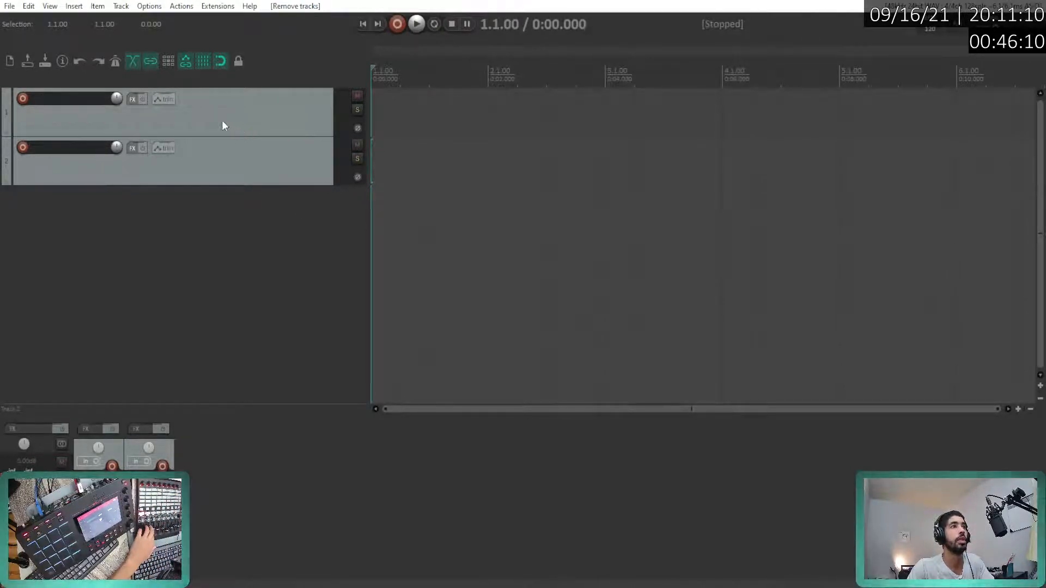
- Examine the media import and large-file format choices in the project's media settings
{"action": "left_click", "coordinate": [61, 62]}
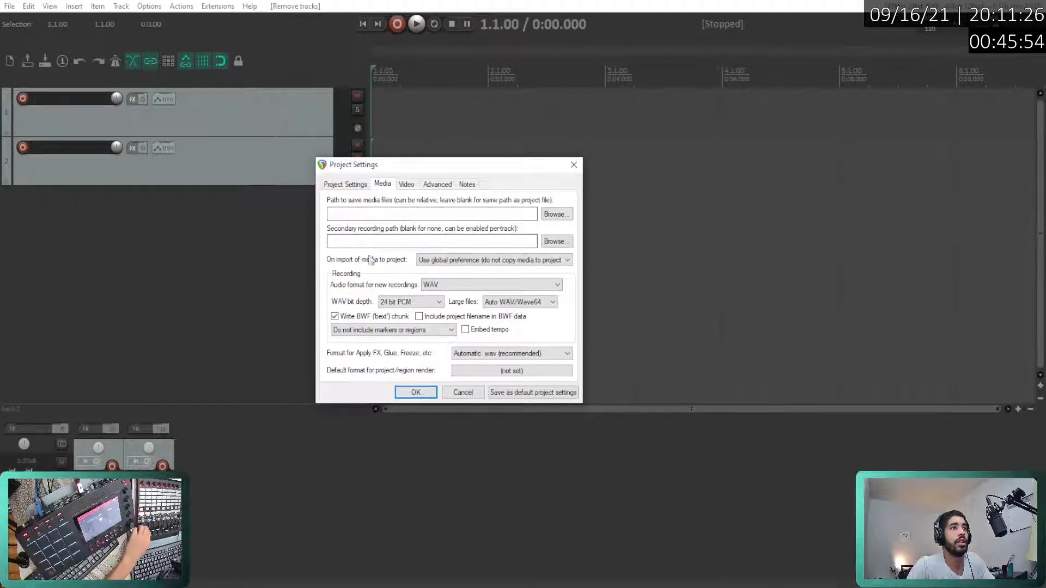
{"action": "left_click", "coordinate": [460, 261]}
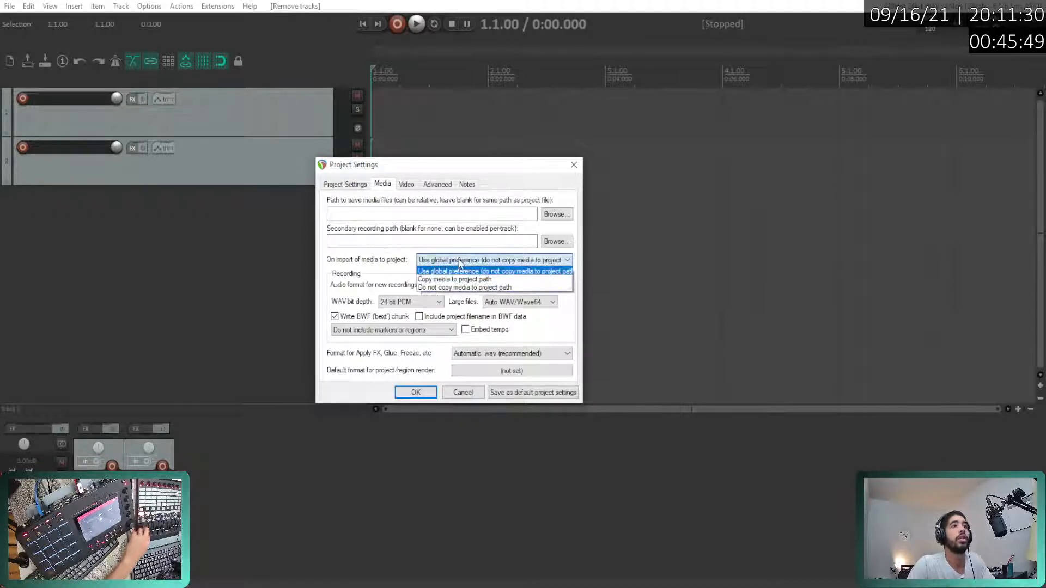
{"action": "left_click", "coordinate": [365, 263]}
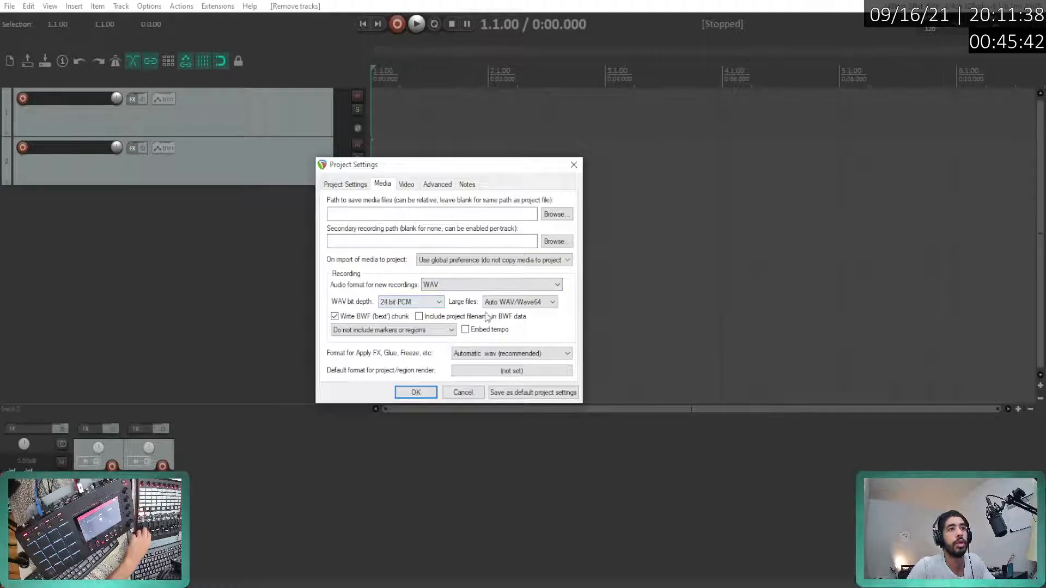
{"action": "left_click", "coordinate": [549, 305]}
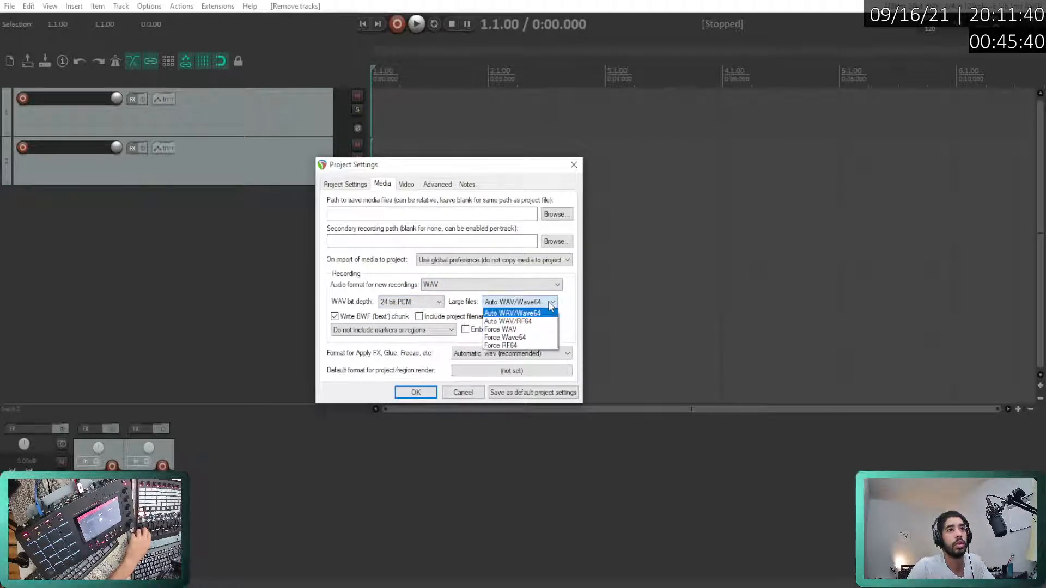
{"action": "left_click", "coordinate": [550, 305]}
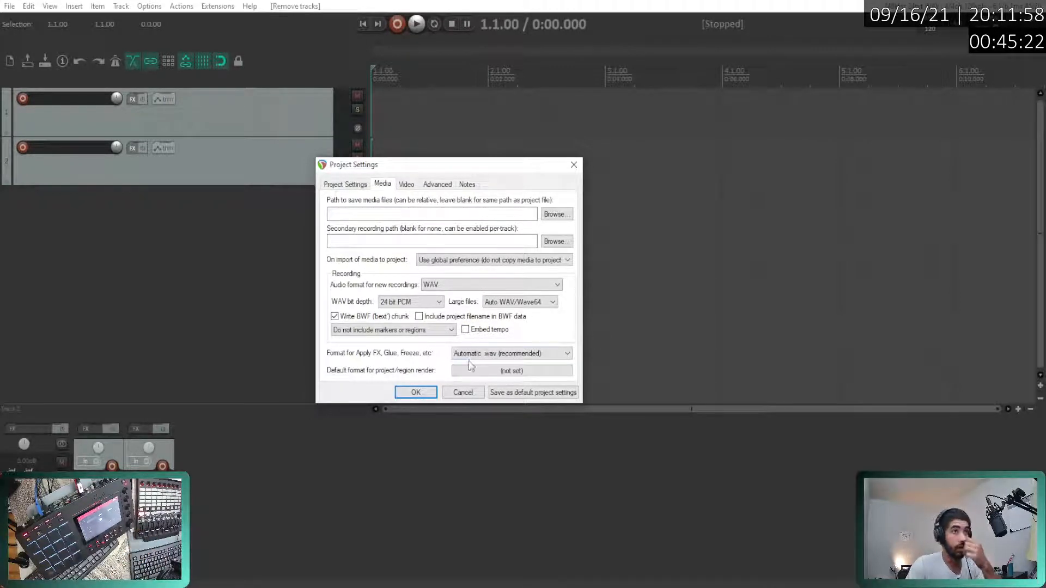
- Examine the format choices for Apply FX, Glue and Freeze and the default render format, and leave them unset
{"action": "left_click", "coordinate": [485, 355]}
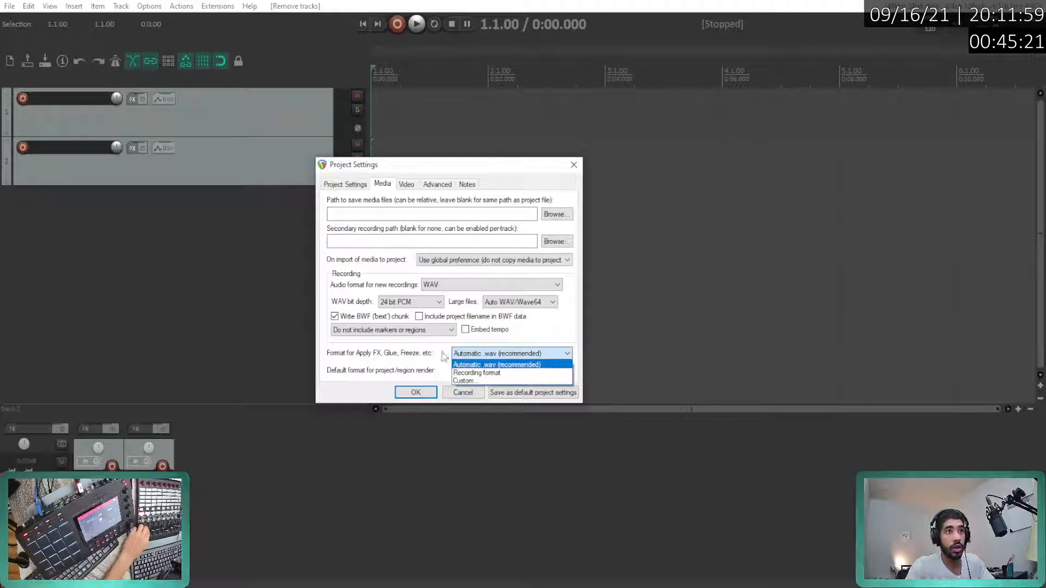
{"action": "left_click", "coordinate": [414, 359]}
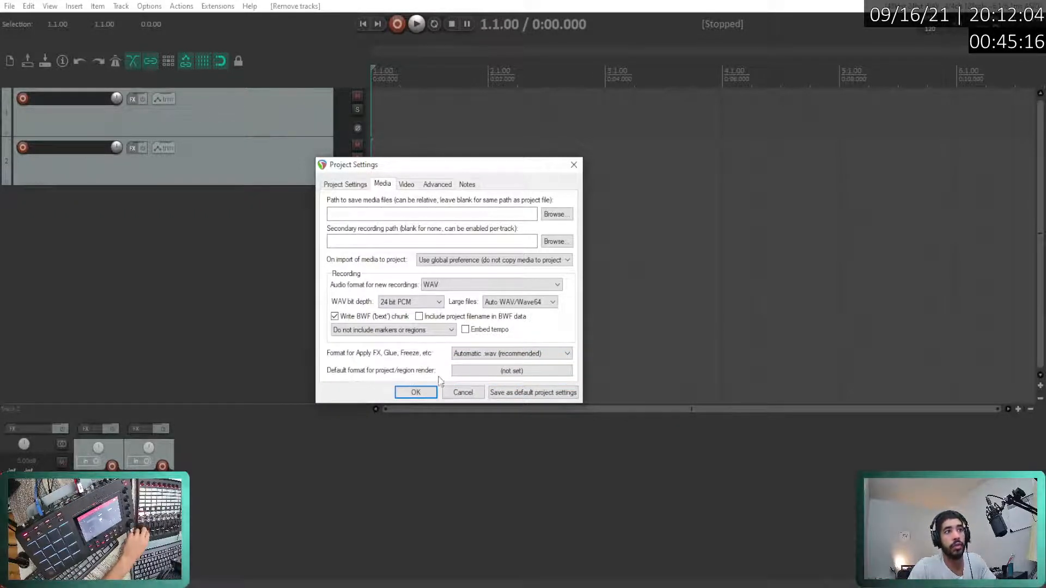
{"action": "left_click", "coordinate": [487, 373]}
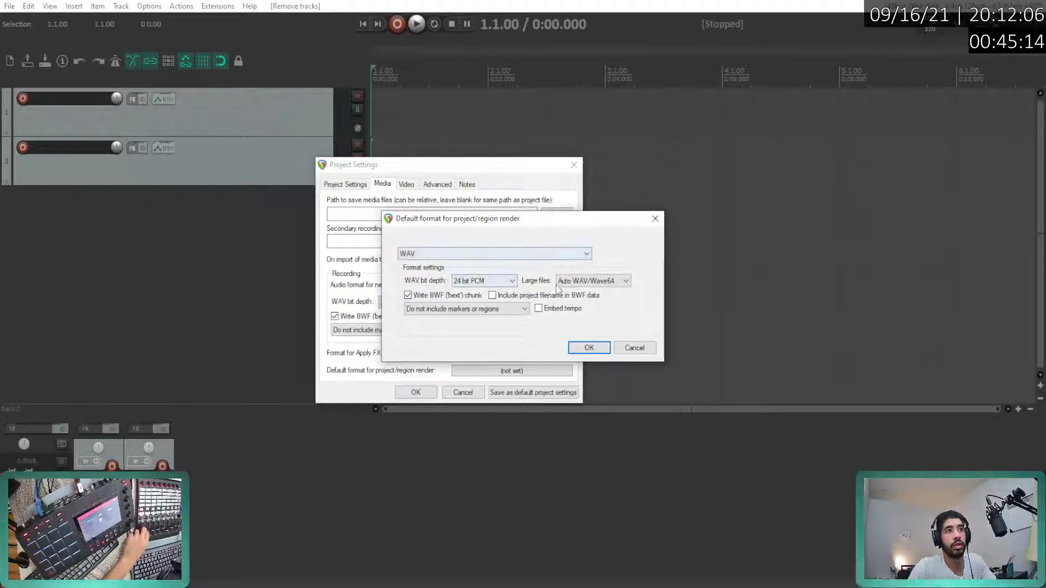
{"action": "left_click", "coordinate": [632, 348]}
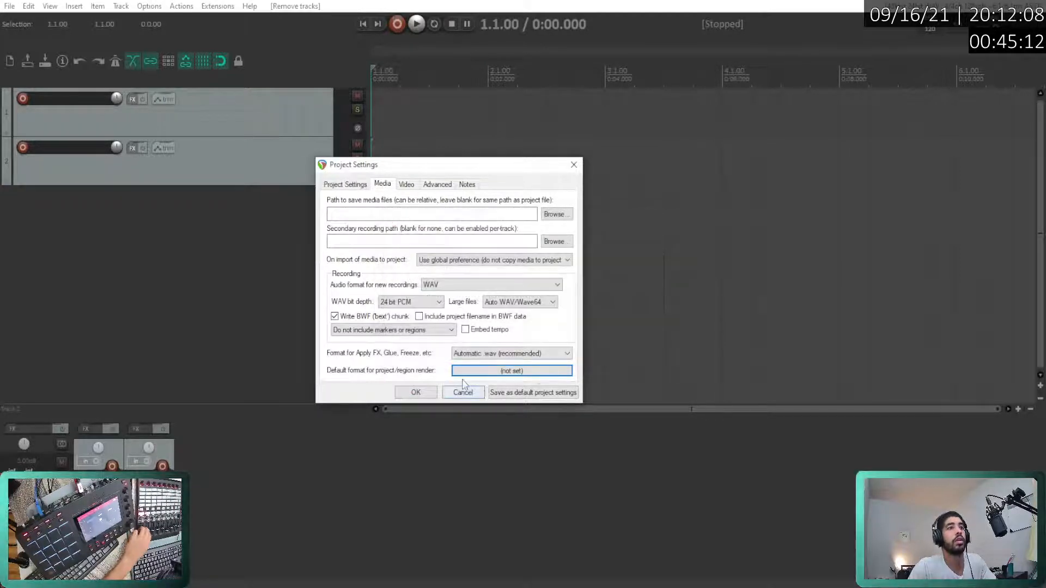
- Review the project's video and advanced settings, including the item mix behavior choices
{"action": "left_click", "coordinate": [408, 186]}
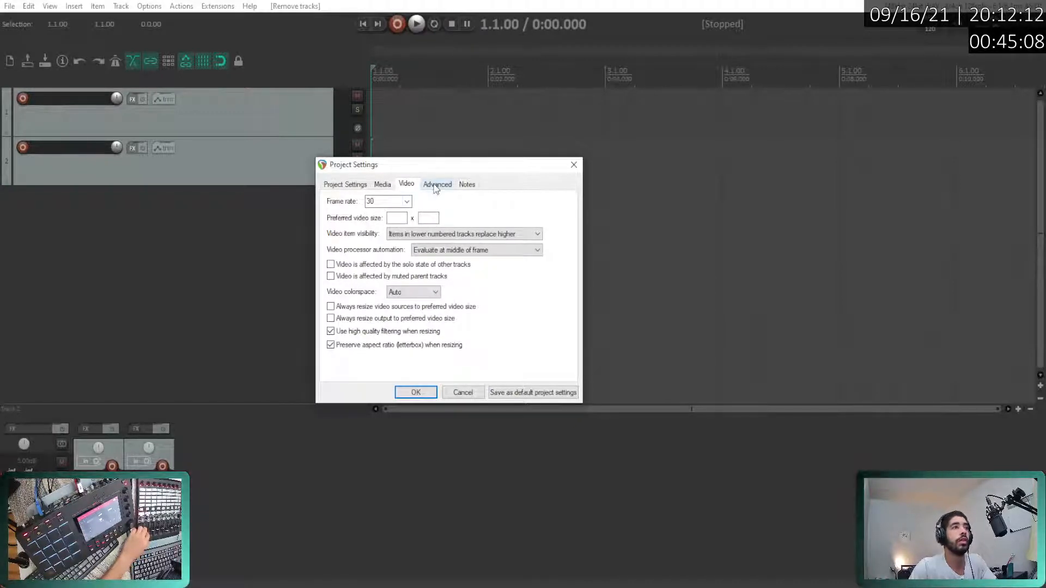
{"action": "left_click", "coordinate": [436, 186]}
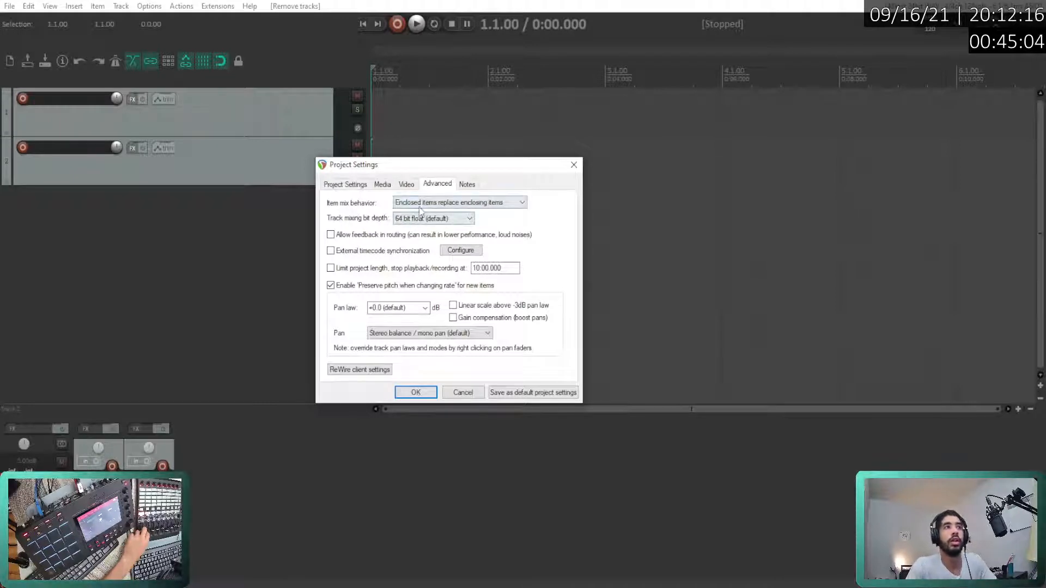
{"action": "left_click", "coordinate": [473, 207]}
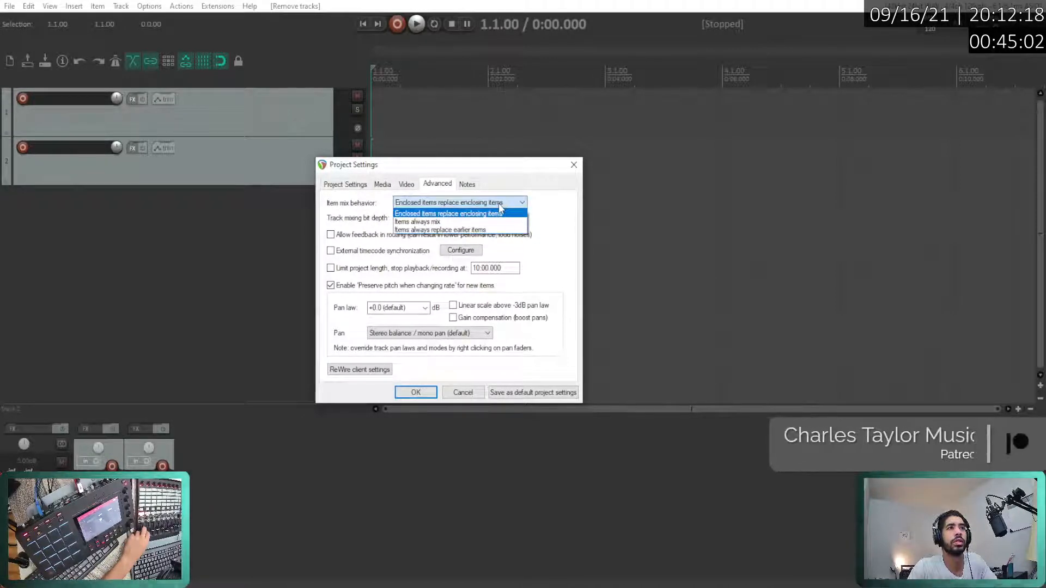
{"action": "left_click", "coordinate": [561, 232]}
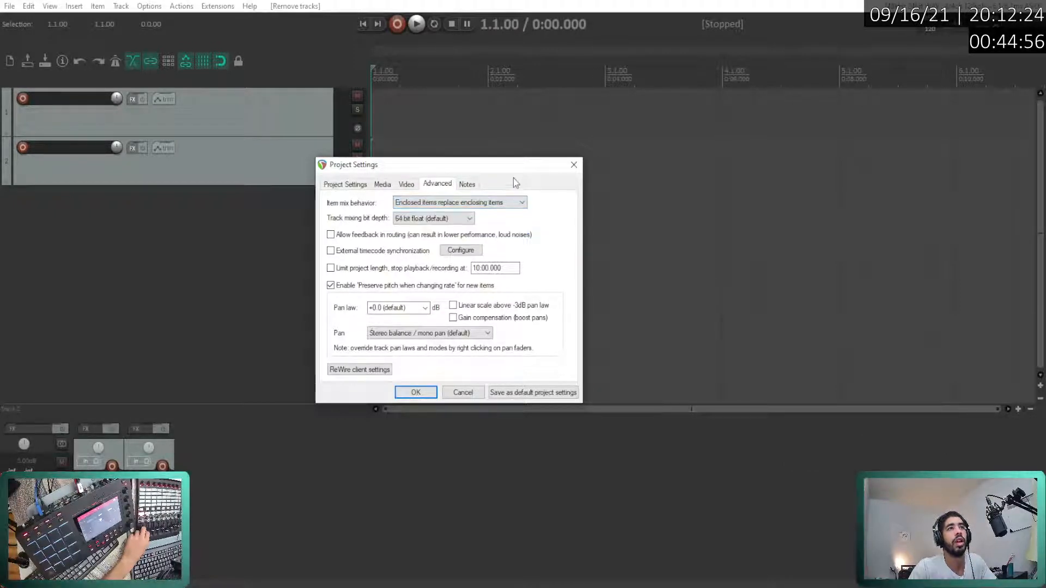
- Move the project settings dialog aside and examine the track mixing bit depth choices without changing the setting
{"action": "left_click_drag", "start_coordinate": [515, 166], "coordinate": [451, 146]}
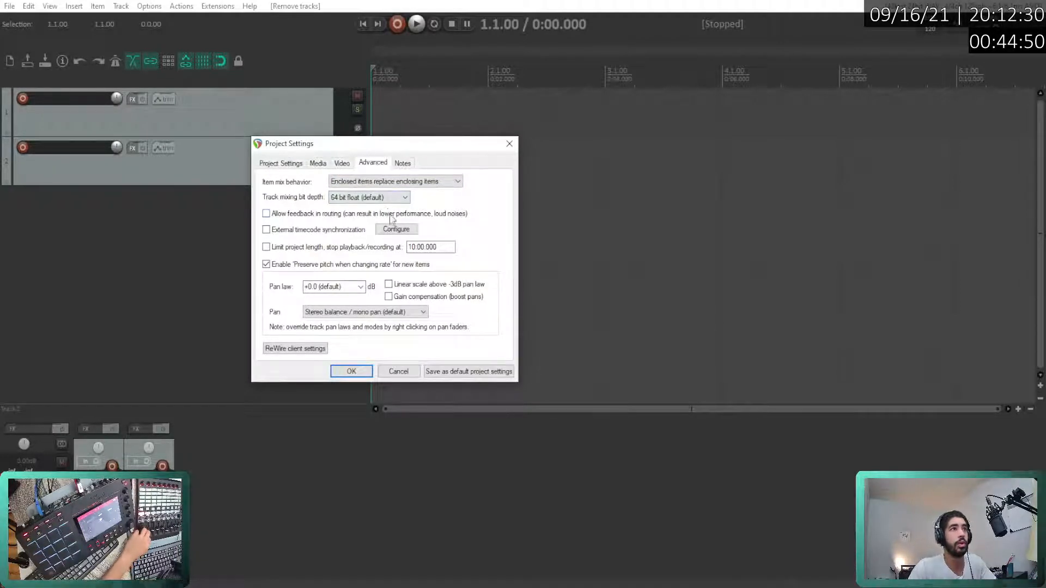
{"action": "left_click", "coordinate": [401, 199]}
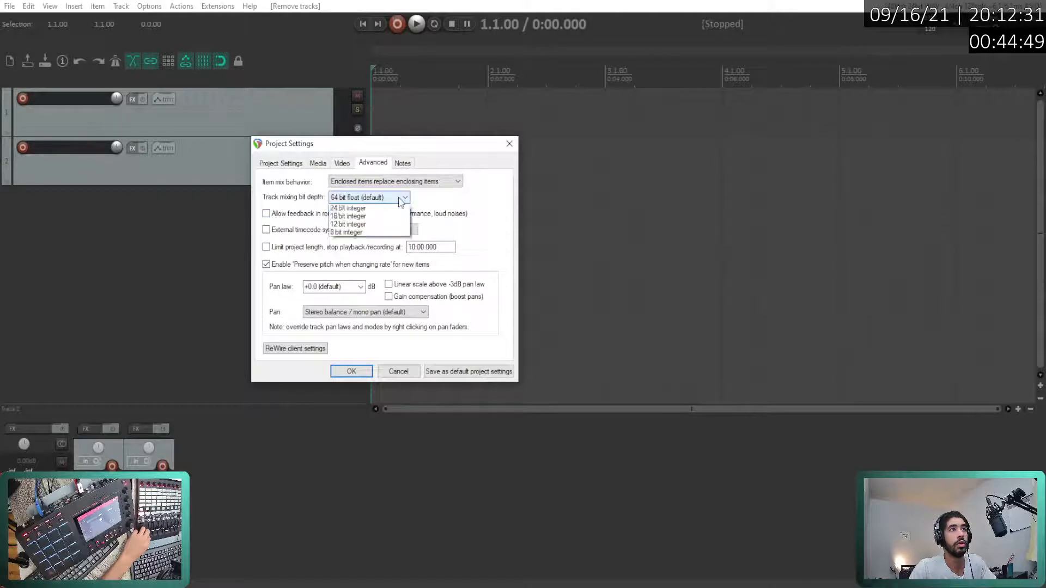
{"action": "left_click", "coordinate": [464, 203]}
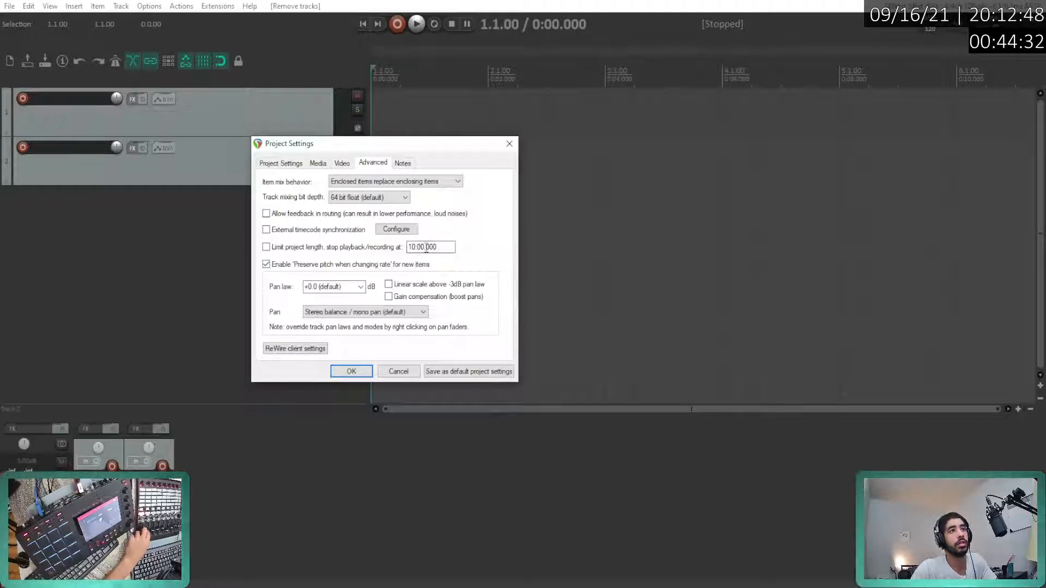
- Enable the project length limit and set playback and recording to stop at 20:00.000
{"action": "left_click", "coordinate": [265, 246]}
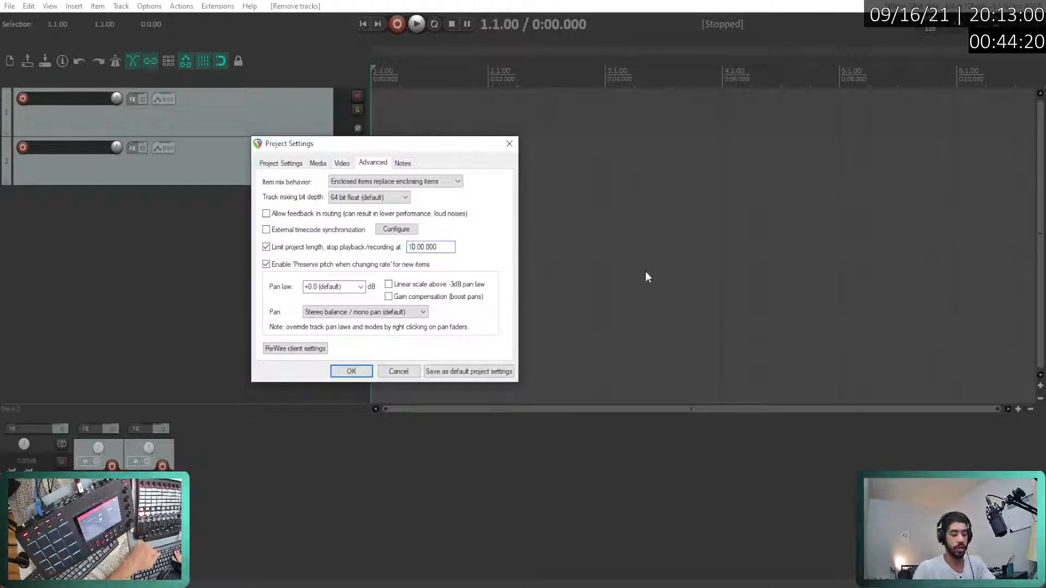
{"action": "key", "text": "BackSpace"}
{"action": "type", "text": "2"}
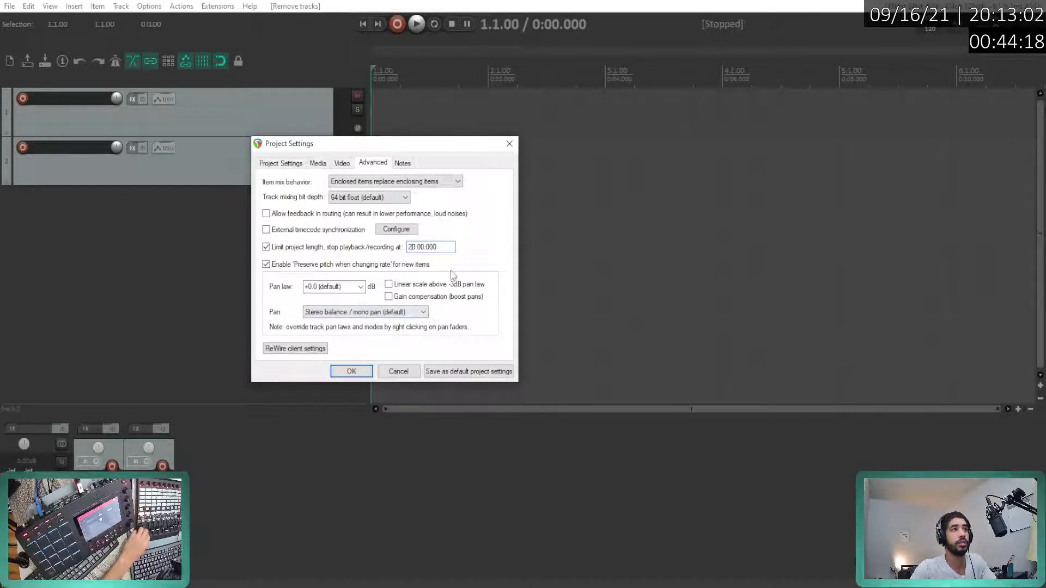
{"action": "left_click", "coordinate": [310, 268]}
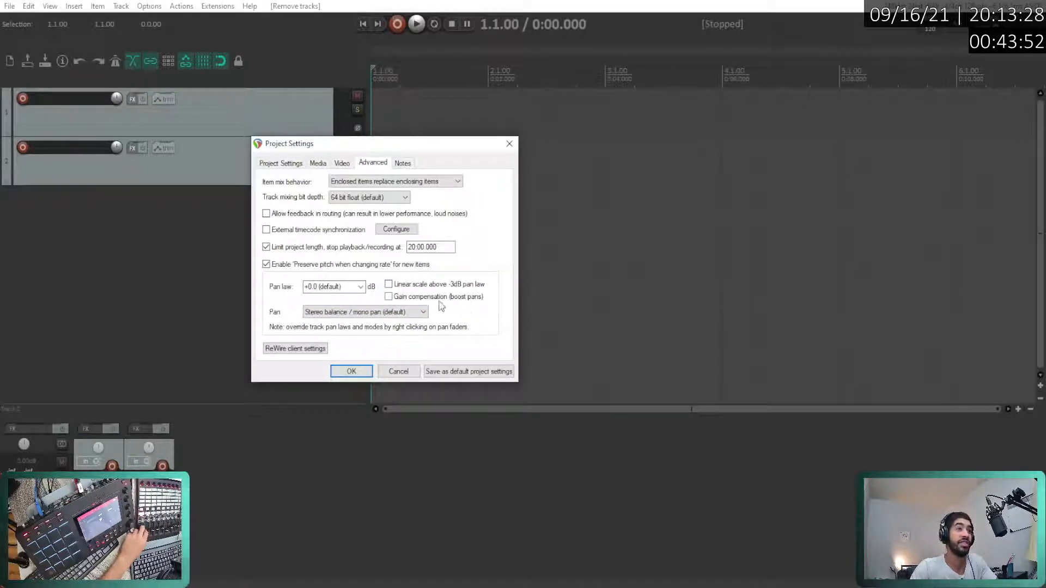
- Compare the pan mode choices, apply Dual pan to the project, and inspect the tracks' pan controls in the mixer
{"action": "left_click", "coordinate": [353, 313]}
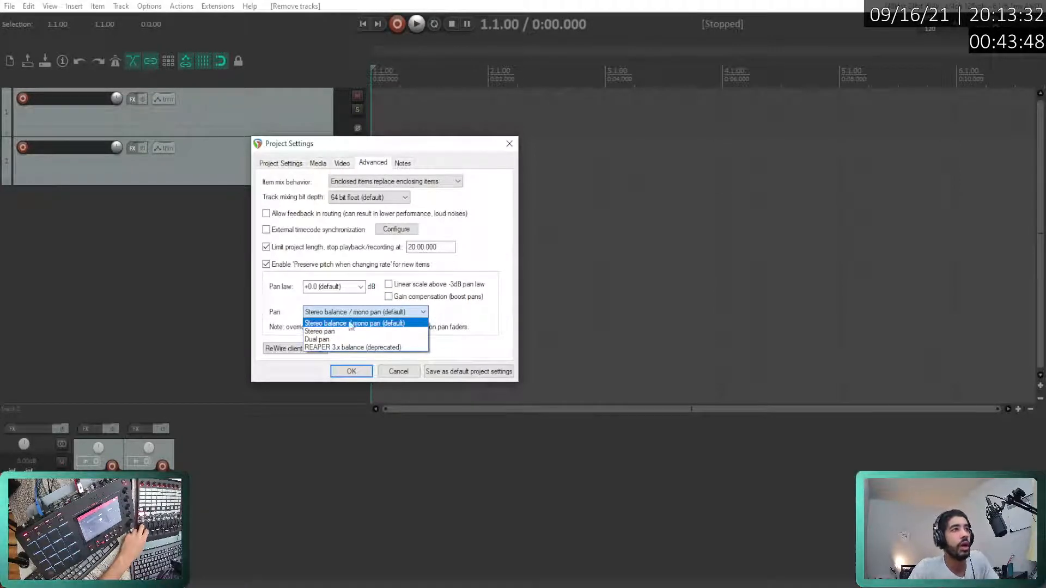
{"action": "left_click", "coordinate": [284, 318]}
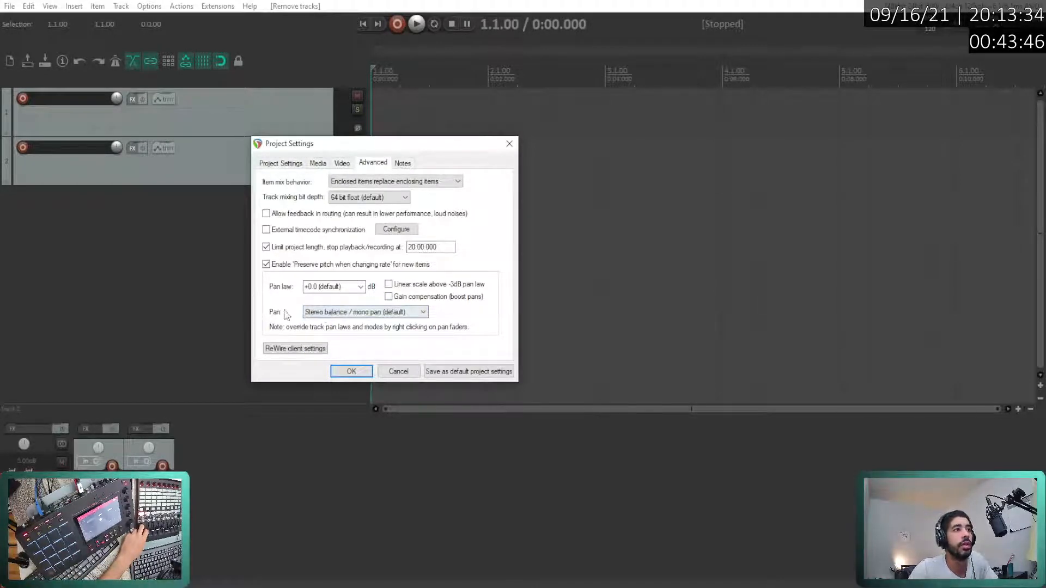
{"action": "left_click", "coordinate": [410, 314]}
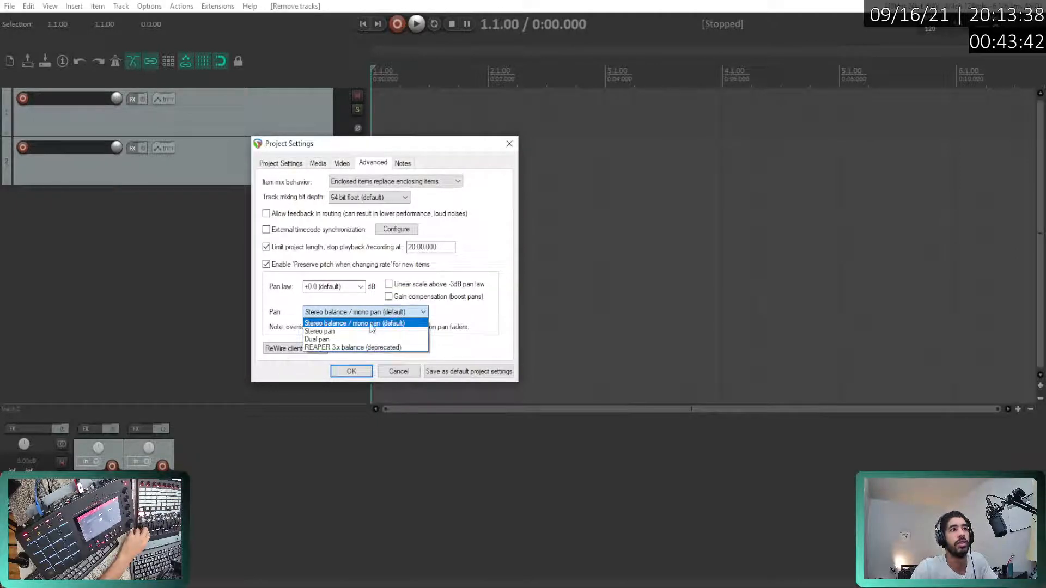
{"action": "left_click", "coordinate": [343, 340]}
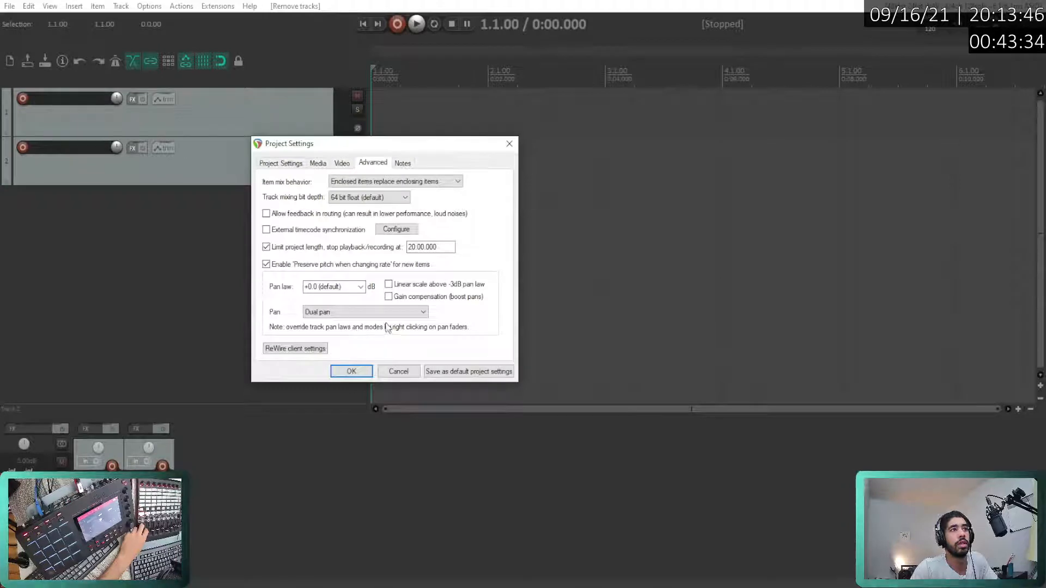
{"action": "left_click", "coordinate": [416, 313]}
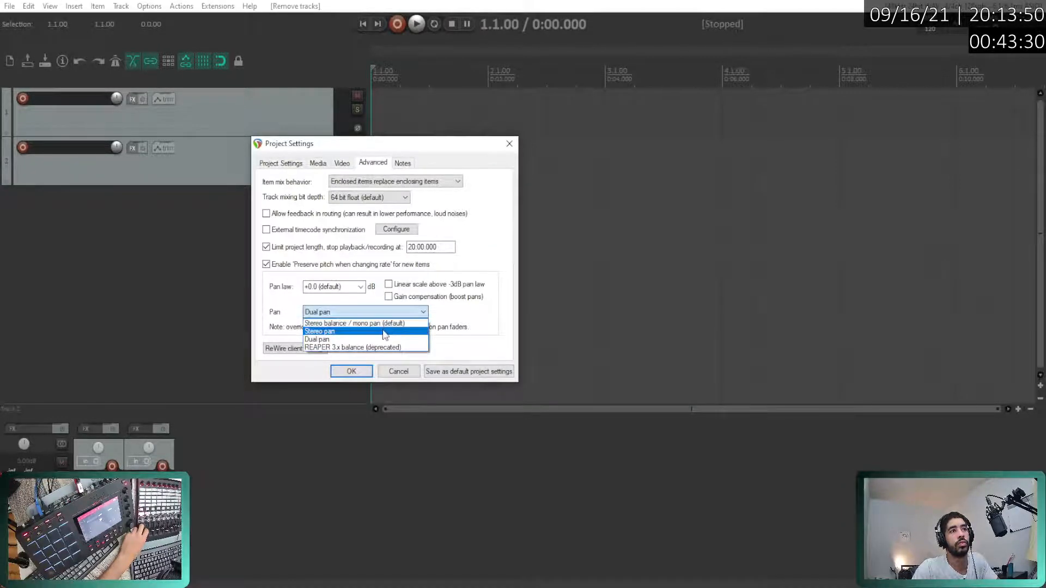
{"action": "left_click", "coordinate": [383, 329]}
{"action": "left_click", "coordinate": [381, 313]}
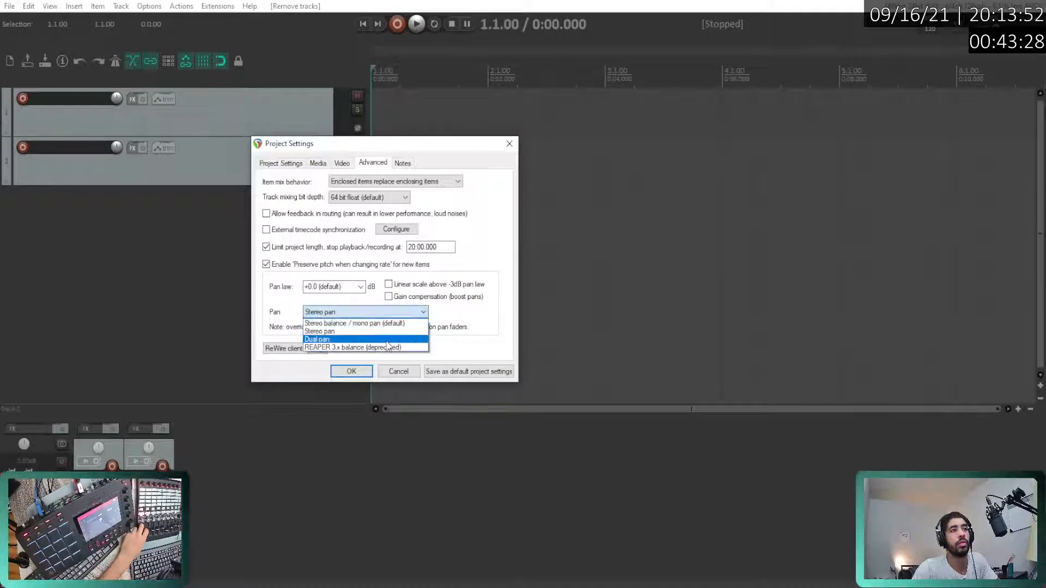
{"action": "left_click", "coordinate": [406, 340]}
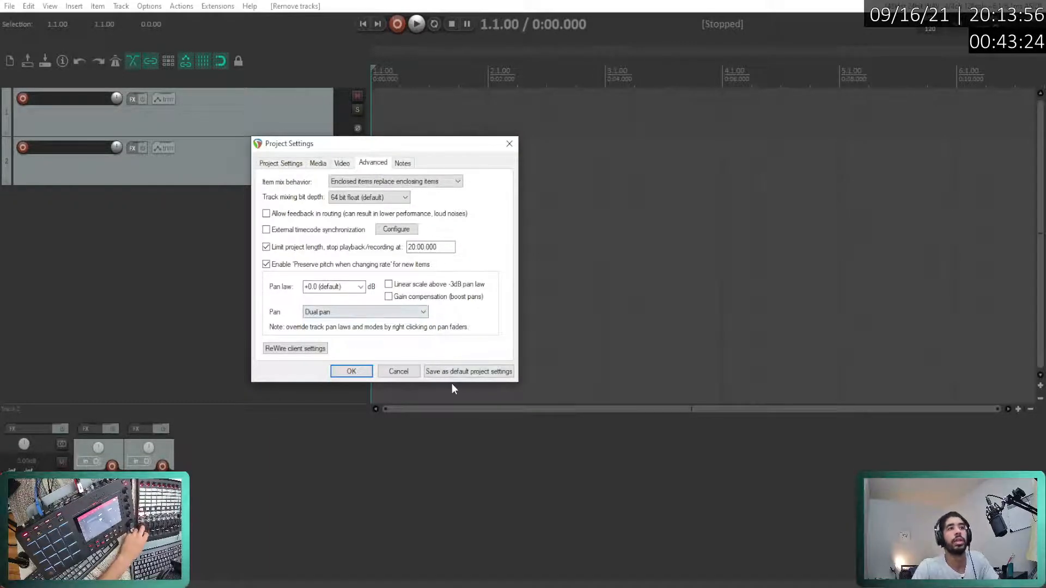
{"action": "left_click", "coordinate": [355, 373]}
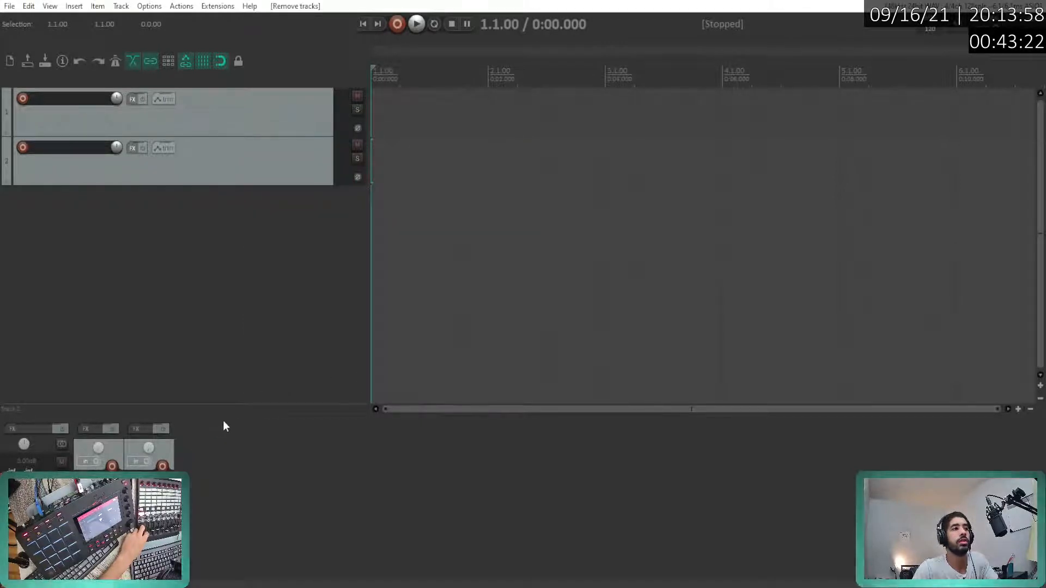
{"action": "left_click_drag", "start_coordinate": [236, 415], "coordinate": [250, 330]}
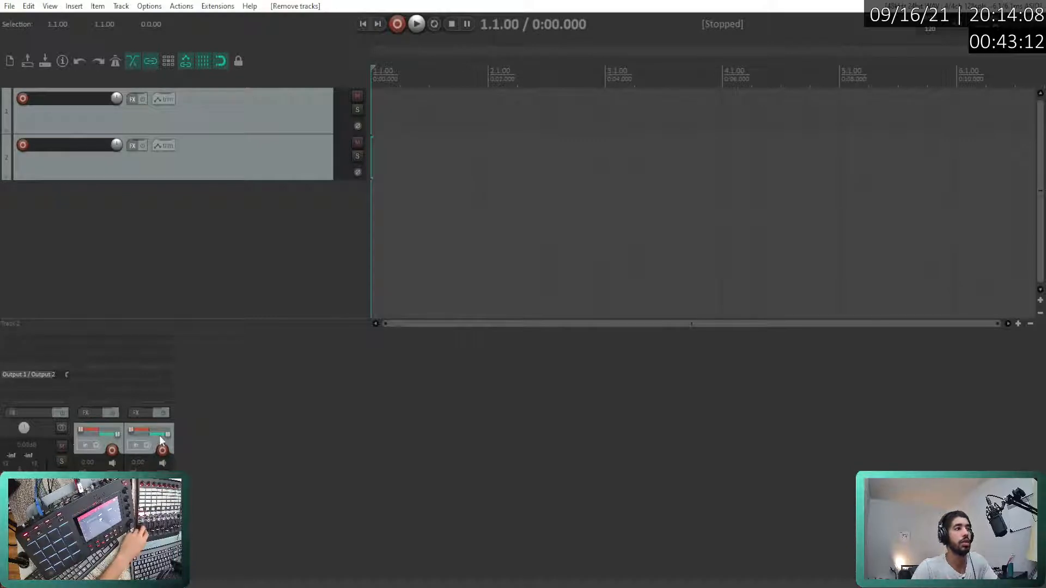
{"action": "left_click_drag", "start_coordinate": [243, 327], "coordinate": [239, 370]}
- Set the project's pan mode back to Stereo balance / mono pan (default) and apply the settings
{"action": "left_click", "coordinate": [62, 60]}
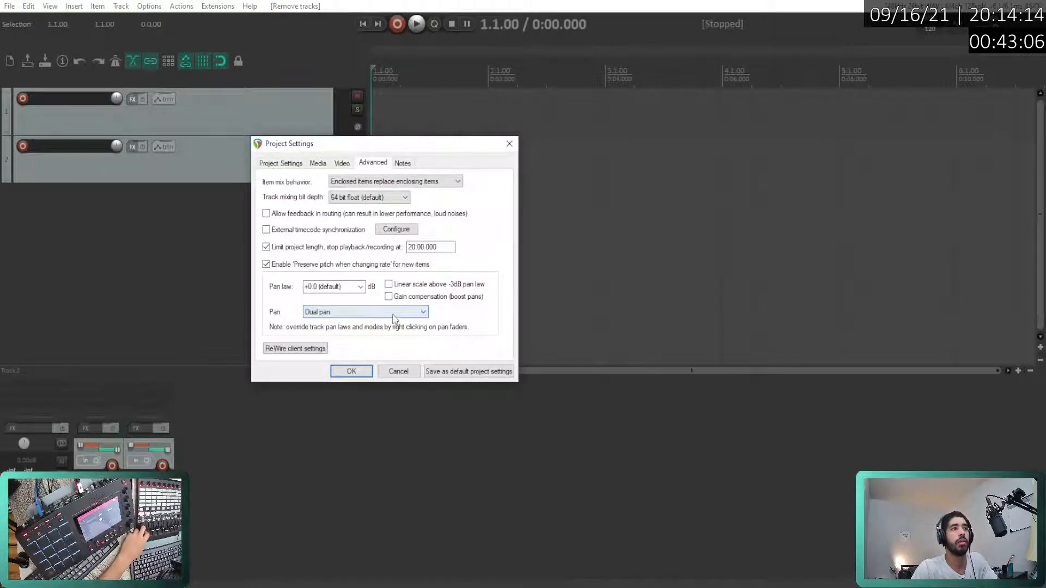
{"action": "left_click", "coordinate": [336, 314]}
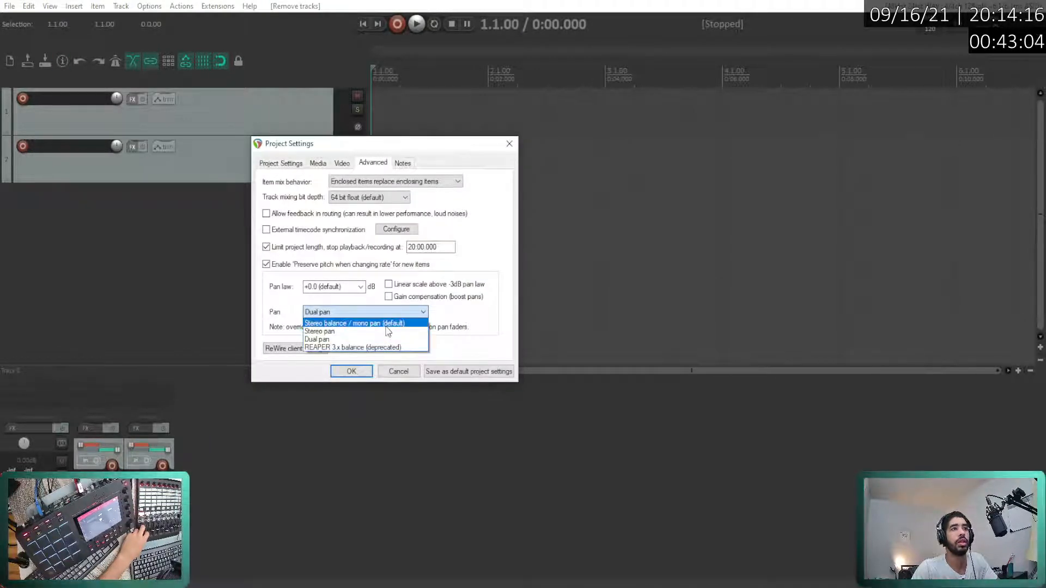
{"action": "left_click", "coordinate": [385, 325]}
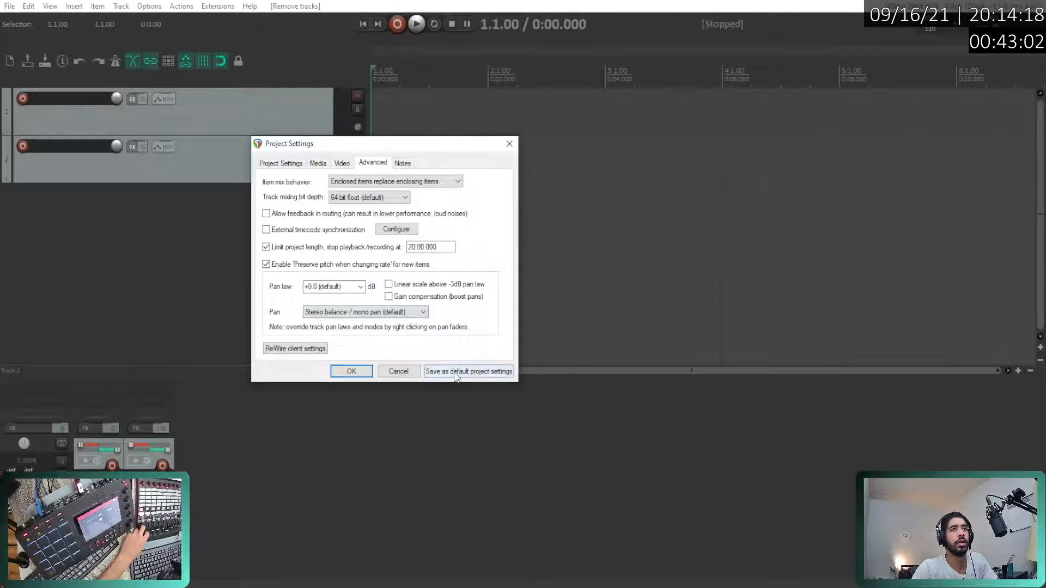
{"action": "left_click", "coordinate": [351, 371]}
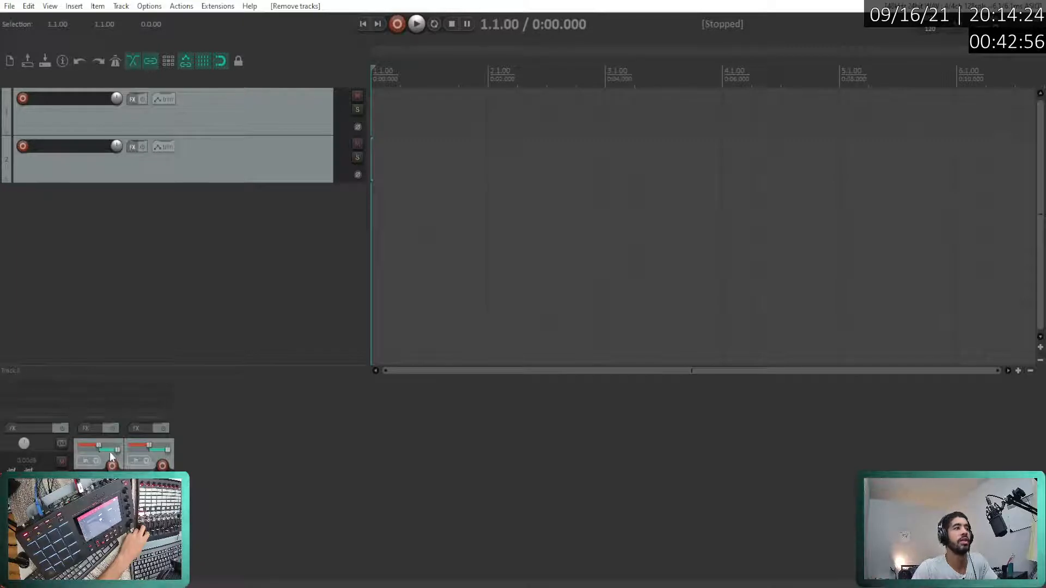
- Enlarge the mixer area and look through the mixer's master track and display options without changing them
{"action": "left_click_drag", "start_coordinate": [185, 374], "coordinate": [180, 299]}
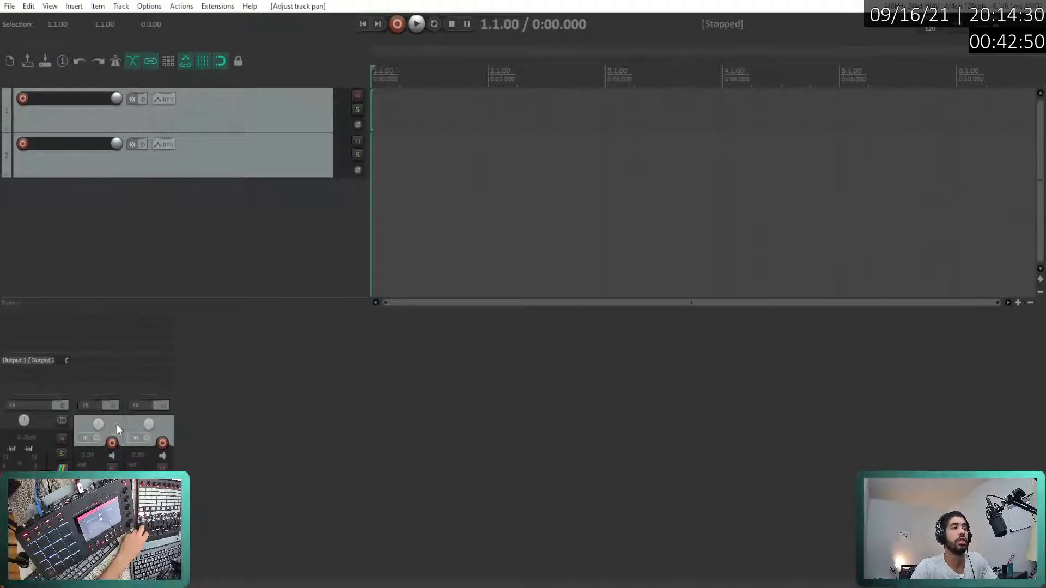
{"action": "right_click", "coordinate": [116, 424]}
{"action": "left_click", "coordinate": [113, 434]}
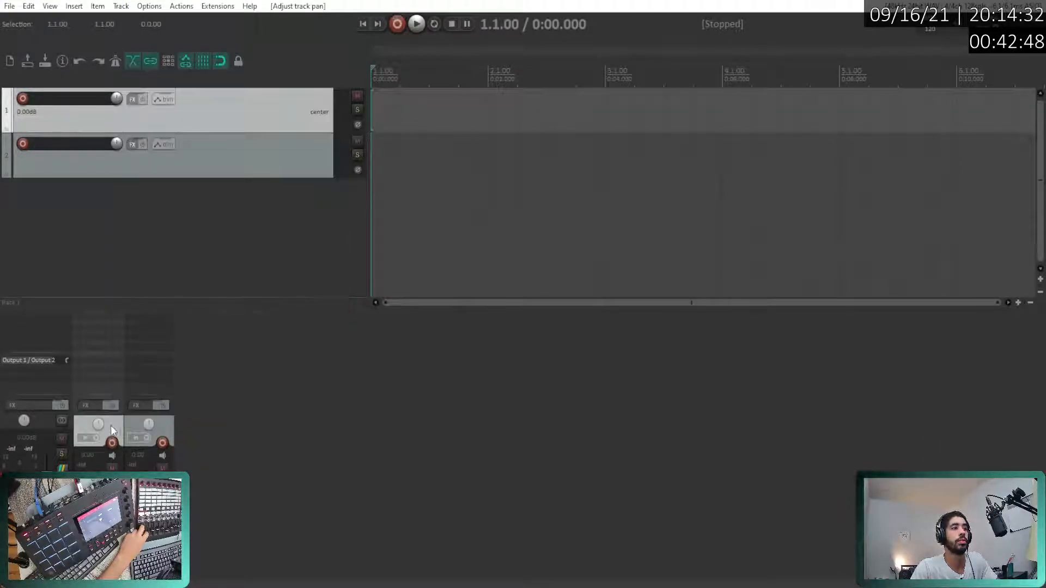
{"action": "left_click", "coordinate": [8, 572]}
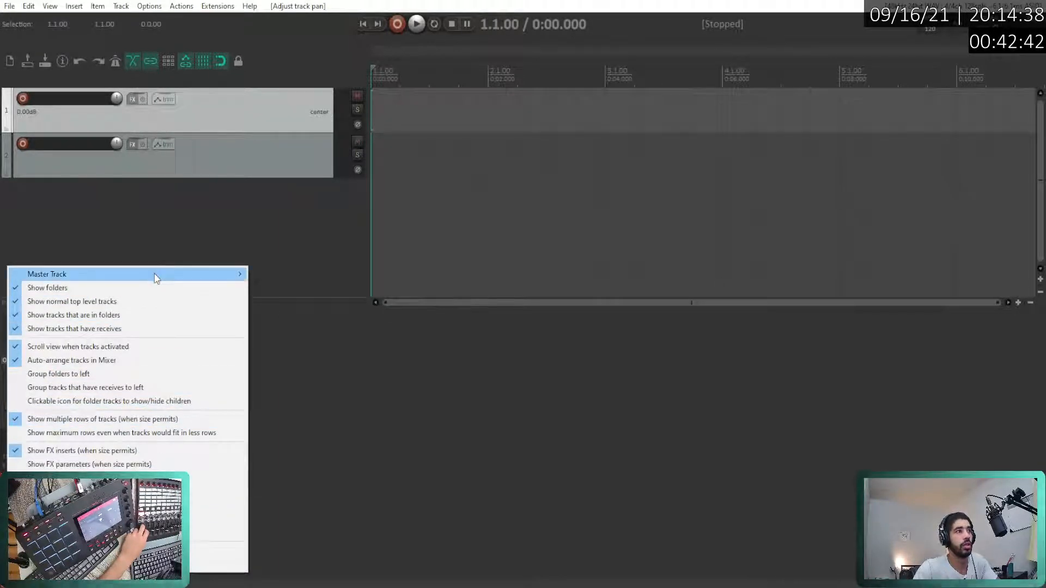
{"action": "mouse_move", "coordinate": [155, 276]}
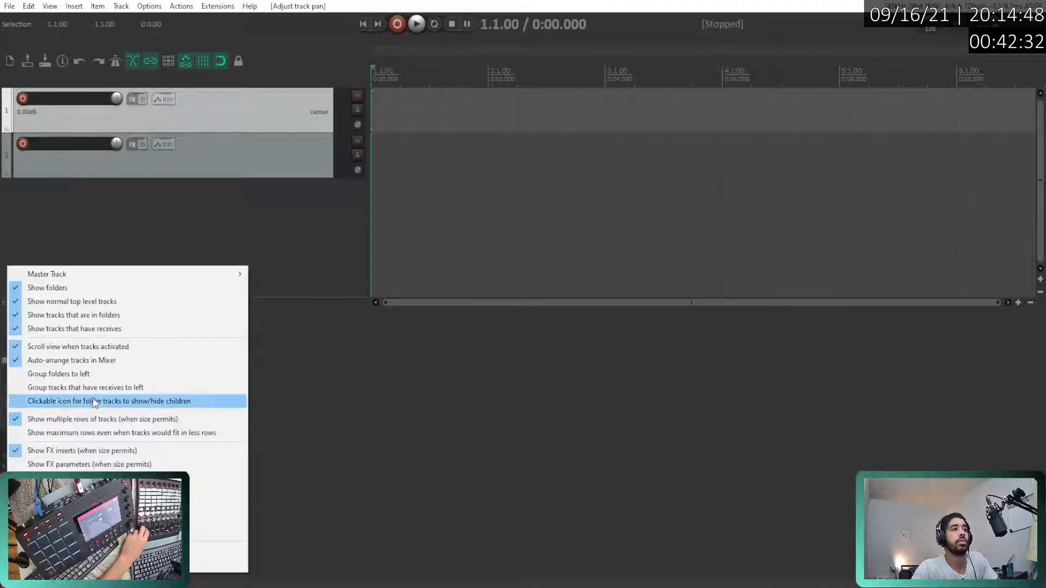
{"action": "left_click", "coordinate": [188, 226]}
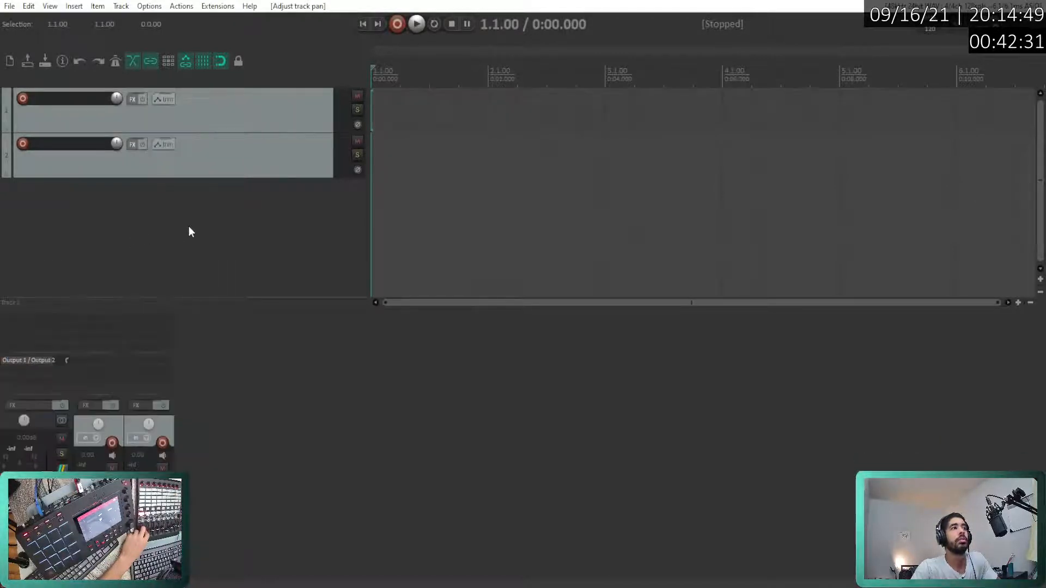
- Set track 1's mixer panel layout to A and deselect the track
{"action": "right_click", "coordinate": [217, 104]}
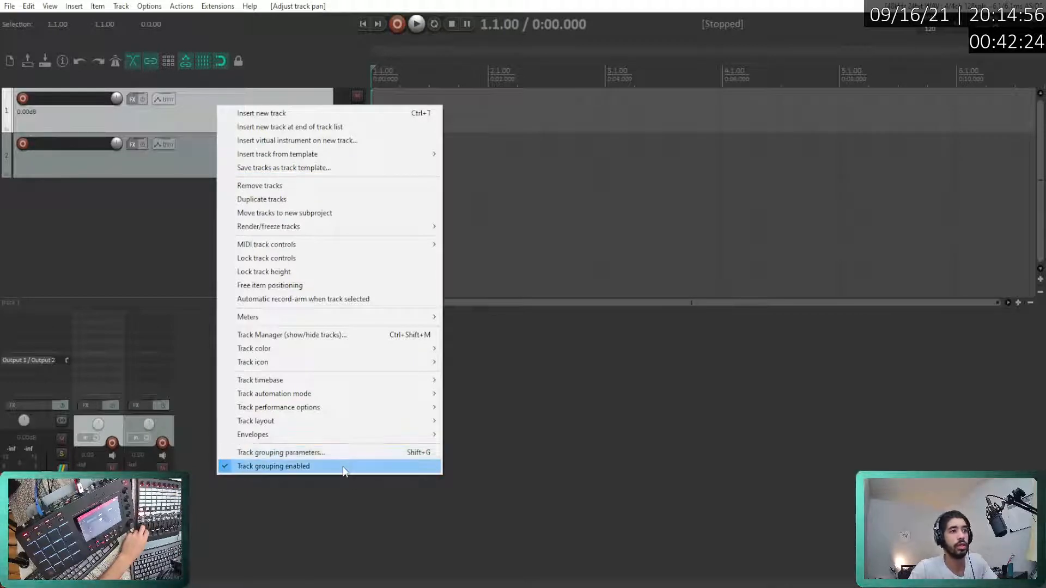
{"action": "mouse_move", "coordinate": [349, 434]}
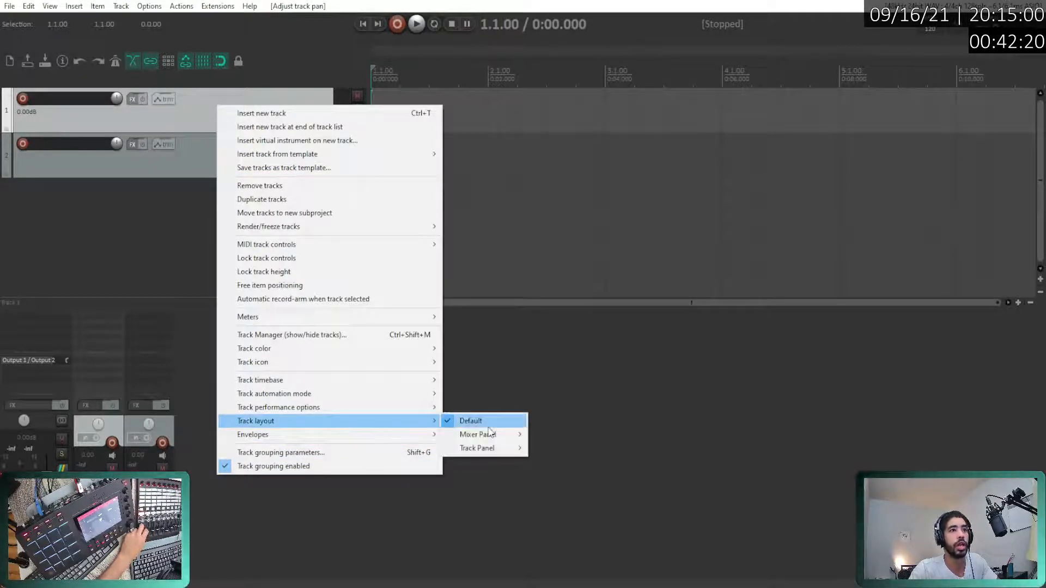
{"action": "mouse_move", "coordinate": [493, 435]}
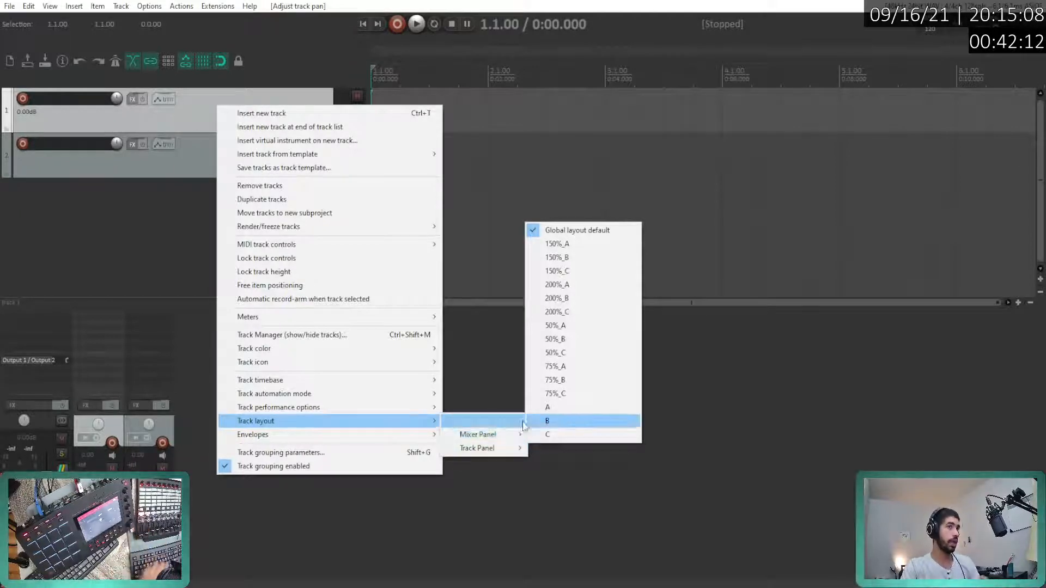
{"action": "left_click", "coordinate": [561, 408]}
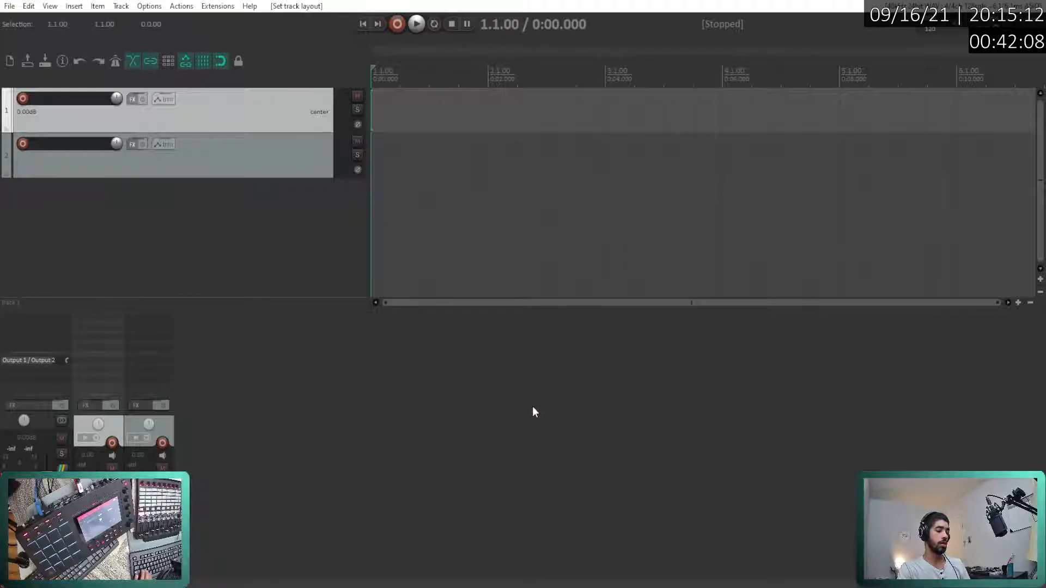
{"action": "left_click", "coordinate": [534, 406]}
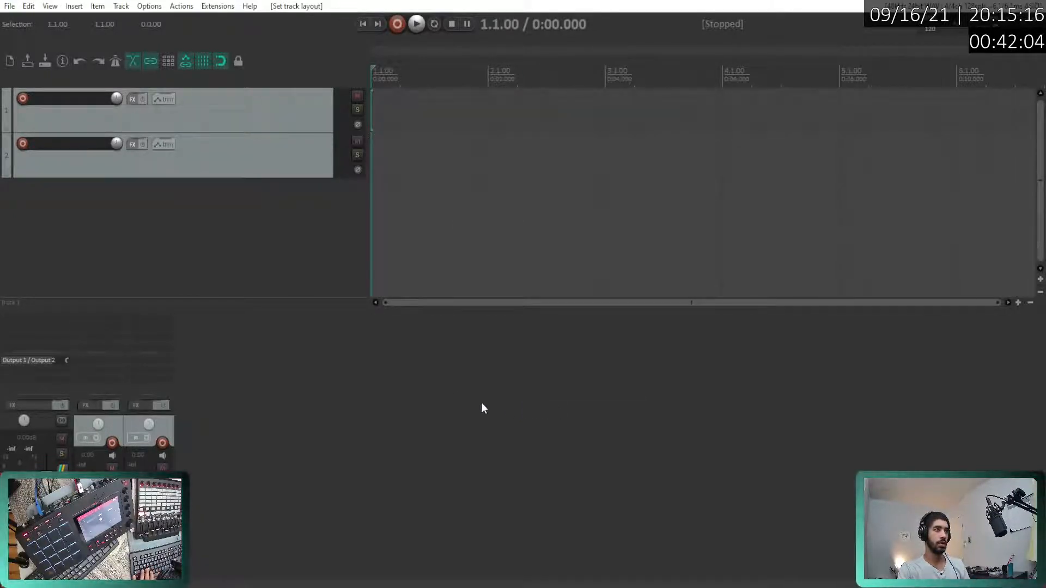
- Examine track 2's mixer panel and track panel layout choices, leave them unset, and make the track slightly taller
{"action": "right_click", "coordinate": [273, 211]}
{"action": "right_click", "coordinate": [273, 162]}
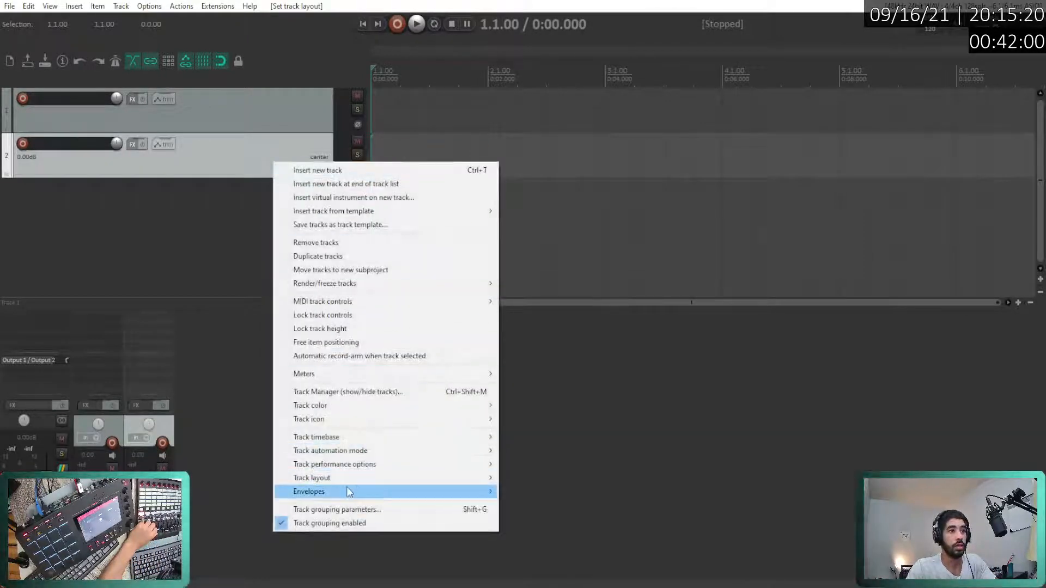
{"action": "mouse_move", "coordinate": [401, 481]}
{"action": "mouse_move", "coordinate": [567, 491]}
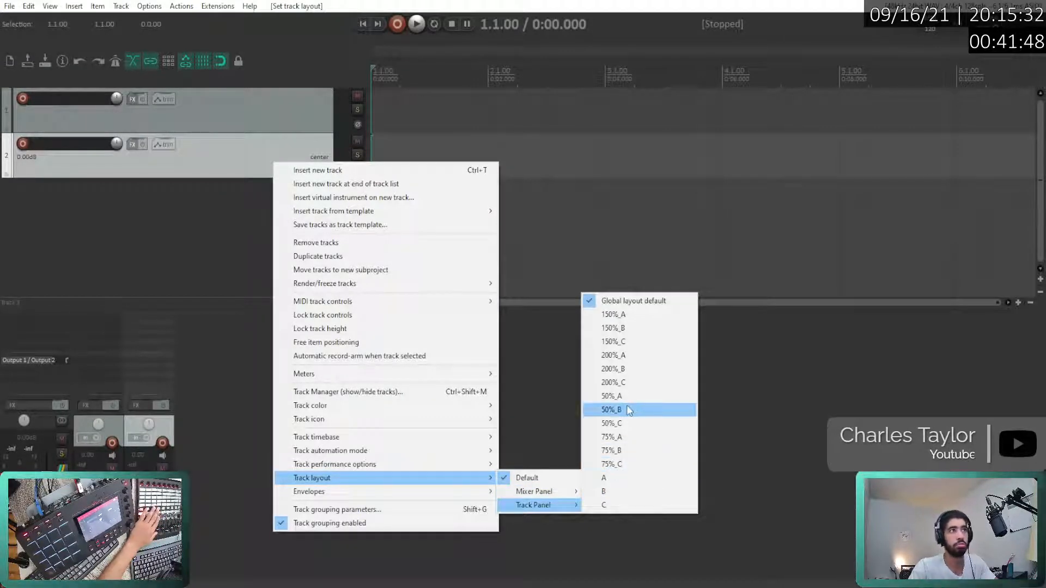
{"action": "left_click", "coordinate": [72, 266]}
{"action": "mouse_move", "coordinate": [194, 177]}
{"action": "left_mouse_down"}
{"action": "mouse_move", "coordinate": [205, 257]}
{"action": "mouse_move", "coordinate": [189, 158]}
{"action": "mouse_move", "coordinate": [192, 190]}
{"action": "left_mouse_up"}
- Review track 1's options, including its automation modes, and open the Track Manager
{"action": "right_click", "coordinate": [233, 106]}
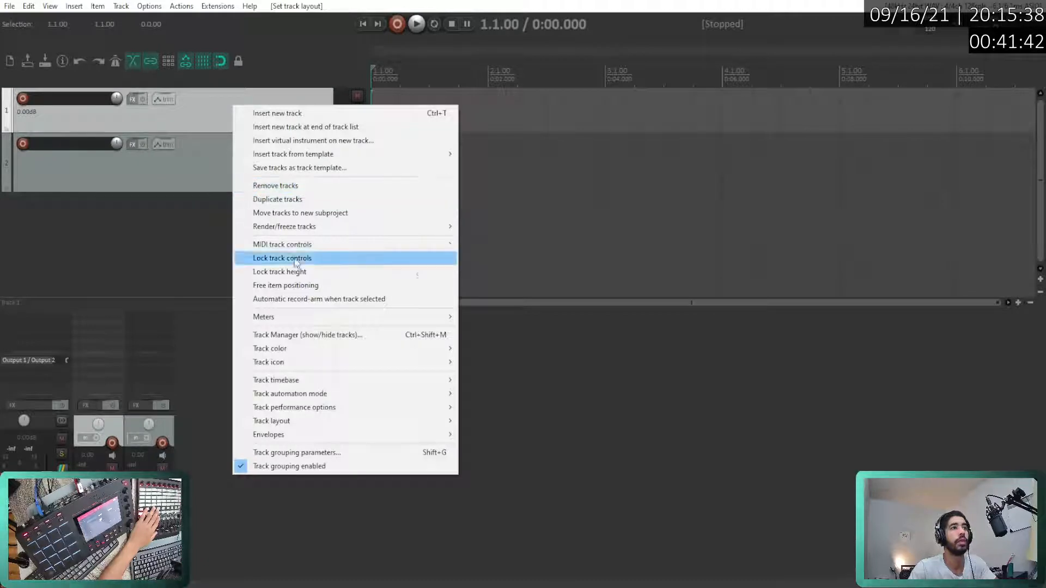
{"action": "mouse_move", "coordinate": [399, 406]}
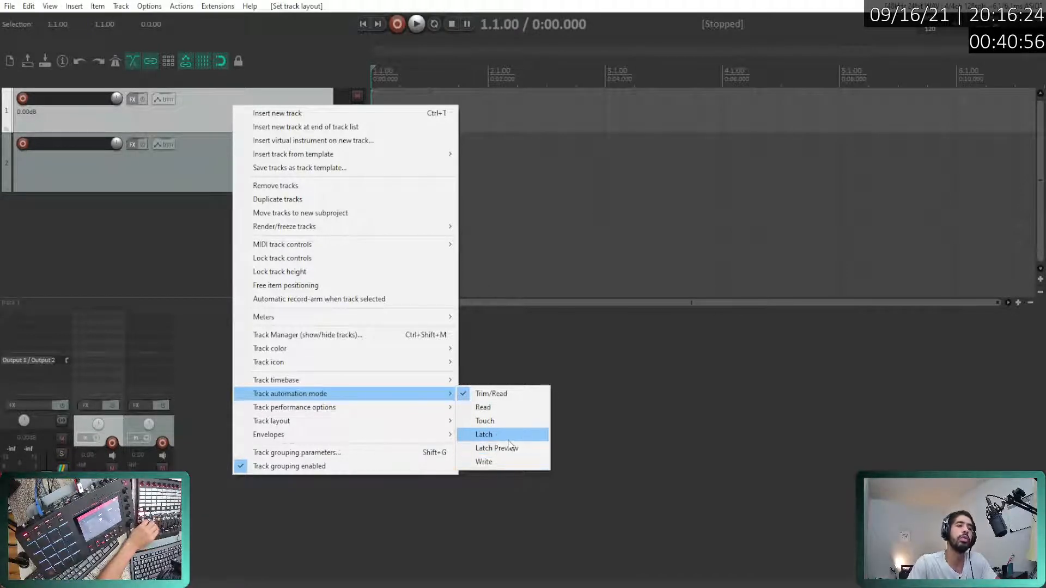
{"action": "mouse_move", "coordinate": [381, 380]}
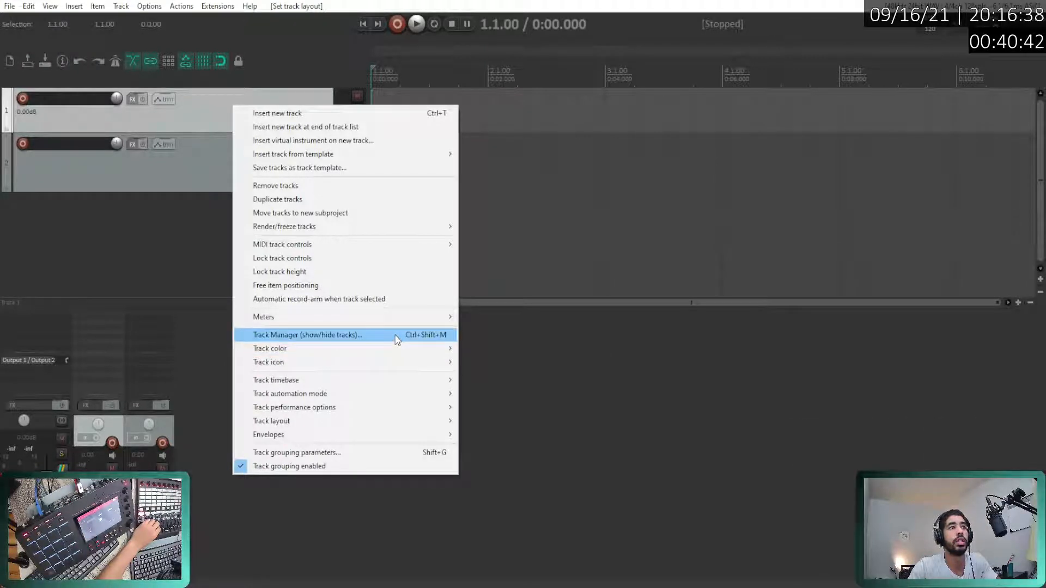
{"action": "left_click", "coordinate": [396, 336]}
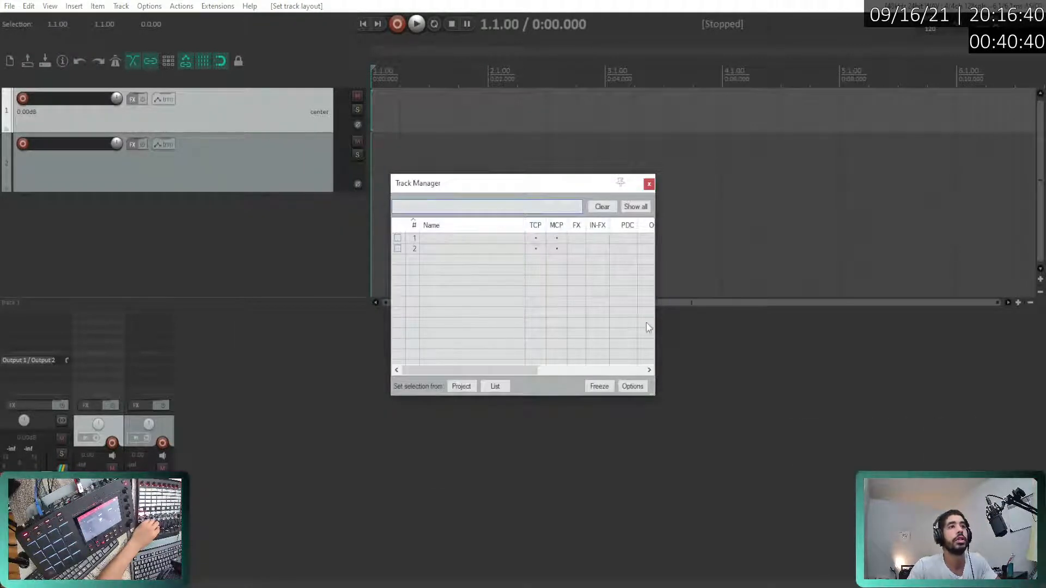
- Widen the Track Manager and look through its track columns as far as Freeze
{"action": "left_click_drag", "start_coordinate": [653, 401], "coordinate": [692, 385]}
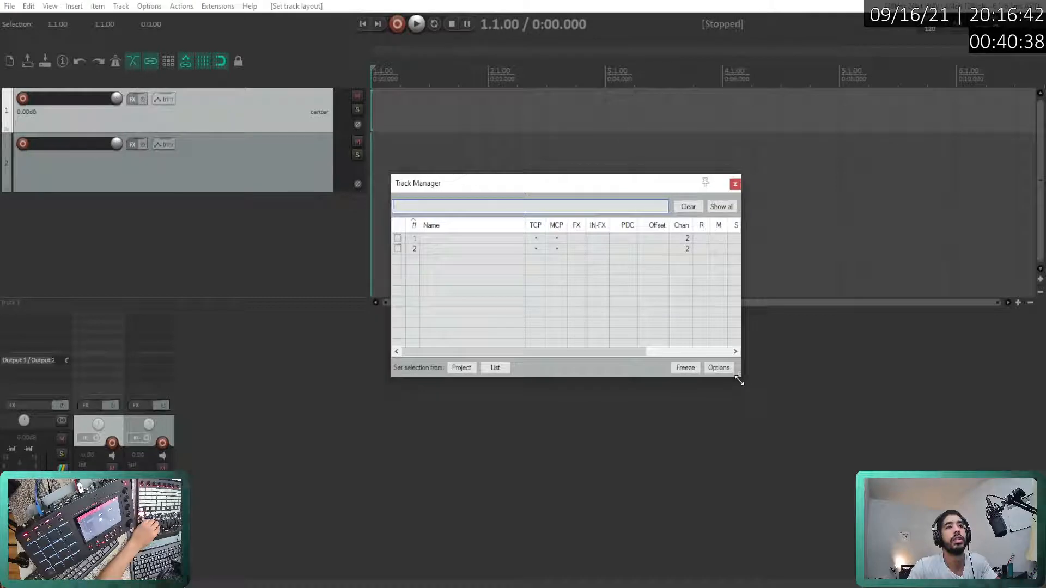
{"action": "left_click_drag", "start_coordinate": [739, 381], "coordinate": [739, 383]}
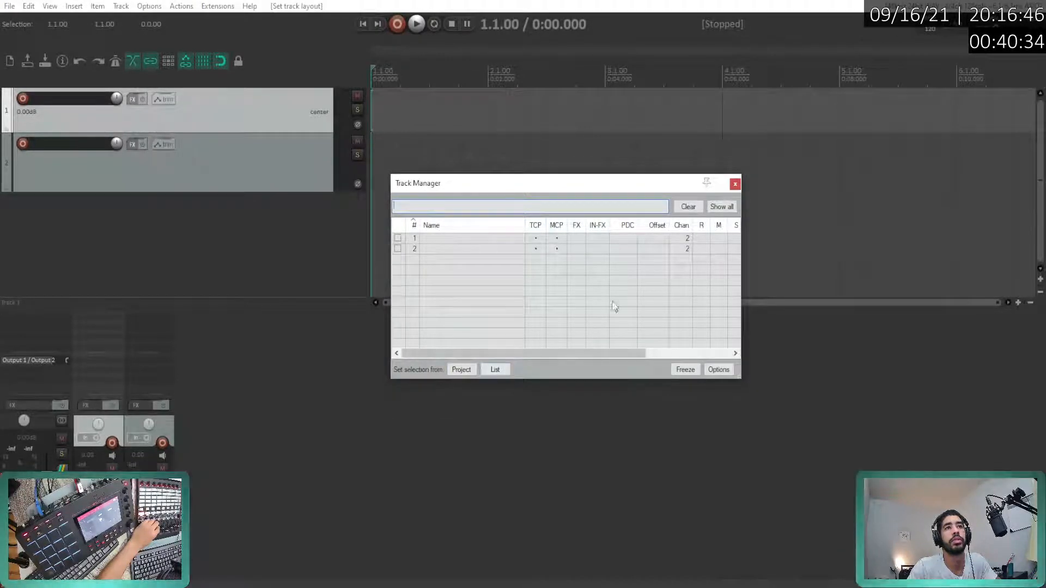
{"action": "left_click_drag", "start_coordinate": [606, 354], "coordinate": [709, 354]}
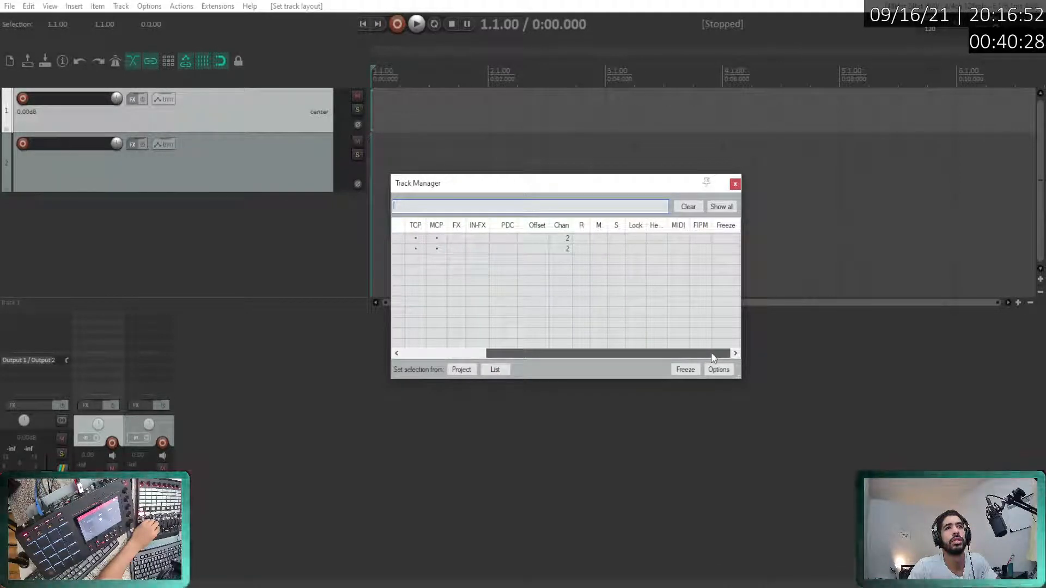
{"action": "left_click_drag", "start_coordinate": [711, 352], "coordinate": [711, 352]}
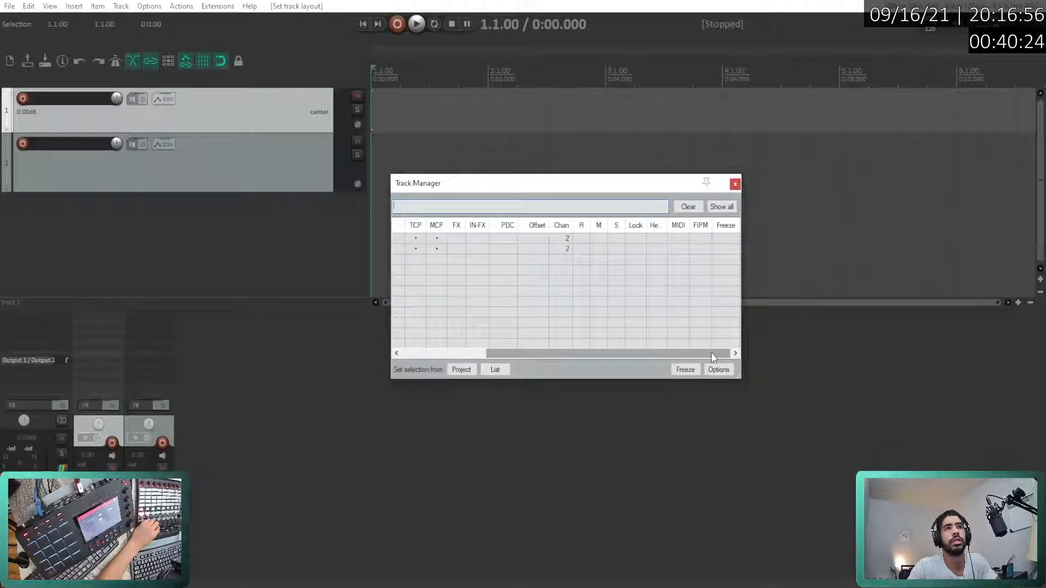
- Inspect track 1's input FX chain and routing settings from the Track Manager without adding an effect or changing the routing
{"action": "left_click", "coordinate": [472, 240]}
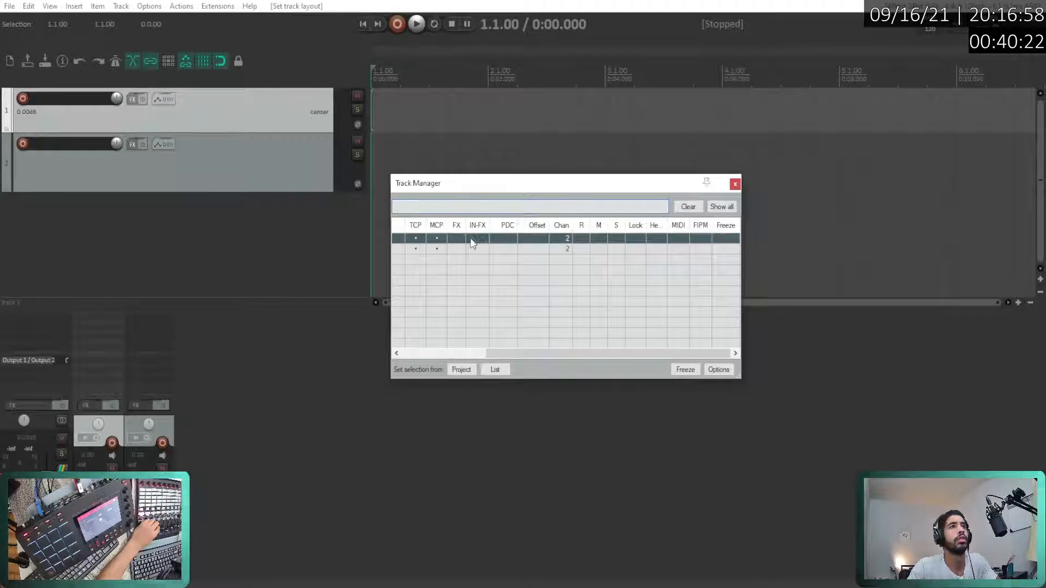
{"action": "left_click", "coordinate": [479, 241]}
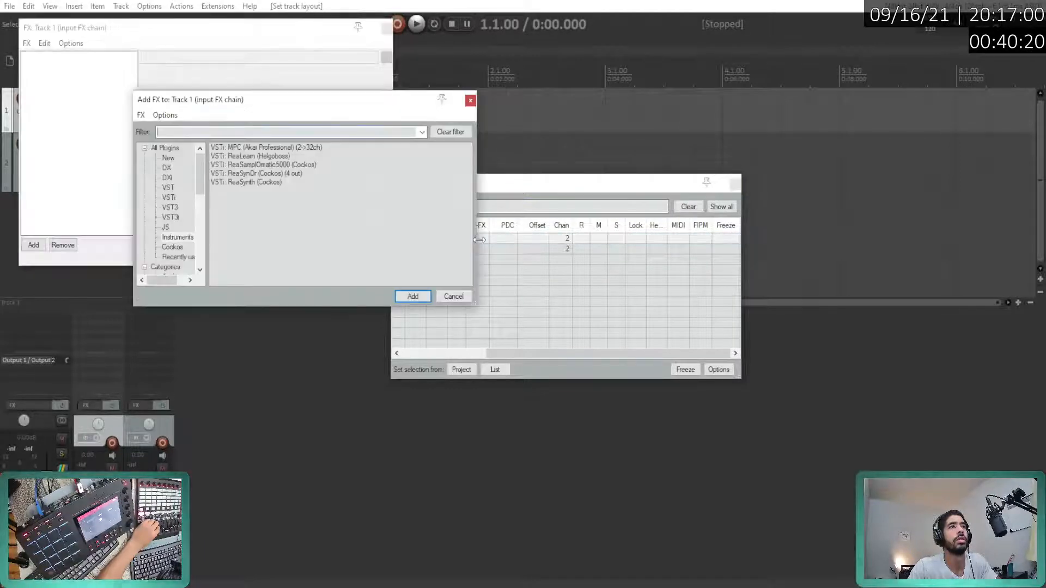
{"action": "left_click", "coordinate": [452, 297]}
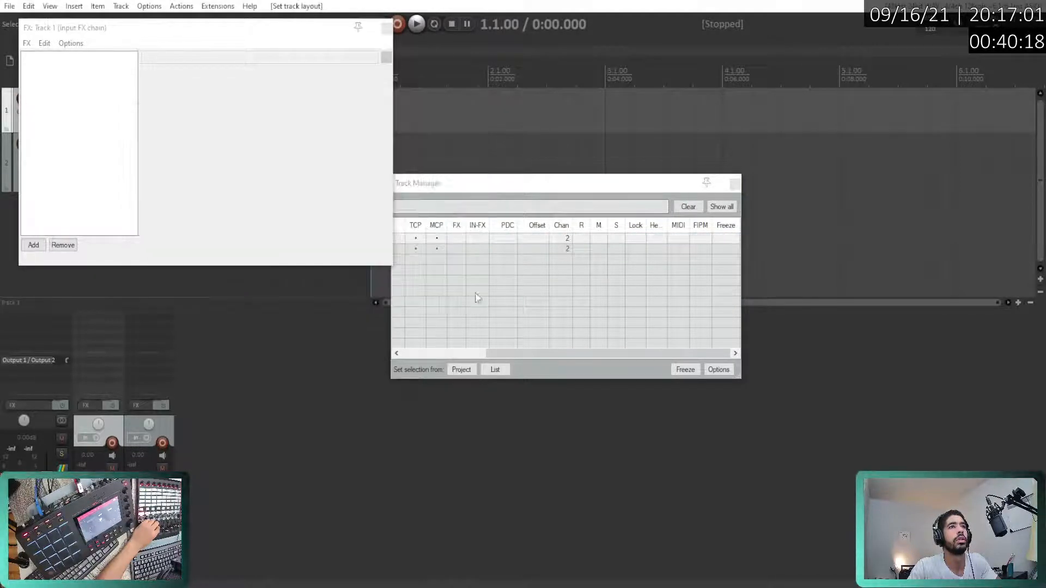
{"action": "left_click", "coordinate": [533, 242]}
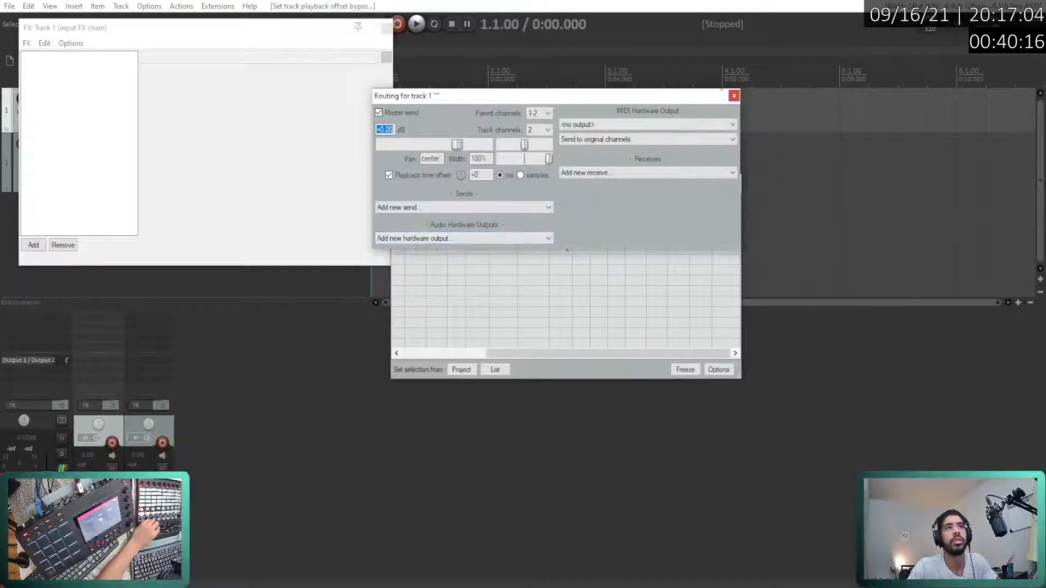
{"action": "left_click", "coordinate": [734, 96]}
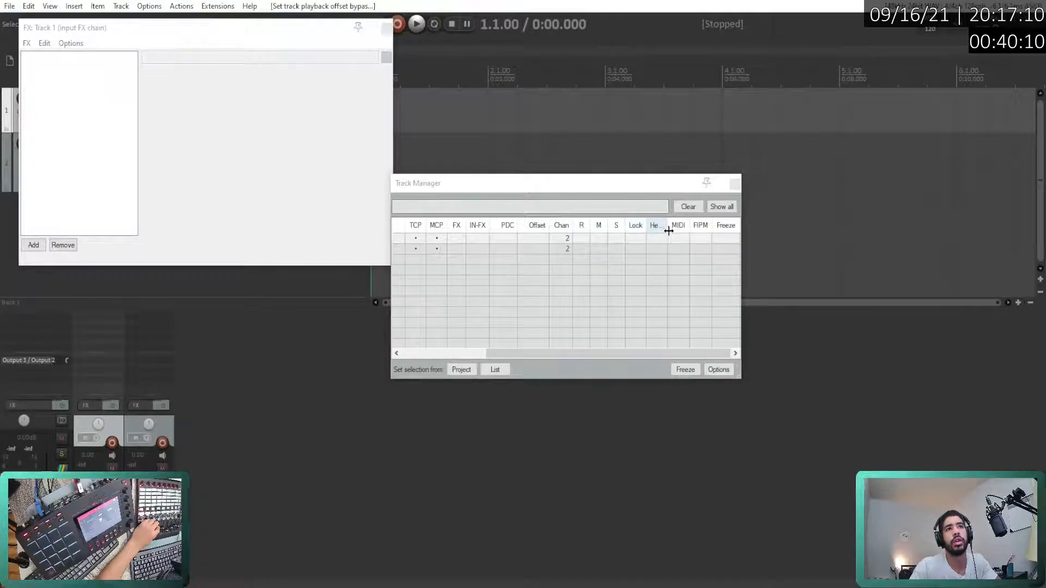
- Look over the remaining Track Manager columns, and close the manager and track 1's input FX window
{"action": "mouse_move", "coordinate": [667, 230]}
{"action": "left_mouse_down"}
{"action": "mouse_move", "coordinate": [703, 233]}
{"action": "mouse_move", "coordinate": [669, 238]}
{"action": "mouse_move", "coordinate": [685, 238]}
{"action": "left_mouse_up"}
{"action": "left_click_drag", "start_coordinate": [665, 355], "coordinate": [566, 351]}
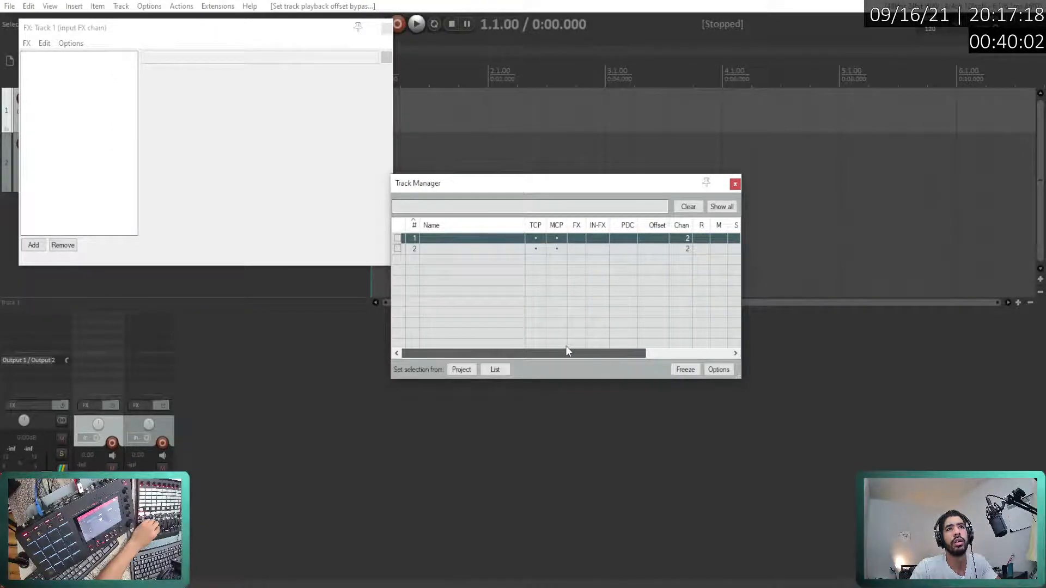
{"action": "mouse_move", "coordinate": [567, 227]}
{"action": "left_mouse_down"}
{"action": "mouse_move", "coordinate": [612, 227]}
{"action": "mouse_move", "coordinate": [572, 229]}
{"action": "left_mouse_up"}
{"action": "left_click", "coordinate": [735, 183]}
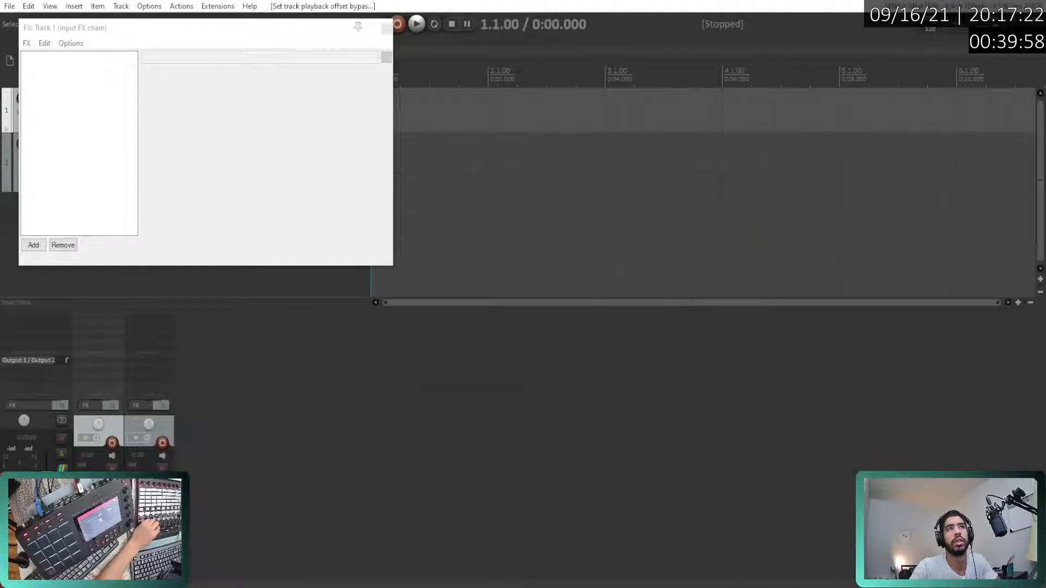
{"action": "left_click", "coordinate": [386, 28]}
- Review track 1's options, including MIDI track controls and the template and insert commands, and deselect the track
{"action": "right_click", "coordinate": [231, 113]}
{"action": "mouse_move", "coordinate": [310, 327]}
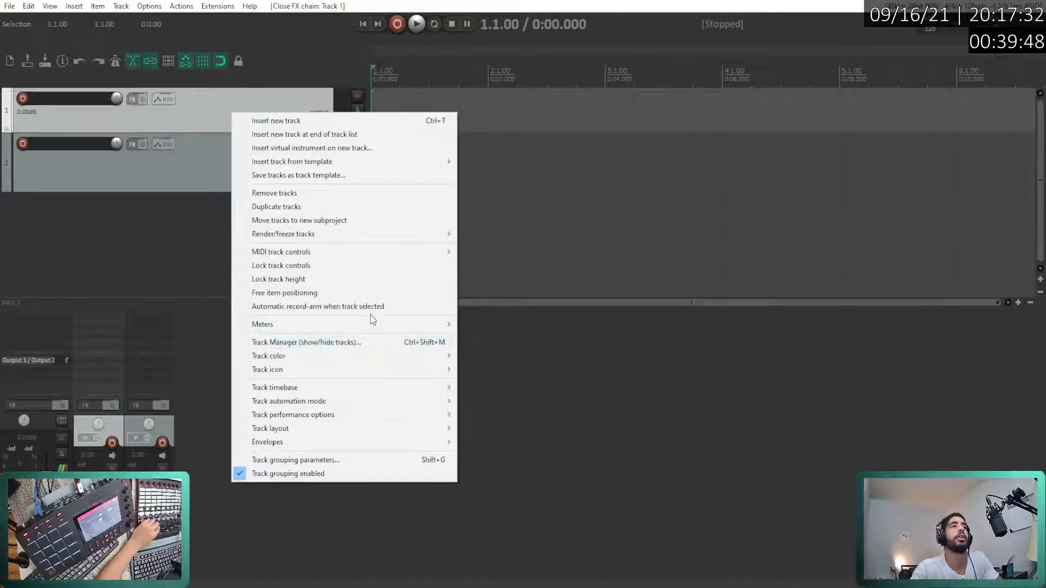
{"action": "mouse_move", "coordinate": [368, 326]}
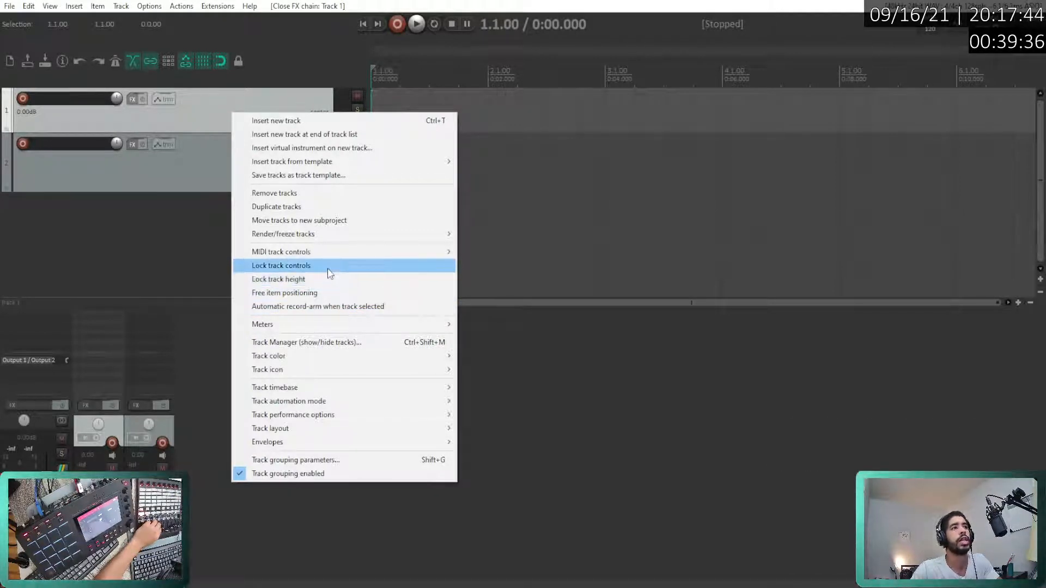
{"action": "mouse_move", "coordinate": [335, 254]}
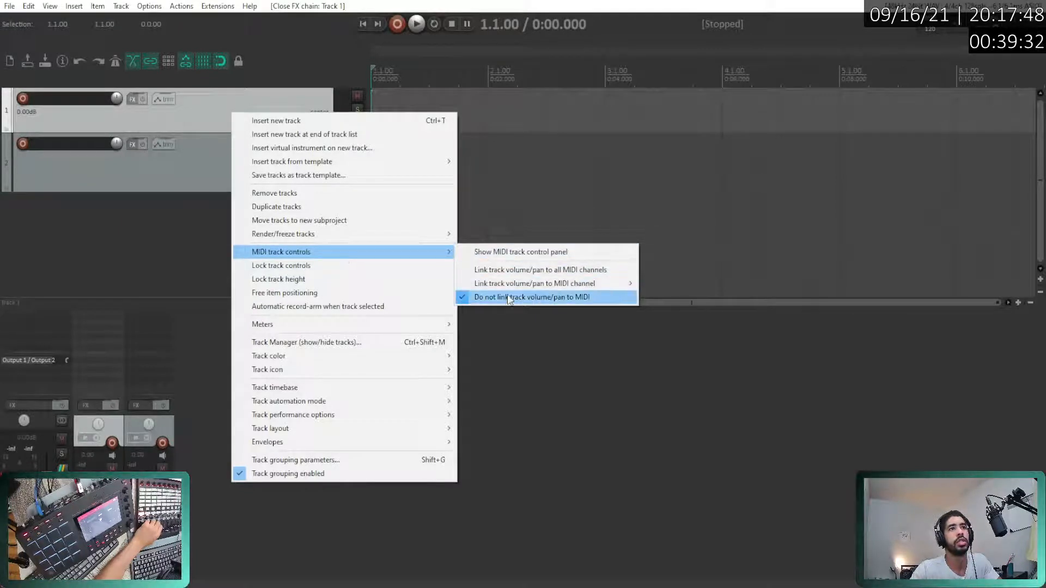
{"action": "mouse_move", "coordinate": [386, 238]}
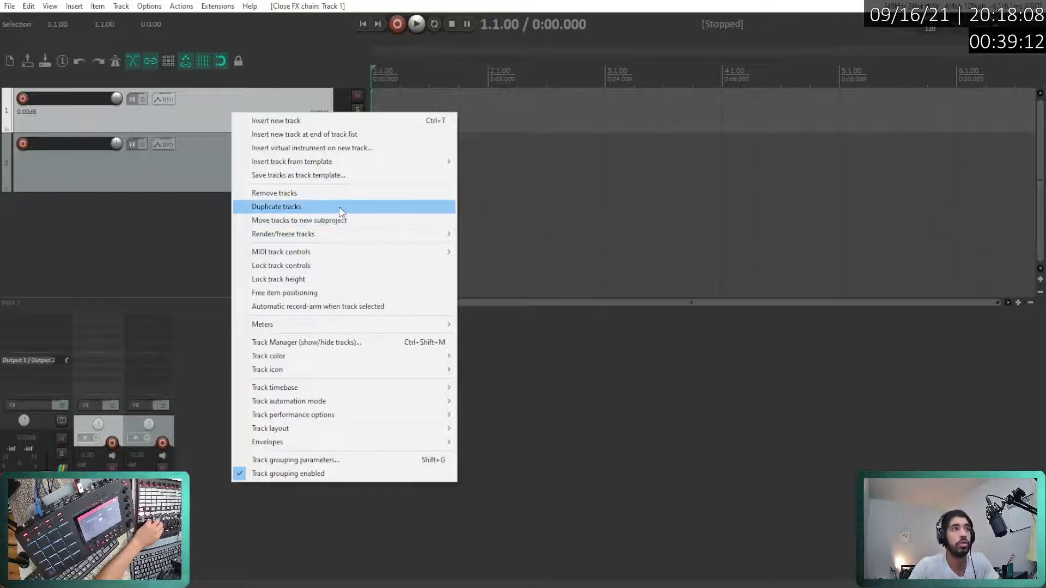
{"action": "mouse_move", "coordinate": [286, 232]}
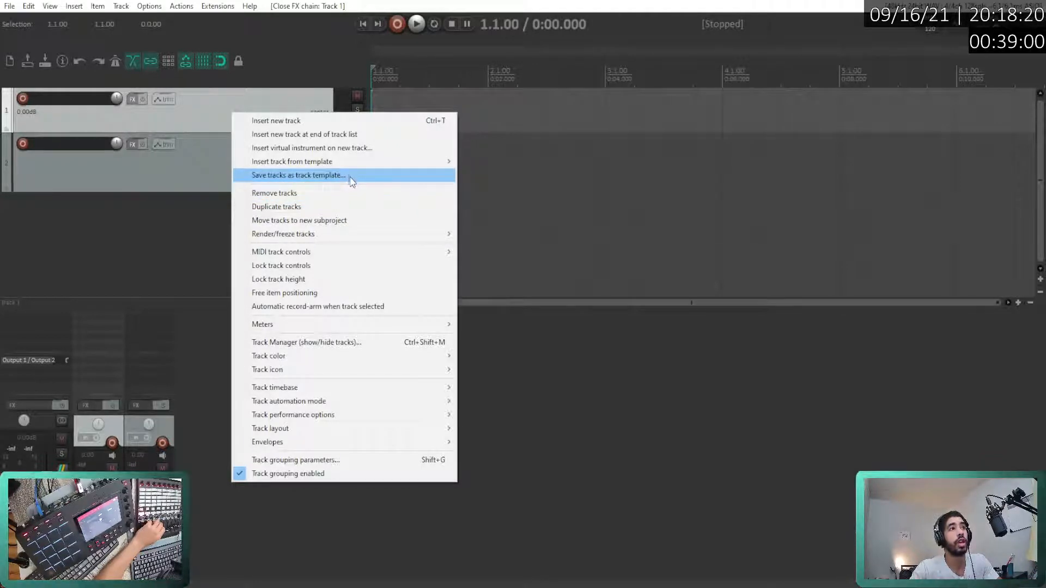
{"action": "mouse_move", "coordinate": [365, 161]}
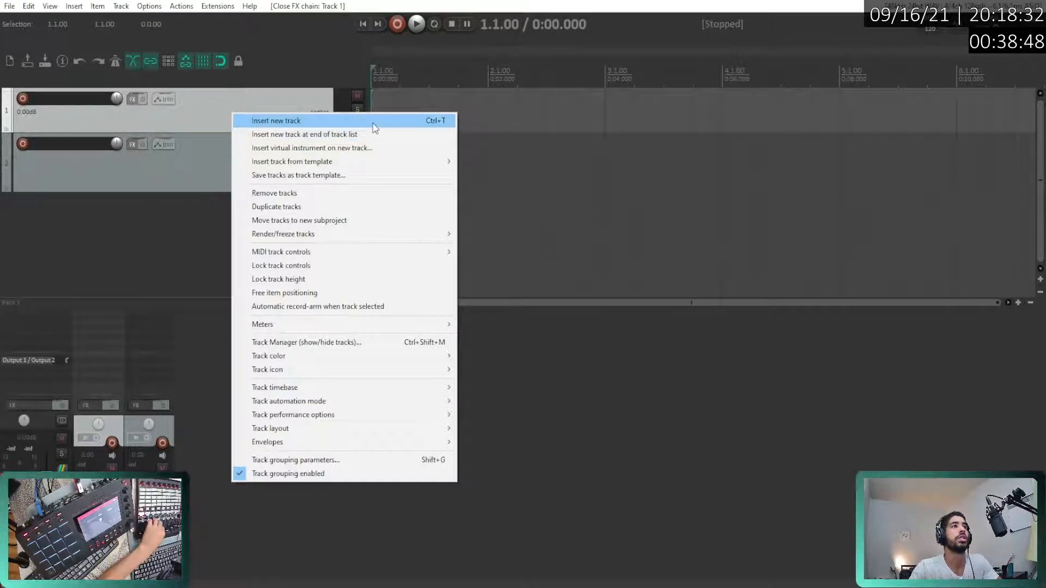
{"action": "left_click", "coordinate": [182, 209]}
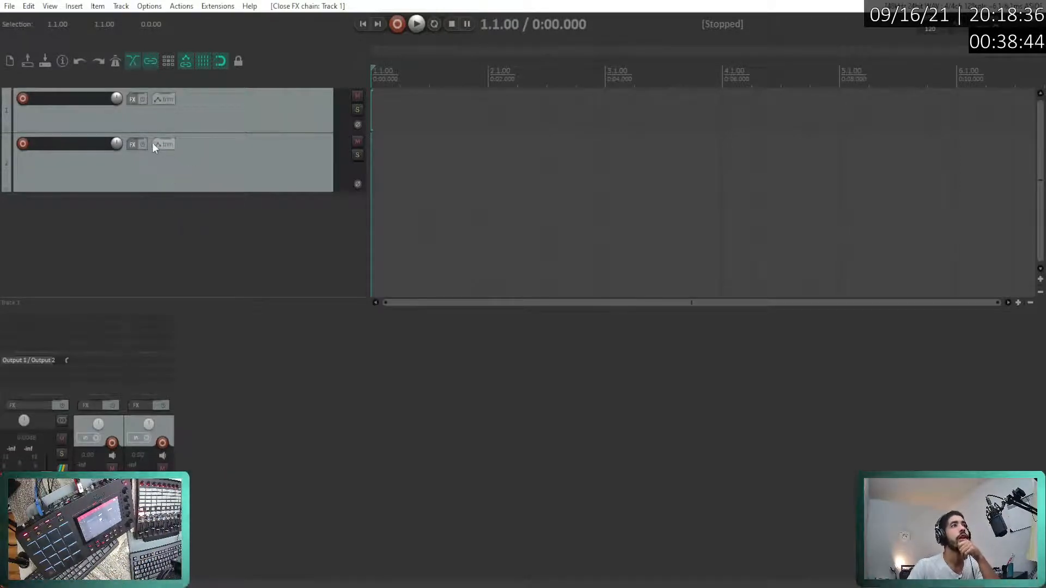
- Search all plugins for "loudness" and add Youlean Loudness Meter 2 to the monitoring FX chain
{"action": "left_click", "coordinate": [51, 6]}
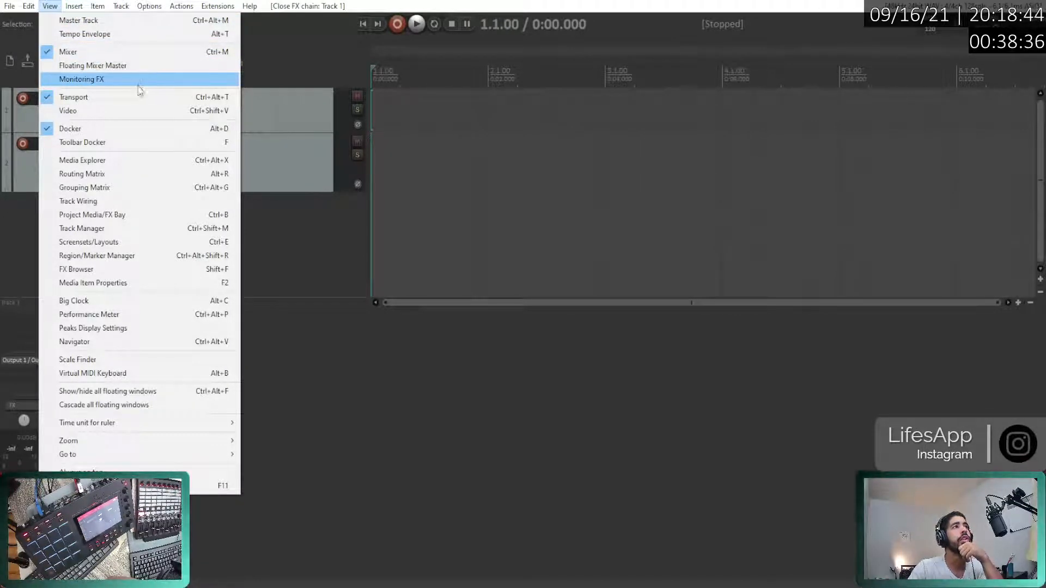
{"action": "left_click", "coordinate": [158, 79]}
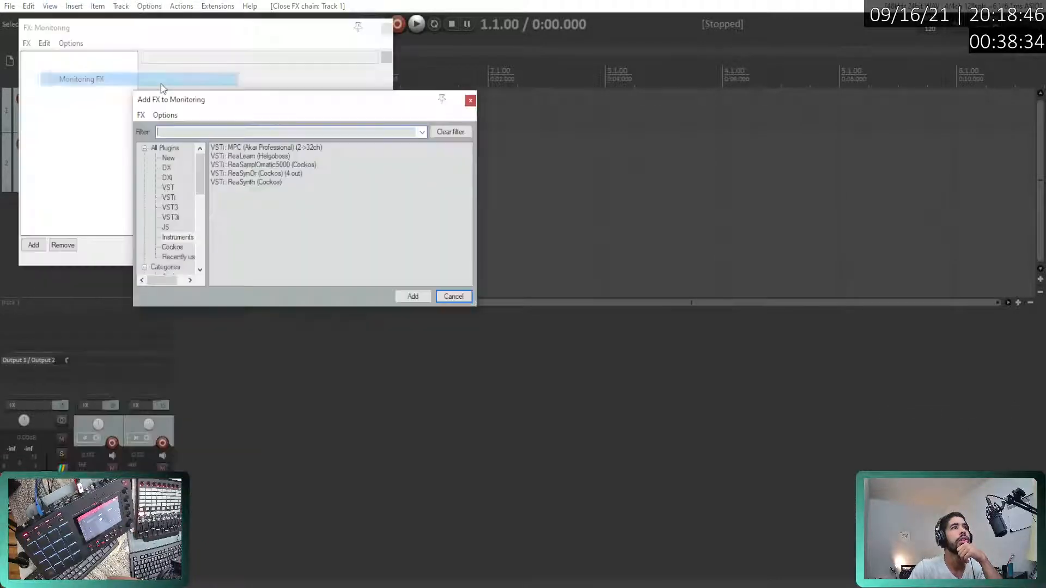
{"action": "left_click_drag", "start_coordinate": [196, 109], "coordinate": [480, 102]}
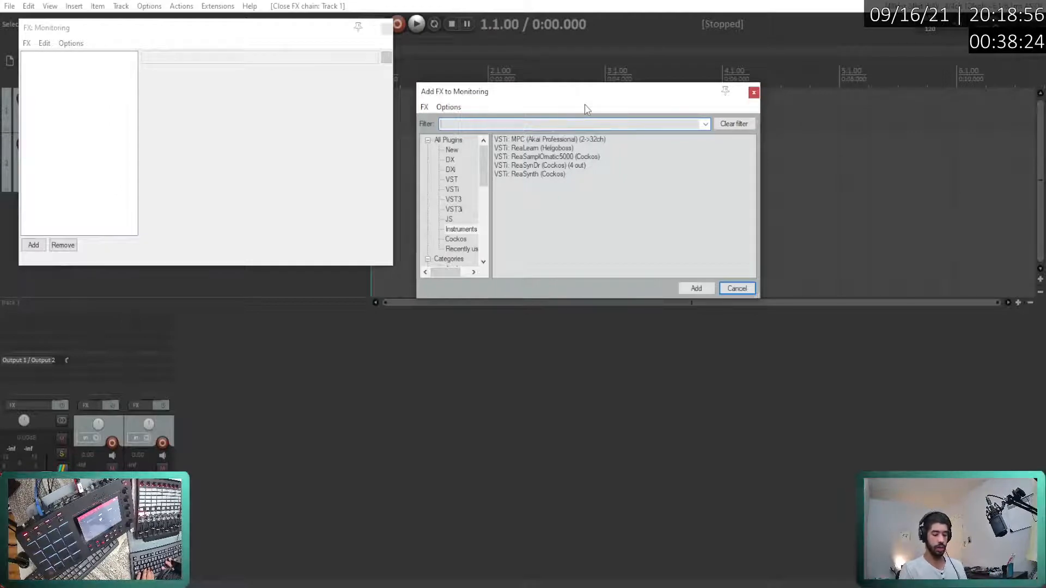
{"action": "type", "text": "n"}
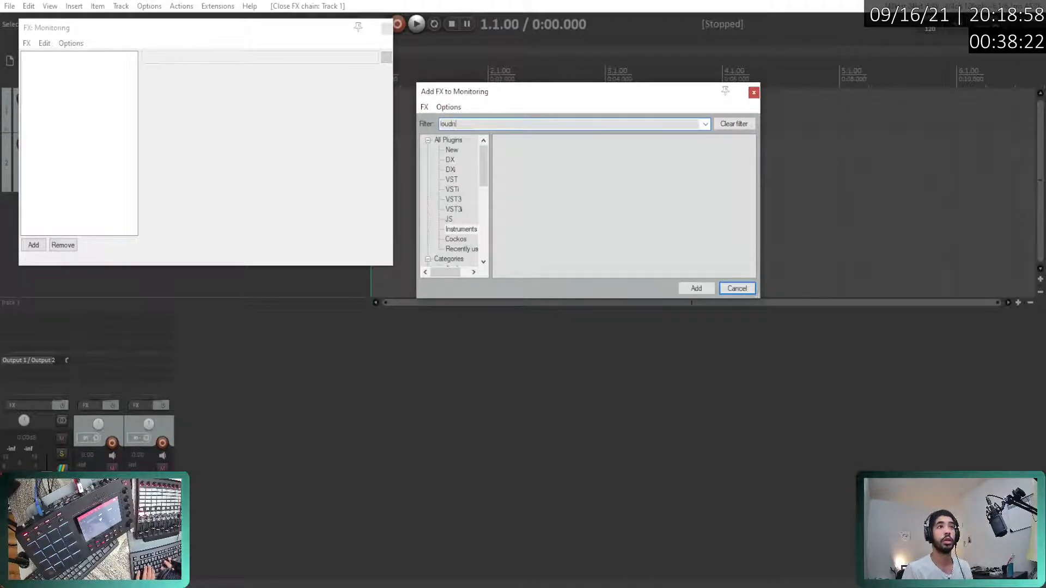
{"action": "type", "text": "n"}
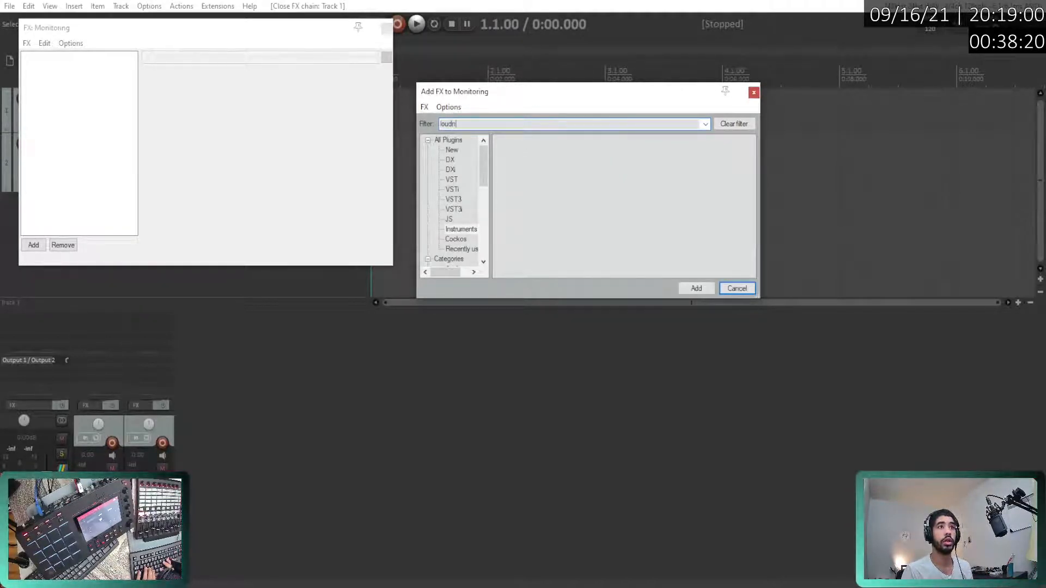
{"action": "left_click", "coordinate": [449, 141]}
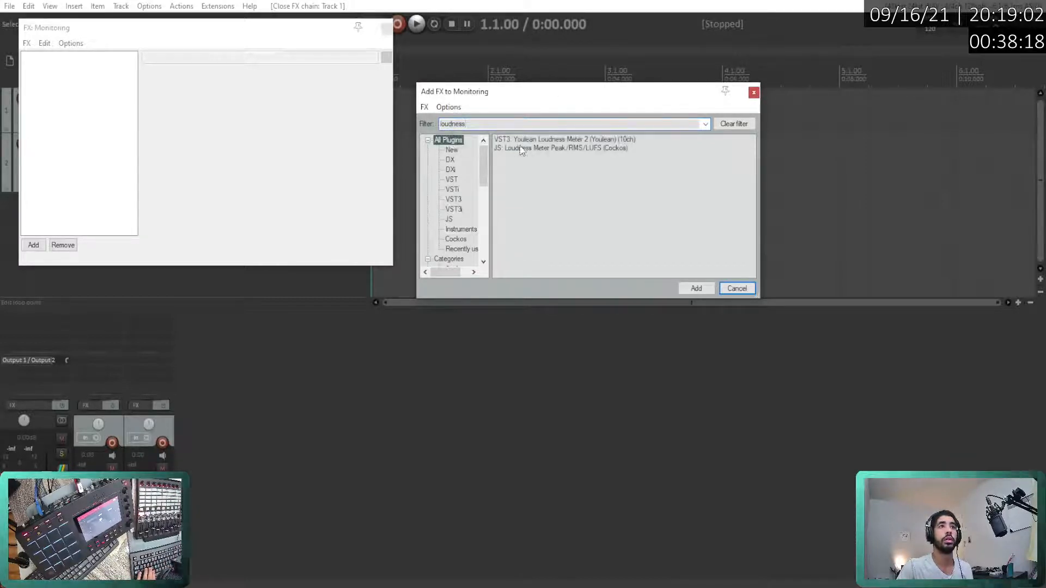
{"action": "double_click", "coordinate": [565, 140]}
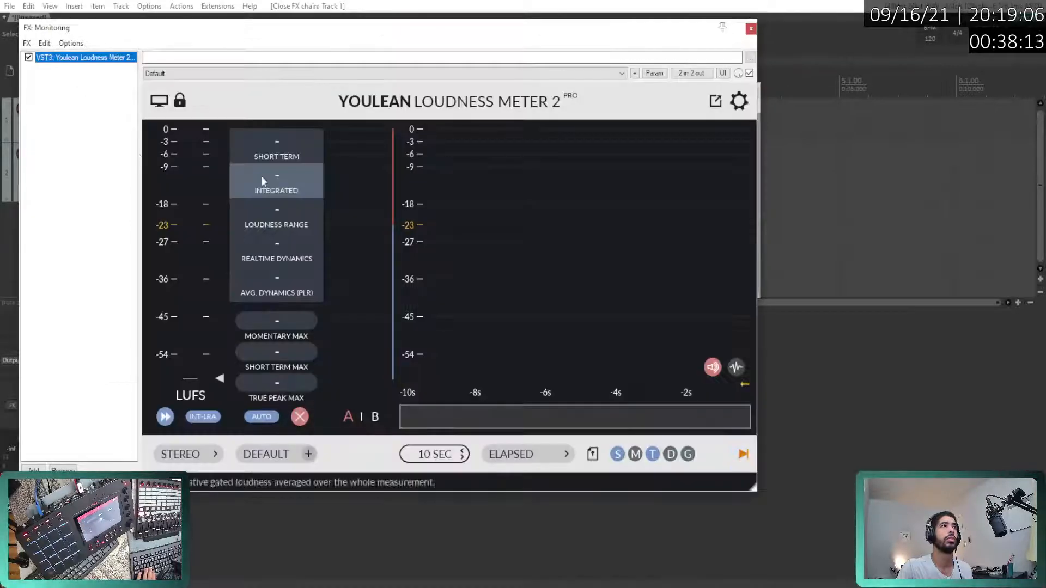
- Move the monitoring FX window aside, close it, and reopen it briefly to check access to the loudness meter
{"action": "left_click_drag", "start_coordinate": [293, 33], "coordinate": [440, 56]}
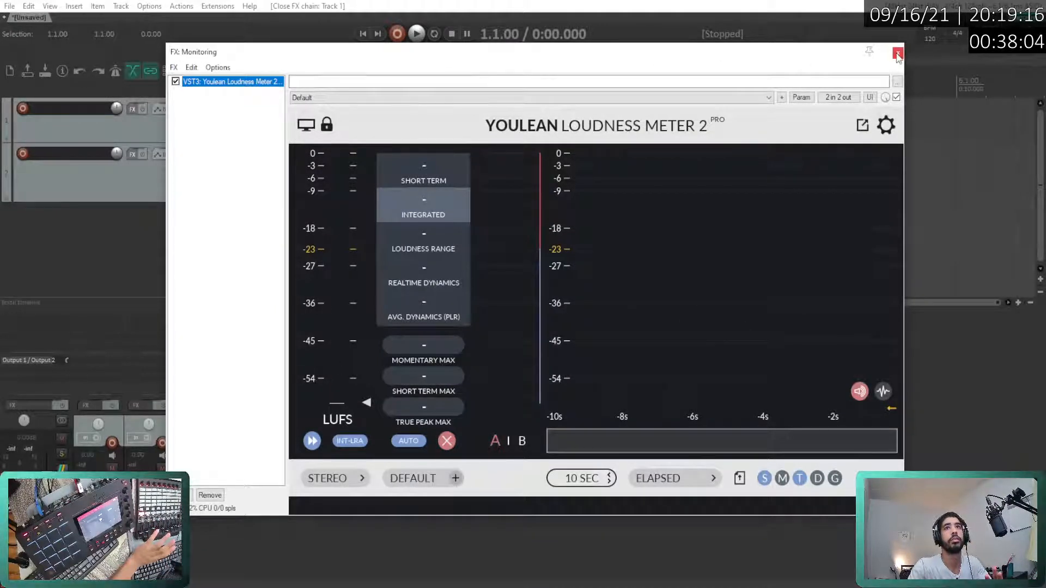
{"action": "left_click", "coordinate": [897, 54]}
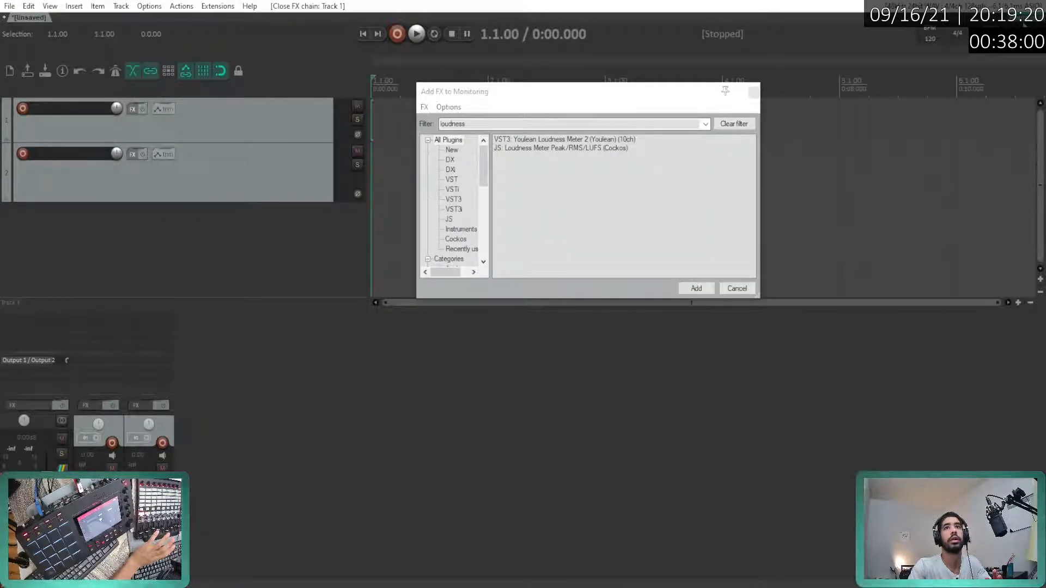
{"action": "left_click", "coordinate": [1023, 21]}
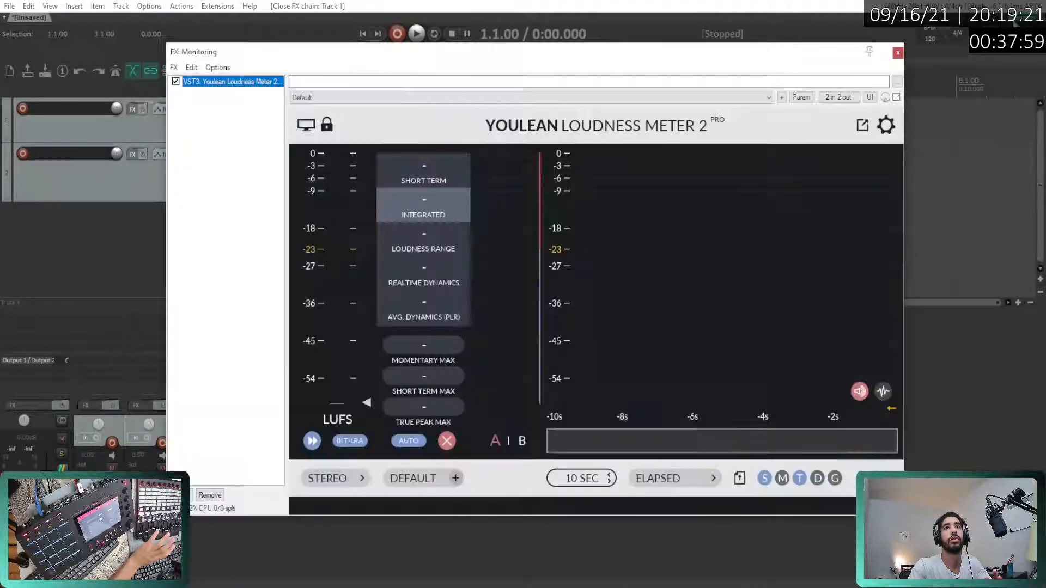
{"action": "left_click", "coordinate": [897, 53]}
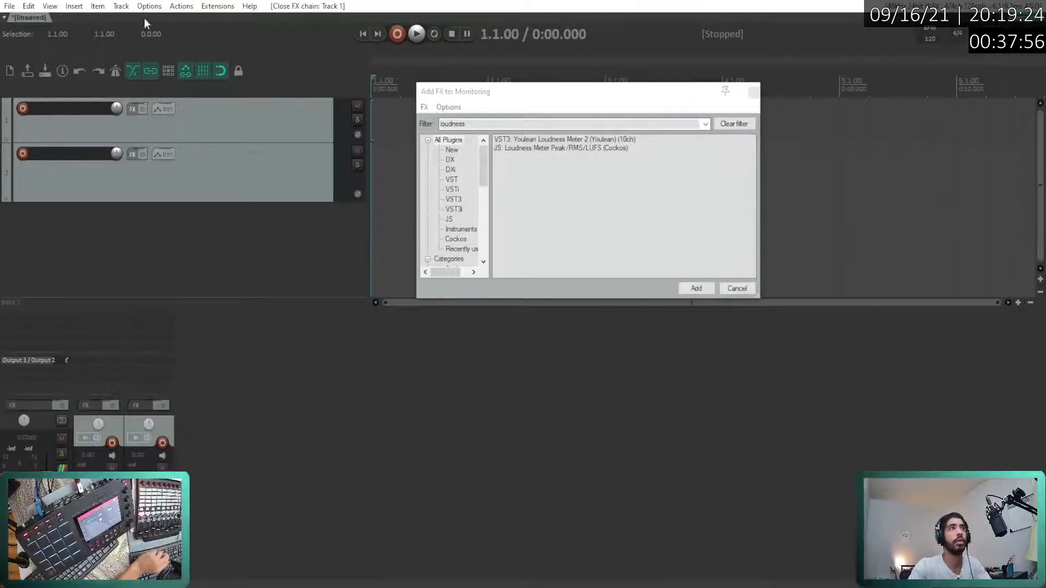
- Look over the project tab options, switch to OBS to check the live stream, and return to REAPER
{"action": "right_click", "coordinate": [4, 21]}
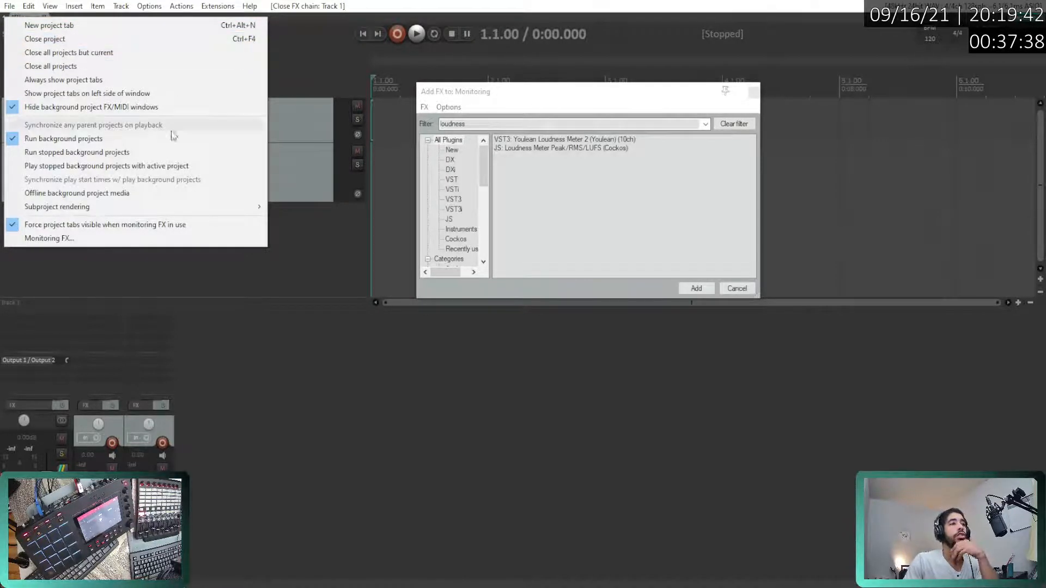
{"action": "left_click", "coordinate": [240, 350]}
{"action": "left_click", "coordinate": [283, 587]}
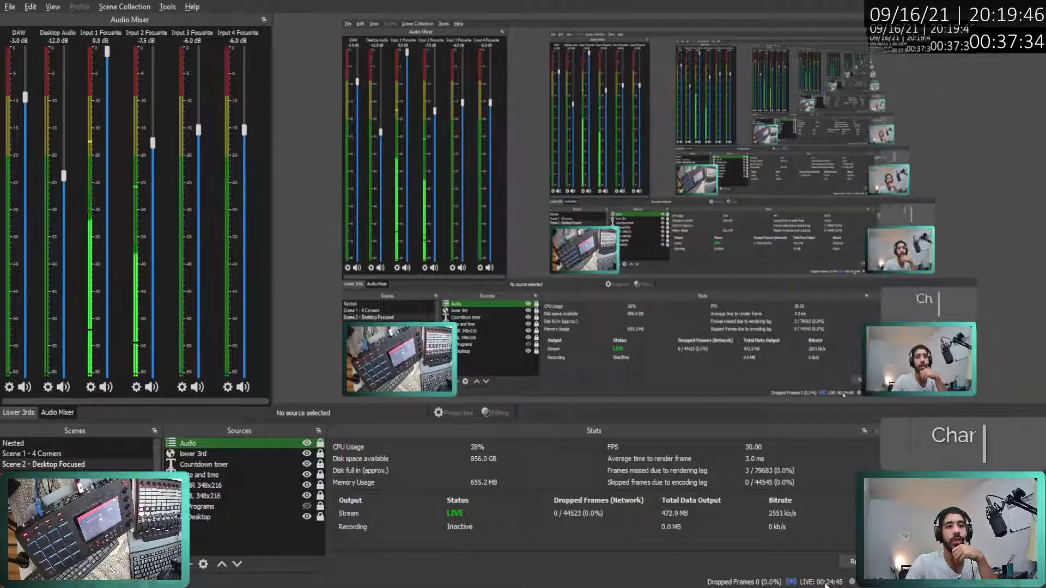
{"action": "left_click", "coordinate": [273, 587]}
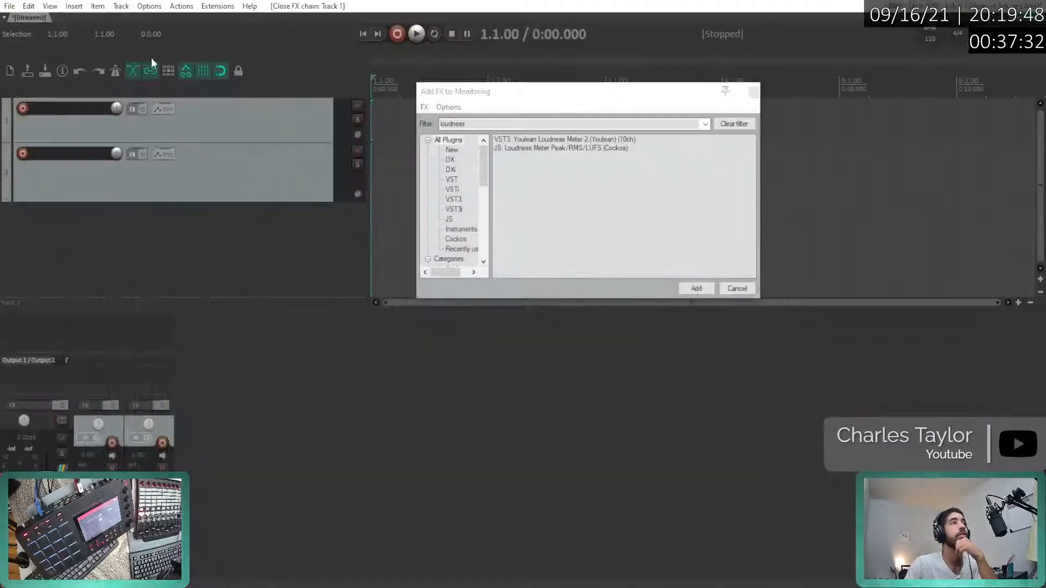
- Enable "Always show project tabs" and reopen the project tab options
{"action": "left_click", "coordinate": [5, 18]}
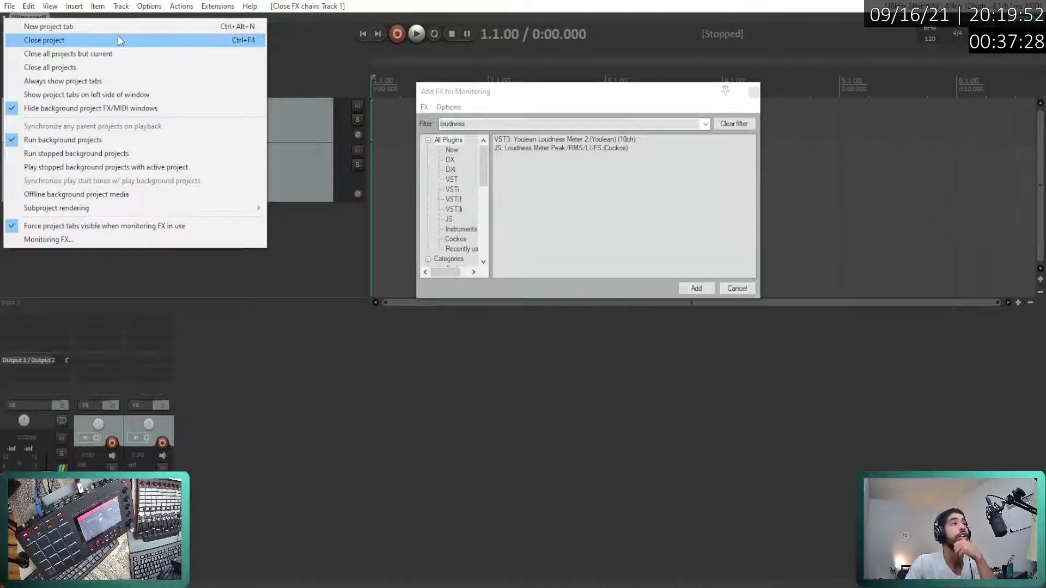
{"action": "left_click", "coordinate": [127, 81]}
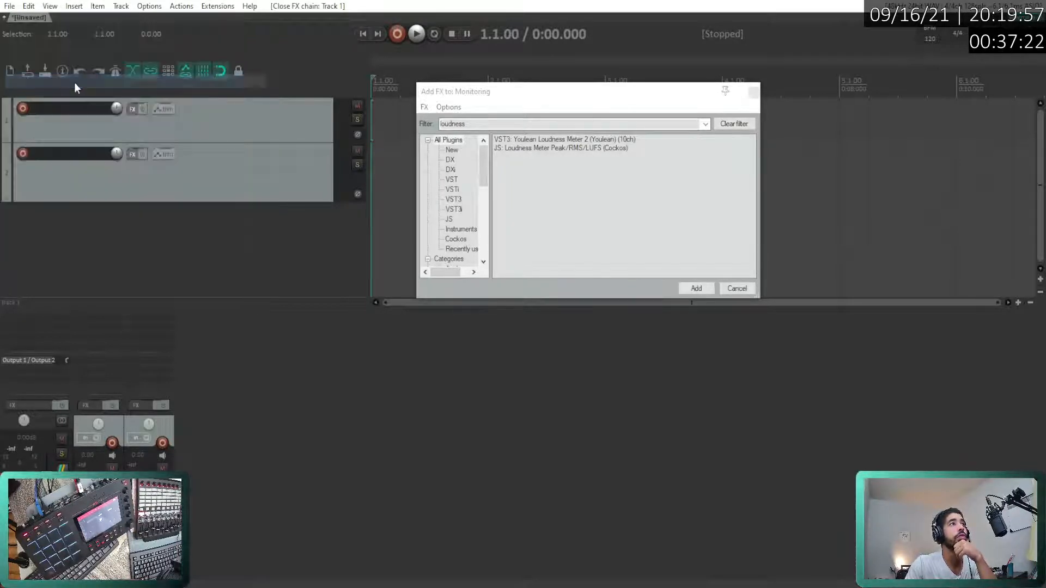
{"action": "right_click", "coordinate": [10, 20]}
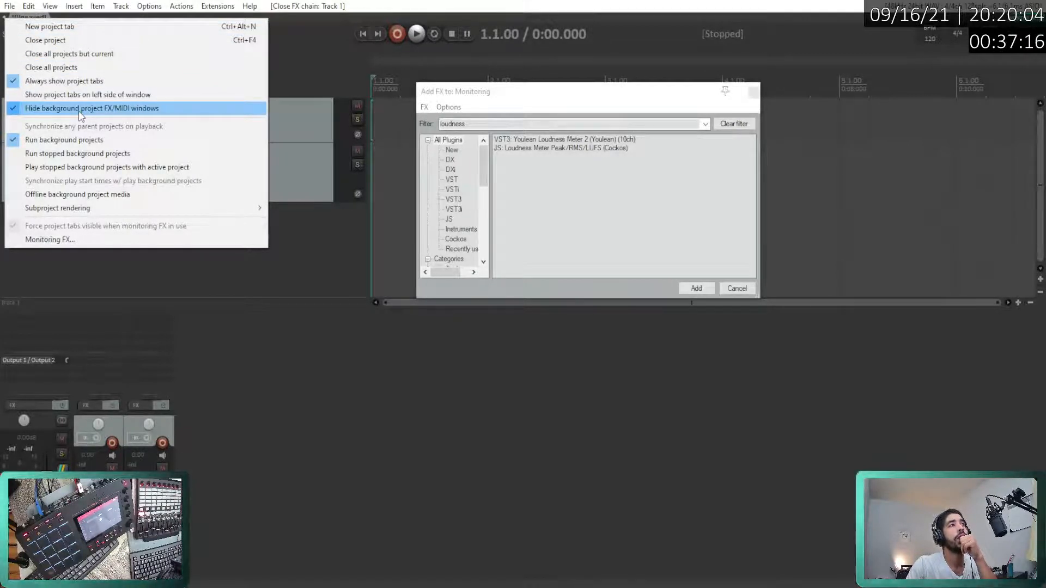
- Try showing the project tabs on the left side of the window, and turn that option off again
{"action": "left_click", "coordinate": [40, 93]}
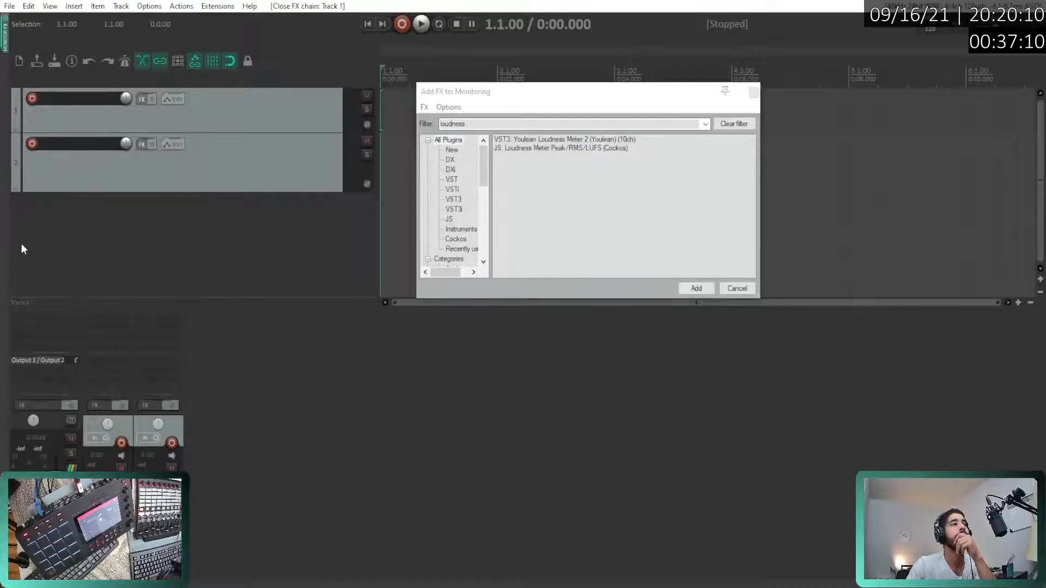
{"action": "right_click", "coordinate": [4, 583]}
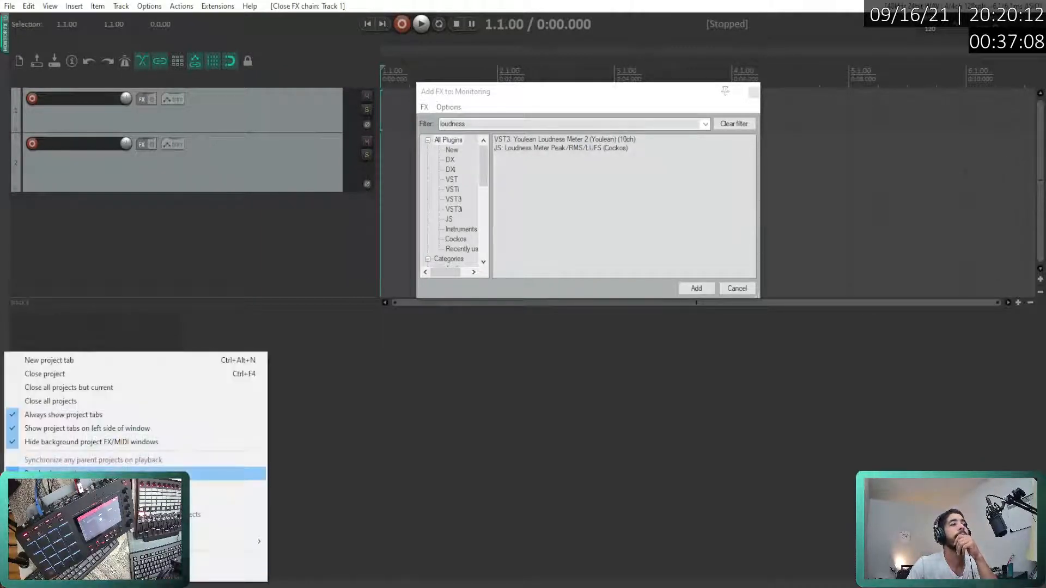
{"action": "left_click", "coordinate": [60, 429]}
- Switch "Hide background project FX/MIDI windows" off and back on, closing the Add FX and monitoring FX windows in between
{"action": "right_click", "coordinate": [3, 20]}
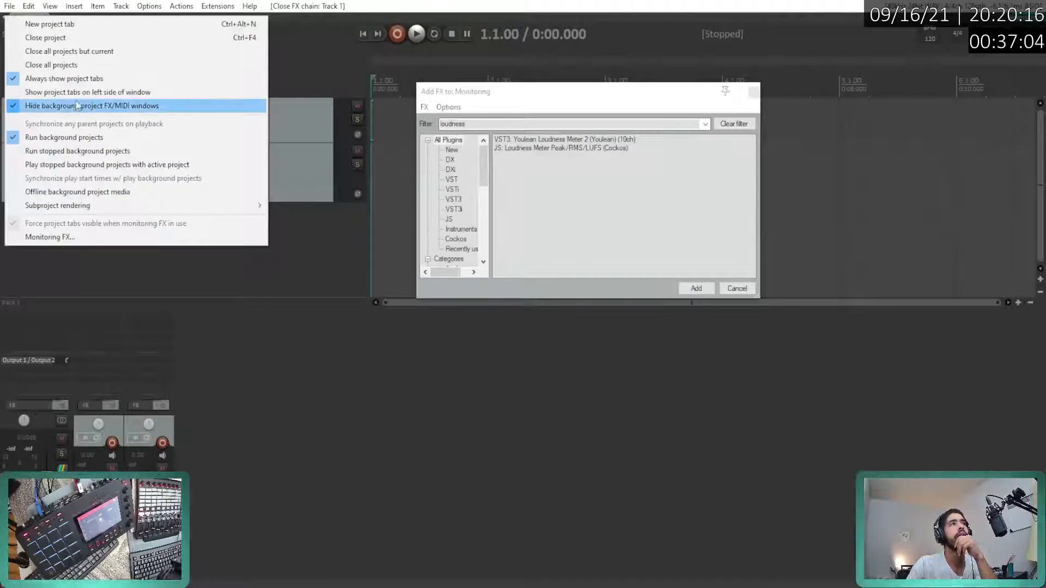
{"action": "left_click", "coordinate": [120, 112]}
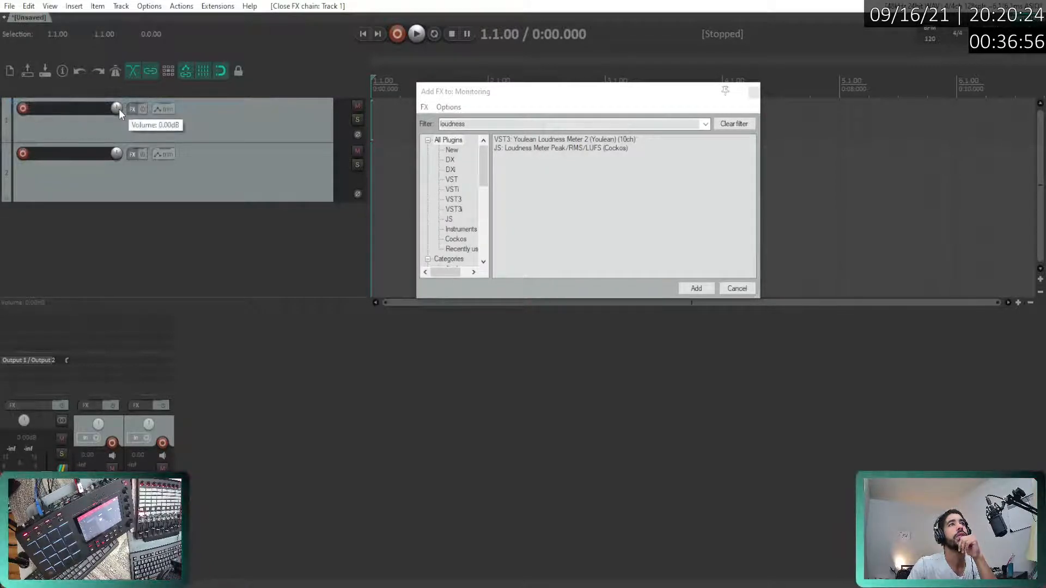
{"action": "left_click", "coordinate": [753, 91]}
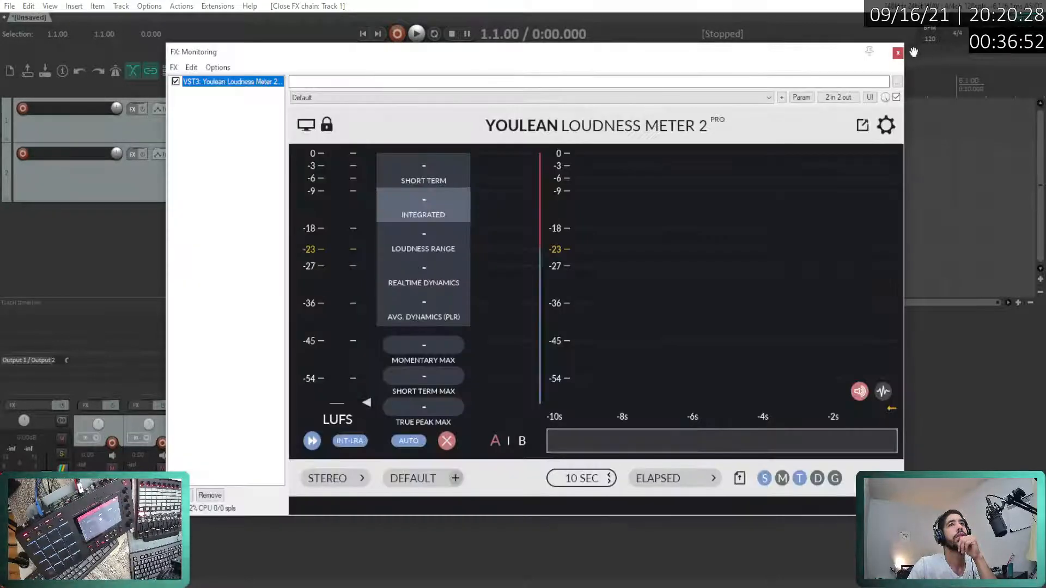
{"action": "left_click", "coordinate": [897, 53]}
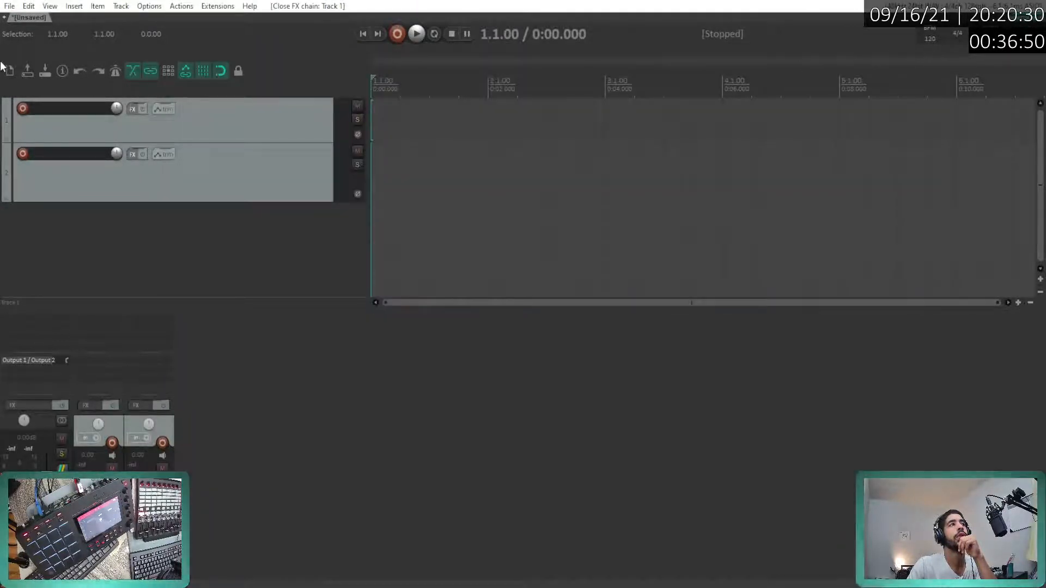
{"action": "right_click", "coordinate": [5, 19]}
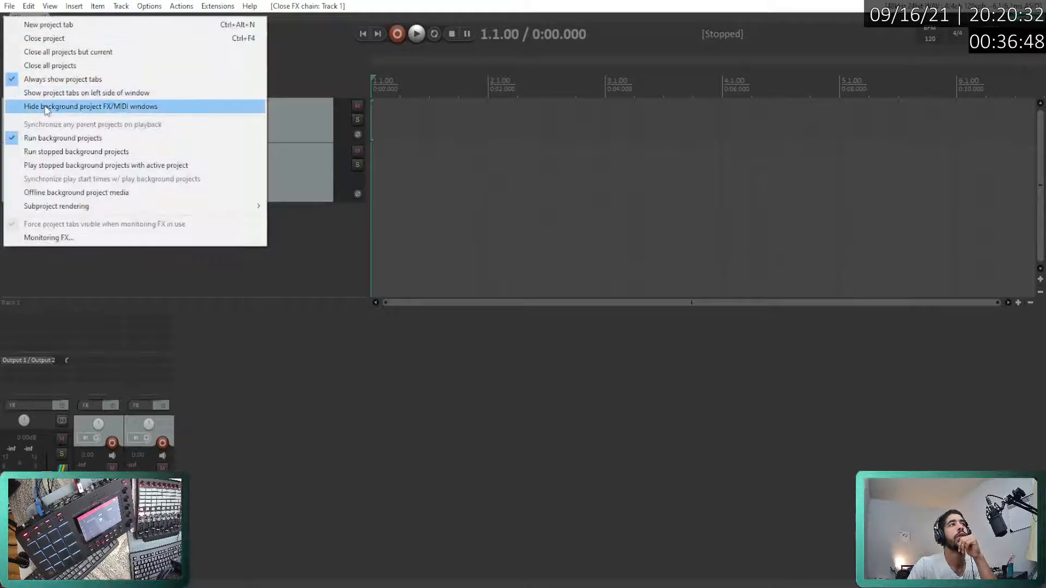
{"action": "left_click", "coordinate": [46, 108]}
- Look over the project tab and subproject rendering options, and briefly open the monitoring FX window from there
{"action": "right_click", "coordinate": [3, 20]}
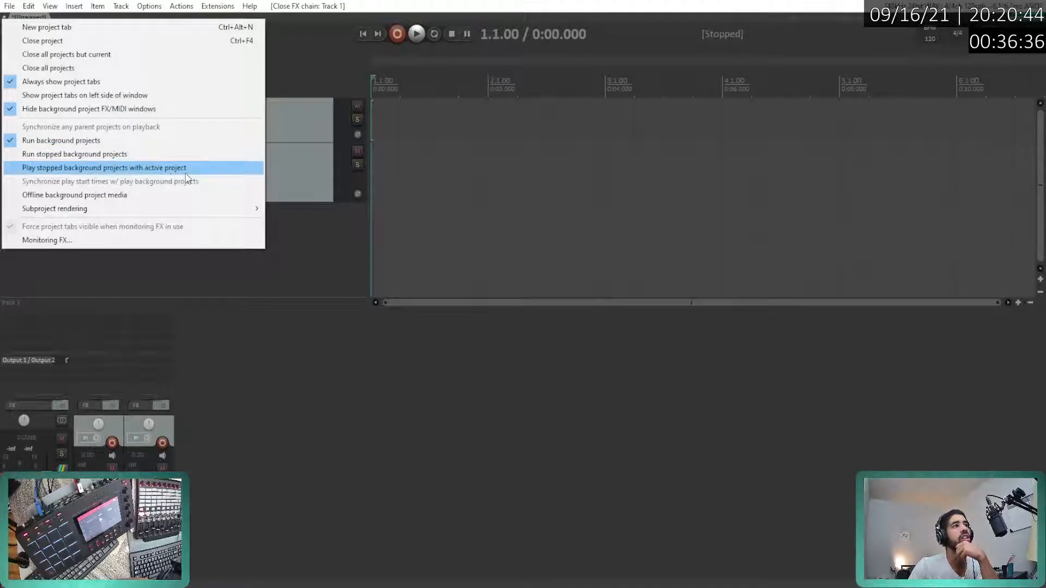
{"action": "mouse_move", "coordinate": [127, 207]}
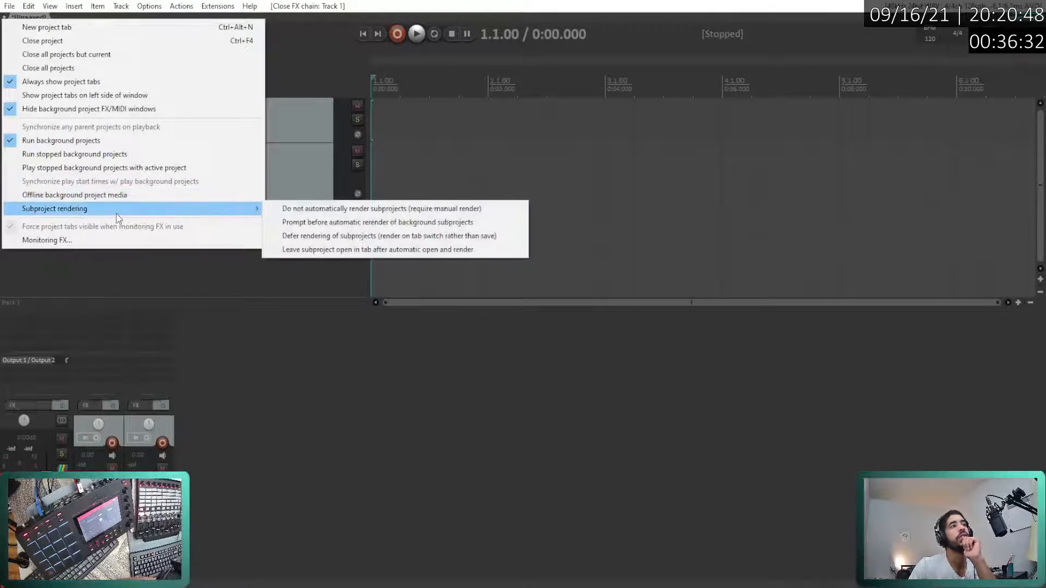
{"action": "left_click", "coordinate": [104, 243]}
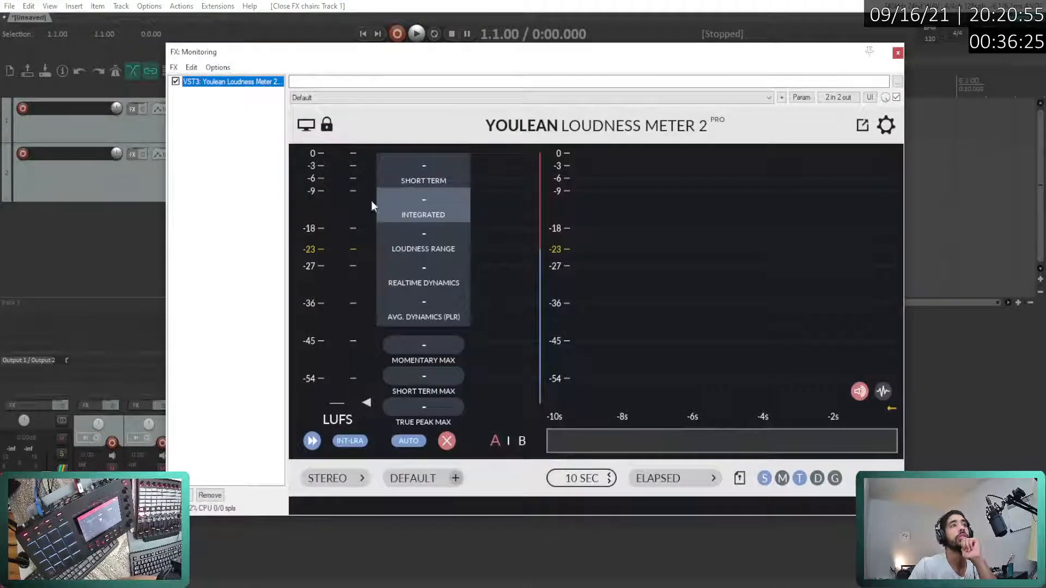
{"action": "left_click", "coordinate": [898, 53]}
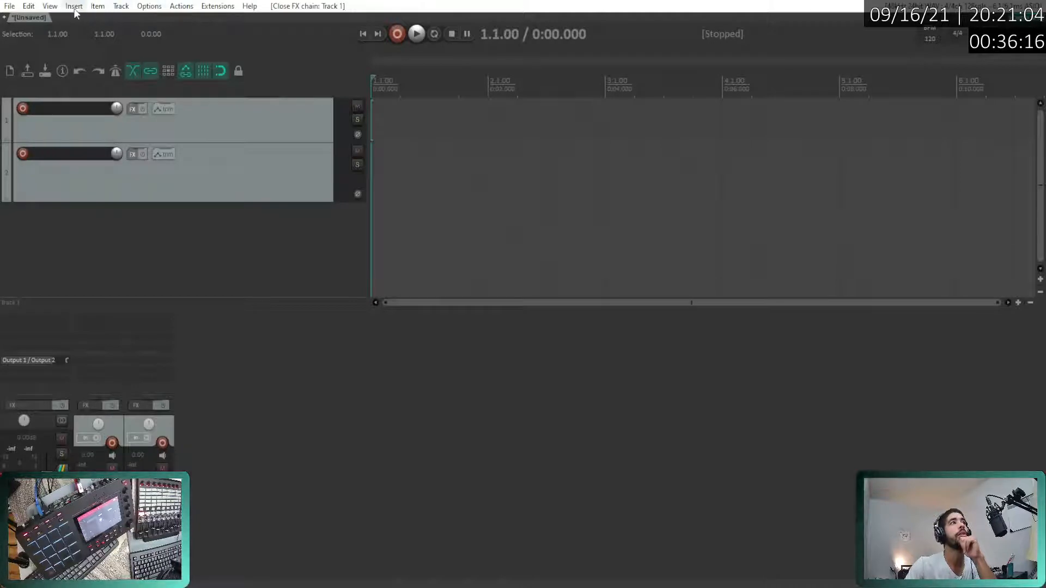
- Open the Toolbar Docker, move it over the arrange area and look through Toolbars 1 to 4, MIDI 1 and MIDI 2
{"action": "left_click", "coordinate": [50, 6]}
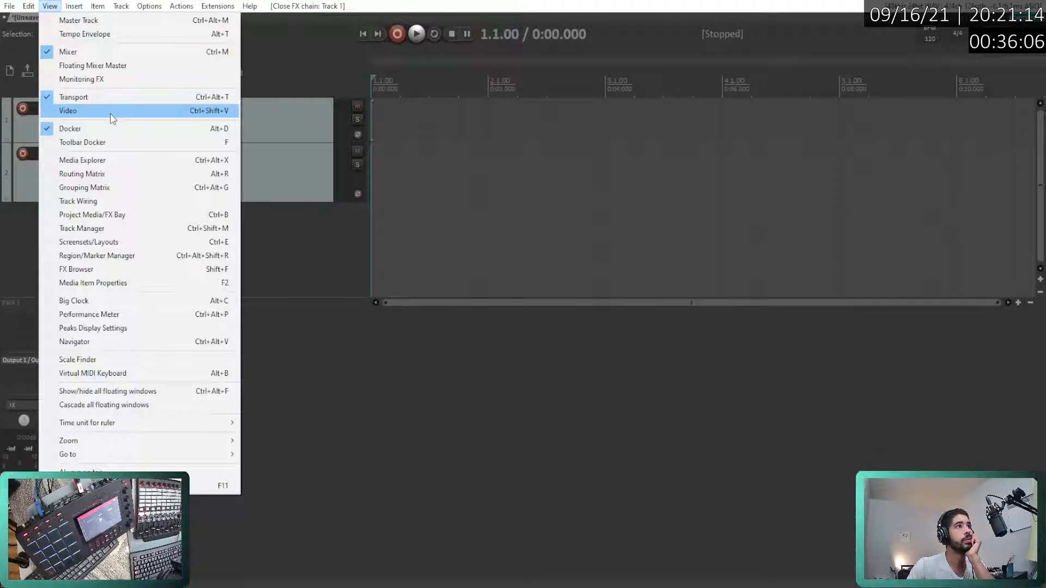
{"action": "left_click", "coordinate": [148, 146]}
{"action": "left_click_drag", "start_coordinate": [209, 28], "coordinate": [413, 112]}
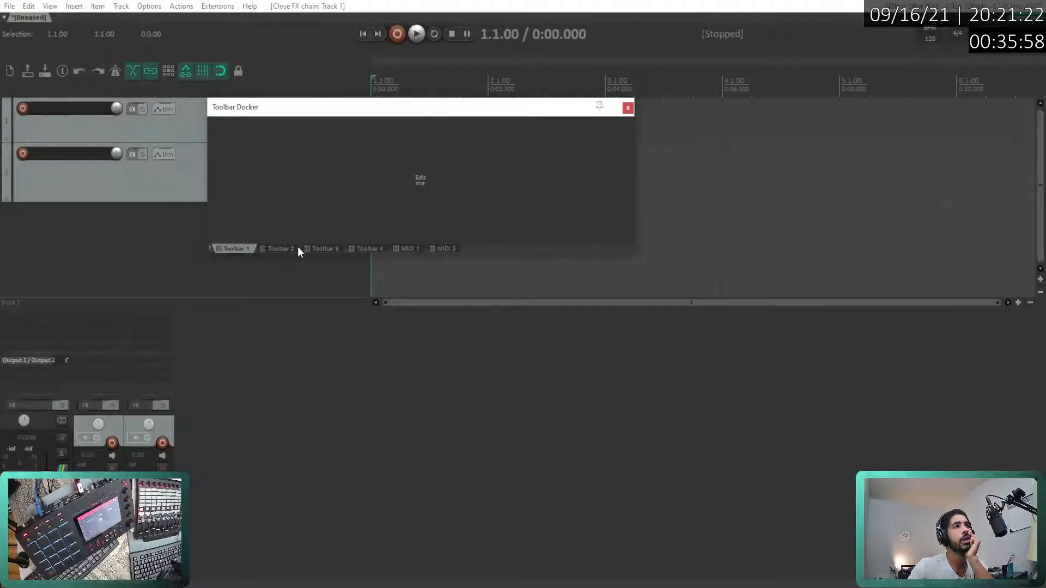
{"action": "left_click", "coordinate": [283, 246]}
{"action": "left_click", "coordinate": [333, 249]}
{"action": "left_click", "coordinate": [363, 249]}
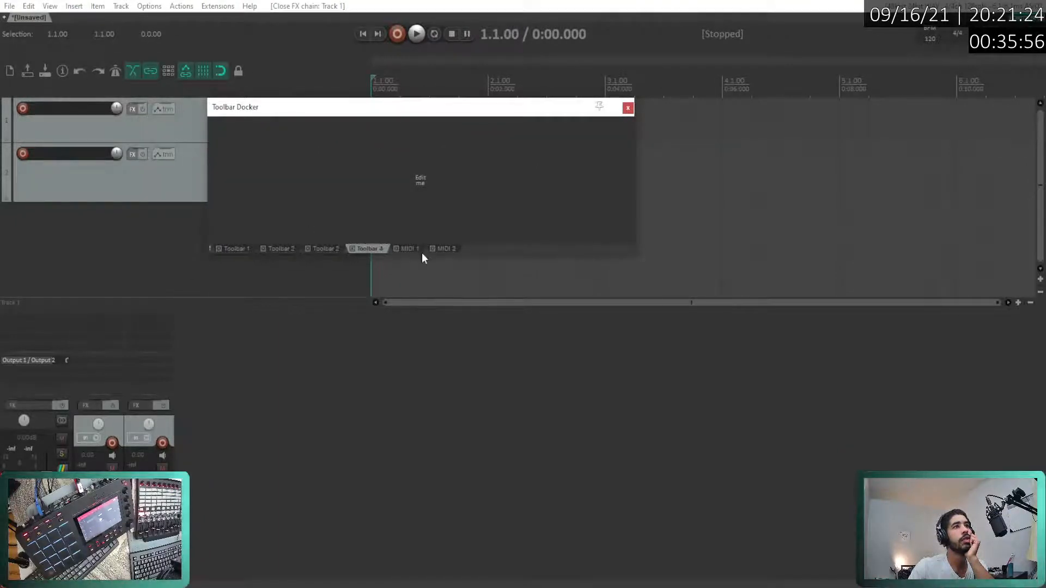
{"action": "left_click", "coordinate": [415, 249]}
{"action": "left_click", "coordinate": [448, 250]}
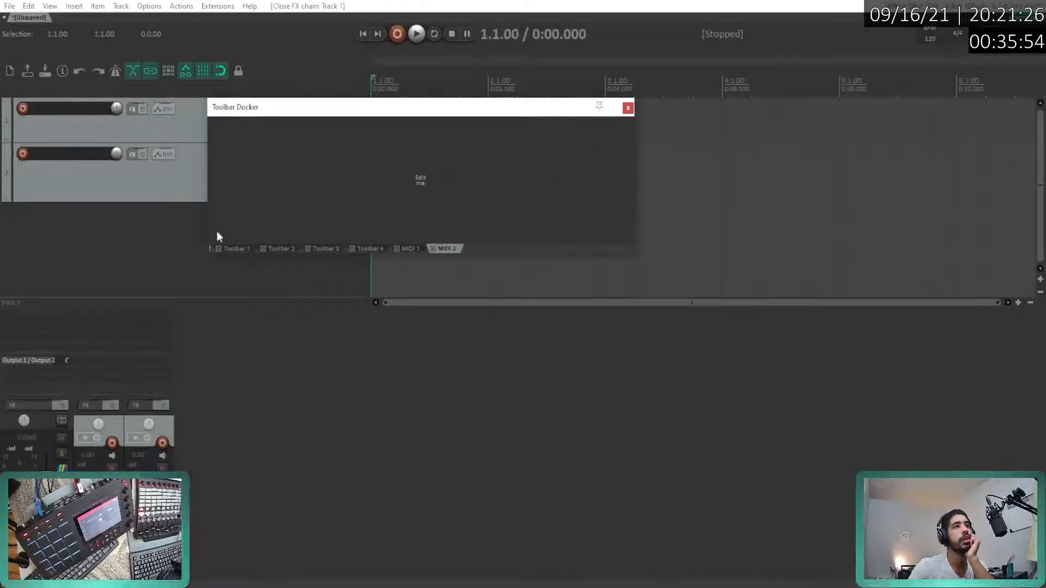
- Check the customization dialog for Toolbar 1, and close it along with the Toolbar Docker
{"action": "left_click", "coordinate": [243, 251]}
{"action": "left_click", "coordinate": [420, 177]}
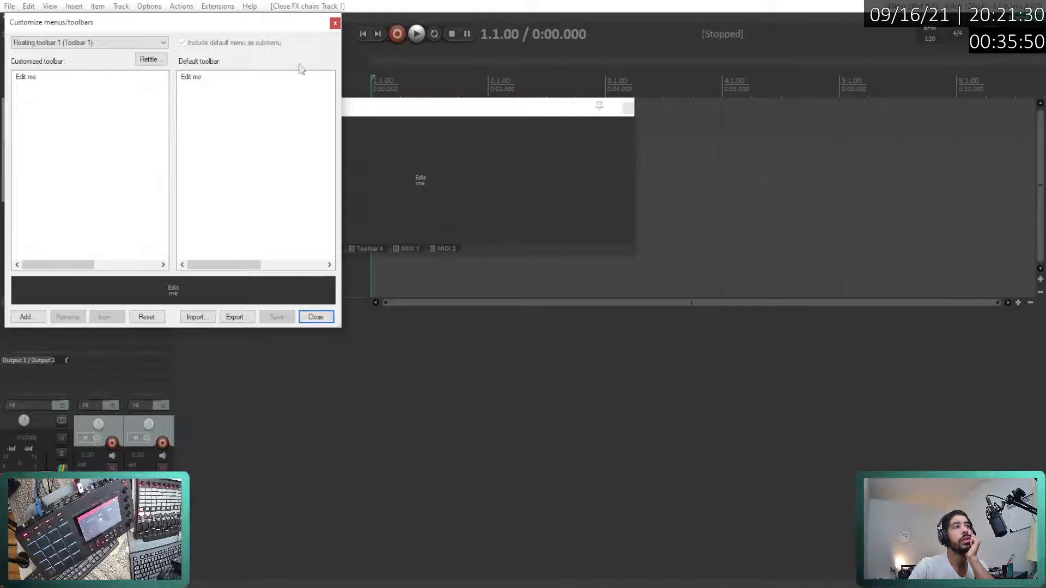
{"action": "left_click", "coordinate": [334, 24]}
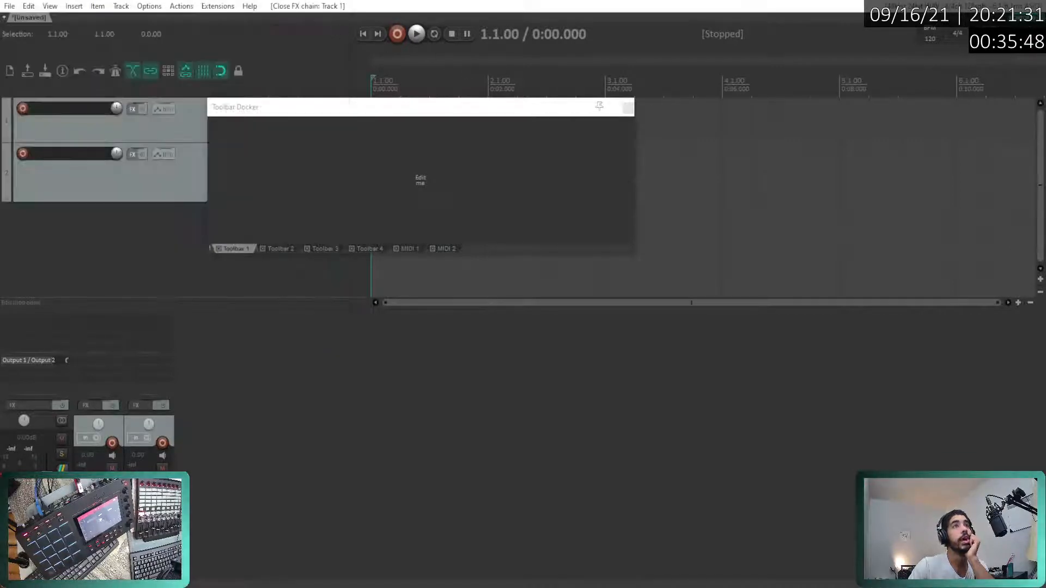
{"action": "left_click", "coordinate": [628, 109]}
- Toggle the docker's visibility several times, leaving it hidden
{"action": "left_click", "coordinate": [50, 6]}
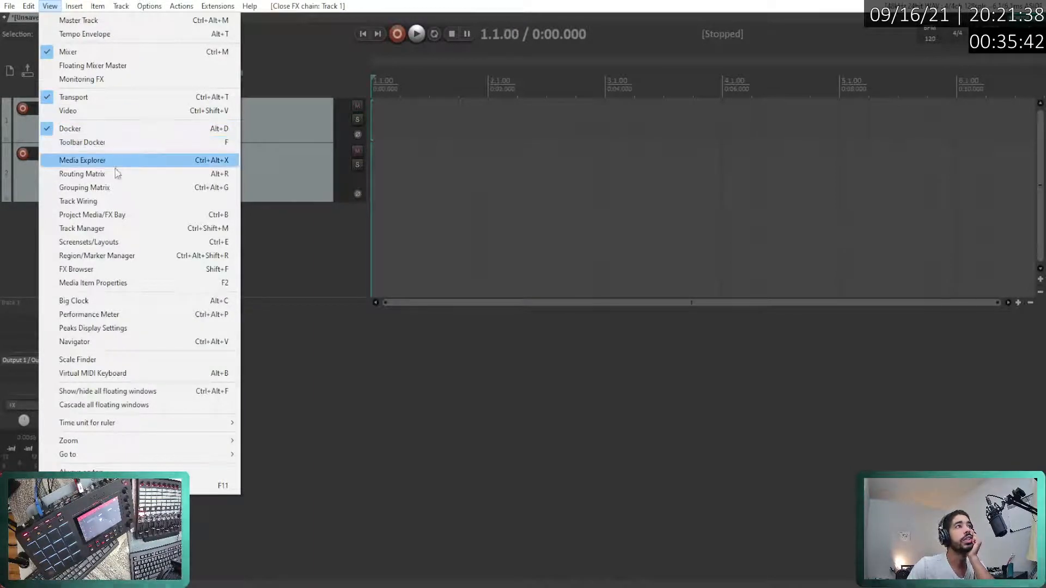
{"action": "left_click", "coordinate": [142, 131]}
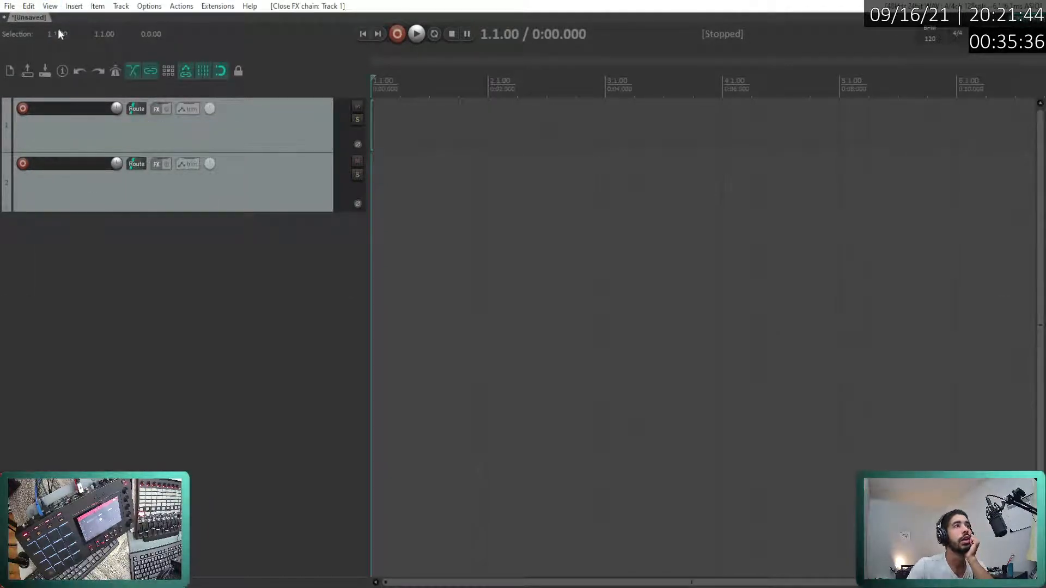
{"action": "left_click", "coordinate": [73, 7]}
{"action": "mouse_move", "coordinate": [50, 6]}
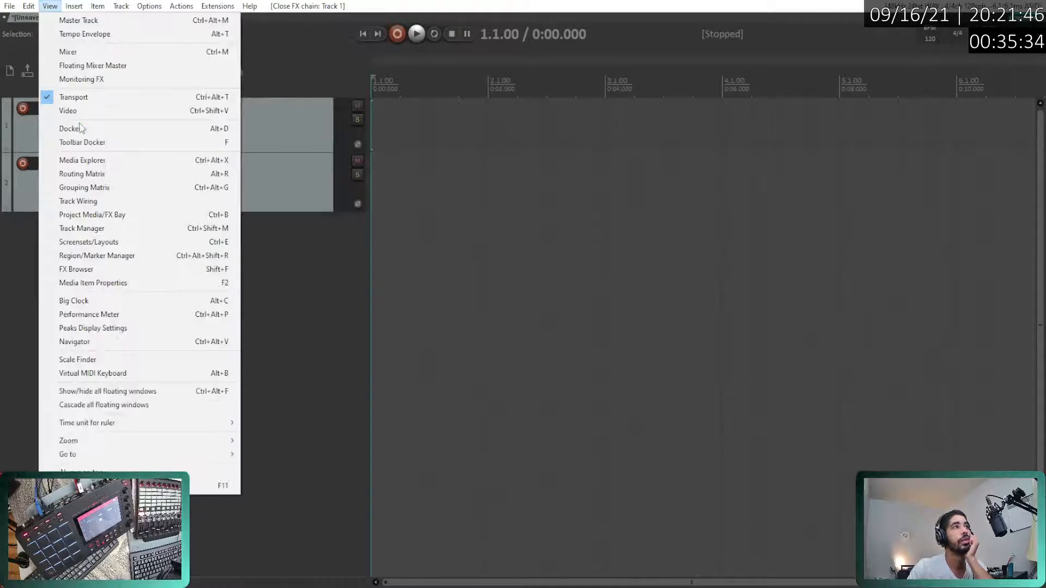
{"action": "left_click", "coordinate": [89, 129]}
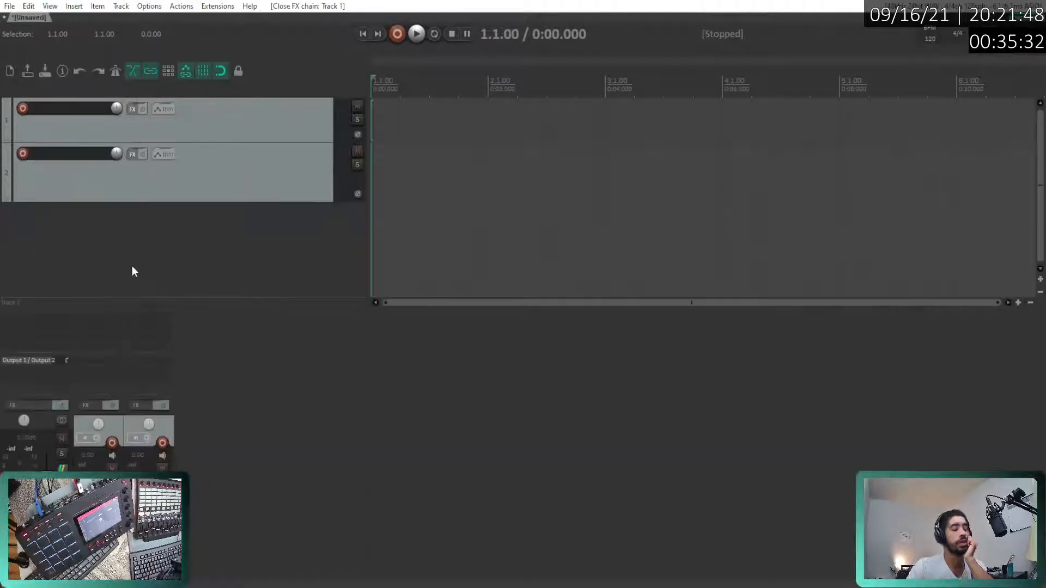
{"action": "key", "text": "alt+d"}
{"action": "key", "text": "alt+d"}
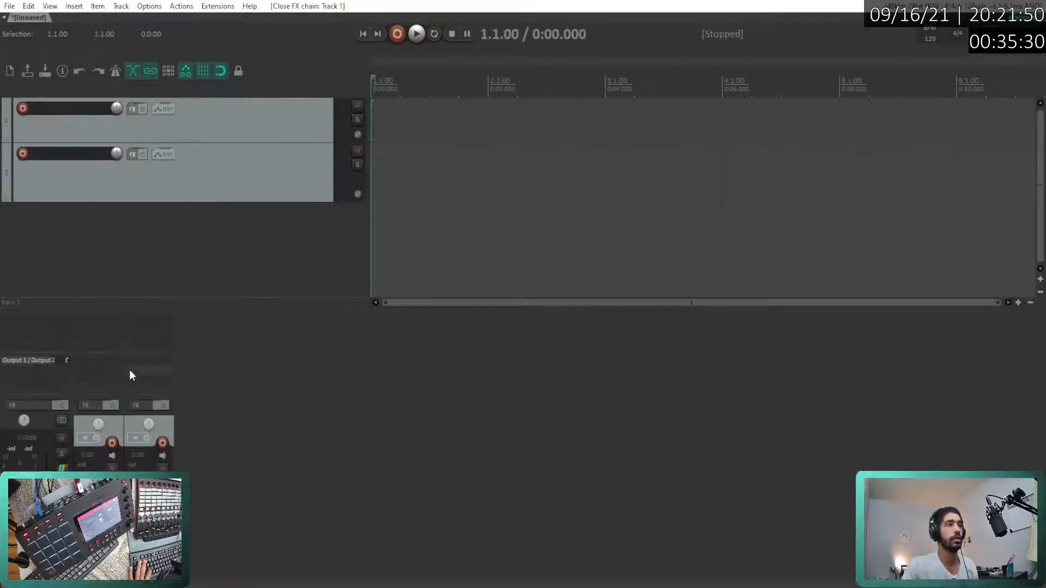
{"action": "key", "text": "alt+d"}
{"action": "key", "text": "alt+d"}
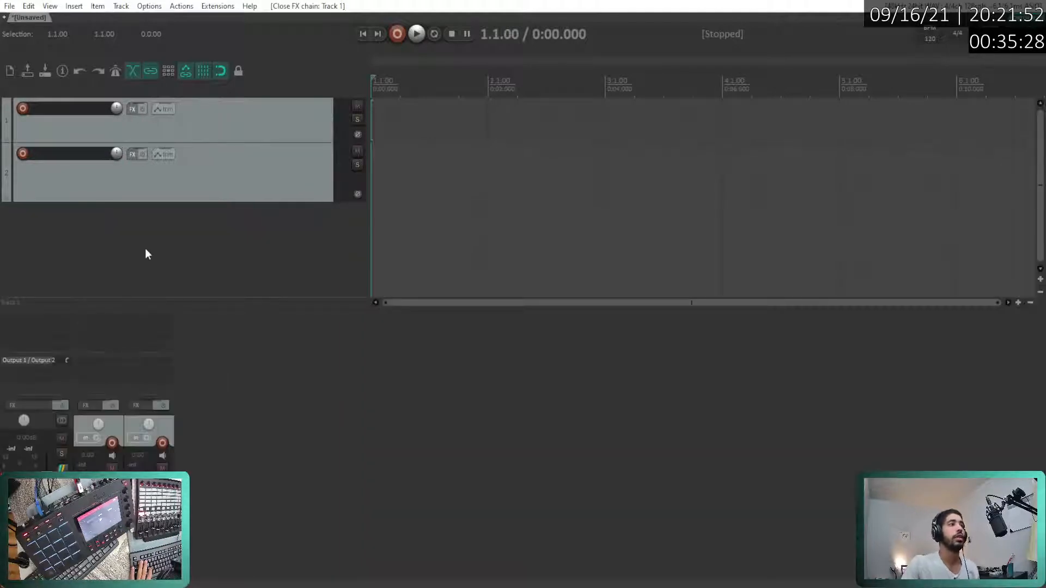
{"action": "key", "text": "alt+d"}
- Open the Media Explorer, toggle its visibility, check its preview output choices without changing them, and hide it
{"action": "left_click", "coordinate": [74, 6]}
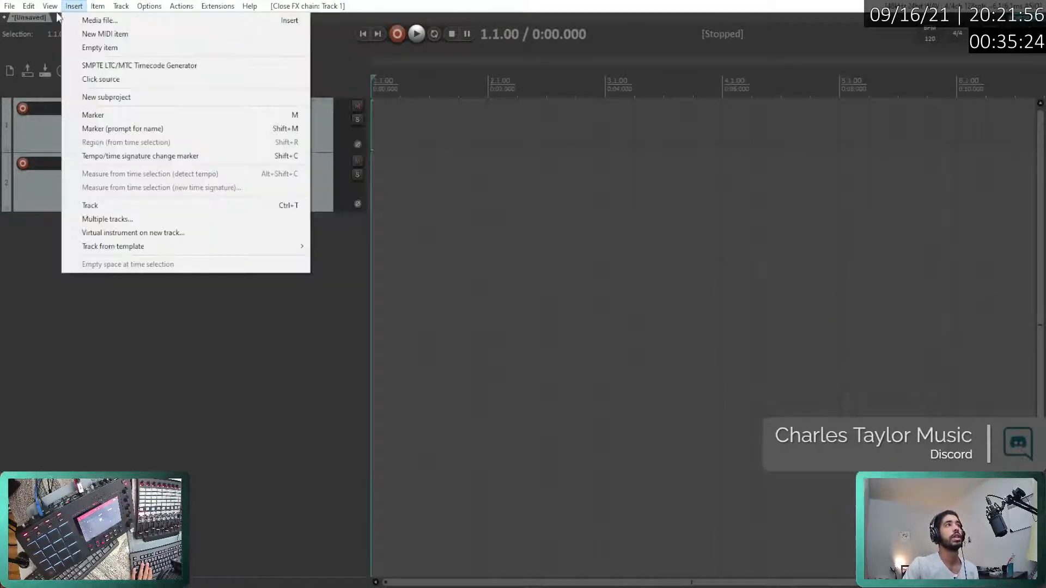
{"action": "mouse_move", "coordinate": [50, 6]}
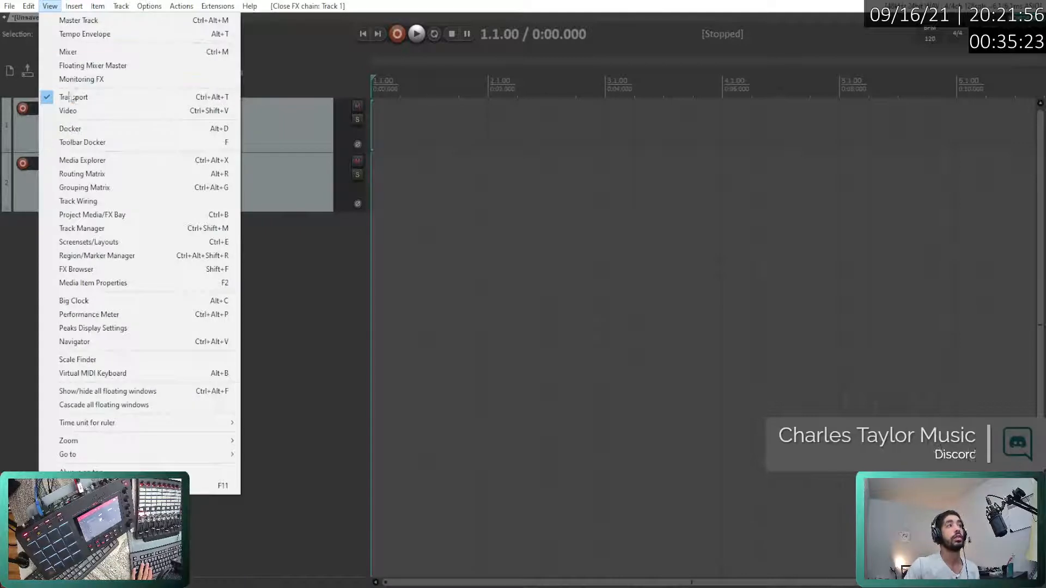
{"action": "left_click", "coordinate": [140, 161]}
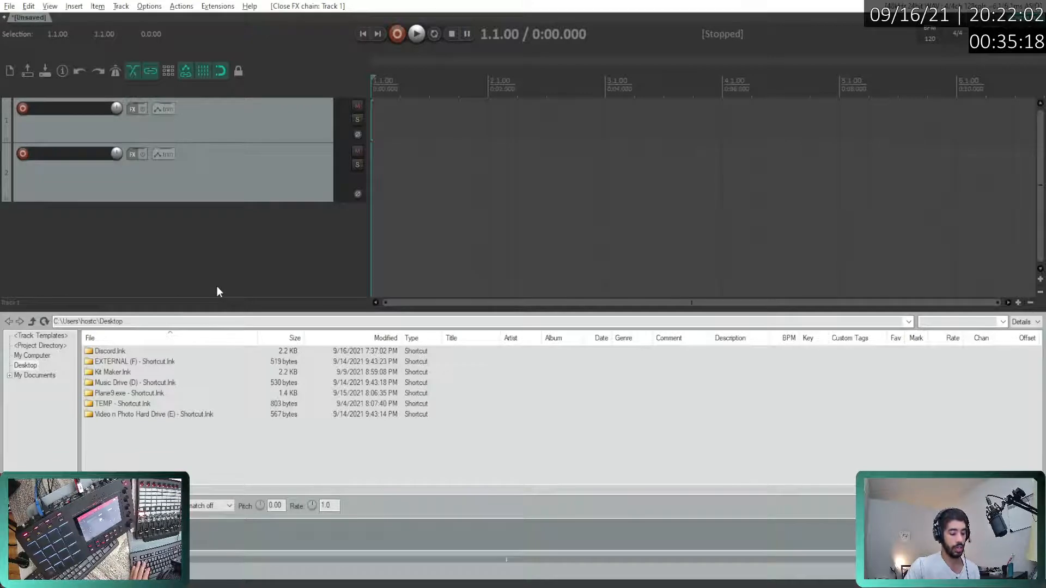
{"action": "key", "text": "ctrl+alt+x"}
{"action": "key", "text": "ctrl+alt+x"}
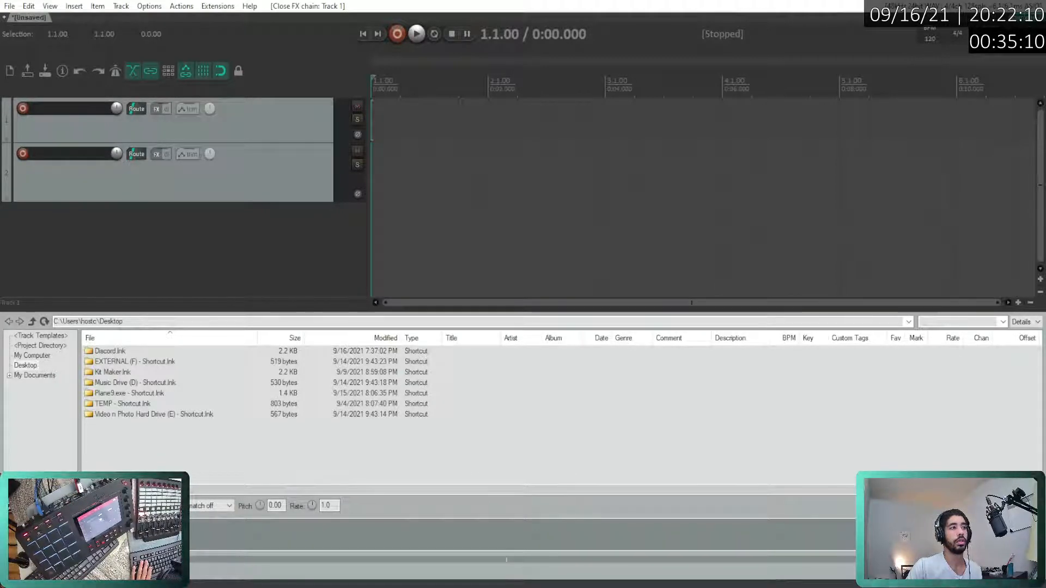
{"action": "left_click", "coordinate": [68, 507]}
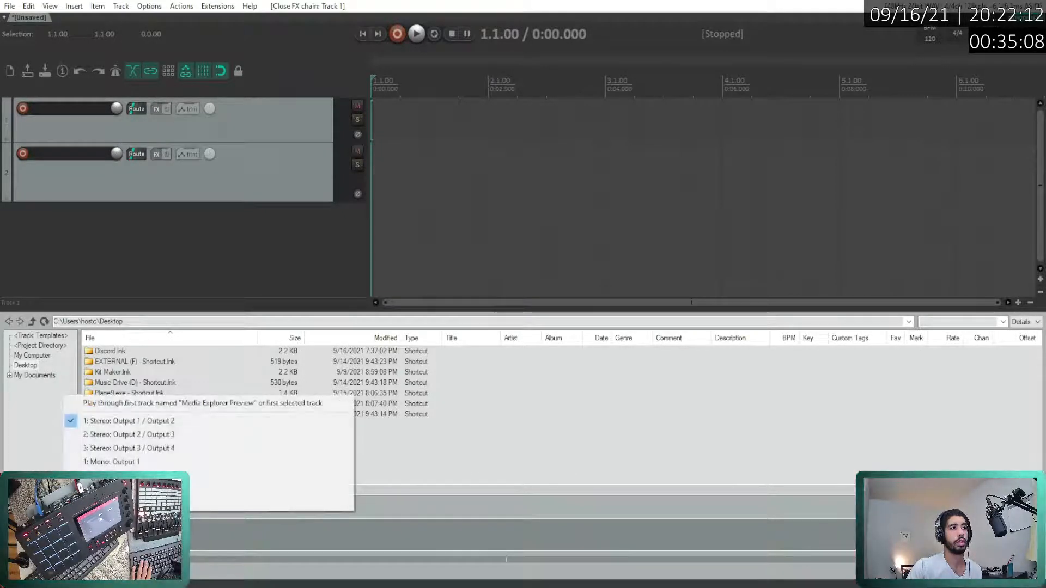
{"action": "left_click", "coordinate": [28, 459]}
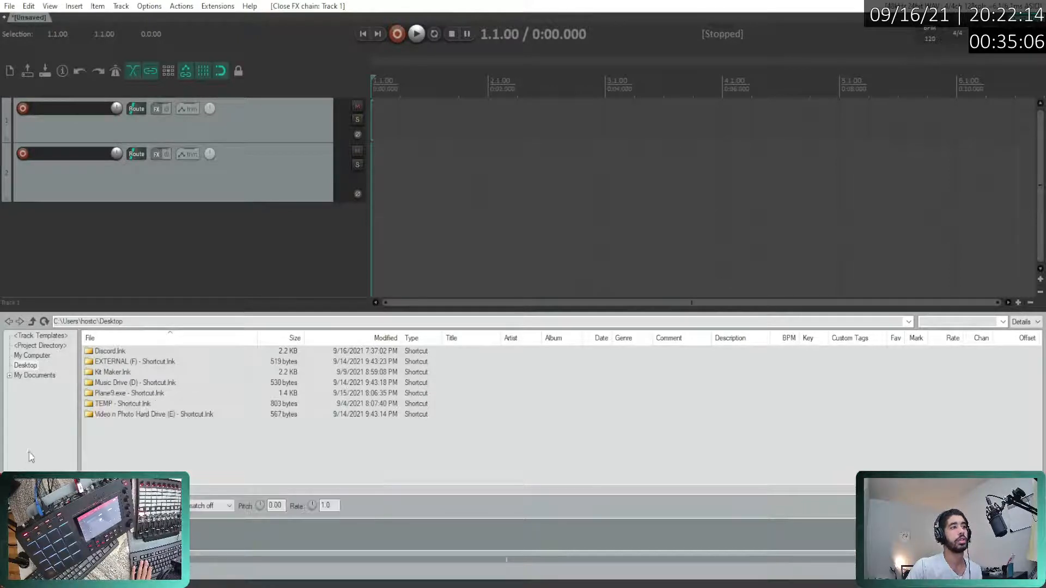
{"action": "key", "text": "ctrl+alt+x"}
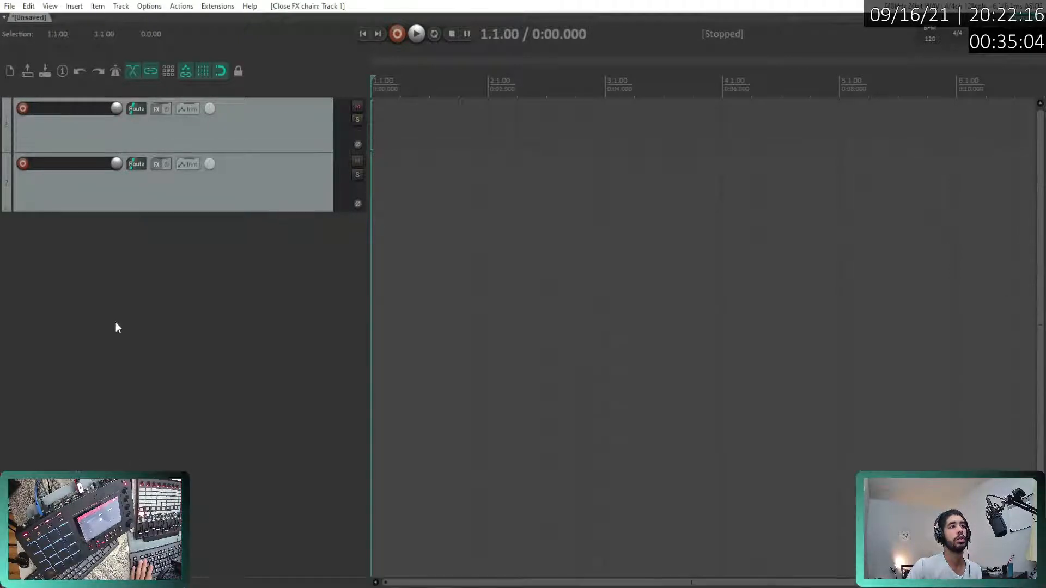
- Open the Track Wiring view, look over the master and track connections, and hide it
{"action": "left_click", "coordinate": [73, 6]}
{"action": "mouse_move", "coordinate": [49, 6]}
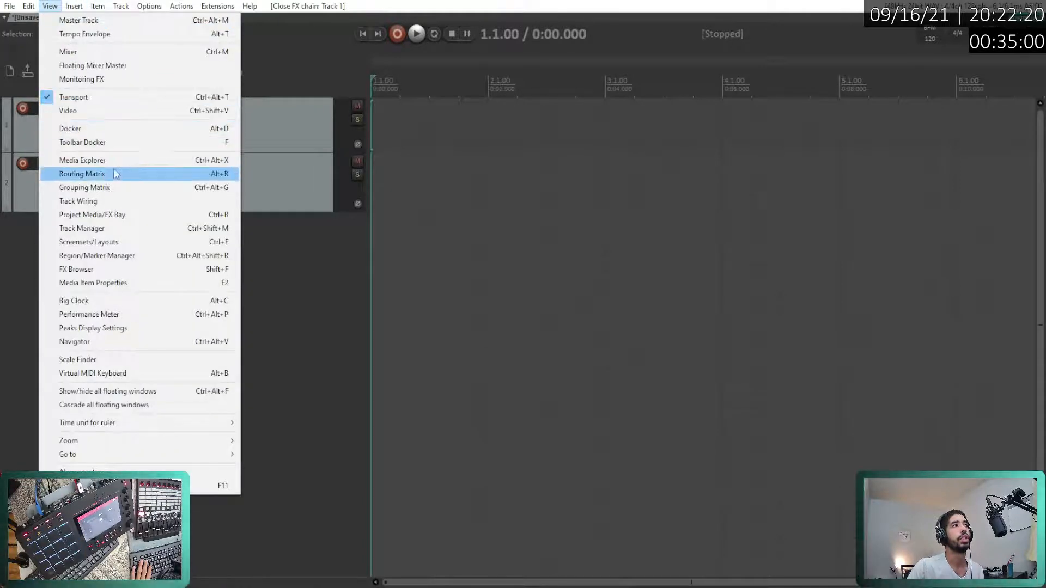
{"action": "left_click", "coordinate": [127, 207]}
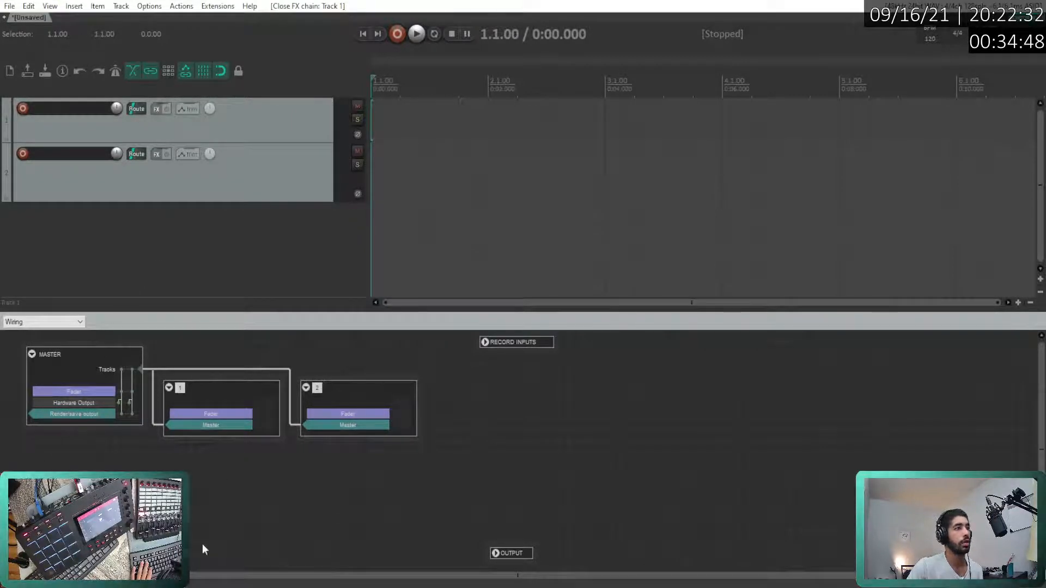
{"action": "left_click", "coordinate": [93, 584]}
{"action": "key", "text": "ctrl+alt+x"}
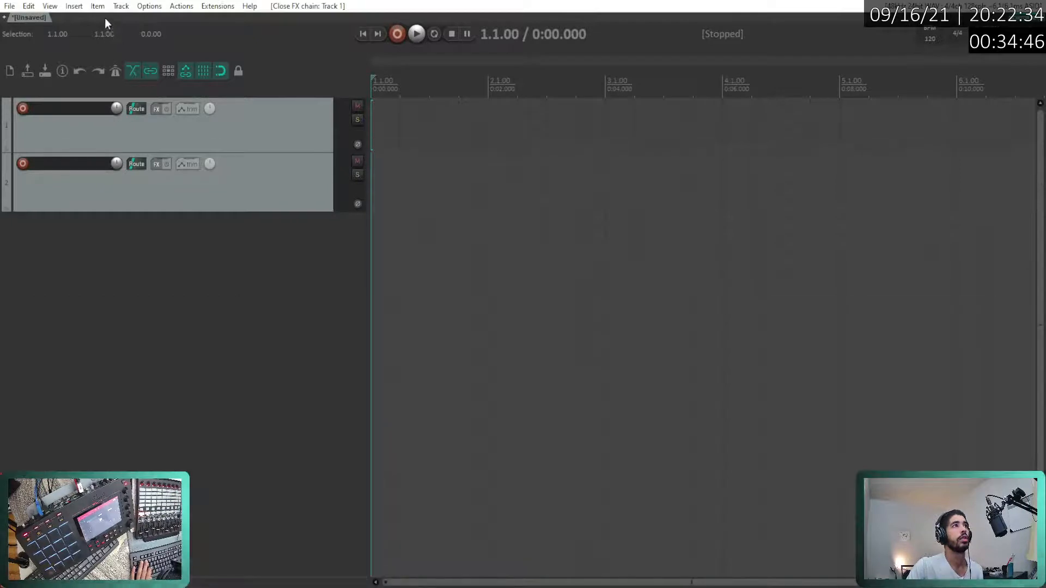
- Open the Project Bay, move it clear of the menus to view its media and FX categories, and close it
{"action": "left_click", "coordinate": [74, 6]}
{"action": "mouse_move", "coordinate": [50, 6]}
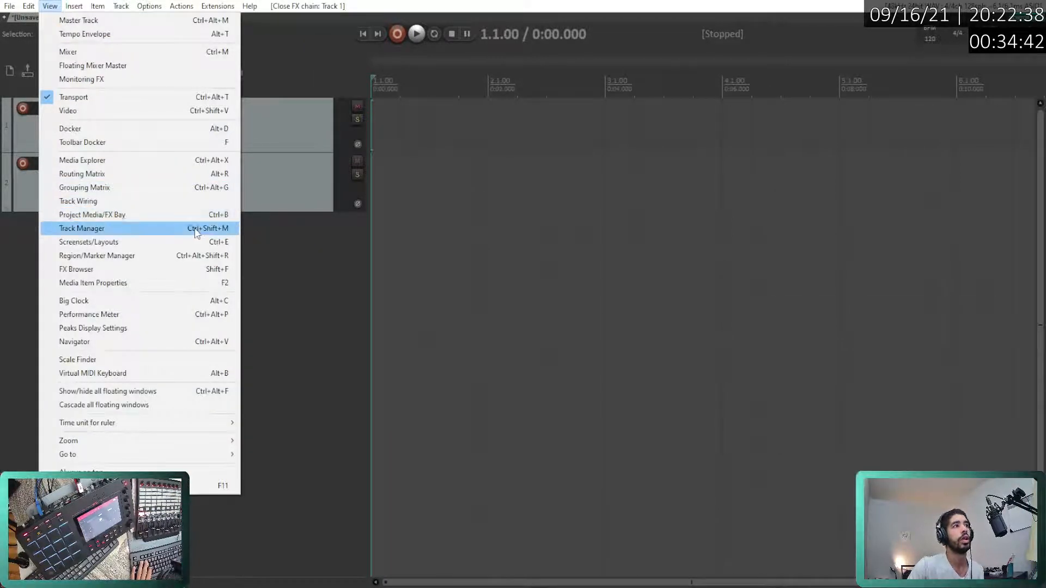
{"action": "left_click", "coordinate": [142, 219]}
{"action": "left_click_drag", "start_coordinate": [141, 25], "coordinate": [256, 156]}
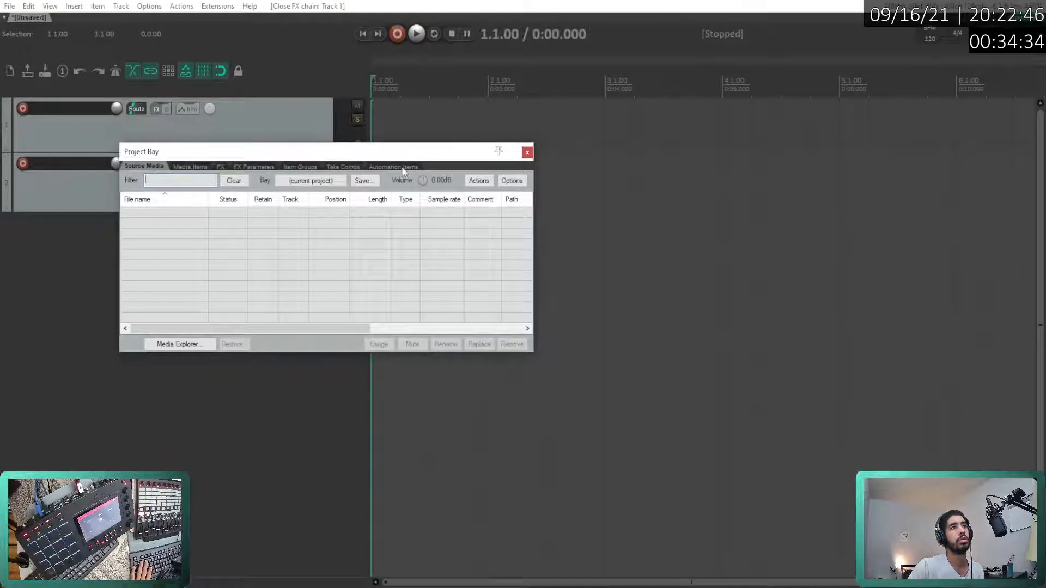
{"action": "left_click", "coordinate": [526, 153]}
- Open the Track Manager, look over the track list, and close it
{"action": "left_click", "coordinate": [50, 6]}
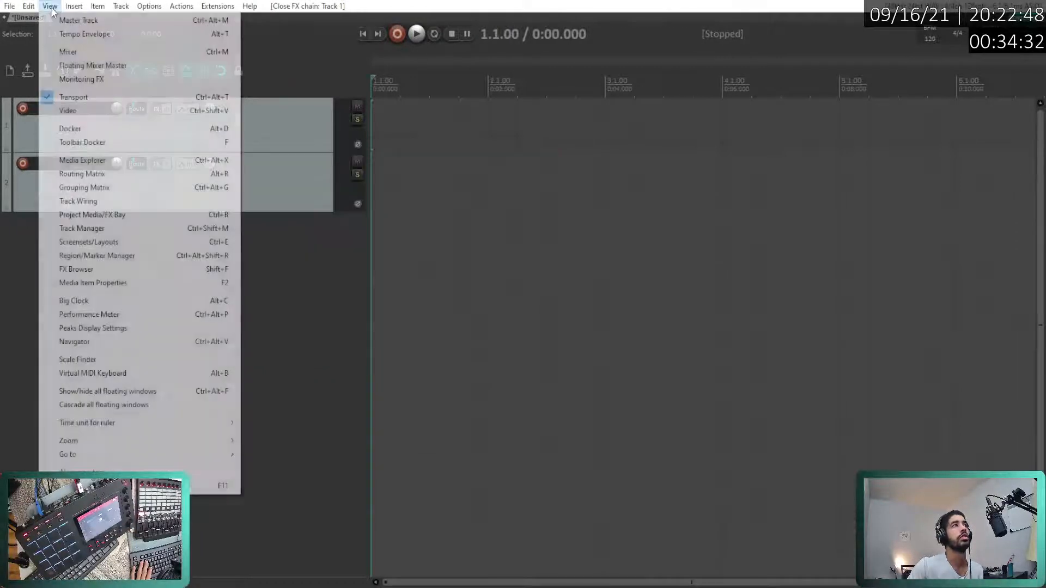
{"action": "left_click", "coordinate": [131, 231]}
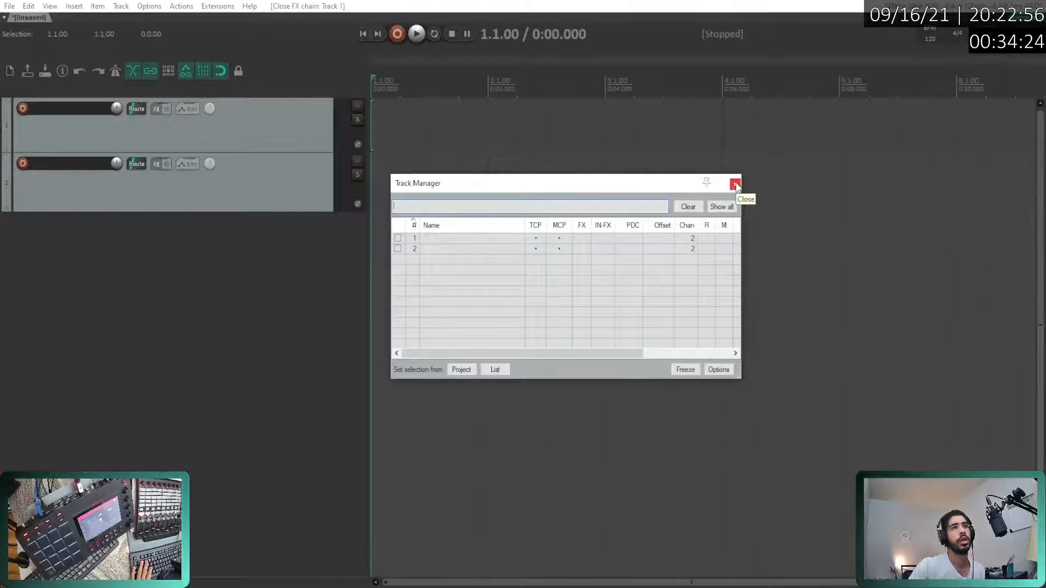
{"action": "left_click", "coordinate": [735, 184]}
- Open Screensets/Layouts, check the window sets and track view sets, and close it
{"action": "left_click", "coordinate": [50, 6]}
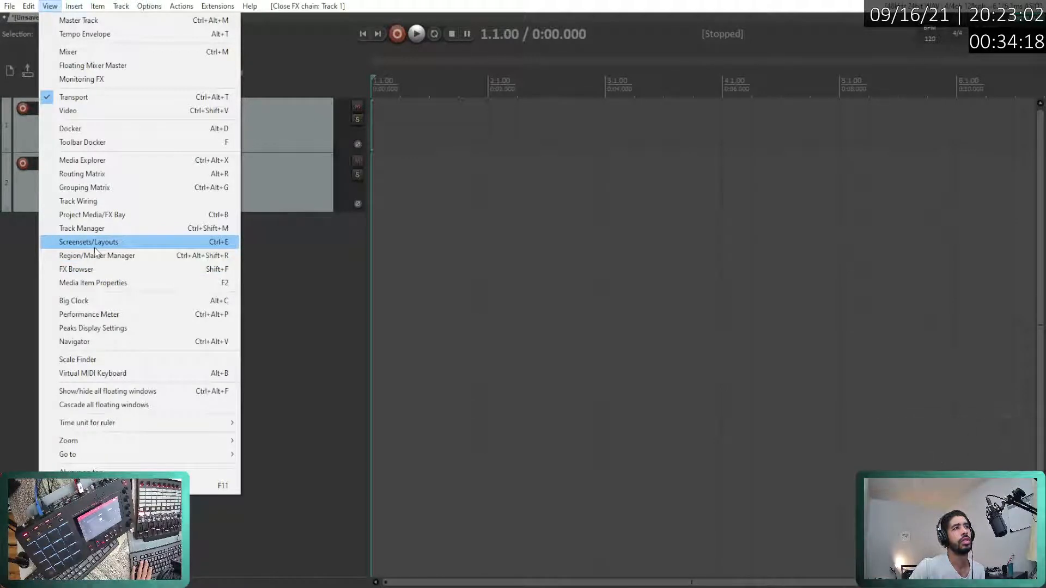
{"action": "left_click", "coordinate": [126, 246]}
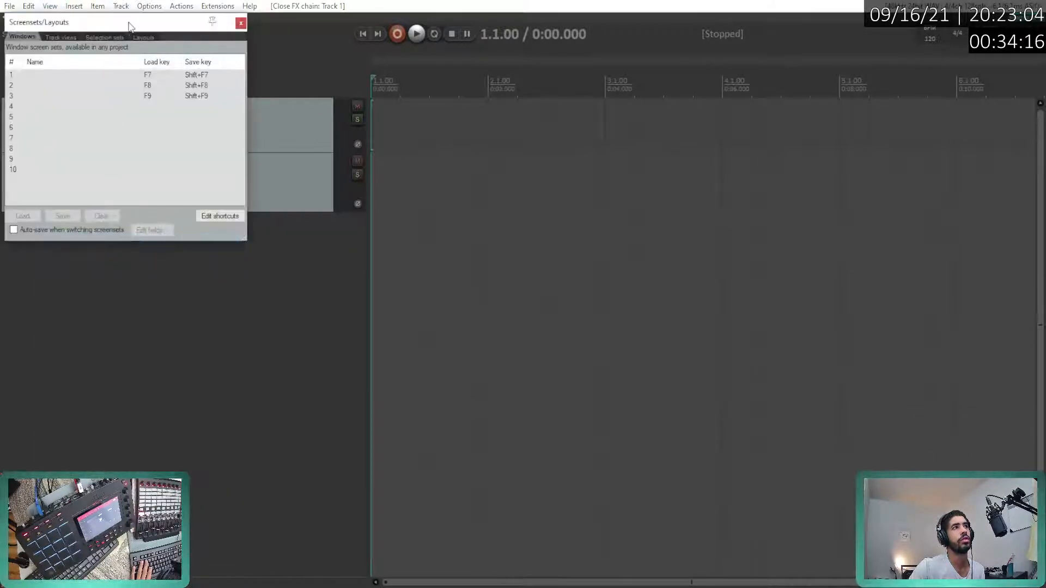
{"action": "left_click_drag", "start_coordinate": [146, 20], "coordinate": [324, 105]}
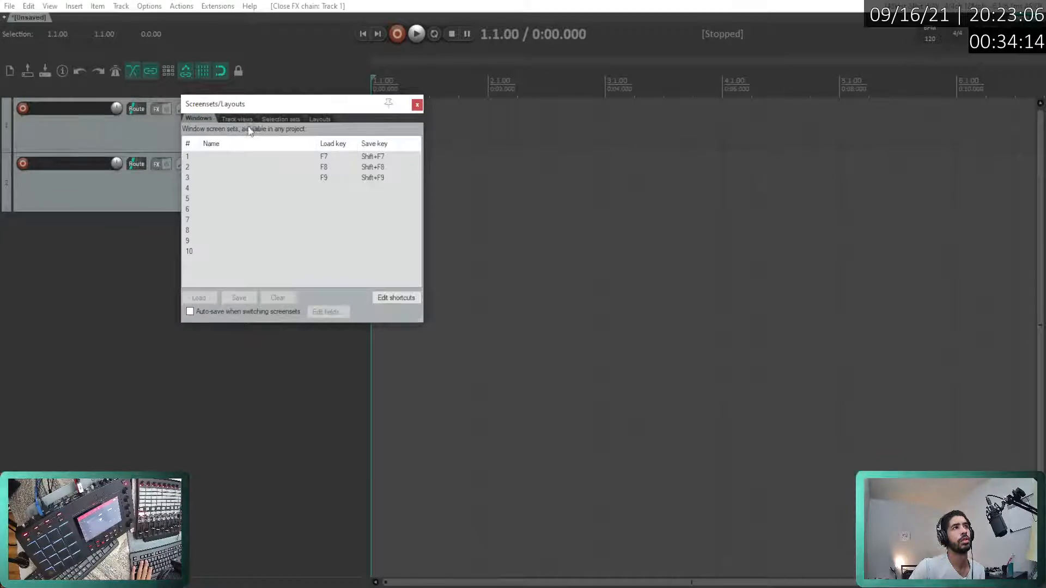
{"action": "left_click", "coordinate": [226, 119]}
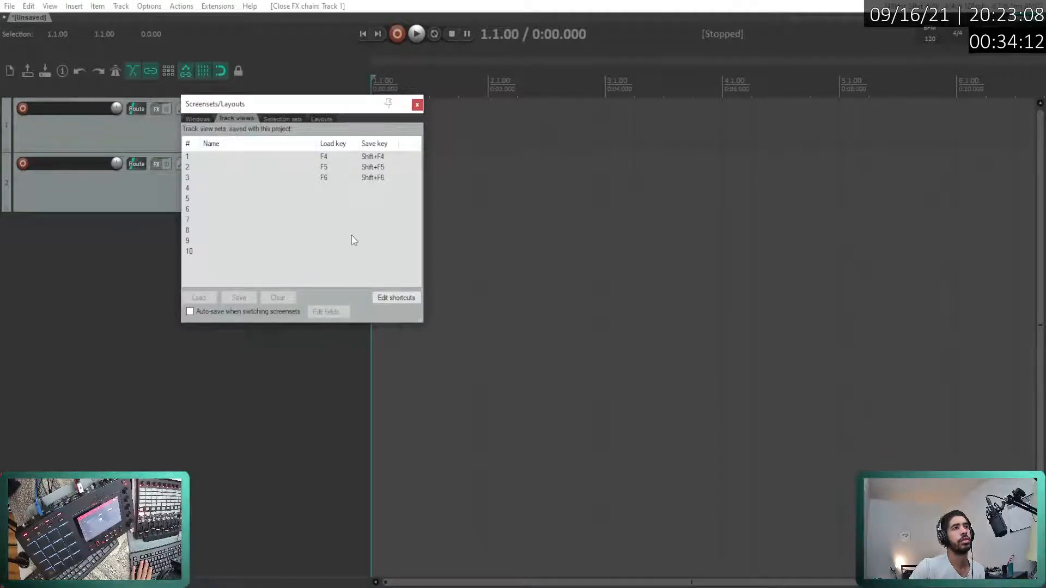
{"action": "left_click", "coordinate": [417, 104]}
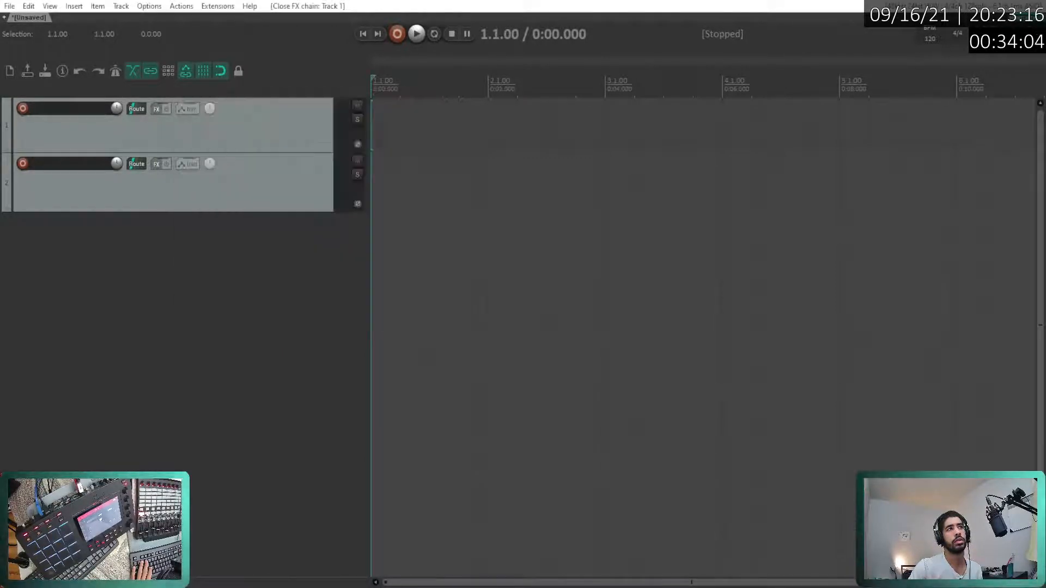
- Open the Region/Marker Manager, look over its region and marker options, and close it
{"action": "left_click", "coordinate": [50, 6]}
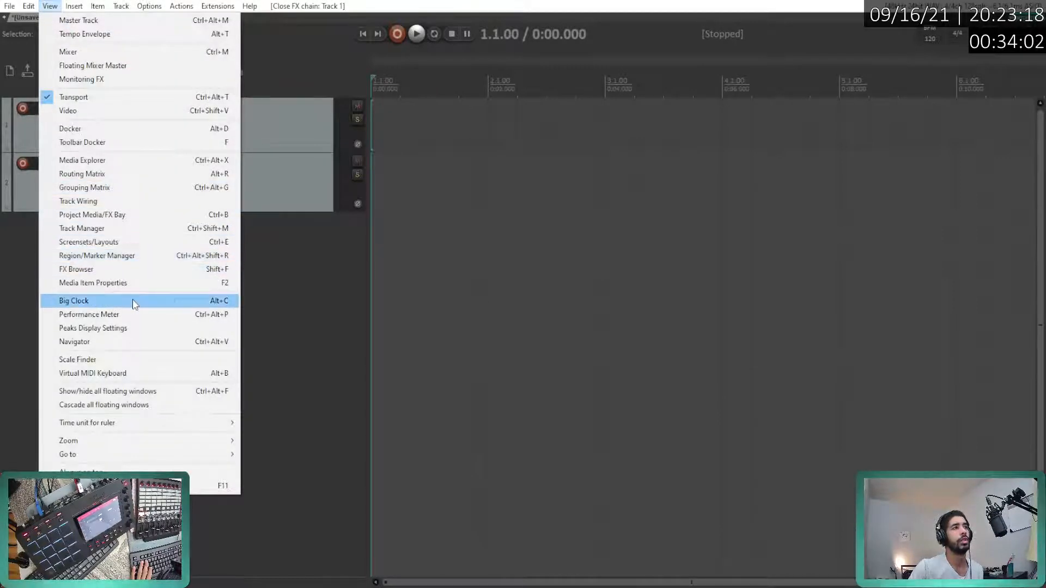
{"action": "left_click", "coordinate": [147, 264]}
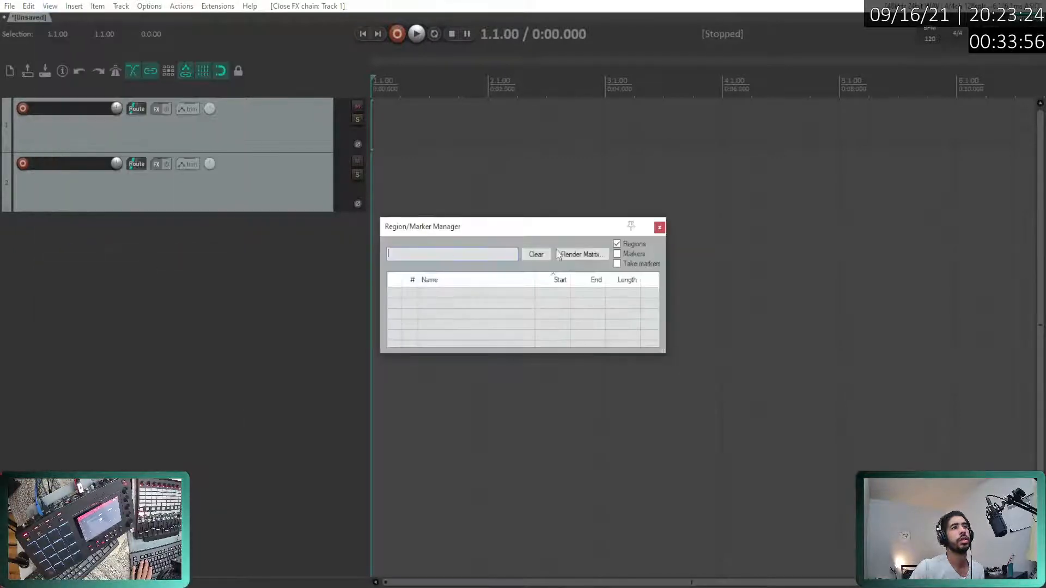
{"action": "left_click", "coordinate": [659, 227]}
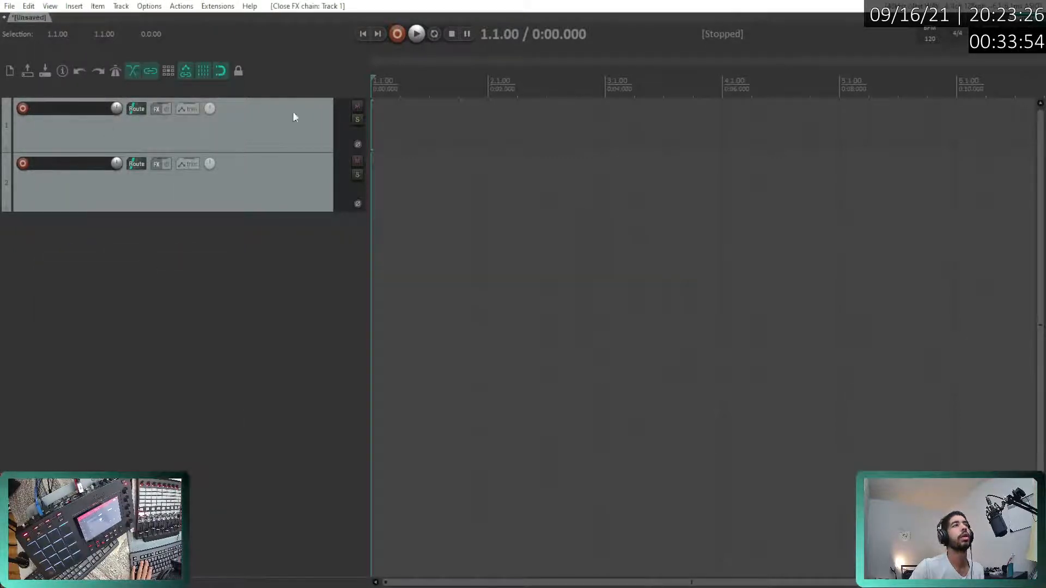
- Open the FX Browser, close it, and check the remaining view options without choosing one
{"action": "left_click", "coordinate": [50, 6]}
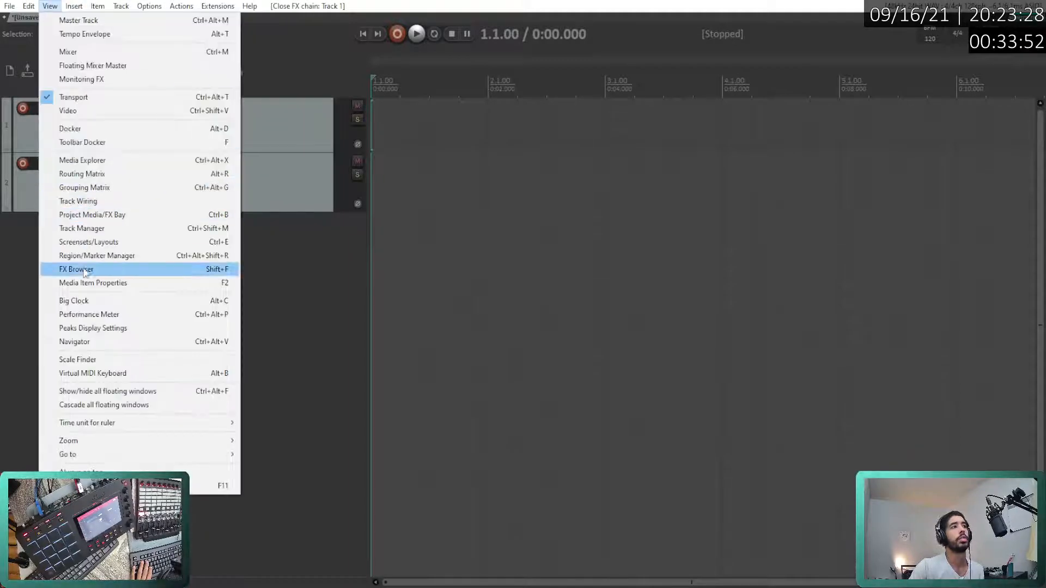
{"action": "left_click", "coordinate": [135, 271]}
{"action": "left_click", "coordinate": [754, 92]}
{"action": "left_click", "coordinate": [50, 7]}
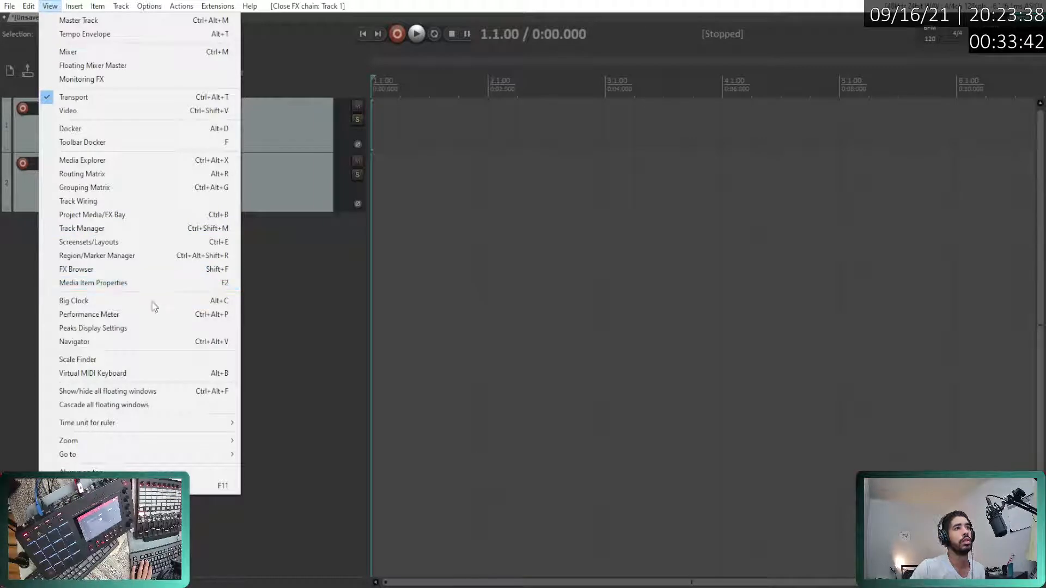
{"action": "left_click", "coordinate": [281, 276]}
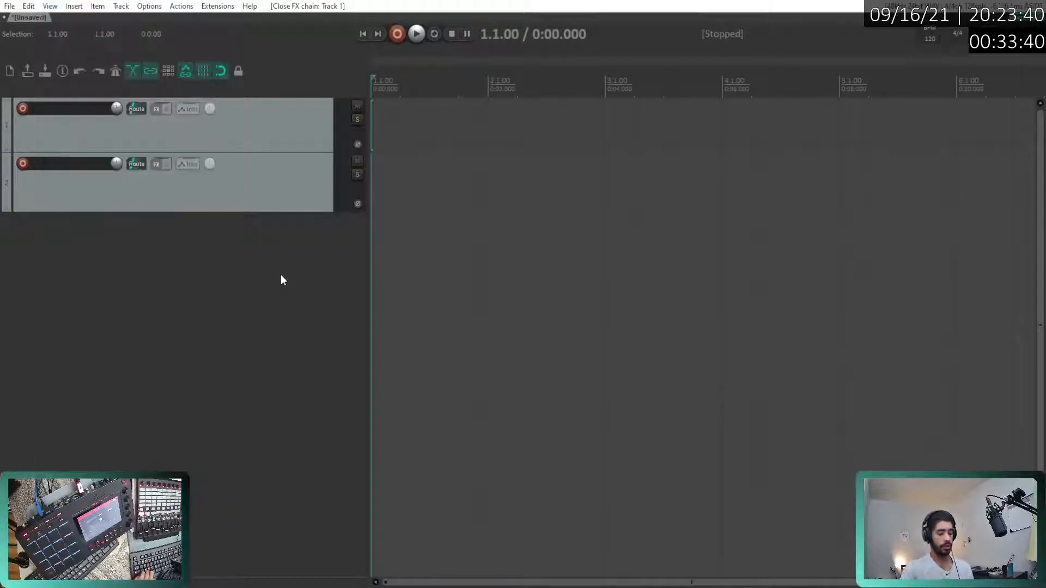
- Show and hide the FX browser for Track 1 repeatedly, clear its plugin filter, and close it
{"action": "key", "text": "shift+f"}
{"action": "type", "text": "F"}
{"action": "left_click", "coordinate": [754, 92]}
{"action": "key", "text": "shift+f"}
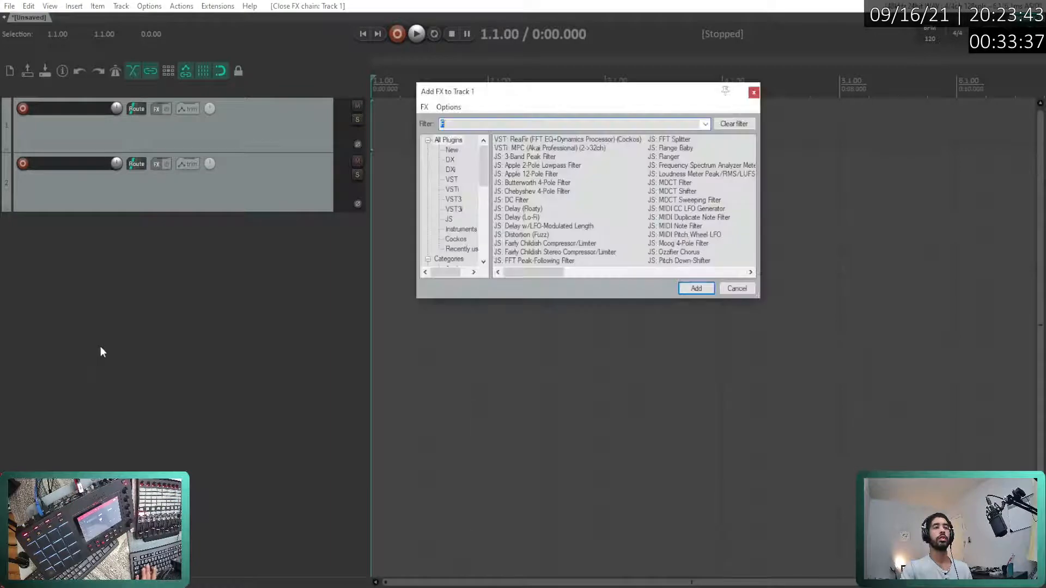
{"action": "left_click", "coordinate": [733, 124]}
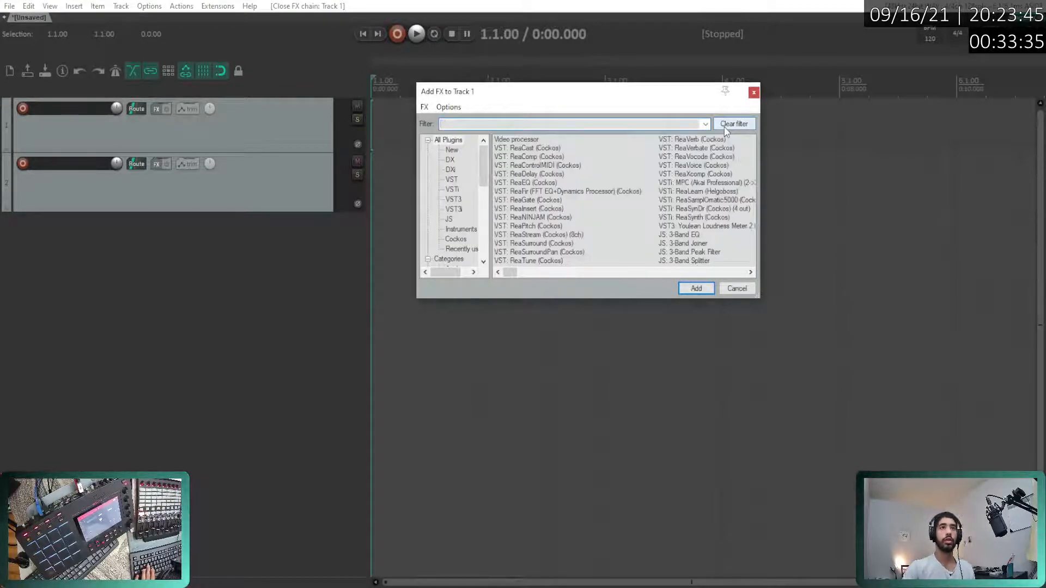
{"action": "left_click", "coordinate": [753, 92]}
- Toggle the Media Explorer, the mixer and the FX browser, leaving all of them hidden
{"action": "key", "text": "ctrl+alt+x"}
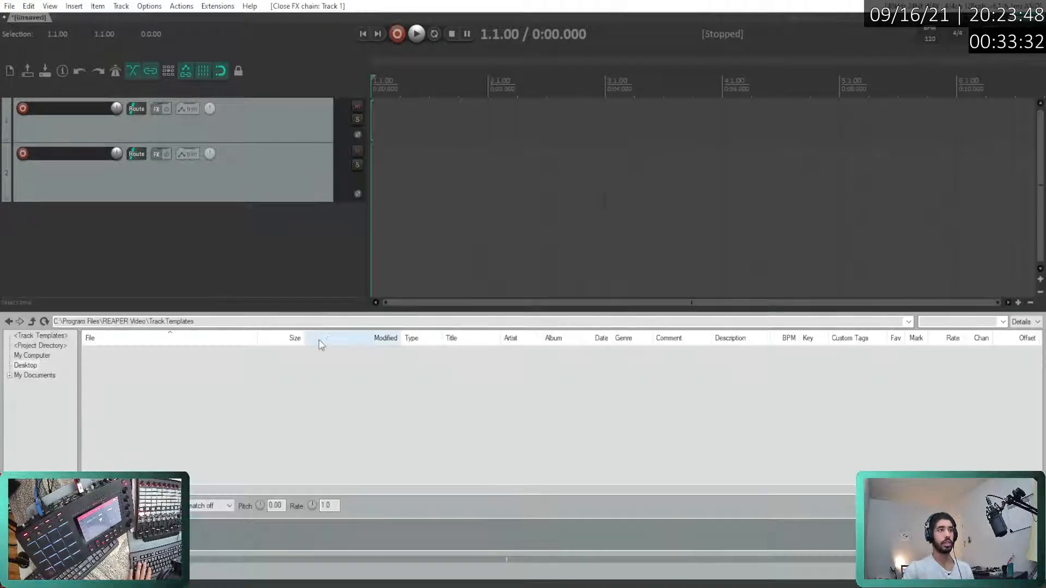
{"action": "key", "text": "ctrl+alt+x"}
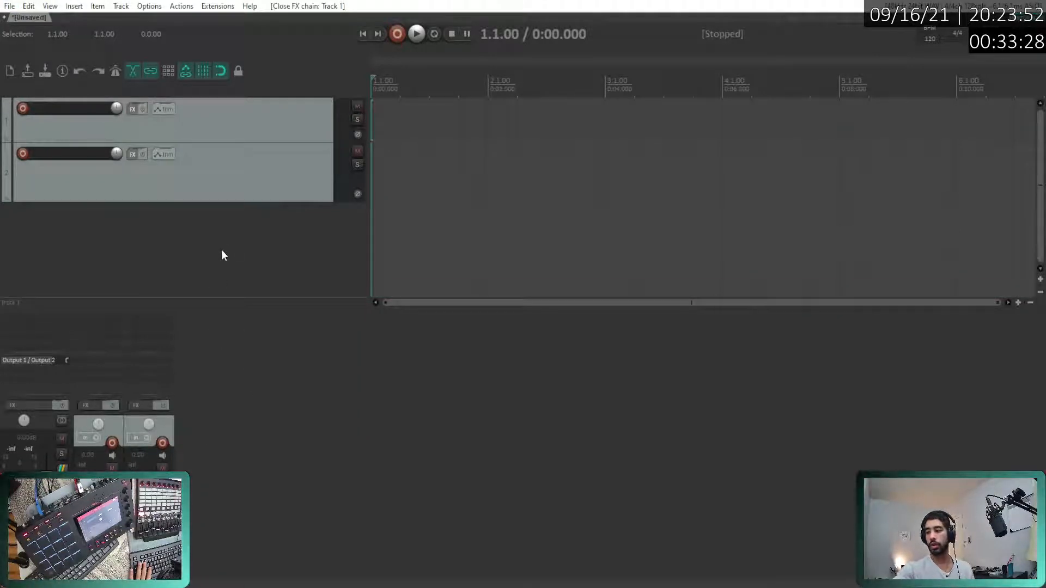
{"action": "key", "text": "ctrl+m"}
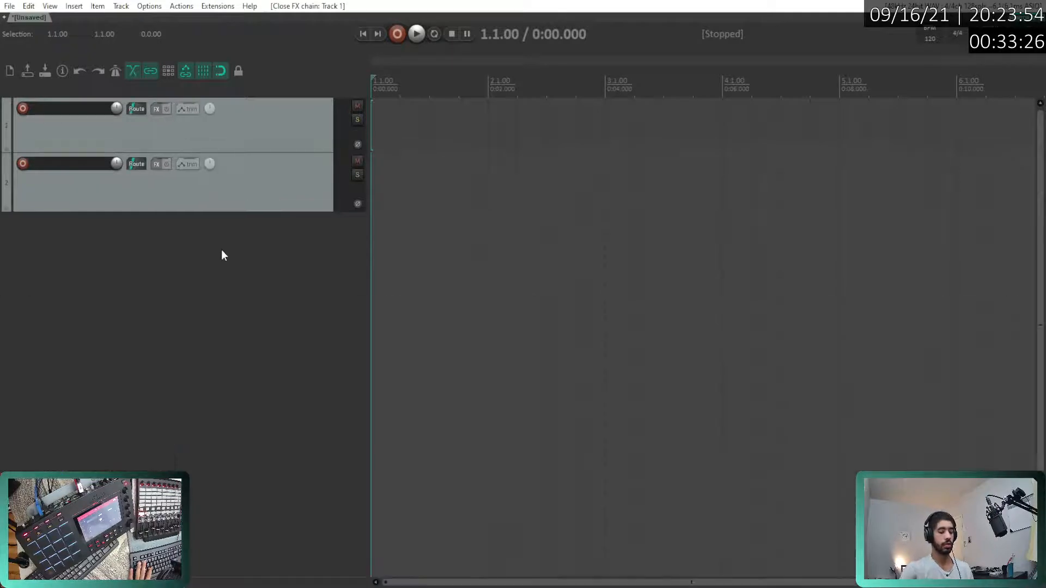
{"action": "key", "text": "f"}
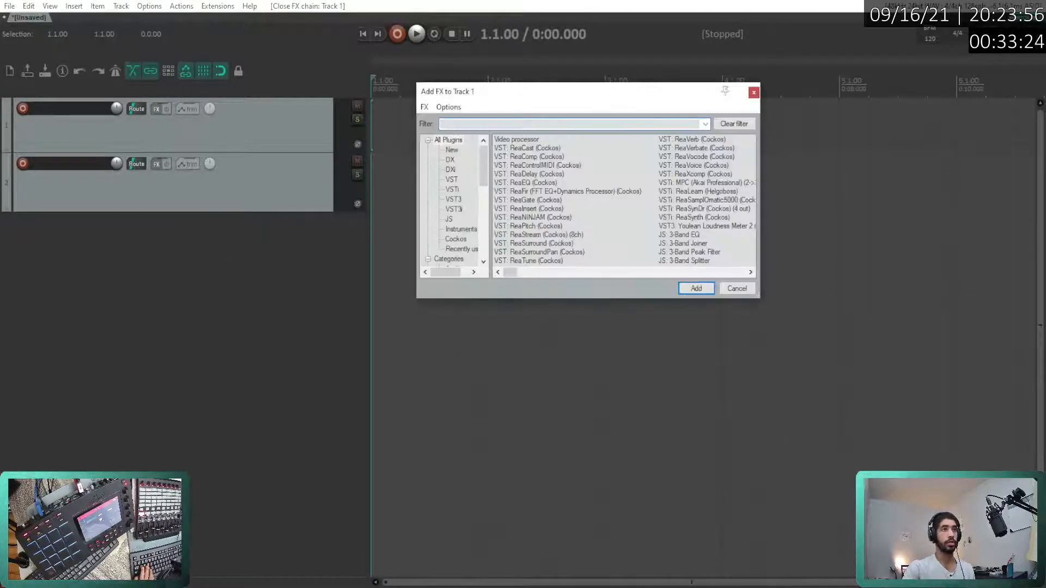
{"action": "left_click", "coordinate": [753, 92]}
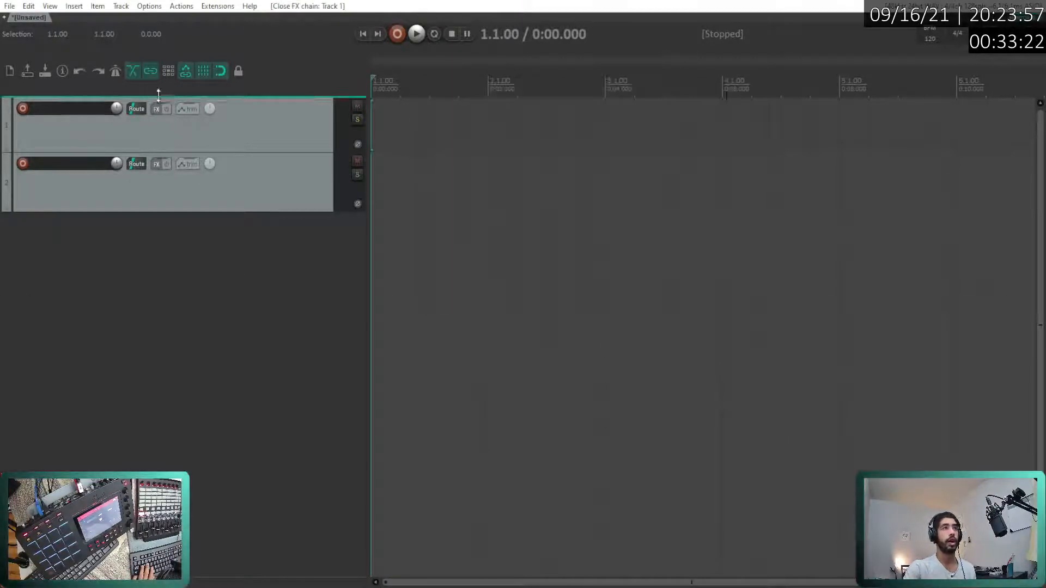
- Open the Big Clock, move it over the arrange area, and play the project briefly to watch it count
{"action": "left_click", "coordinate": [49, 7]}
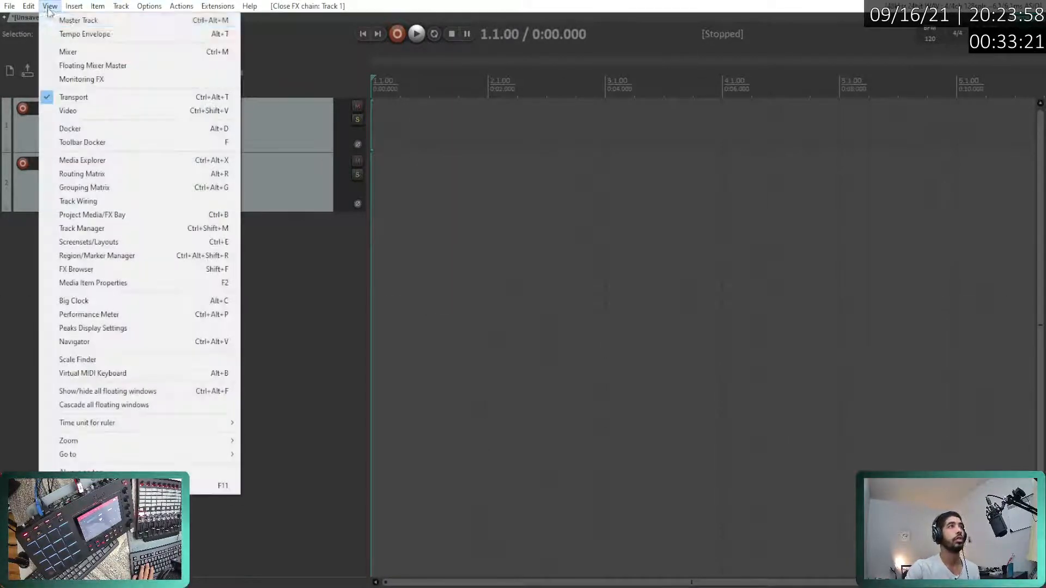
{"action": "left_click", "coordinate": [135, 306]}
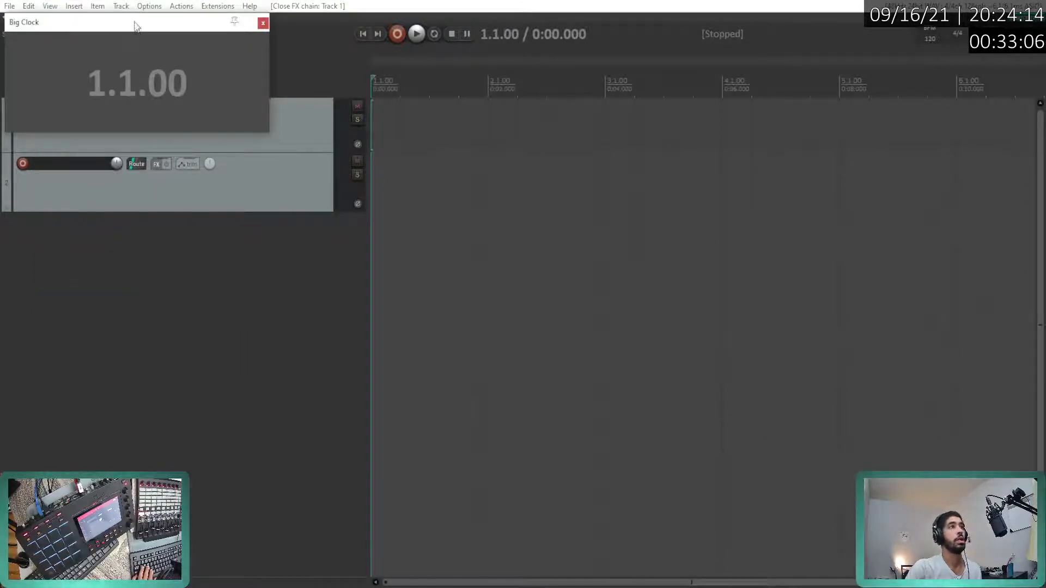
{"action": "left_click_drag", "start_coordinate": [137, 23], "coordinate": [384, 149]}
{"action": "key", "text": "space"}
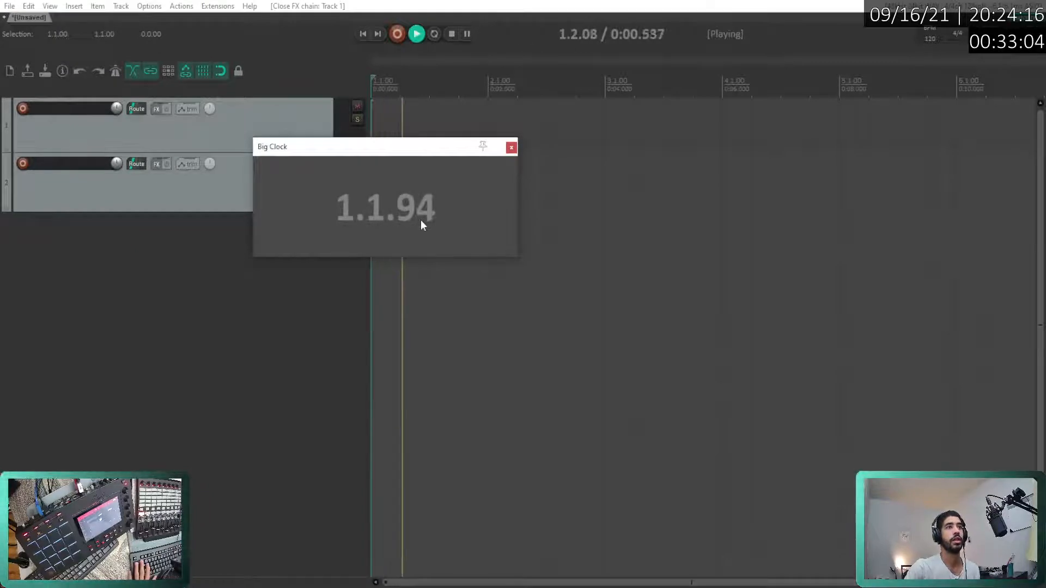
{"action": "key", "text": "space"}
- Move the Big Clock up to the ruler, review its time unit, color and visual click background image choices, and close it
{"action": "left_click_drag", "start_coordinate": [413, 154], "coordinate": [624, 69]}
{"action": "right_click", "coordinate": [605, 134]}
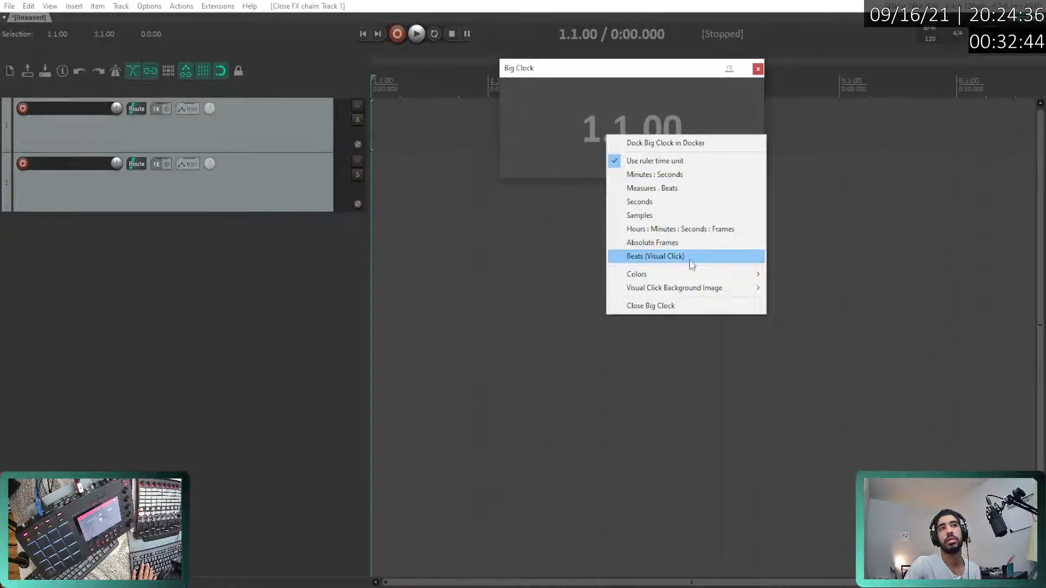
{"action": "mouse_move", "coordinate": [672, 280]}
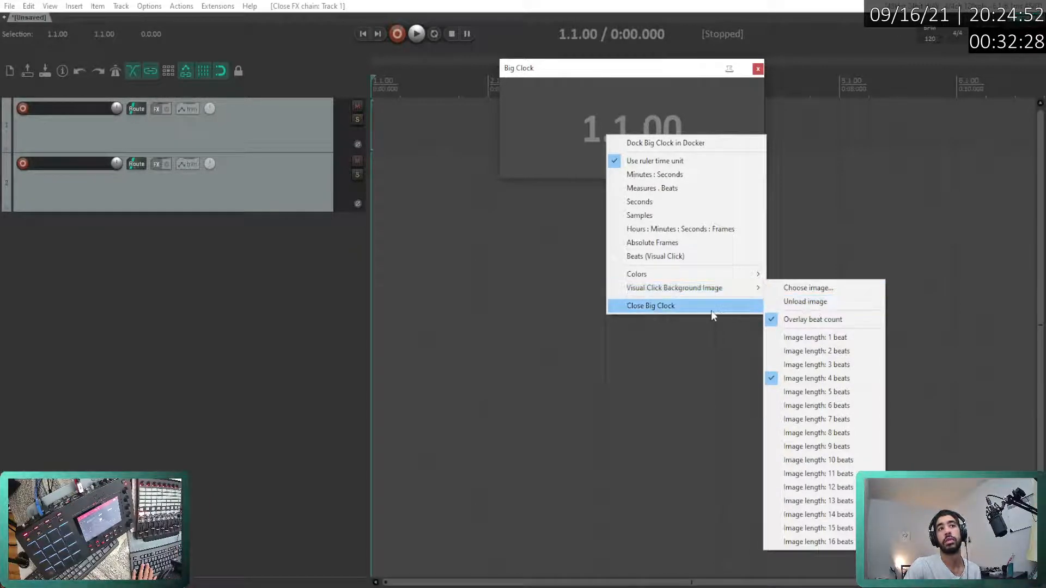
{"action": "left_click", "coordinate": [670, 305]}
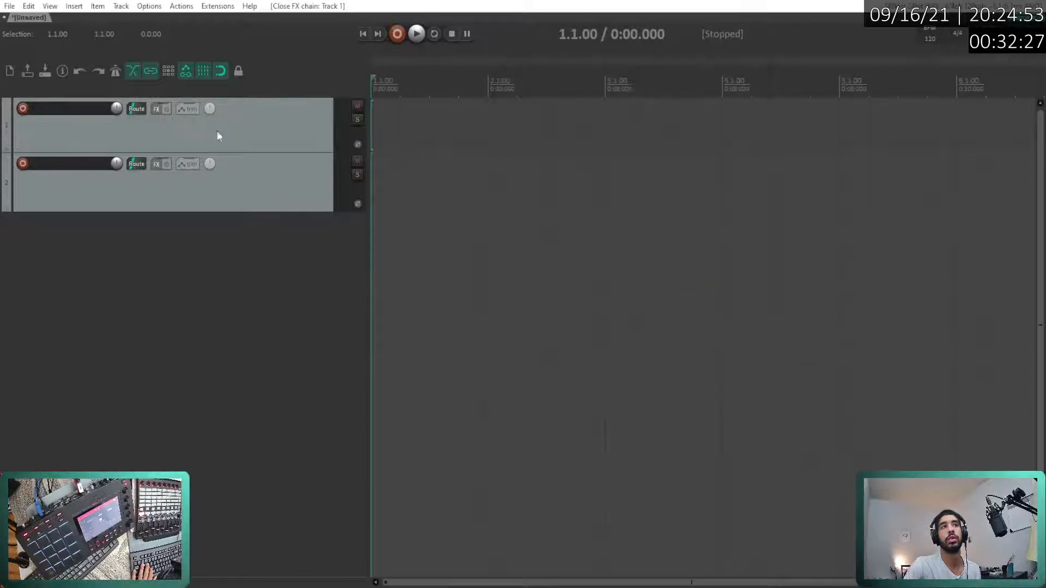
- Open the Performance Meter, check the CPU, disk, RAM and per-track usage, and close it
{"action": "left_click", "coordinate": [50, 6]}
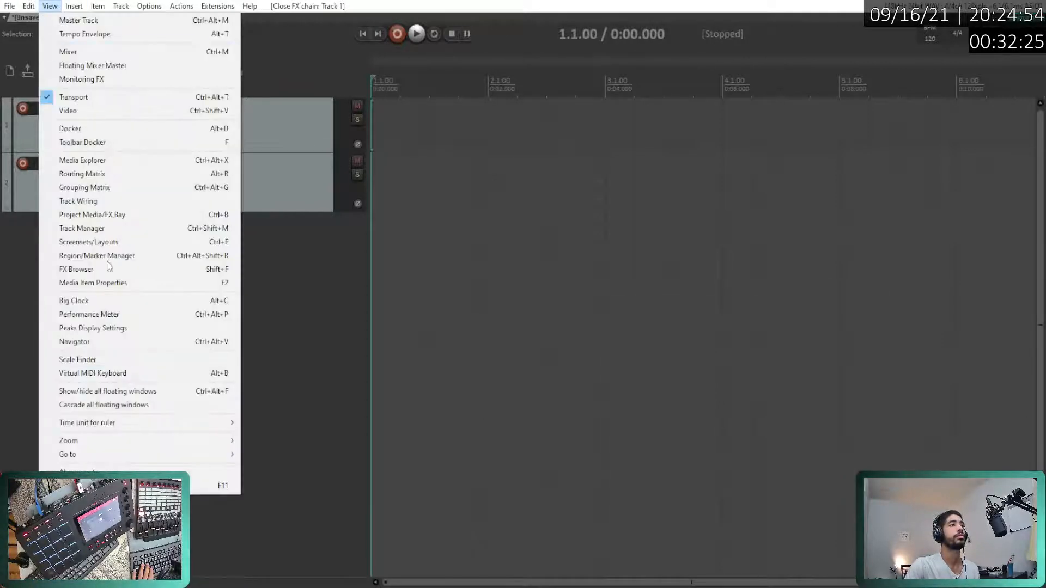
{"action": "left_click", "coordinate": [182, 320]}
{"action": "left_click_drag", "start_coordinate": [70, 27], "coordinate": [322, 169]}
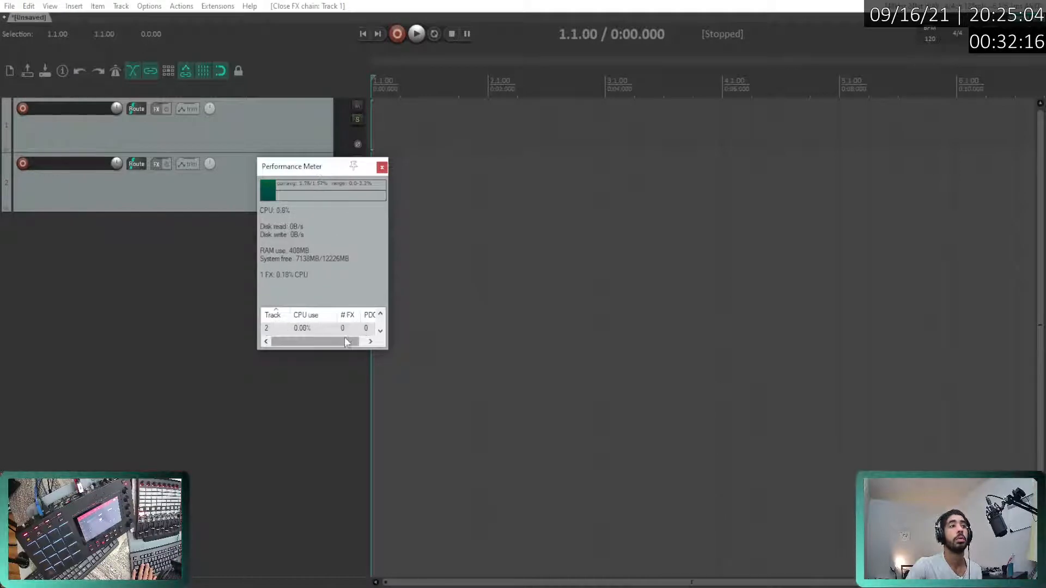
{"action": "left_click", "coordinate": [381, 168]}
- Open Peaks Display Settings, check the display mode choices and the gain slider without changing them, and close it
{"action": "left_click", "coordinate": [49, 6]}
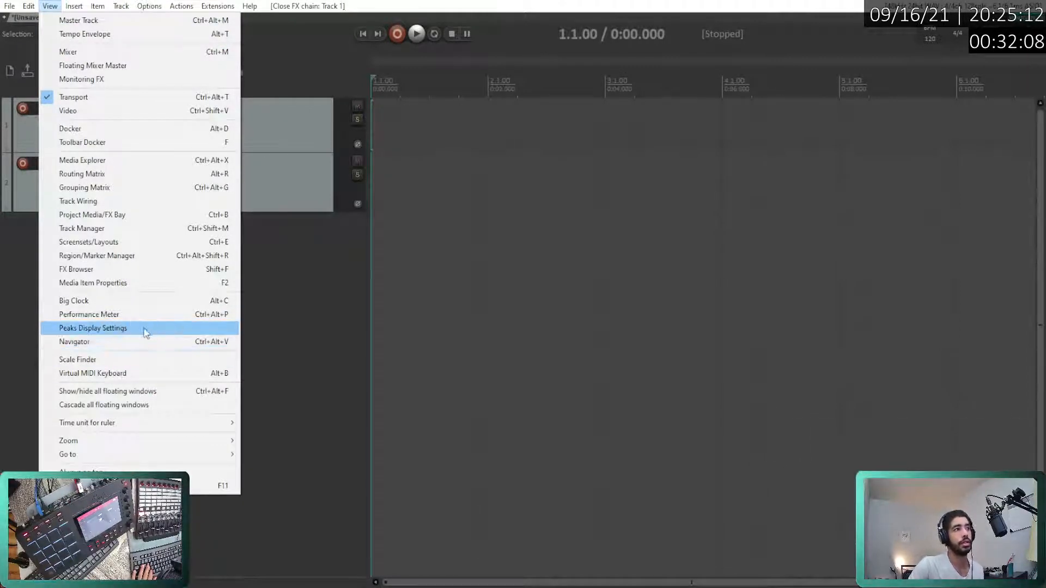
{"action": "left_click", "coordinate": [124, 330]}
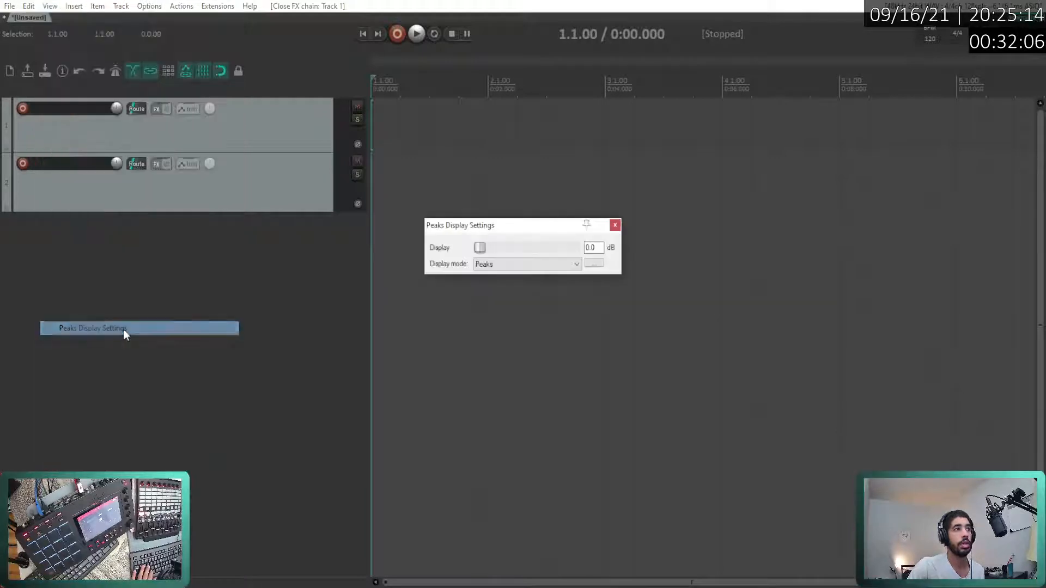
{"action": "left_click", "coordinate": [497, 265]}
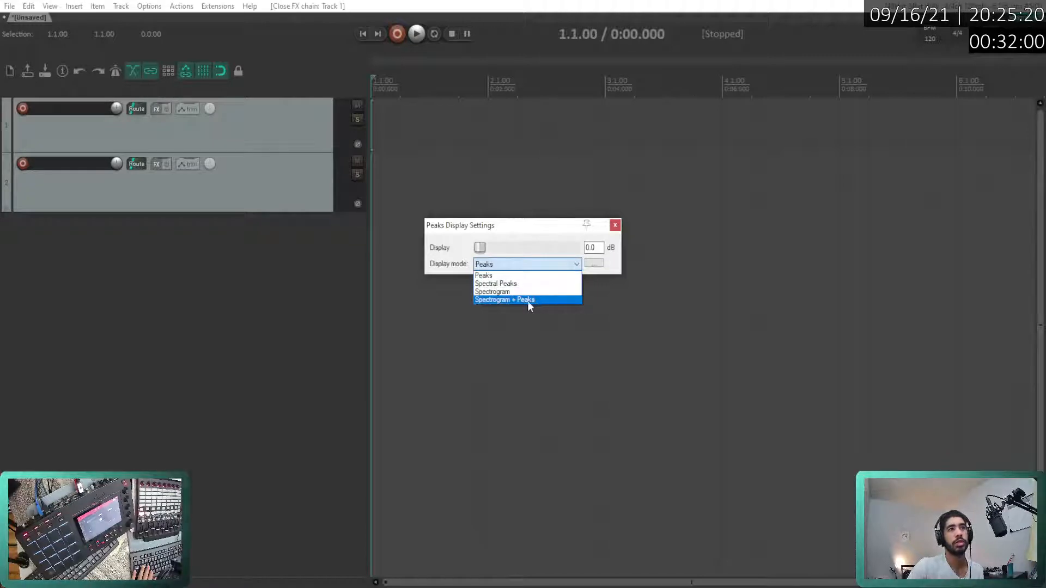
{"action": "left_click", "coordinate": [480, 248]}
{"action": "mouse_move", "coordinate": [480, 247]}
{"action": "left_mouse_down"}
{"action": "mouse_move", "coordinate": [516, 249]}
{"action": "mouse_move", "coordinate": [479, 249]}
{"action": "left_mouse_up"}
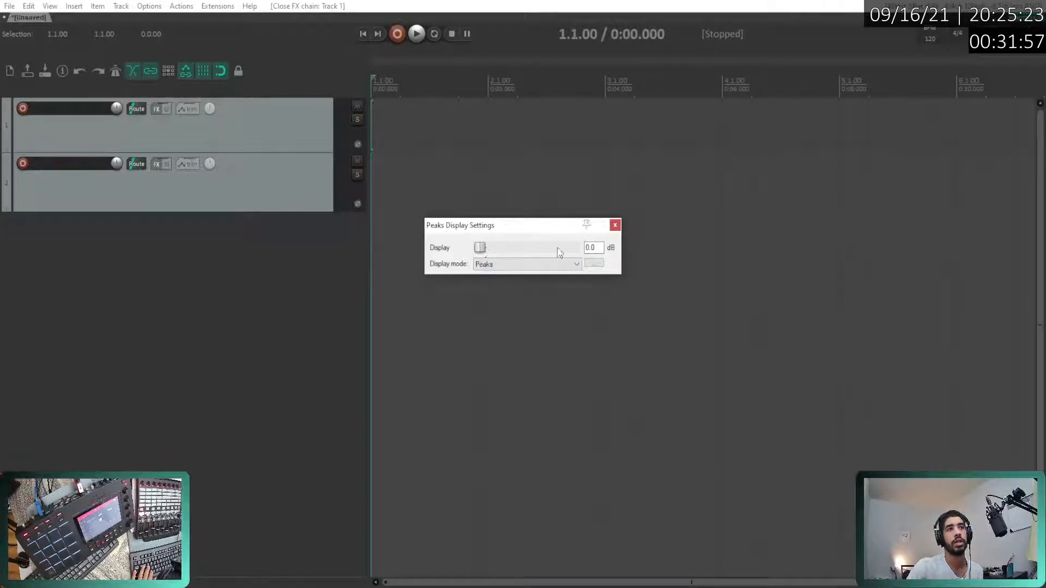
{"action": "left_click", "coordinate": [615, 226]}
- Open the Navigator, move it beside the arrange area, try moving its view region, and close it
{"action": "left_click", "coordinate": [50, 6]}
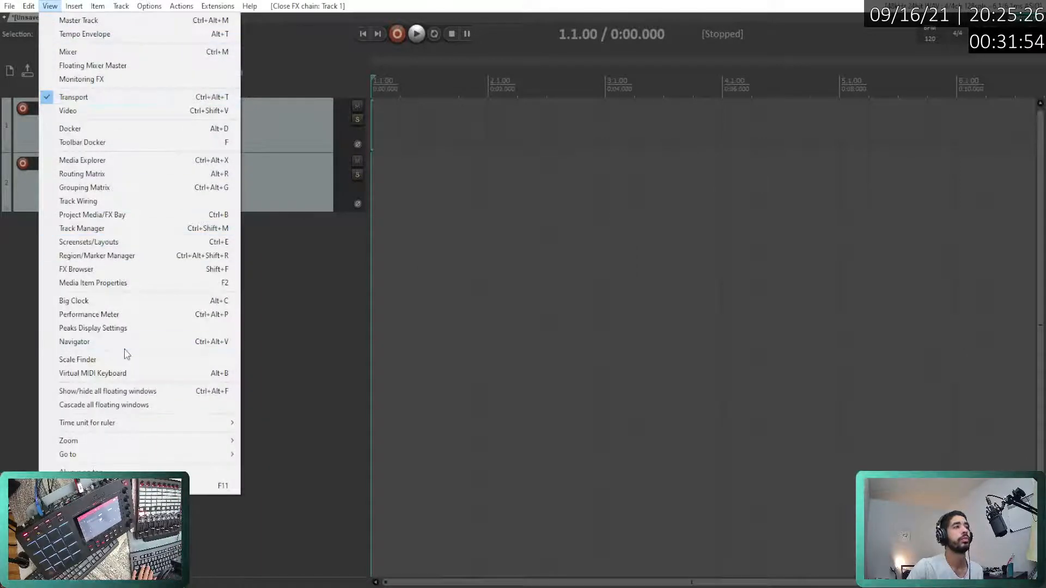
{"action": "left_click", "coordinate": [169, 342]}
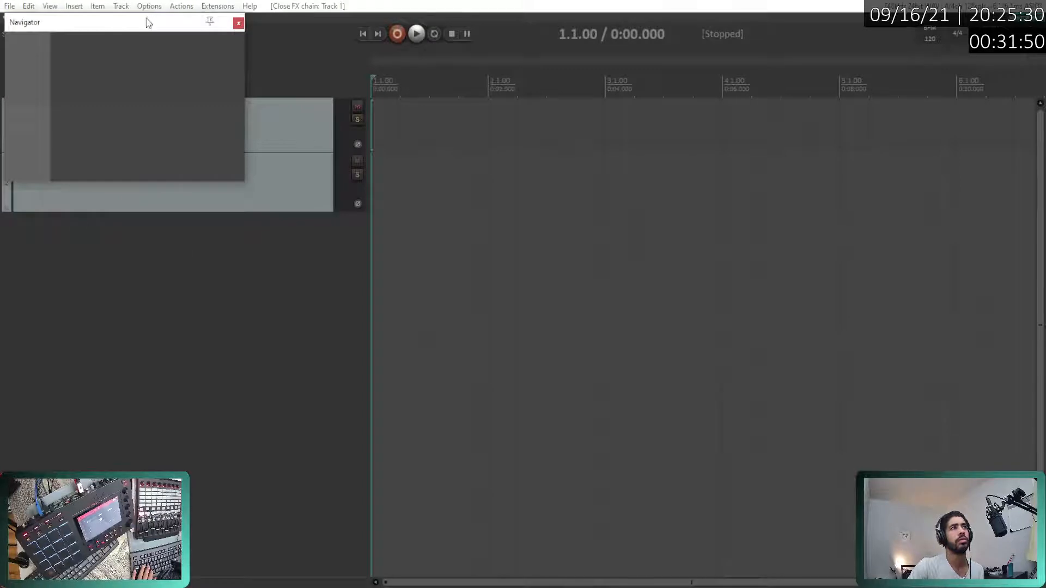
{"action": "left_click_drag", "start_coordinate": [145, 21], "coordinate": [448, 190]}
{"action": "left_click", "coordinate": [339, 235]}
{"action": "left_click_drag", "start_coordinate": [339, 235], "coordinate": [307, 182]}
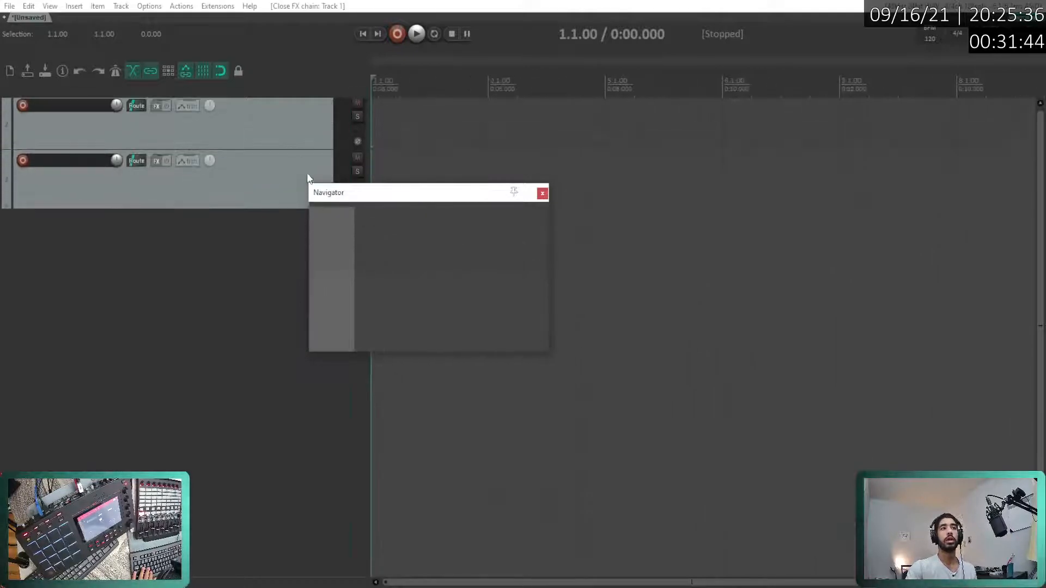
{"action": "left_click_drag", "start_coordinate": [390, 289], "coordinate": [233, 365]}
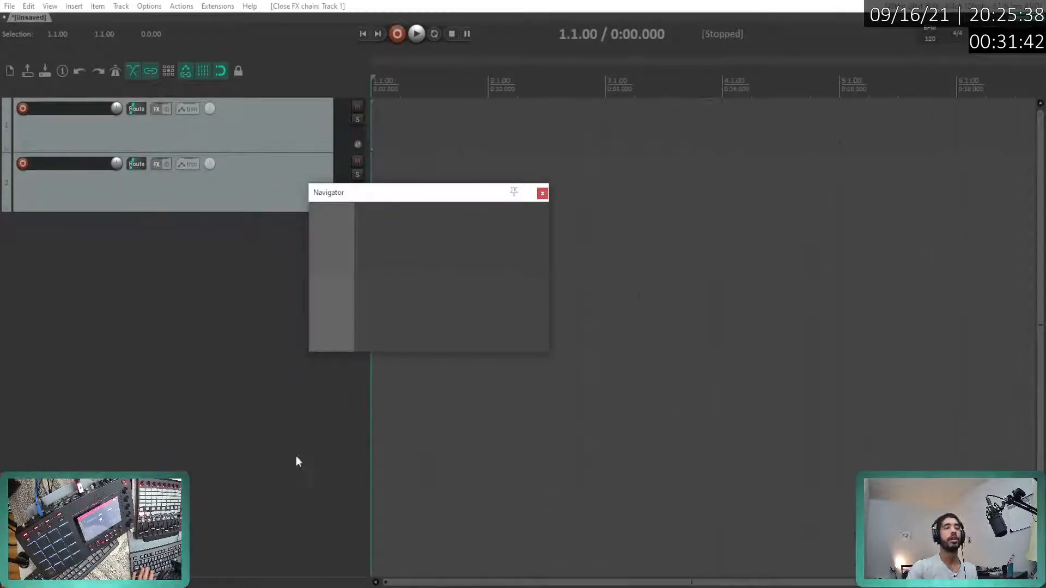
{"action": "left_click", "coordinate": [542, 192]}
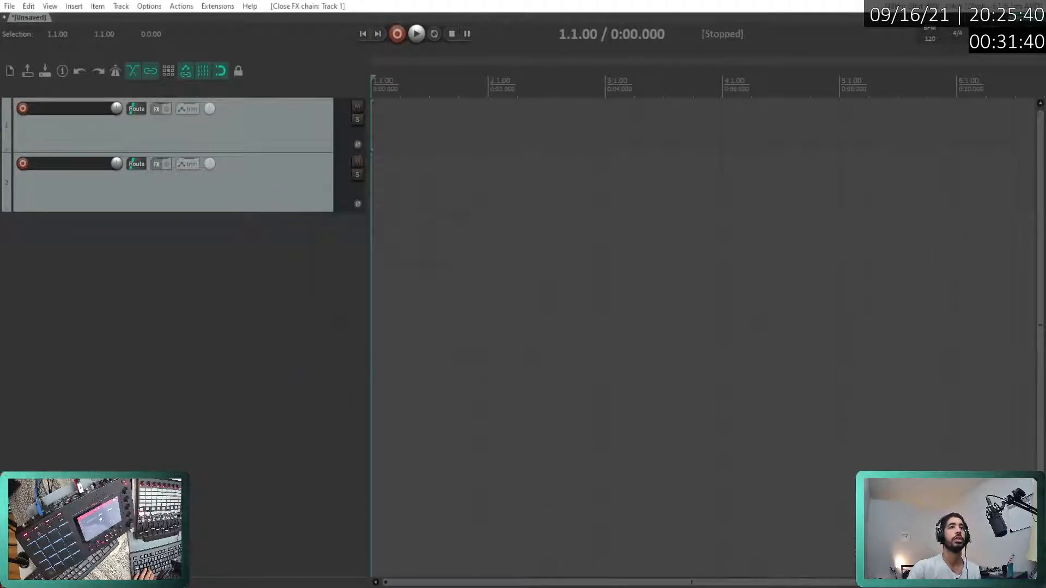
- Review the ruler time unit choices and the available zoom commands without choosing any of them
{"action": "left_click", "coordinate": [54, 8]}
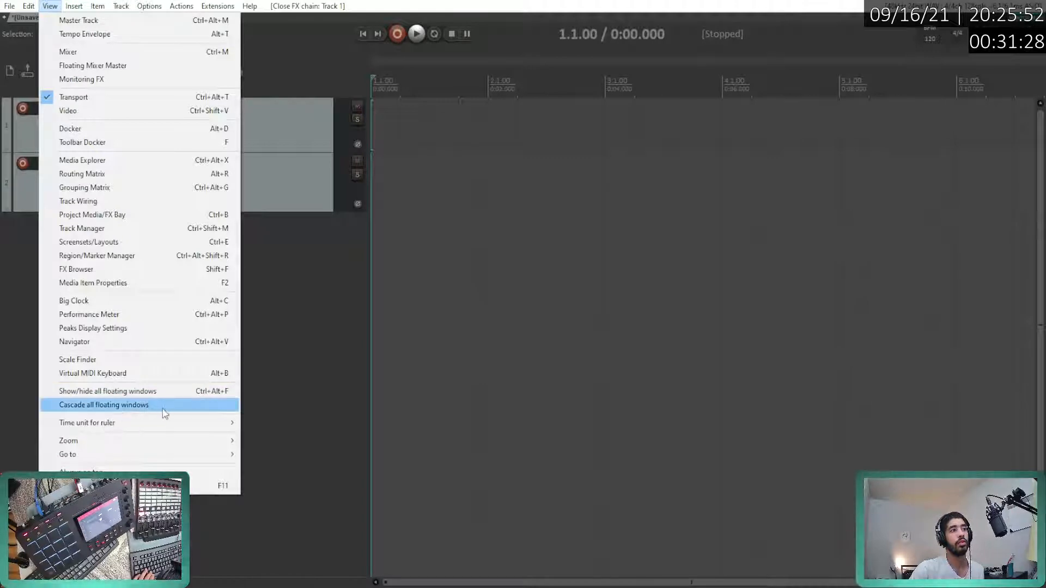
{"action": "mouse_move", "coordinate": [122, 429]}
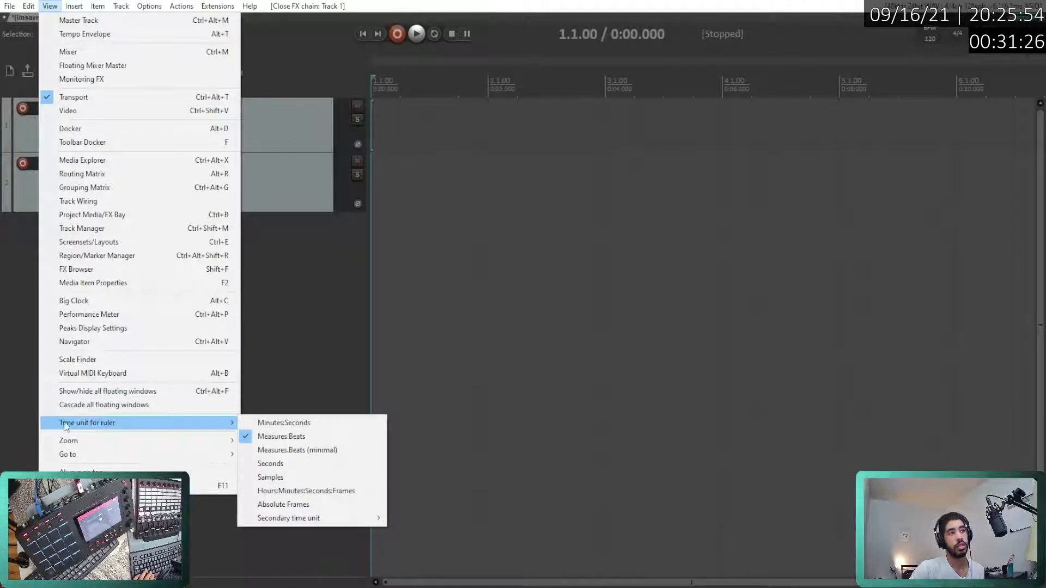
{"action": "mouse_move", "coordinate": [243, 517]}
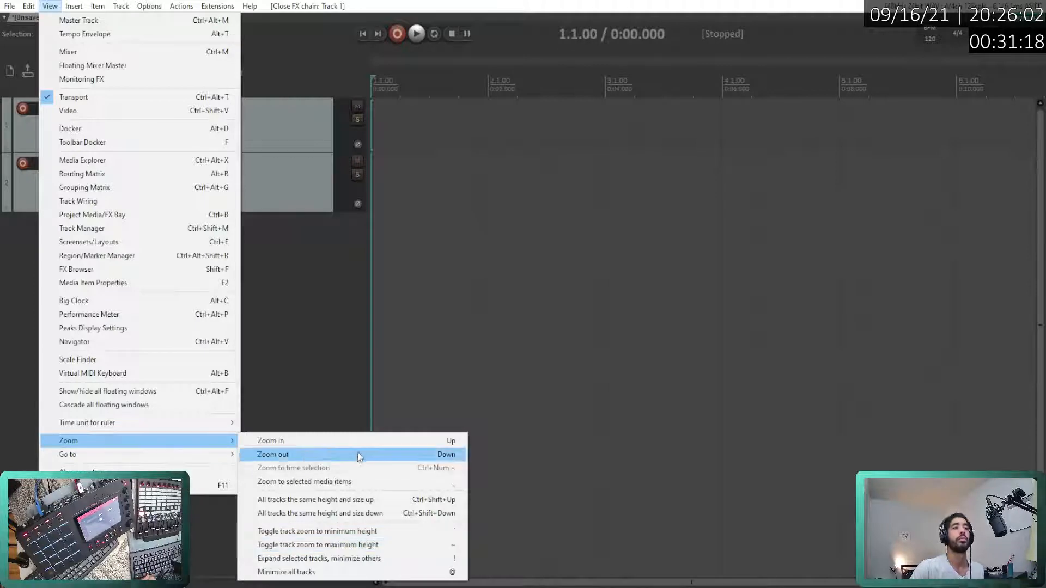
{"action": "mouse_move", "coordinate": [181, 455]}
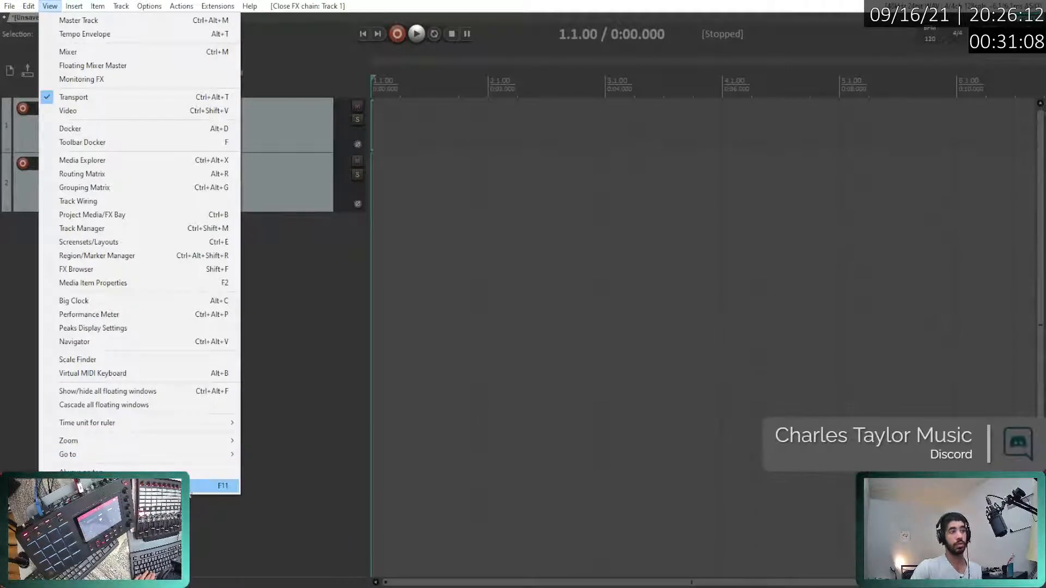
{"action": "left_click", "coordinate": [278, 421]}
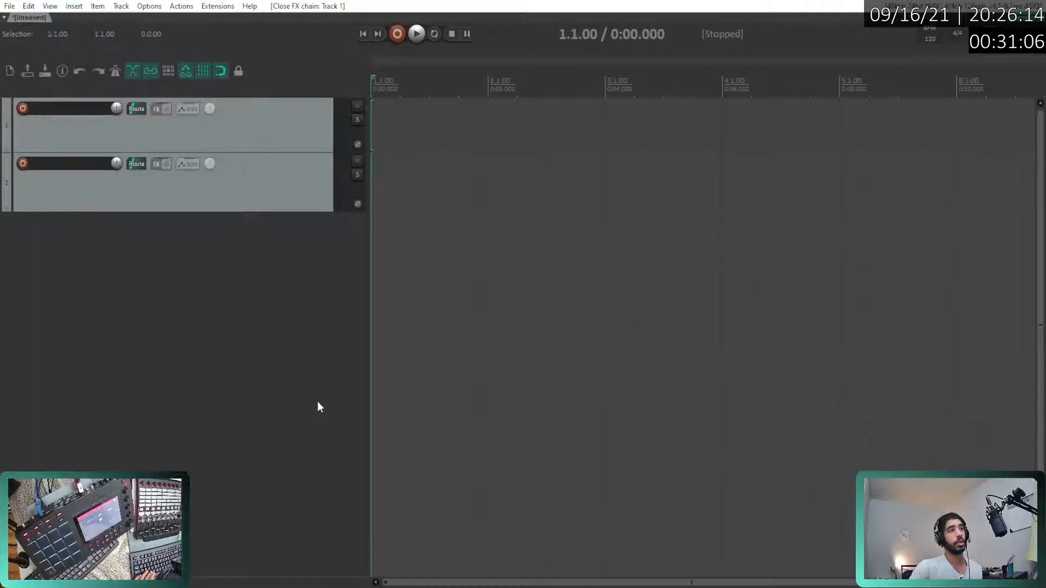
{"action": "left_click", "coordinate": [54, 6]}
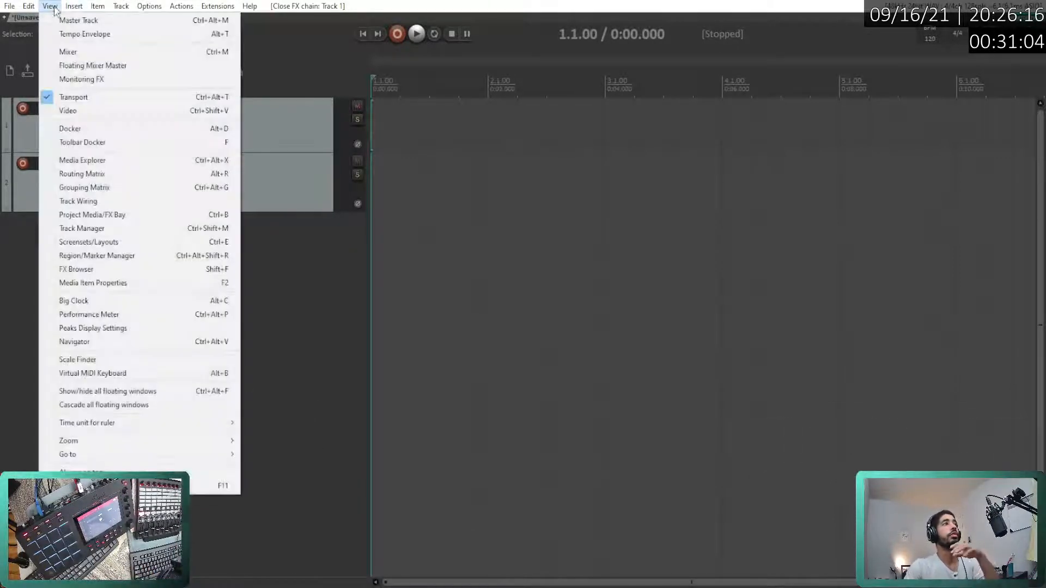
{"action": "left_click", "coordinate": [298, 342]}
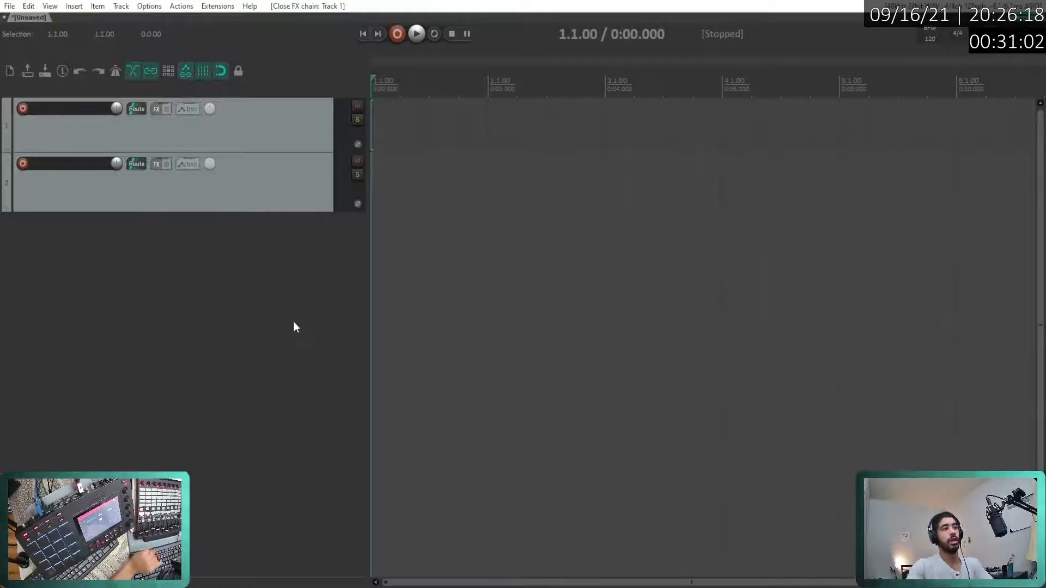
- Narrow the track control area and review track 1's sends, receives and hardware output routing choices
{"action": "left_click_drag", "start_coordinate": [370, 140], "coordinate": [272, 144]}
{"action": "left_click", "coordinate": [135, 110]}
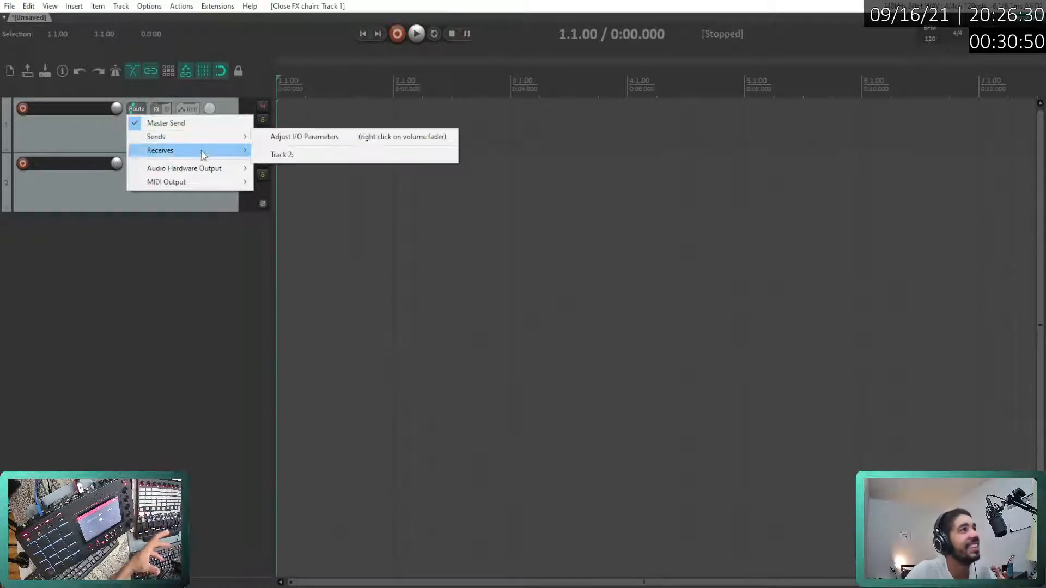
{"action": "mouse_move", "coordinate": [209, 174]}
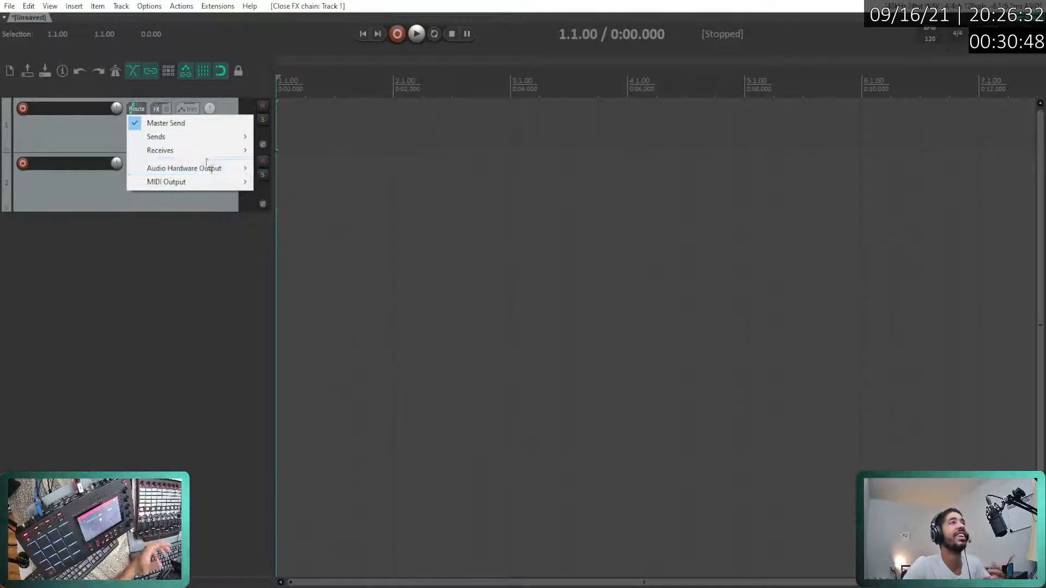
{"action": "left_click", "coordinate": [137, 247]}
- Show the mixer below the tracks, hide it, and show it again
{"action": "key", "text": "ctrl+m"}
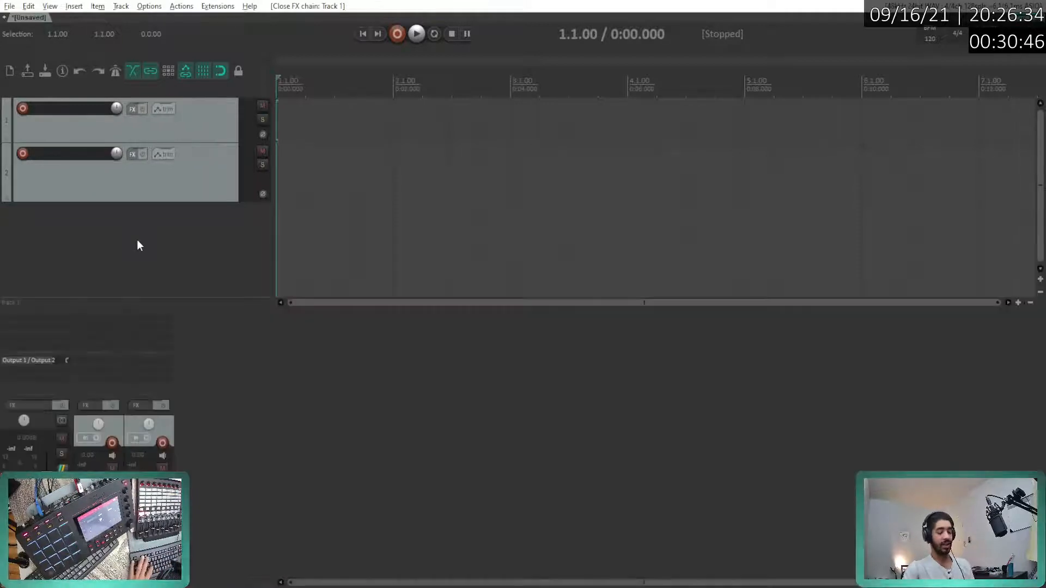
{"action": "key", "text": "ctrl+m"}
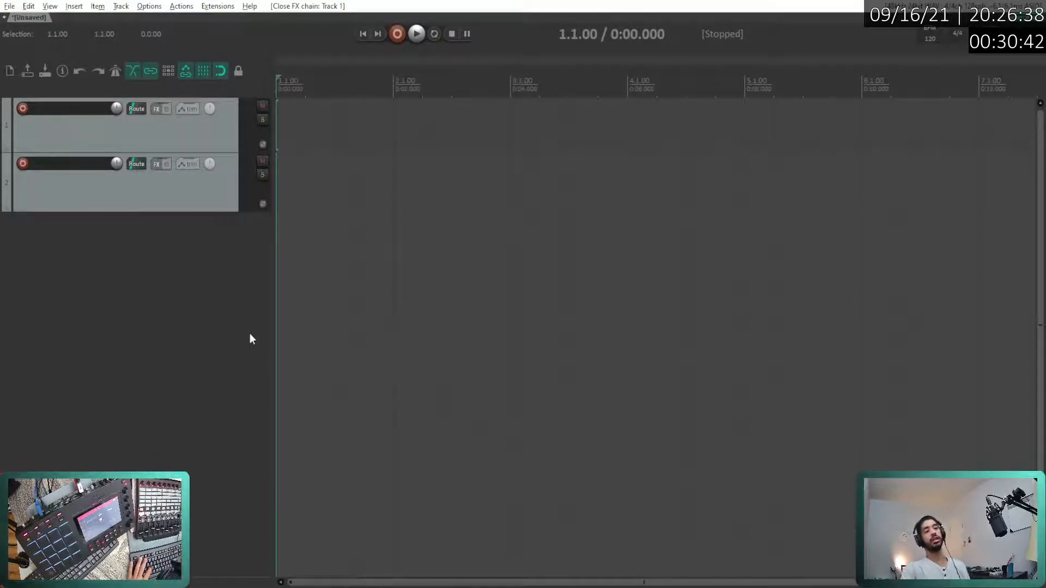
{"action": "key", "text": "ctrl+m"}
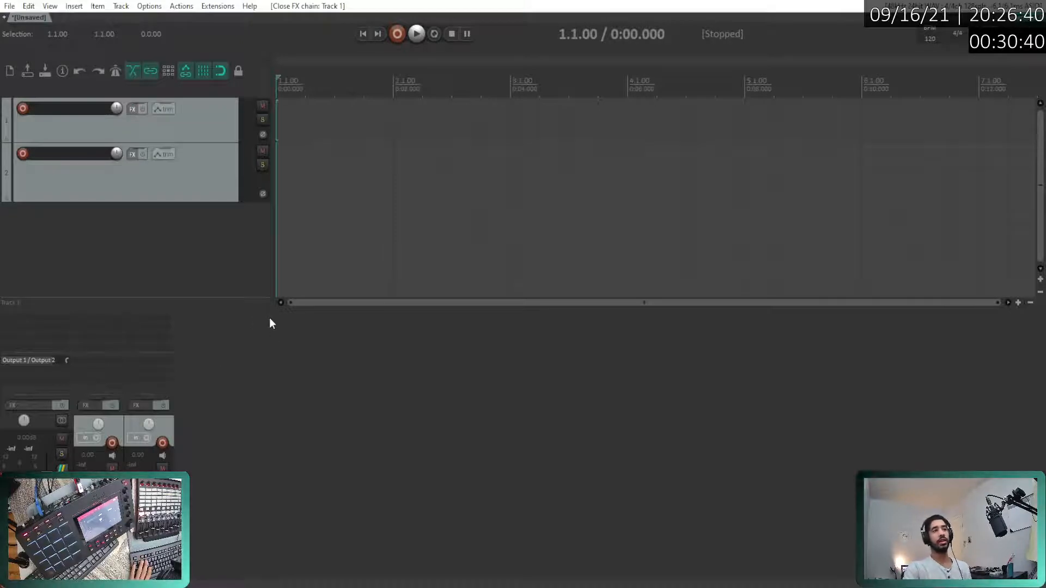
- Hide the mixer so the track and arrange area takes up the full height
{"action": "left_click_drag", "start_coordinate": [223, 308], "coordinate": [227, 221]}
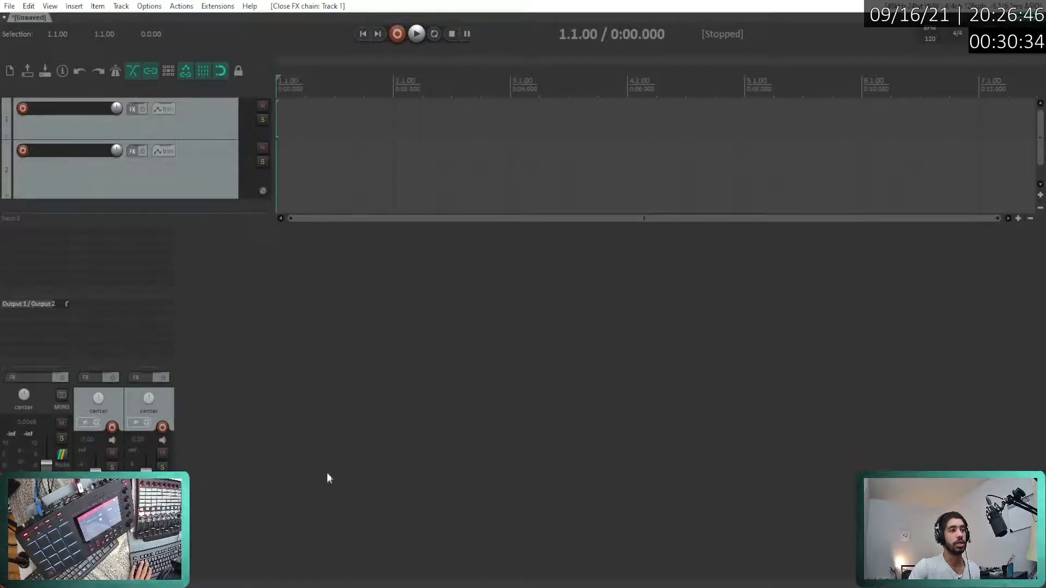
{"action": "key", "text": "ctrl+m"}
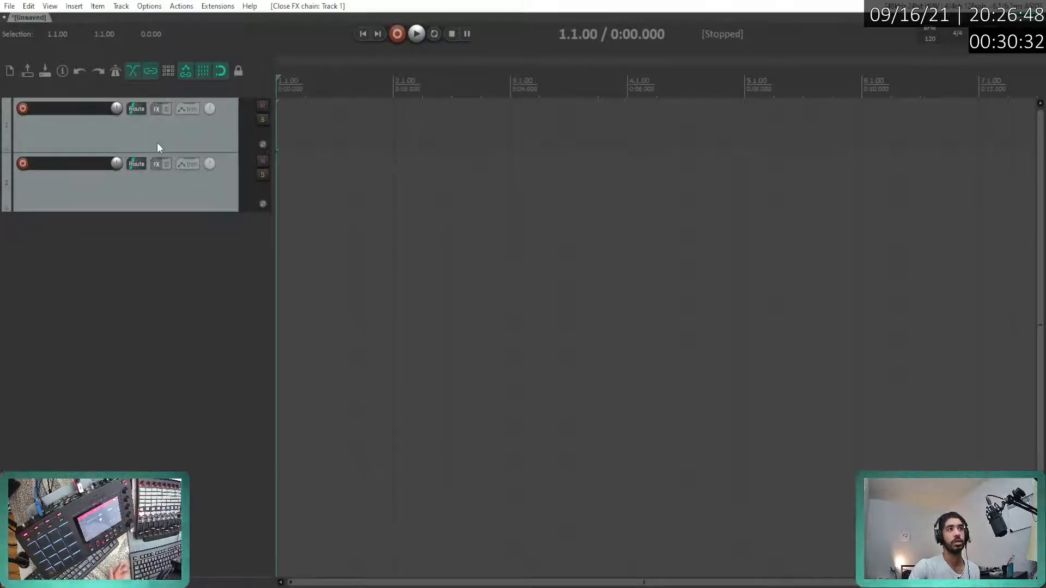
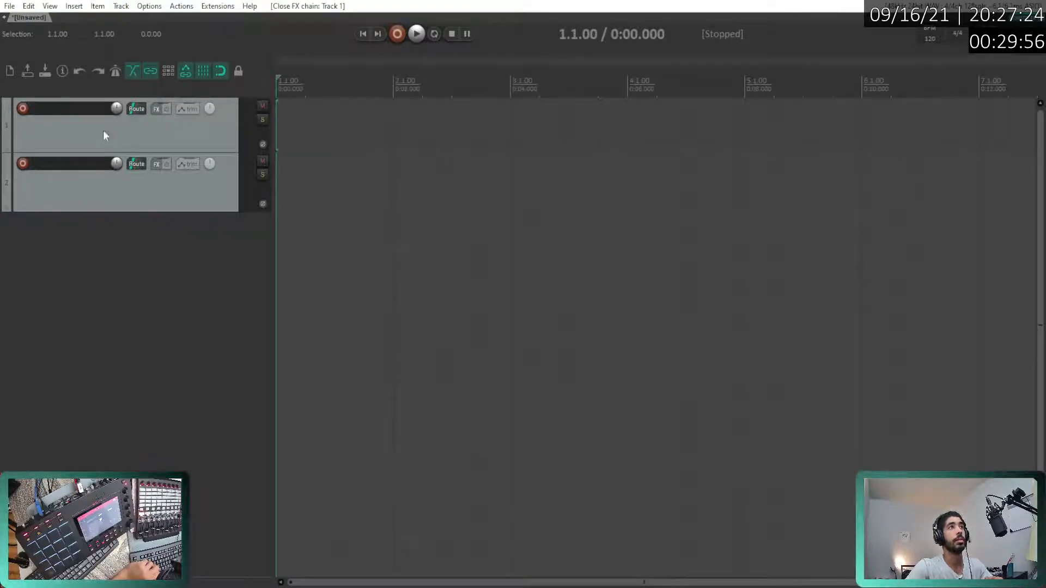
{"action": "left_click", "coordinate": [218, 6]}
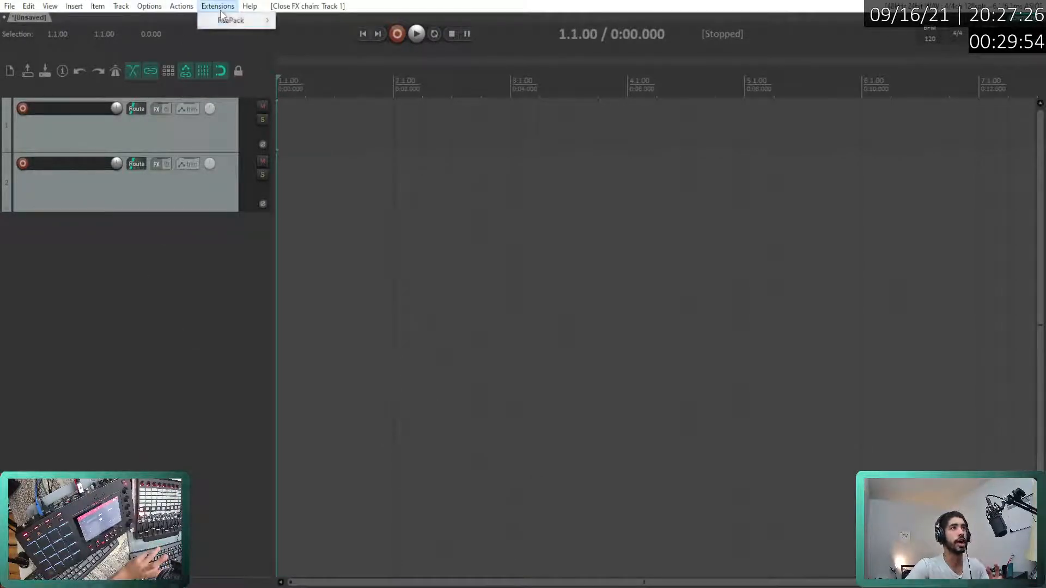
{"action": "mouse_move", "coordinate": [240, 22]}
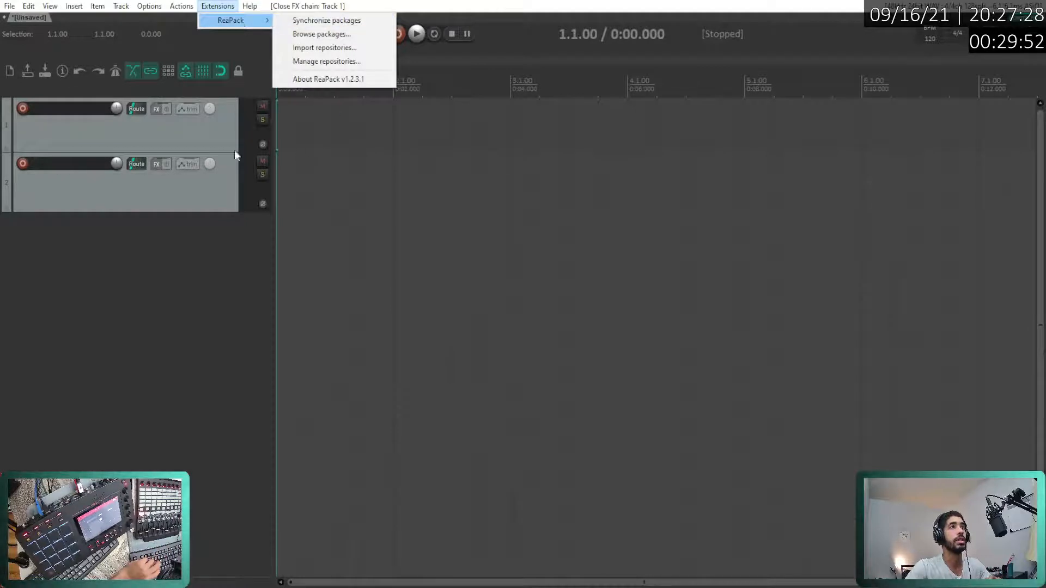
{"action": "left_click", "coordinate": [167, 287]}
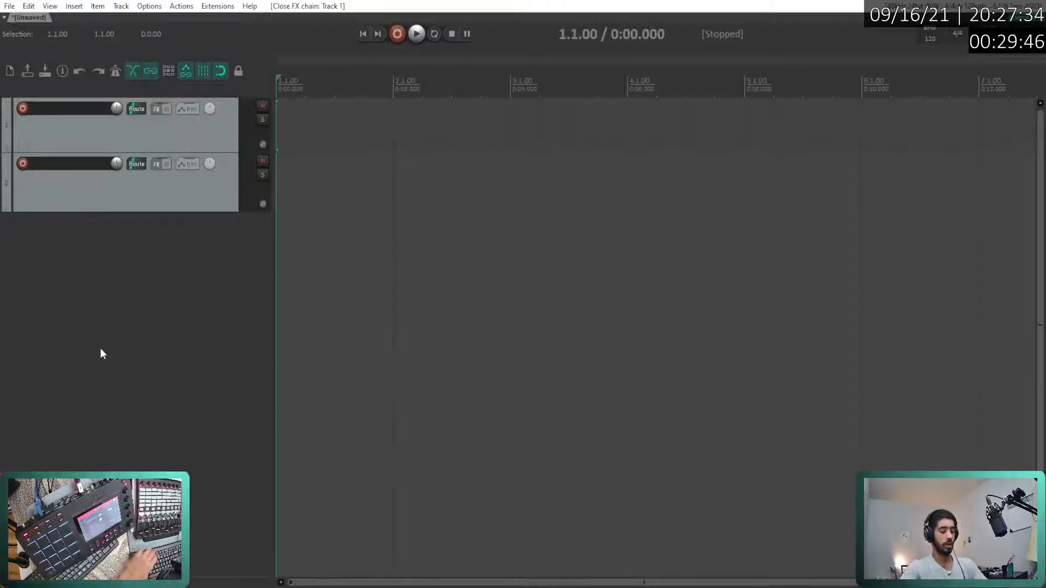
- Add six new tracks to bring the project to eight tracks, and select the first one
{"action": "key", "text": "ctrl+t"}
{"action": "key", "text": "ctrl+t"}
{"action": "key", "text": "ctrl+t"}
{"action": "key", "text": "ctrl+t"}
{"action": "key", "text": "ctrl+t"}
{"action": "key", "text": "ctrl+t"}
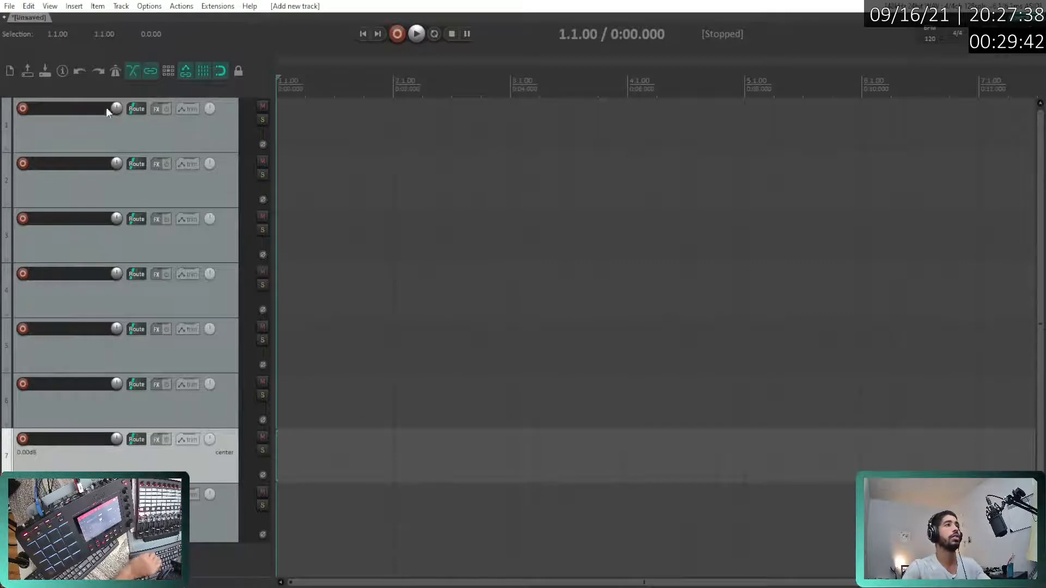
{"action": "left_click", "coordinate": [132, 133]}
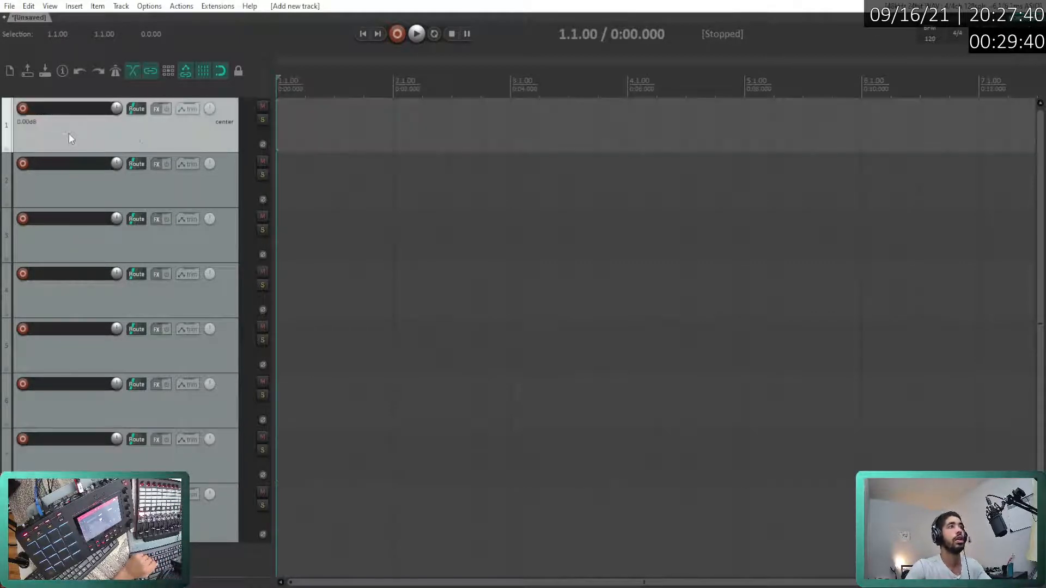
- Save the project as a project template named "8 Track"
{"action": "left_click", "coordinate": [11, 7]}
{"action": "mouse_move", "coordinate": [101, 122]}
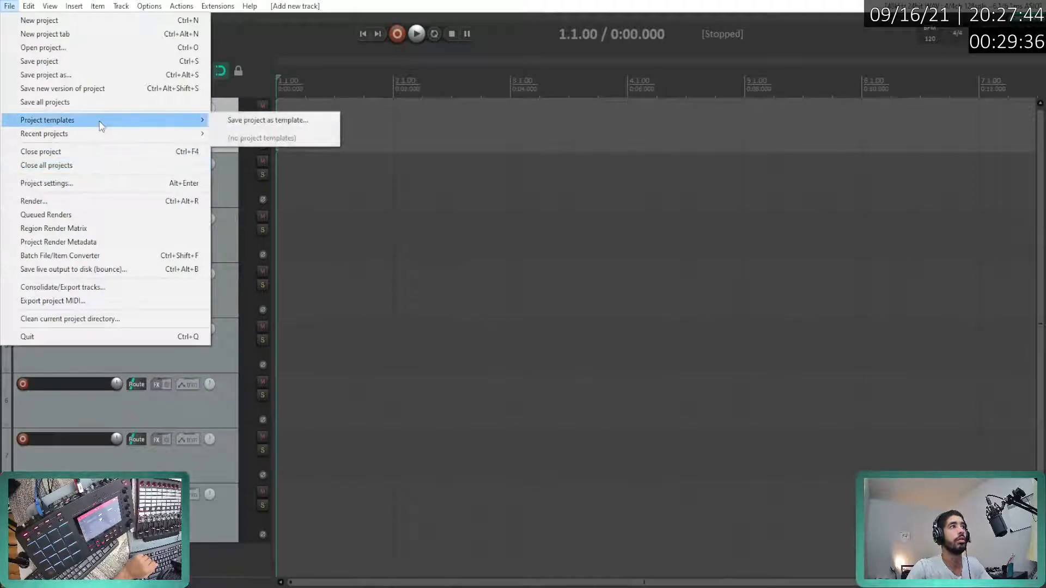
{"action": "left_click", "coordinate": [267, 120]}
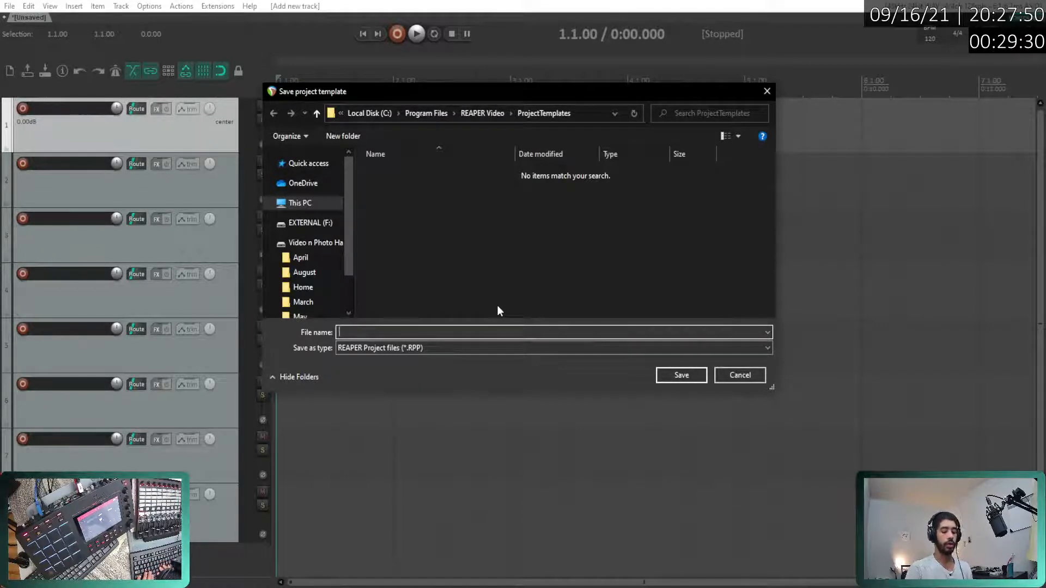
{"action": "type", "text": "8"}
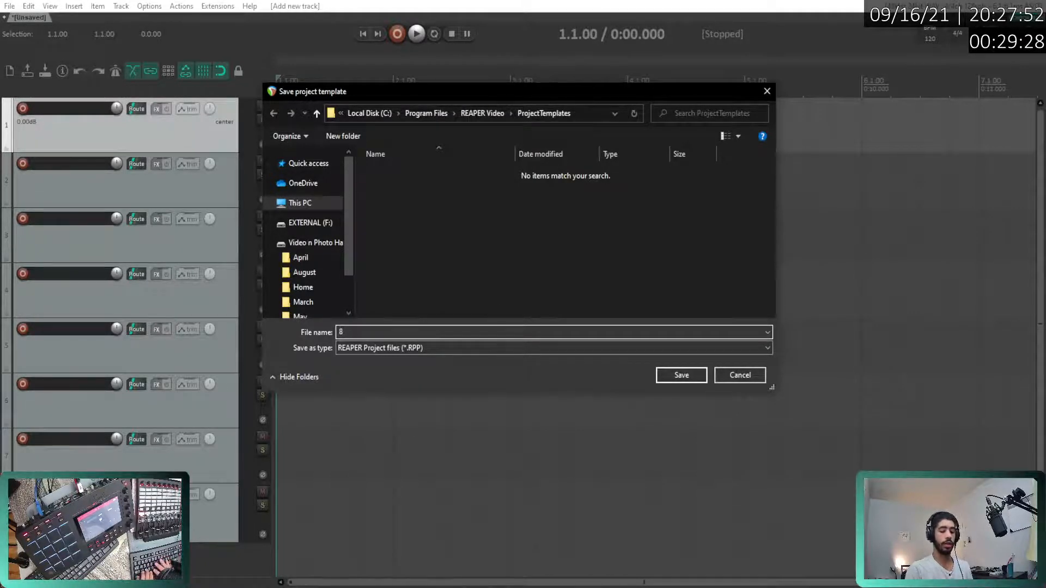
{"action": "type", "text": " Track"}
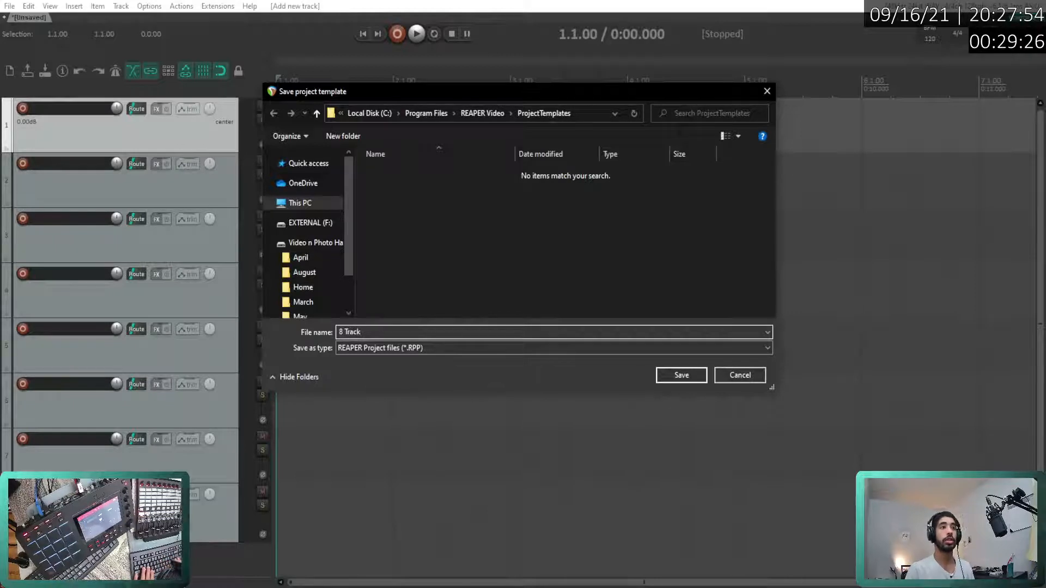
{"action": "key", "text": "Return"}
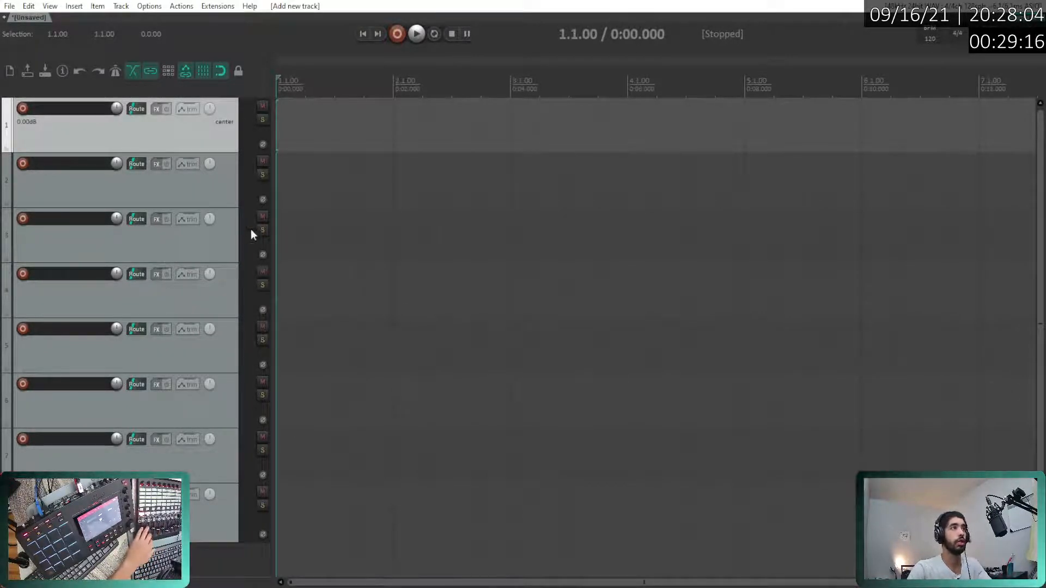
- Insert a new track after the first track and move it to the start of the track list
{"action": "right_click", "coordinate": [184, 139]}
{"action": "left_click", "coordinate": [191, 145]}
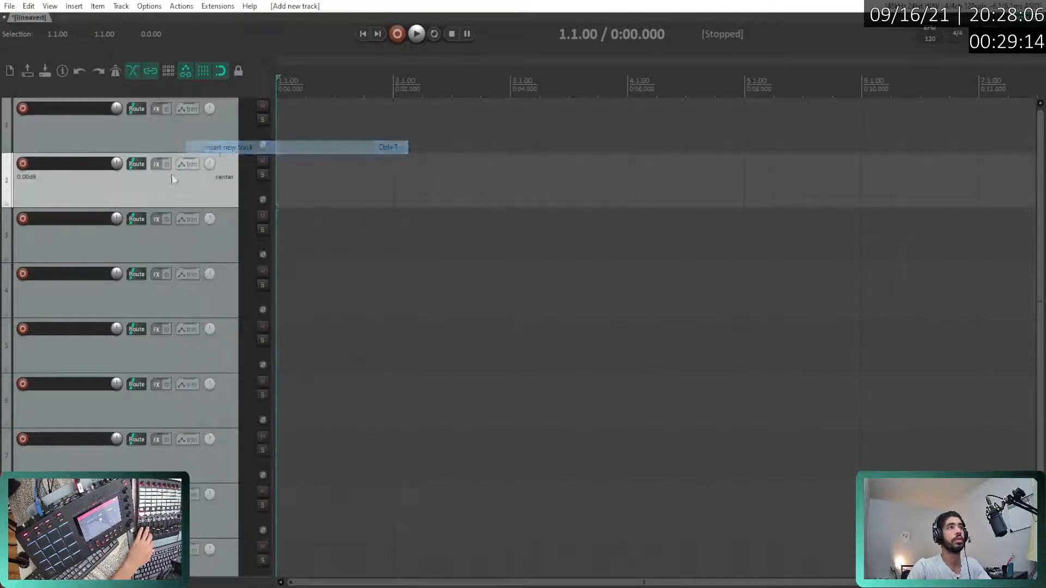
{"action": "left_click_drag", "start_coordinate": [53, 194], "coordinate": [131, 130]}
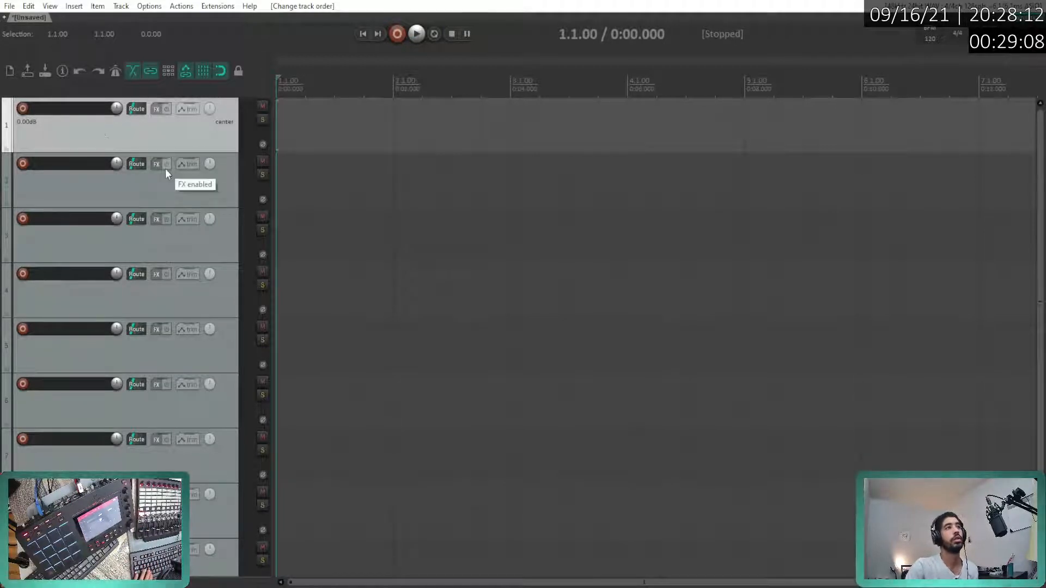
- Insert the ReaLearn (Helgoboss) virtual instrument on a new track after the last track
{"action": "scroll", "coordinate": [166, 191], "scroll_direction": "down", "scroll_amount": 1}
{"action": "left_click", "coordinate": [130, 513]}
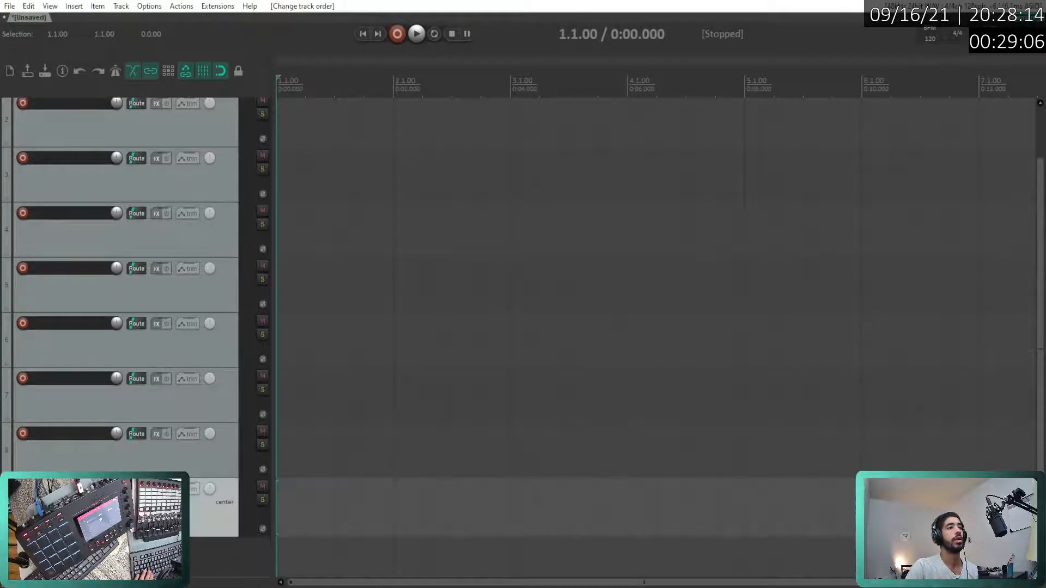
{"action": "right_click", "coordinate": [102, 518]}
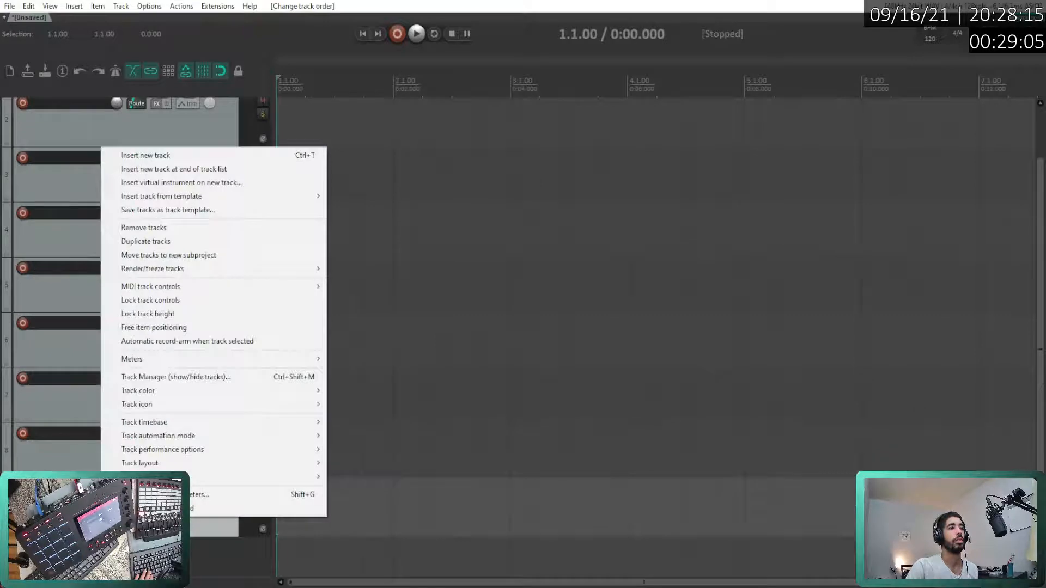
{"action": "left_click", "coordinate": [217, 184]}
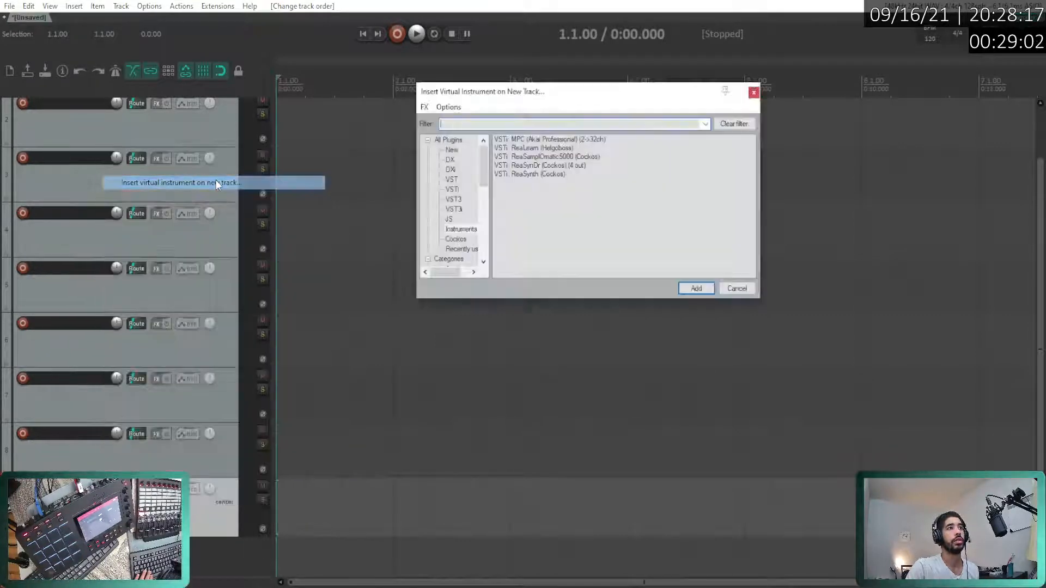
{"action": "double_click", "coordinate": [537, 148]}
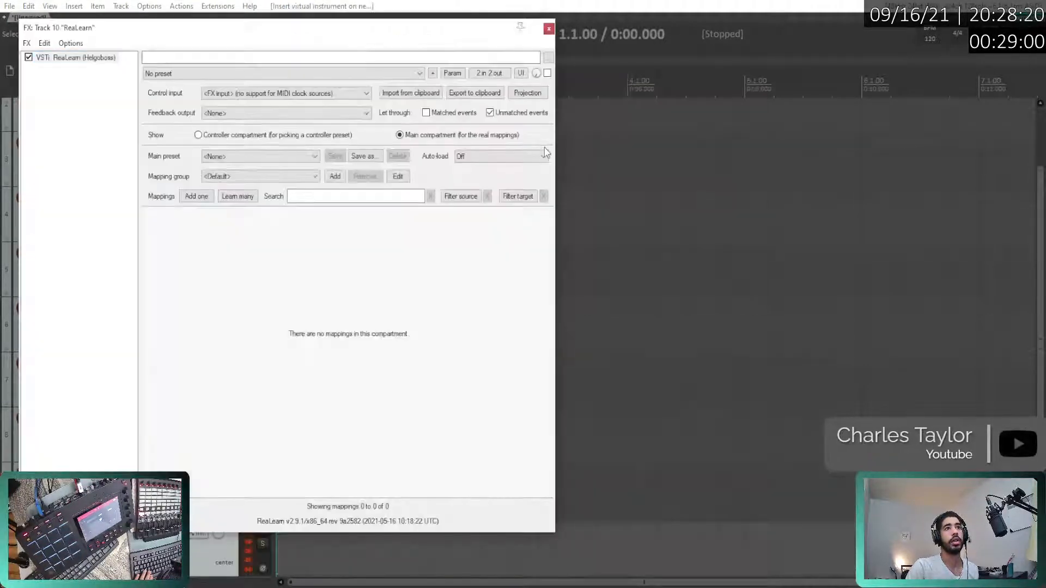
- Export the ReaLearn configuration to the clipboard and close its FX window
{"action": "left_click_drag", "start_coordinate": [354, 33], "coordinate": [632, 48]}
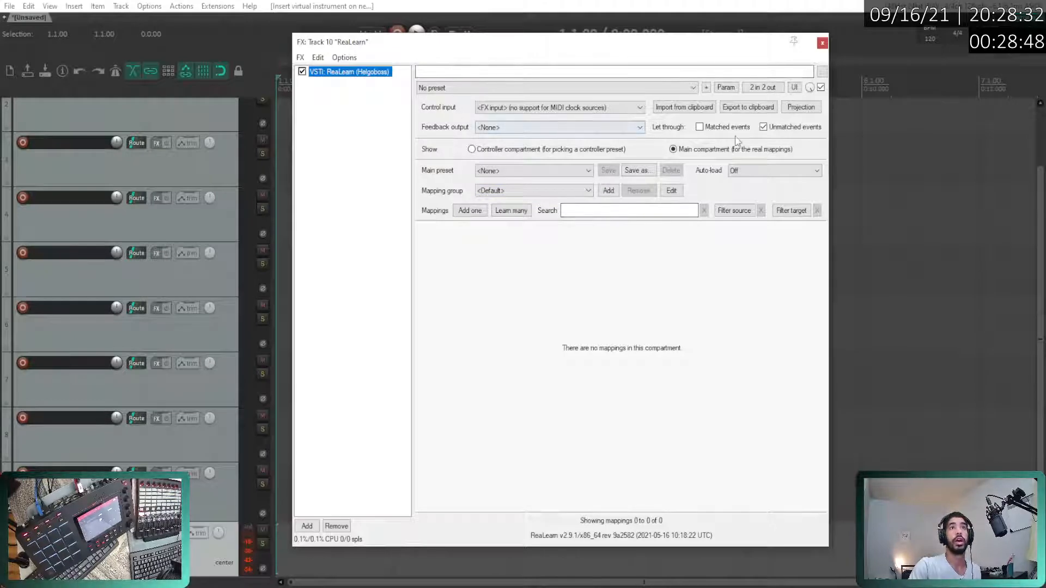
{"action": "left_click", "coordinate": [742, 112]}
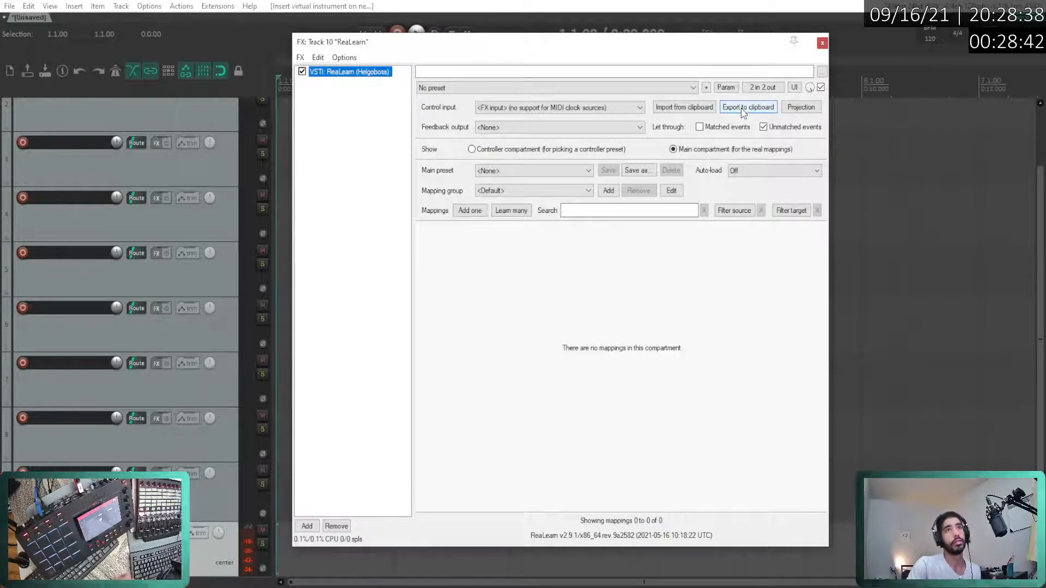
{"action": "left_click", "coordinate": [822, 44]}
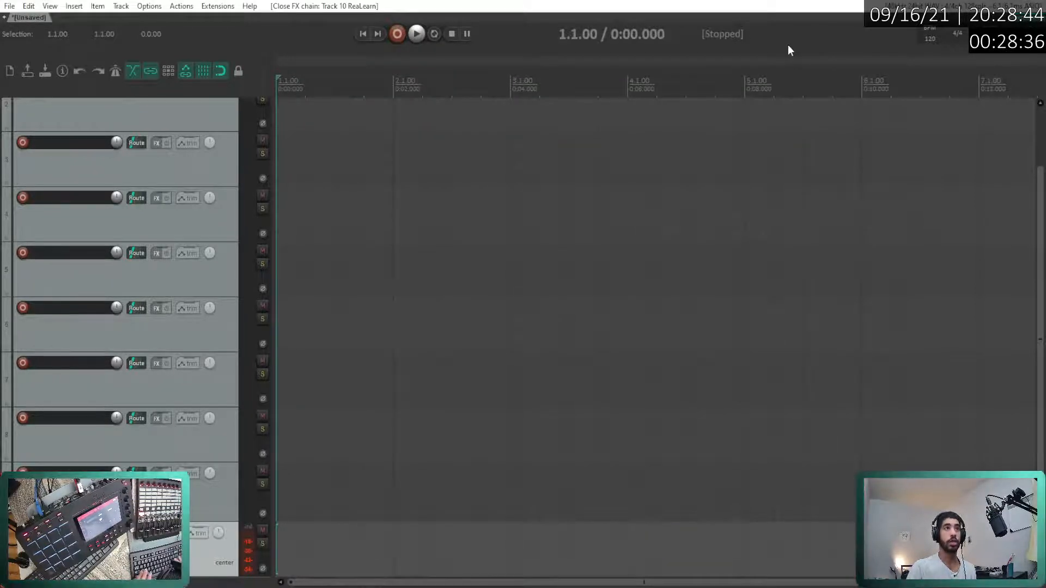
{"action": "key", "text": "shift+slash"}
{"action": "left_click_drag", "start_coordinate": [199, 12], "coordinate": [511, 51]}
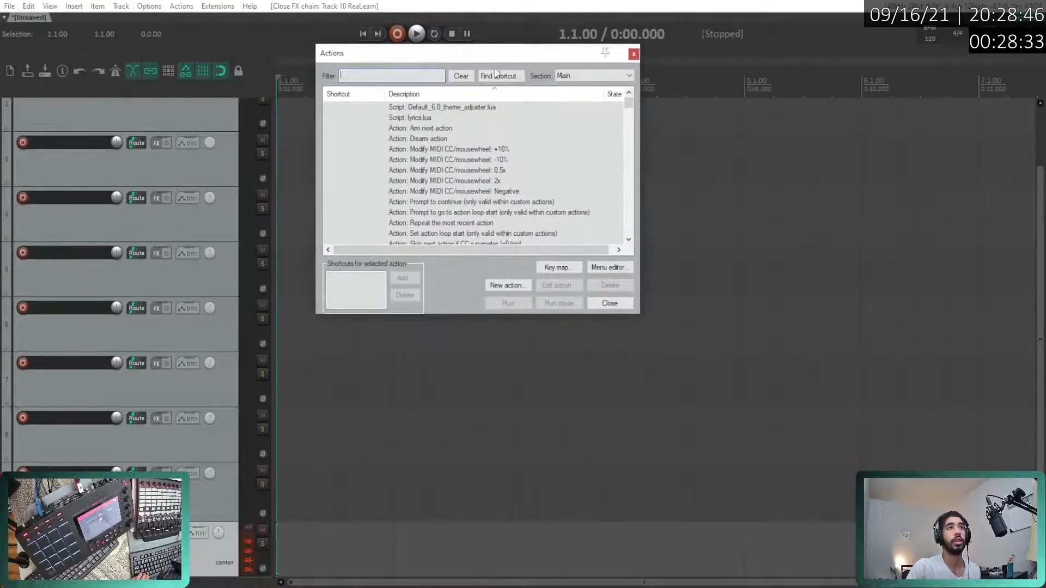
{"action": "left_click", "coordinate": [633, 54]}
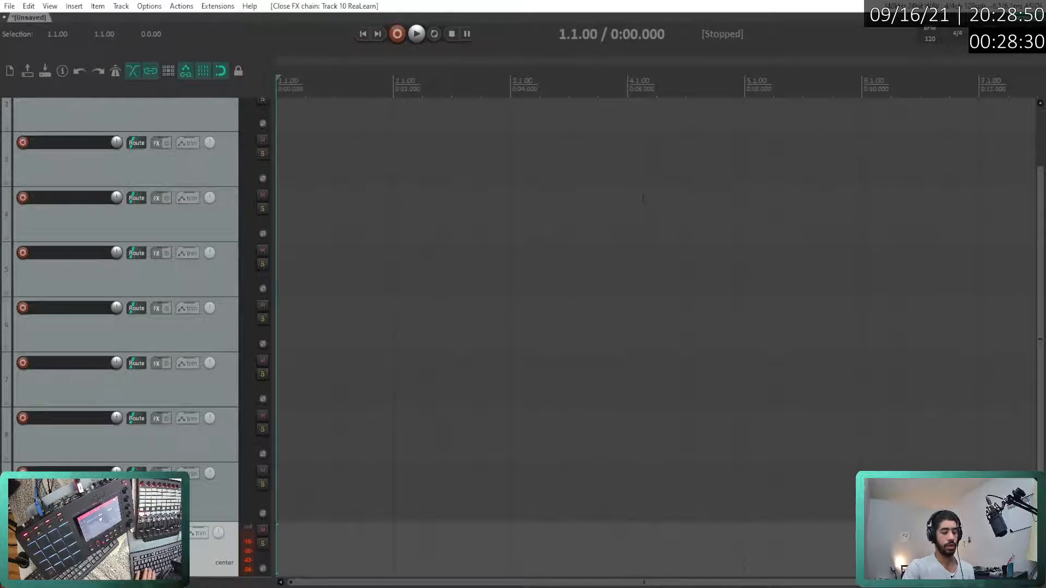
{"action": "key", "text": "question"}
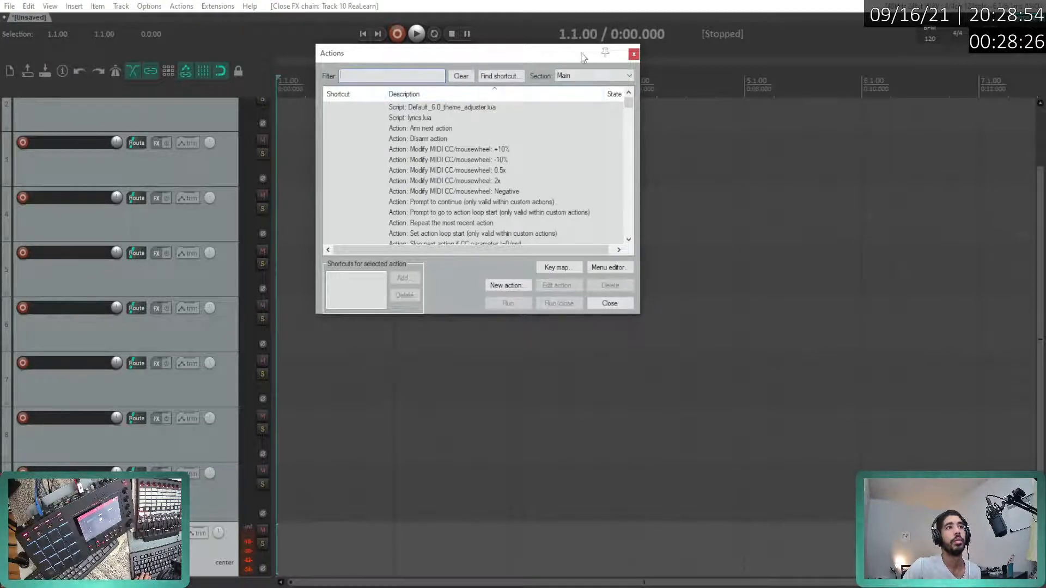
{"action": "left_click", "coordinate": [610, 303]}
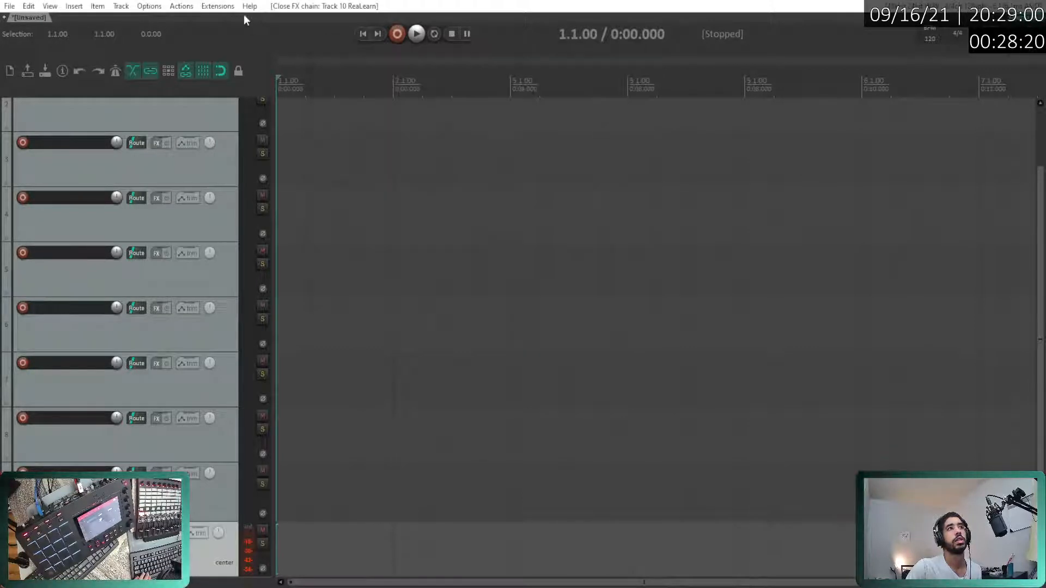
- In the MIDI device preferences, enable the Focusrite USB MIDI input and turn off its input for control messages
{"action": "left_click", "coordinate": [181, 6]}
{"action": "mouse_move", "coordinate": [149, 6]}
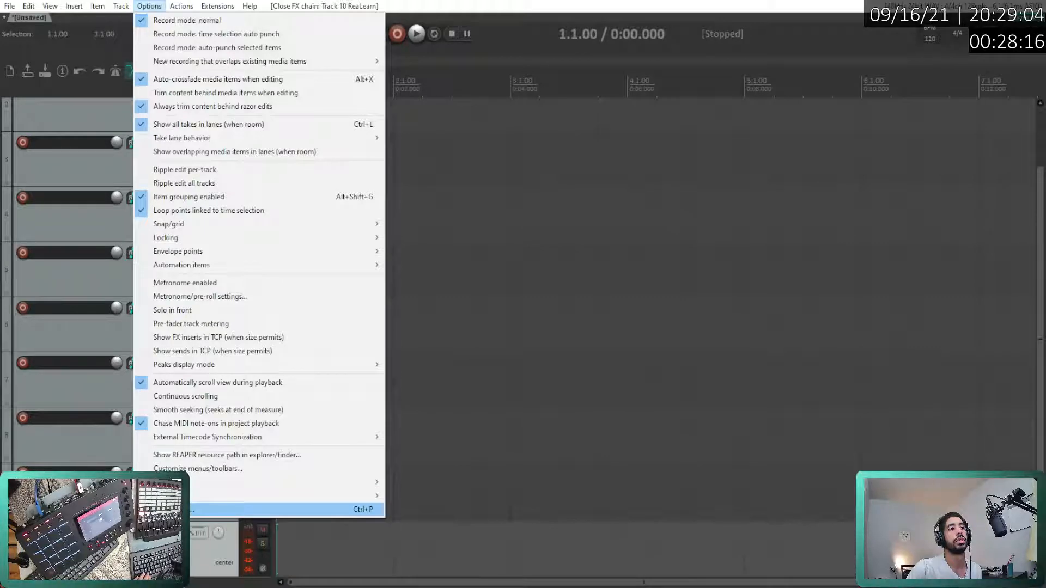
{"action": "left_click", "coordinate": [164, 509]}
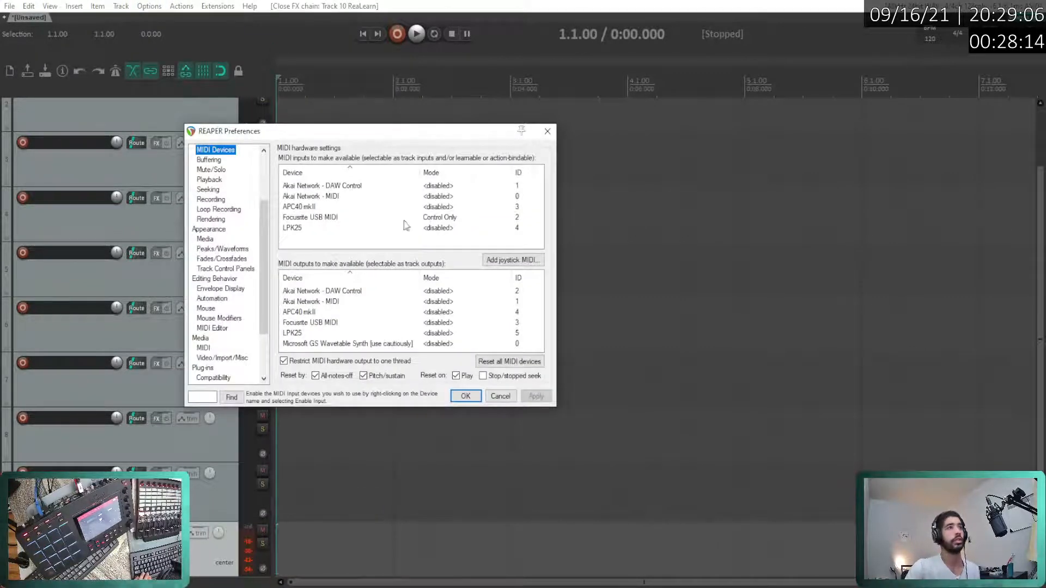
{"action": "left_click", "coordinate": [444, 219]}
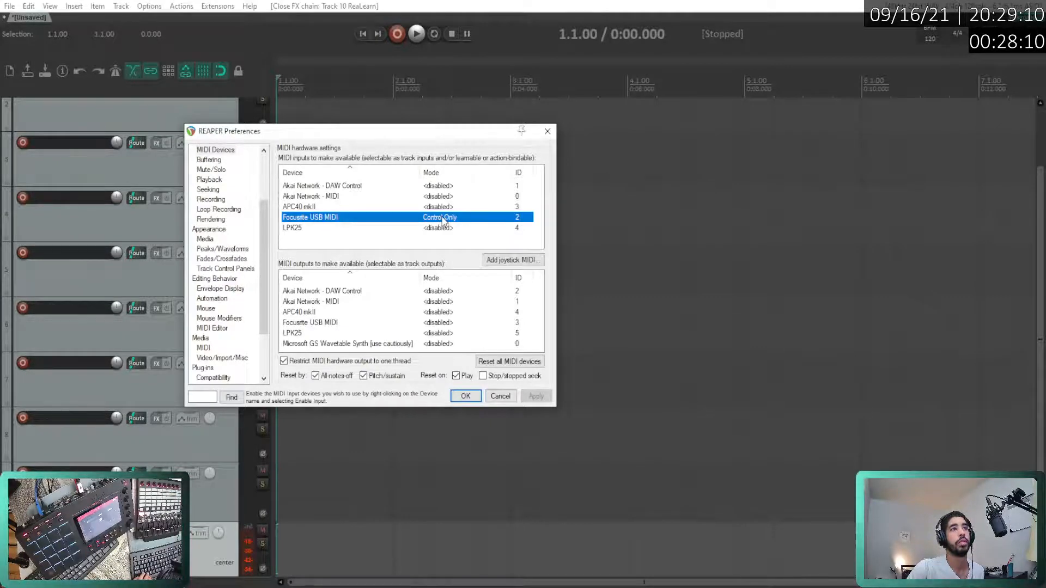
{"action": "right_click", "coordinate": [442, 219]}
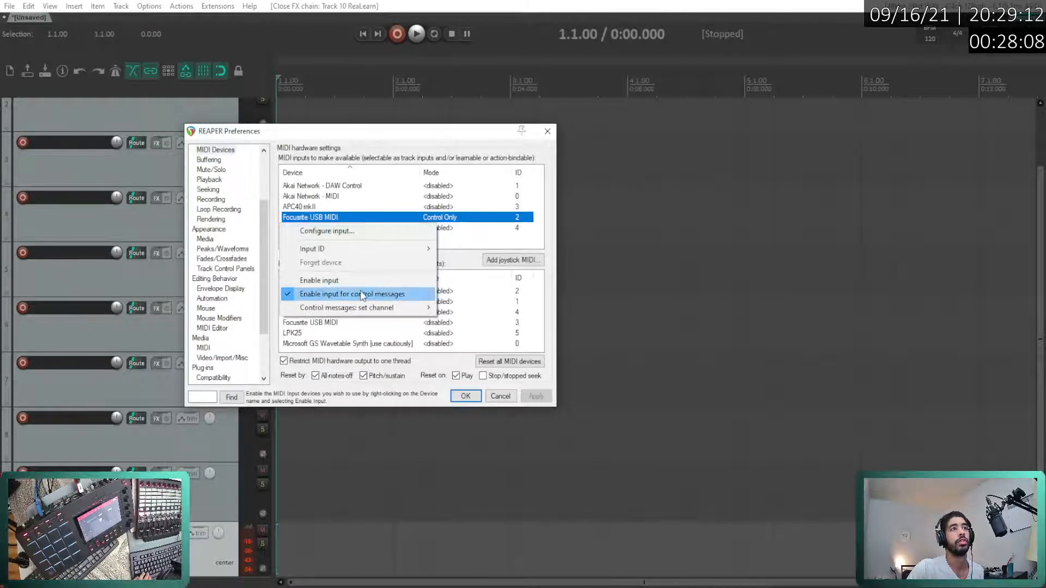
{"action": "left_click", "coordinate": [319, 279]}
{"action": "right_click", "coordinate": [438, 221]}
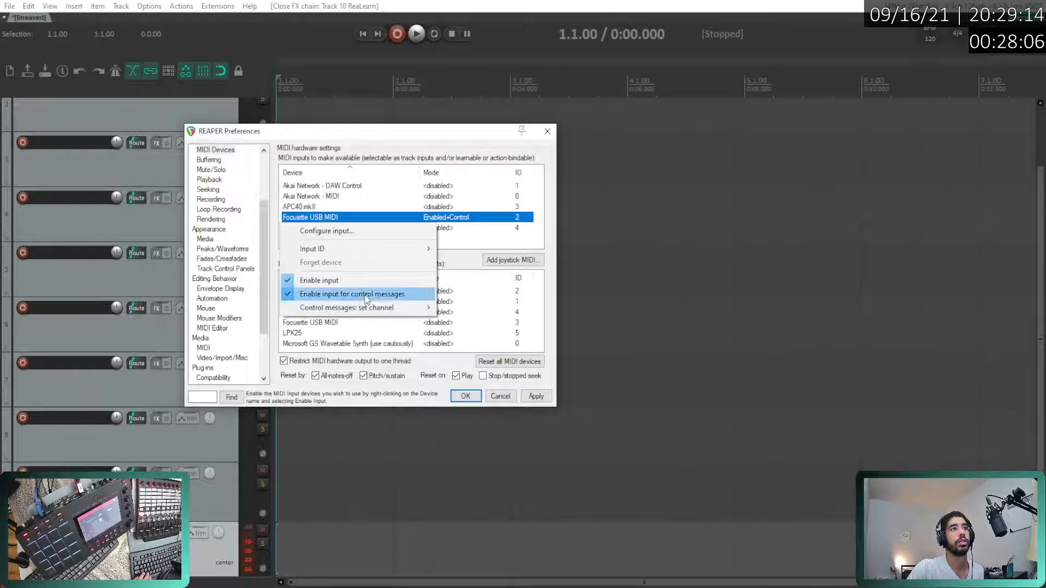
{"action": "left_click", "coordinate": [365, 295]}
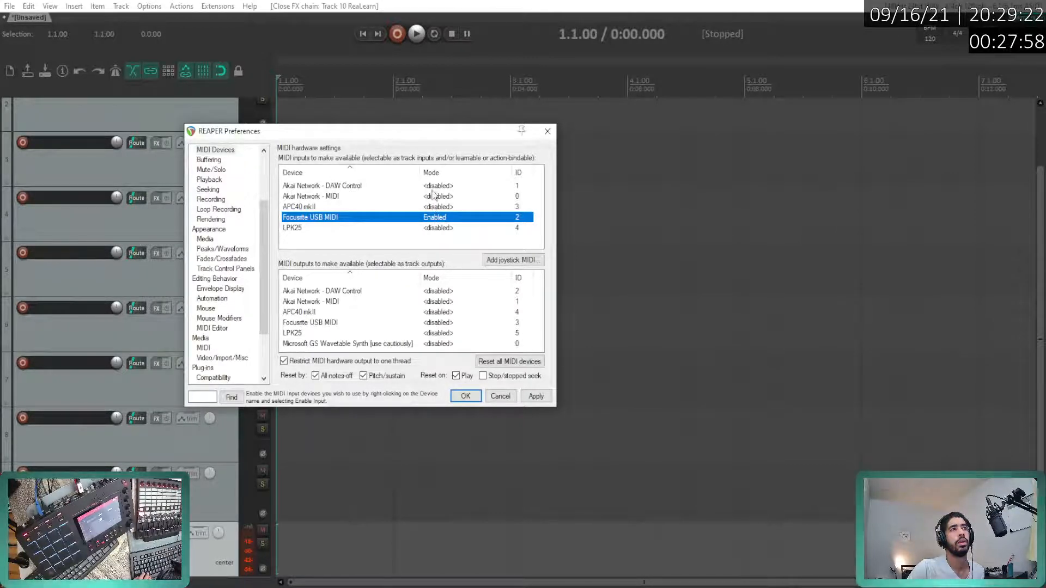
- Enable the APC40 mkII input for control messages only, and apply the MIDI device preferences
{"action": "right_click", "coordinate": [439, 207]}
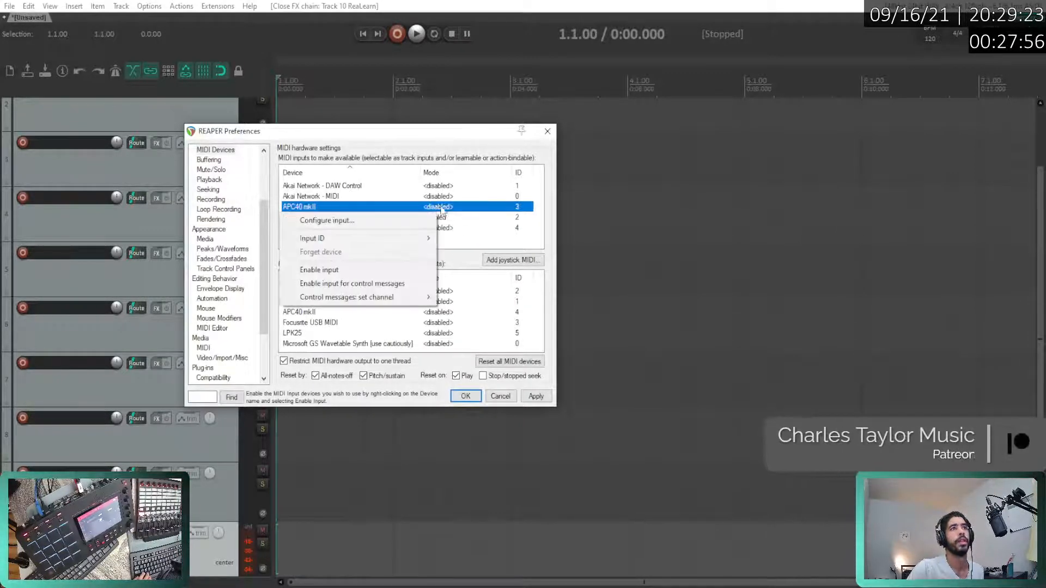
{"action": "left_click", "coordinate": [379, 284]}
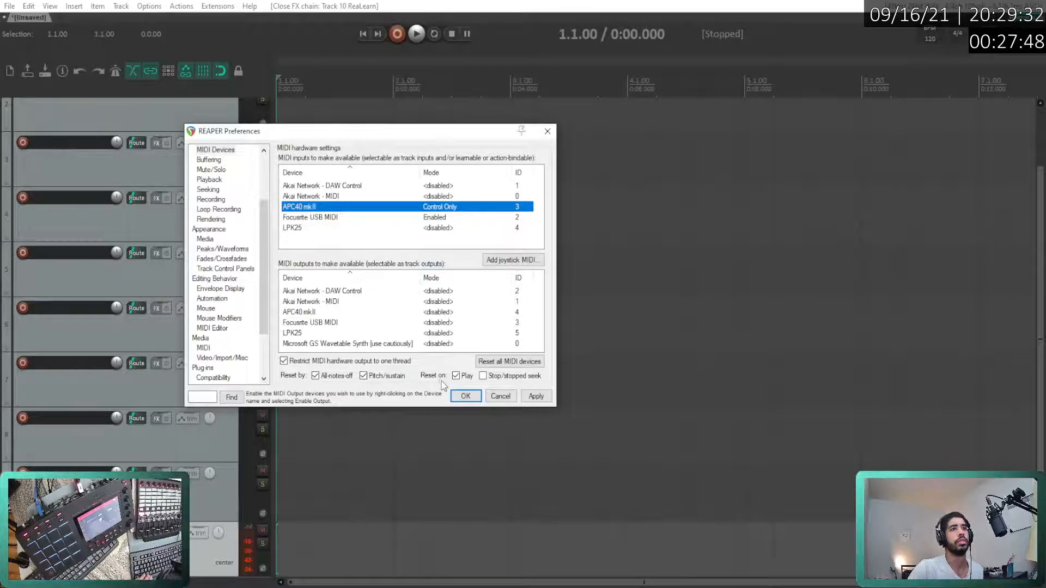
{"action": "left_click", "coordinate": [535, 397]}
{"action": "left_click", "coordinate": [465, 396]}
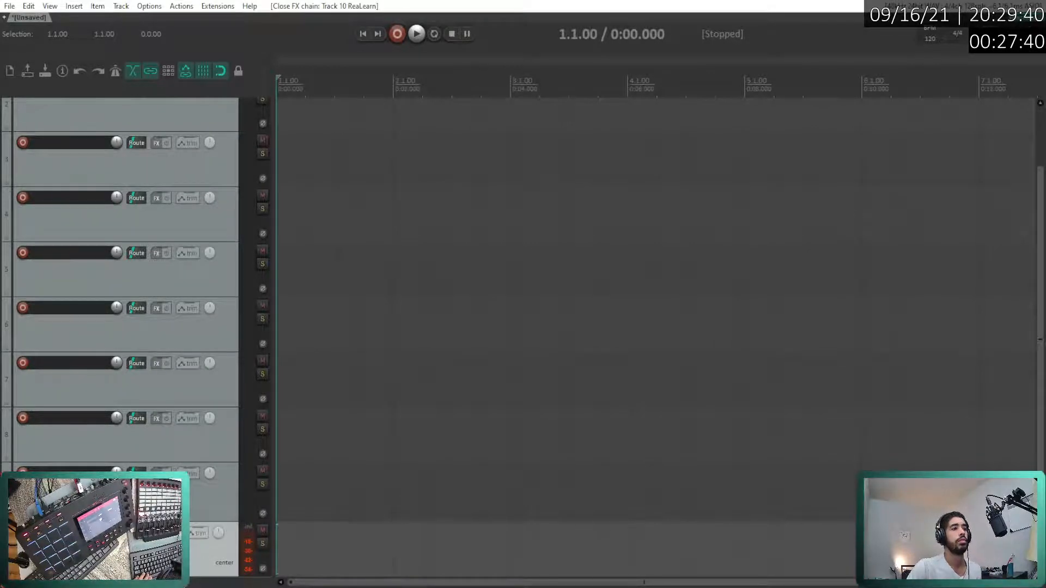
- Set ReaLearn's control input and feedback output on track 10 to APC40 mkII, and close the FX window
{"action": "left_click", "coordinate": [165, 533]}
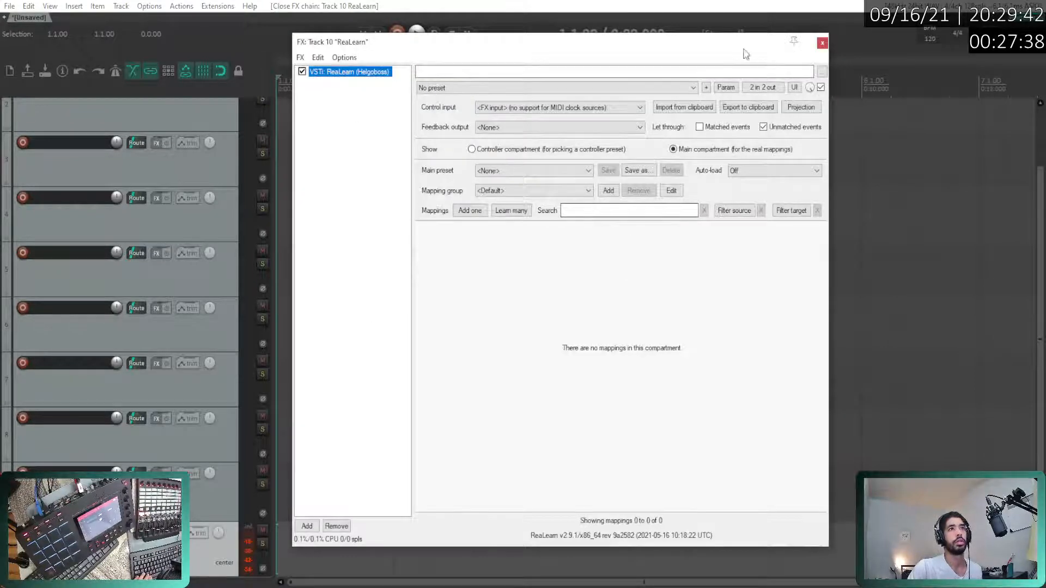
{"action": "scroll", "coordinate": [242, 243], "scroll_direction": "down", "scroll_amount": 1}
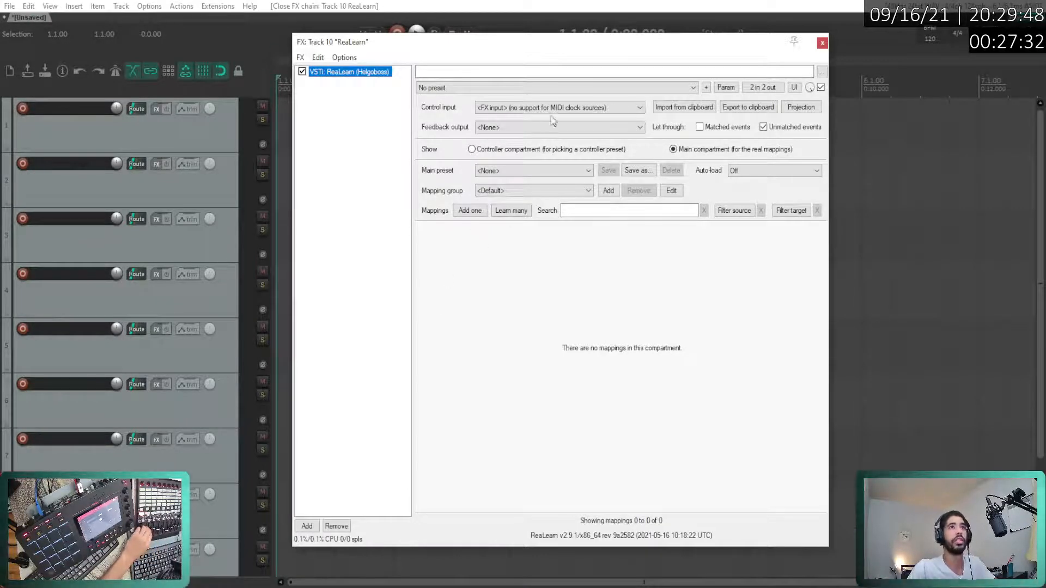
{"action": "left_click", "coordinate": [600, 109]}
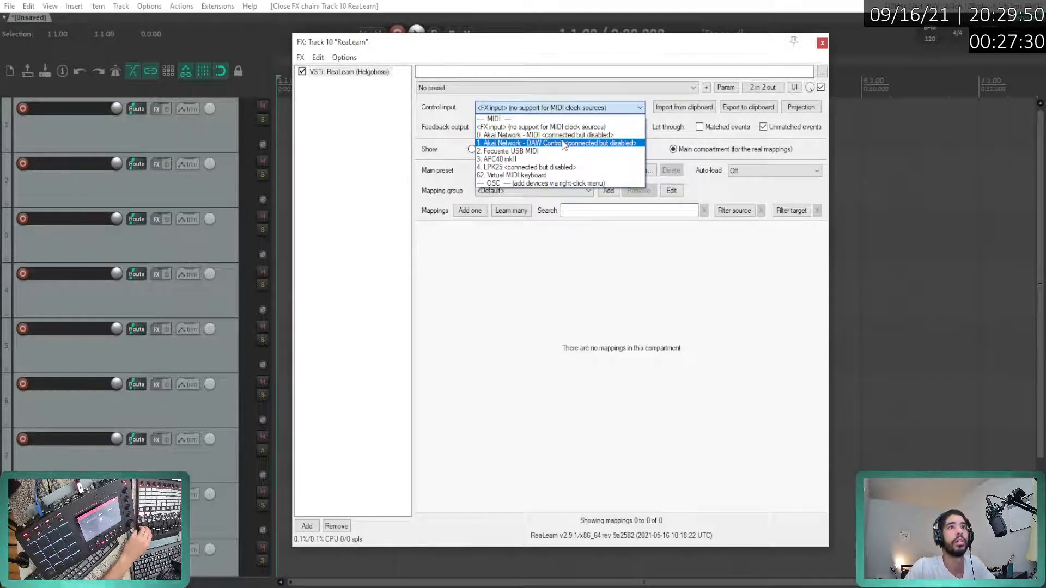
{"action": "left_click", "coordinate": [522, 160]}
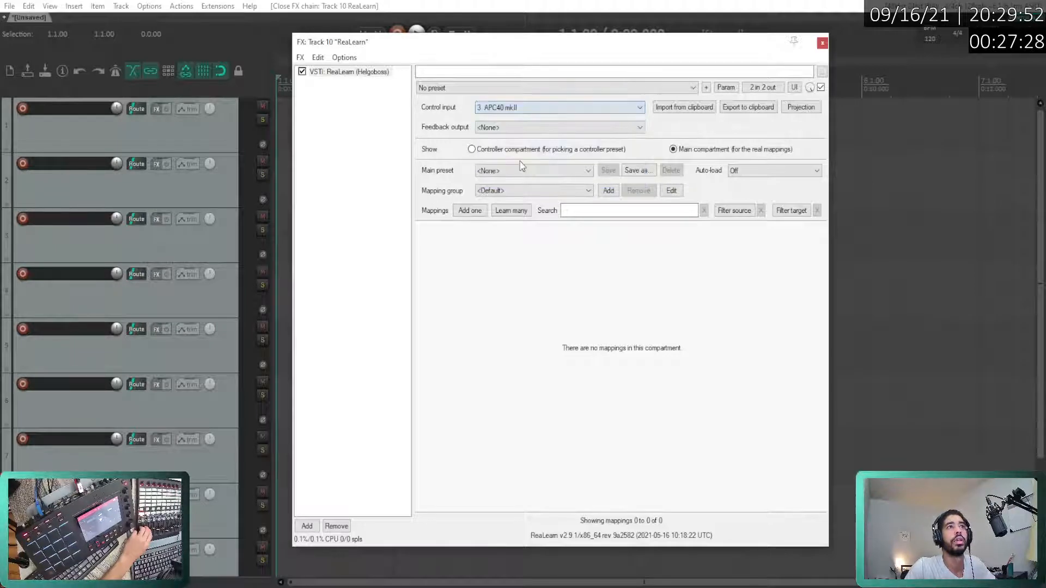
{"action": "left_click", "coordinate": [531, 128]}
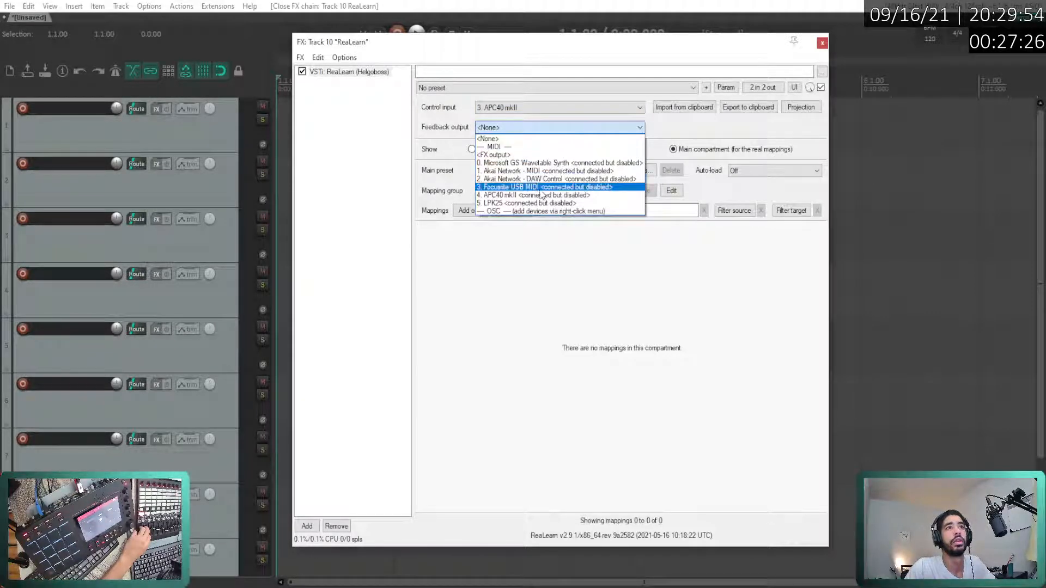
{"action": "left_click", "coordinate": [570, 196]}
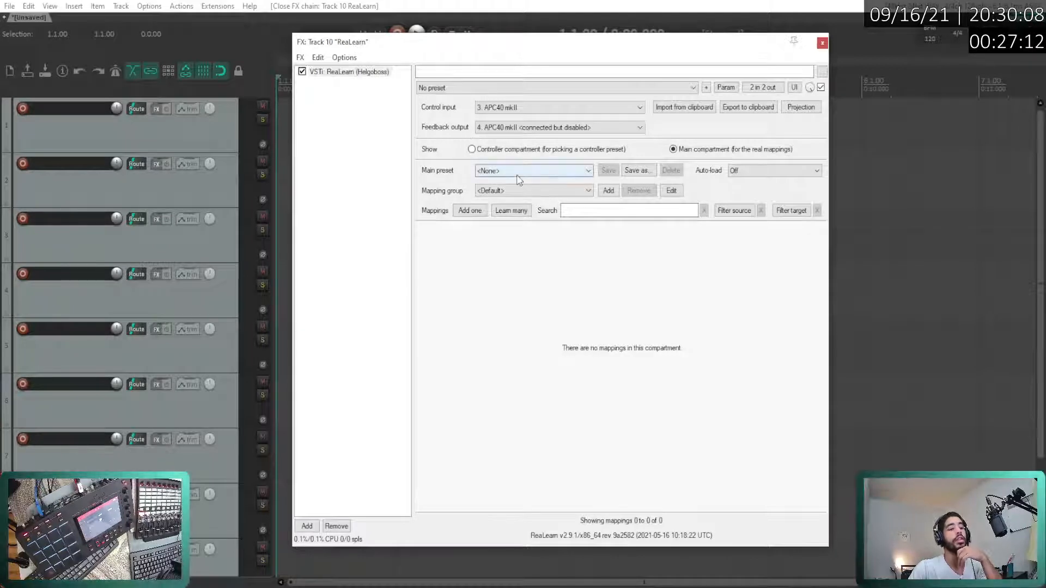
{"action": "left_click", "coordinate": [822, 45]}
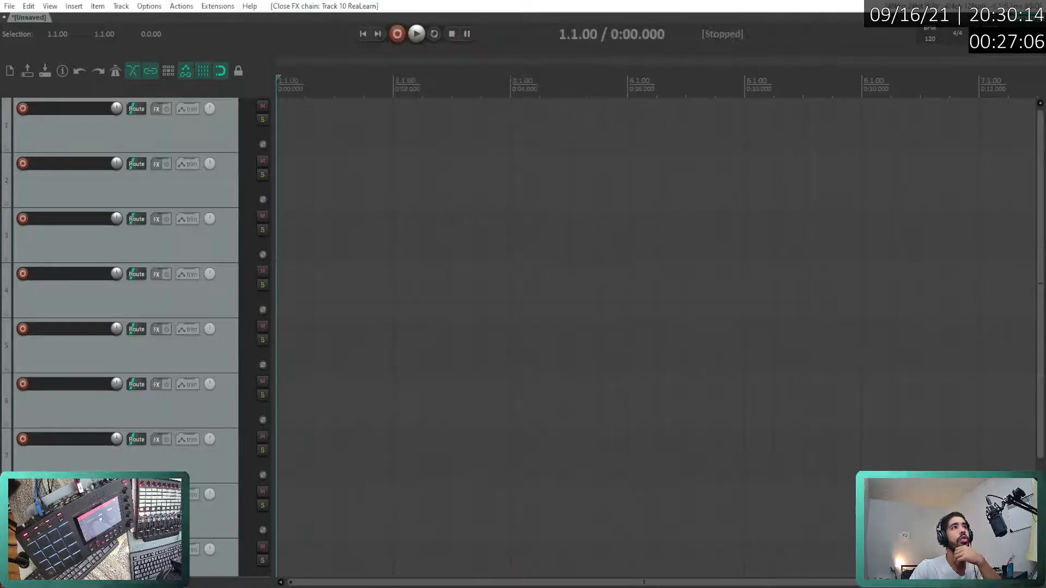
- Enable the APC40 mkII MIDI output in the MIDI device preferences, then apply and close the preferences
{"action": "left_click", "coordinate": [155, 8]}
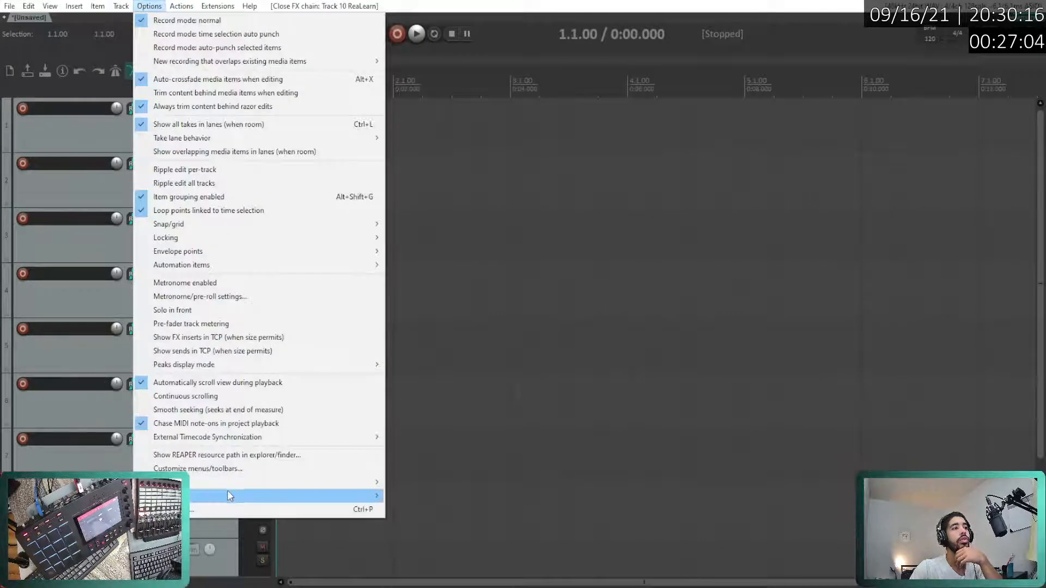
{"action": "left_click", "coordinate": [227, 506]}
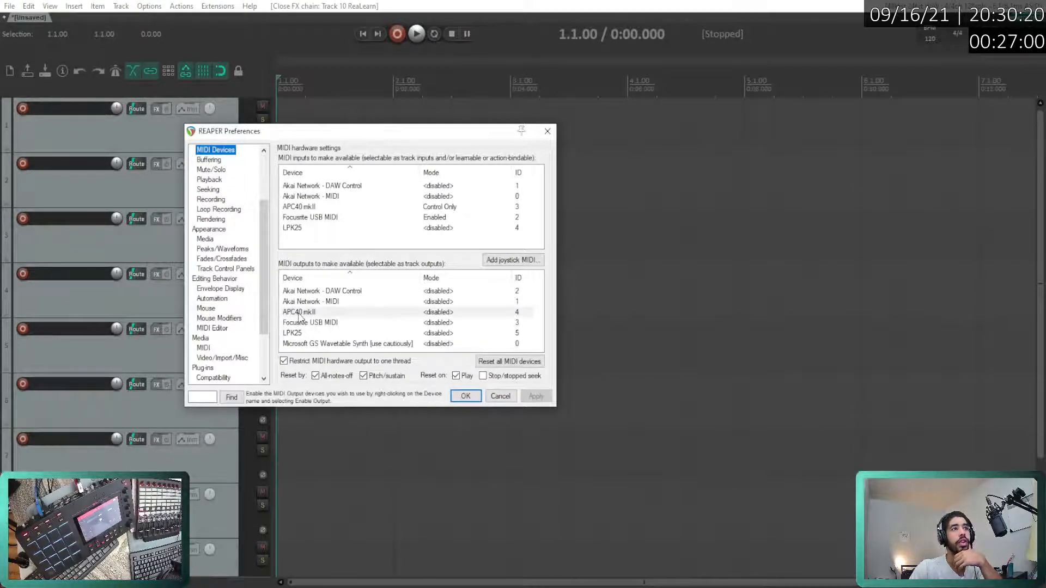
{"action": "left_click", "coordinate": [414, 312]}
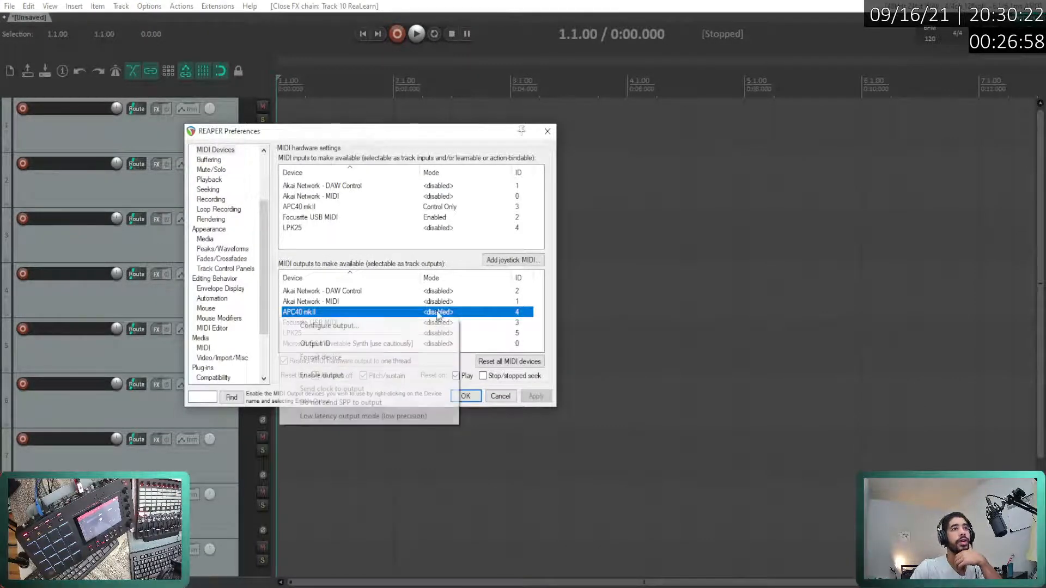
{"action": "right_click", "coordinate": [308, 314]}
{"action": "left_click", "coordinate": [349, 436]}
{"action": "left_click", "coordinate": [534, 399]}
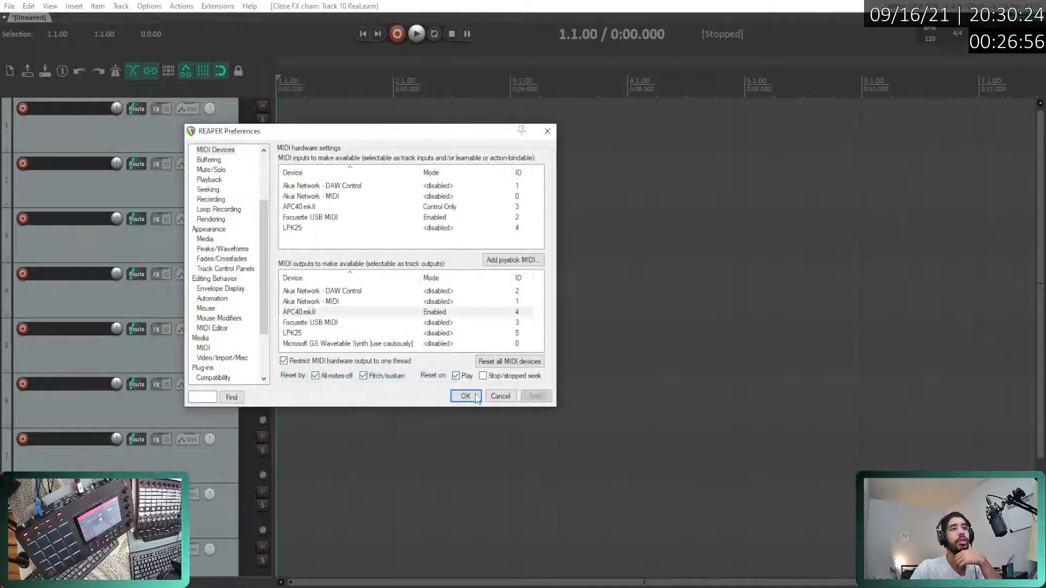
{"action": "left_click", "coordinate": [466, 397]}
- Reopen the ReaLearn FX window on track 10 and move it farther from the track controls
{"action": "scroll", "coordinate": [187, 458], "scroll_direction": "down", "scroll_amount": 3}
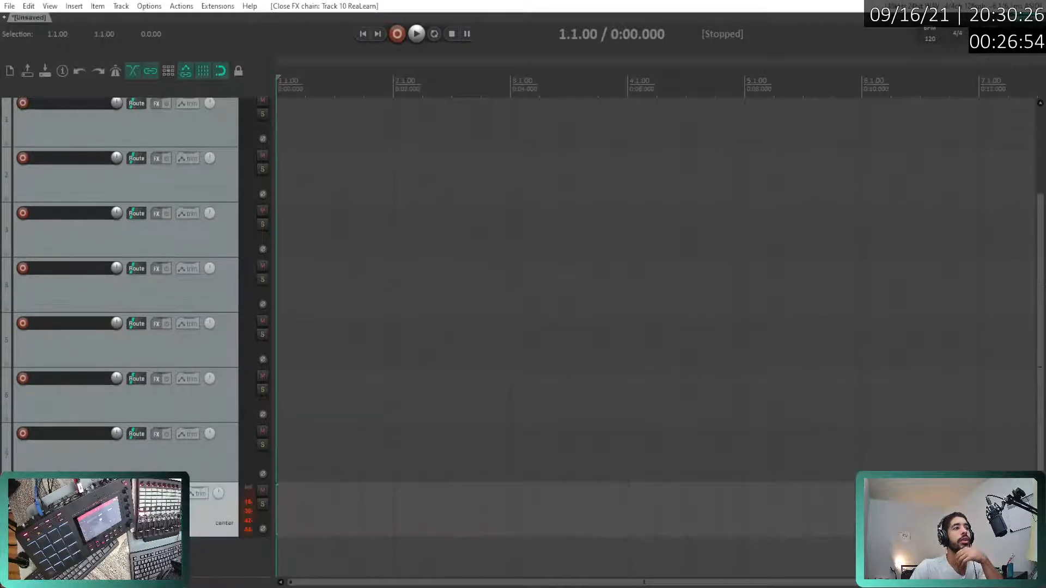
{"action": "left_click", "coordinate": [166, 494]}
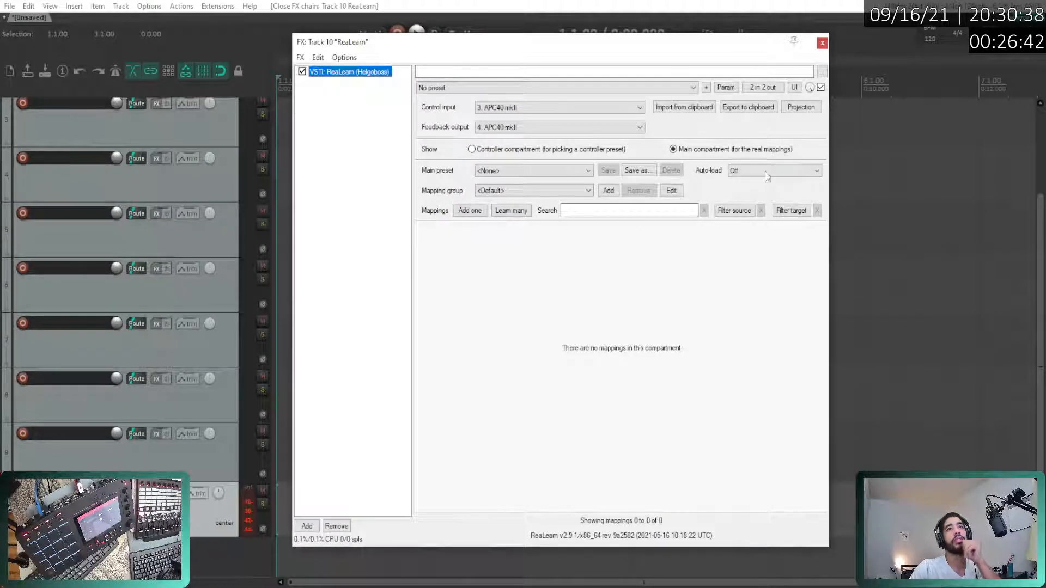
{"action": "left_click_drag", "start_coordinate": [619, 48], "coordinate": [661, 37]}
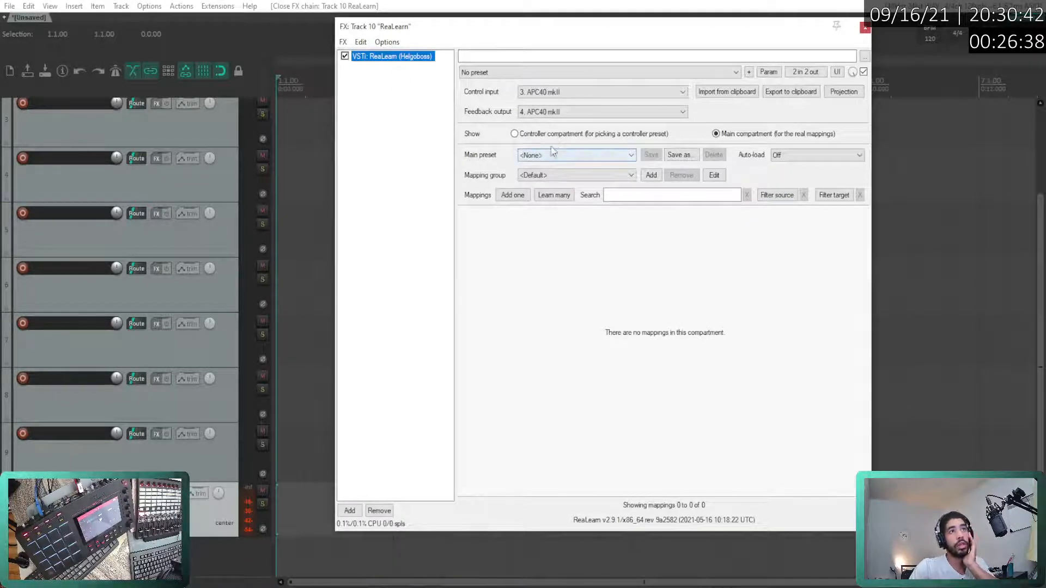
- Examine ReaLearn's controller and main compartments, including their preset choices, mapping groups and auto-load options
{"action": "left_click", "coordinate": [566, 154]}
{"action": "left_click", "coordinate": [492, 159]}
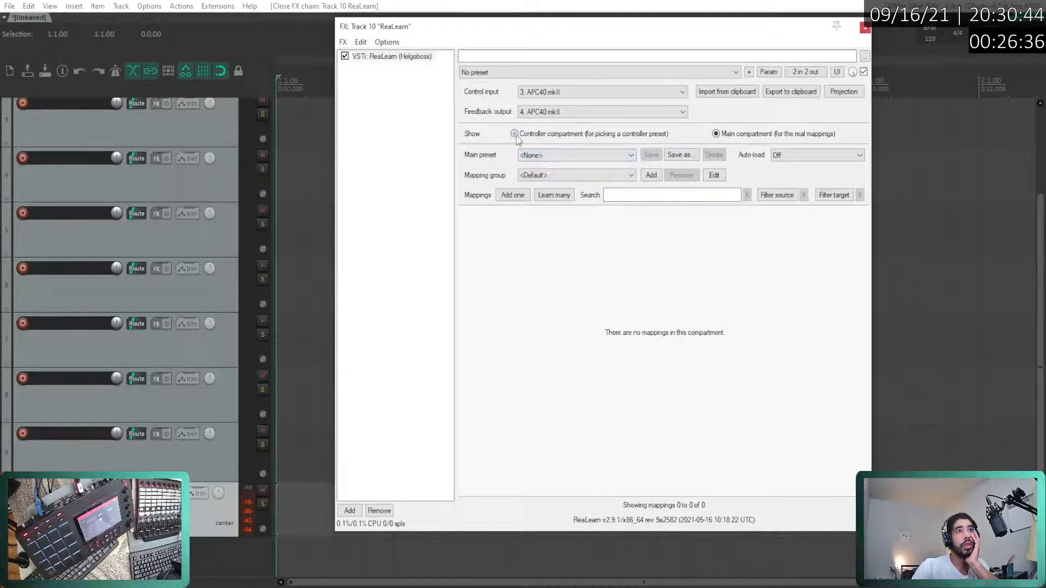
{"action": "left_click", "coordinate": [514, 134]}
{"action": "left_click", "coordinate": [553, 155]}
{"action": "left_click", "coordinate": [553, 155]}
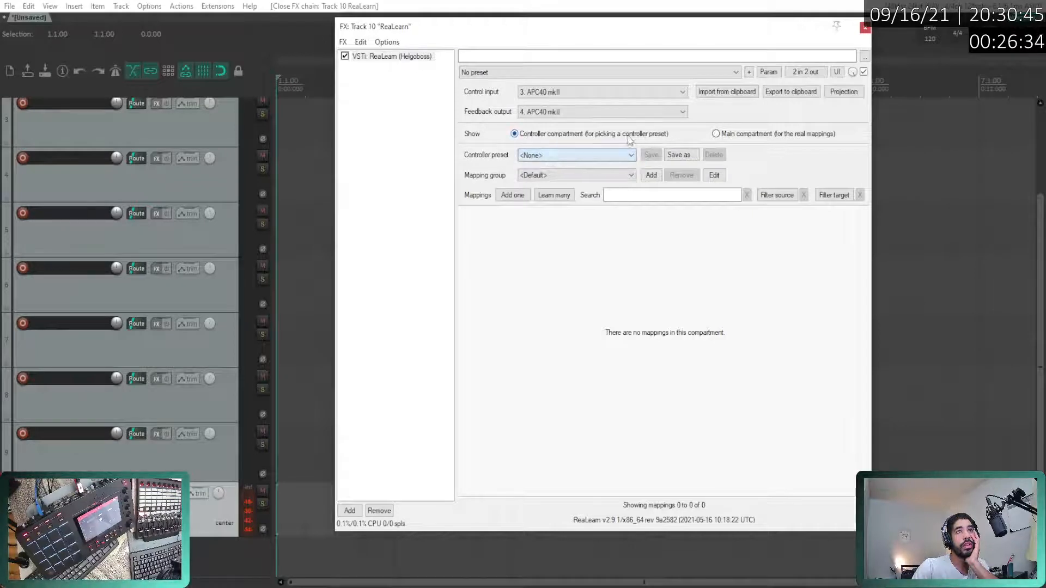
{"action": "left_click", "coordinate": [572, 176]}
{"action": "left_click", "coordinate": [573, 175]}
{"action": "left_click", "coordinate": [588, 156]}
{"action": "left_click", "coordinate": [730, 137]}
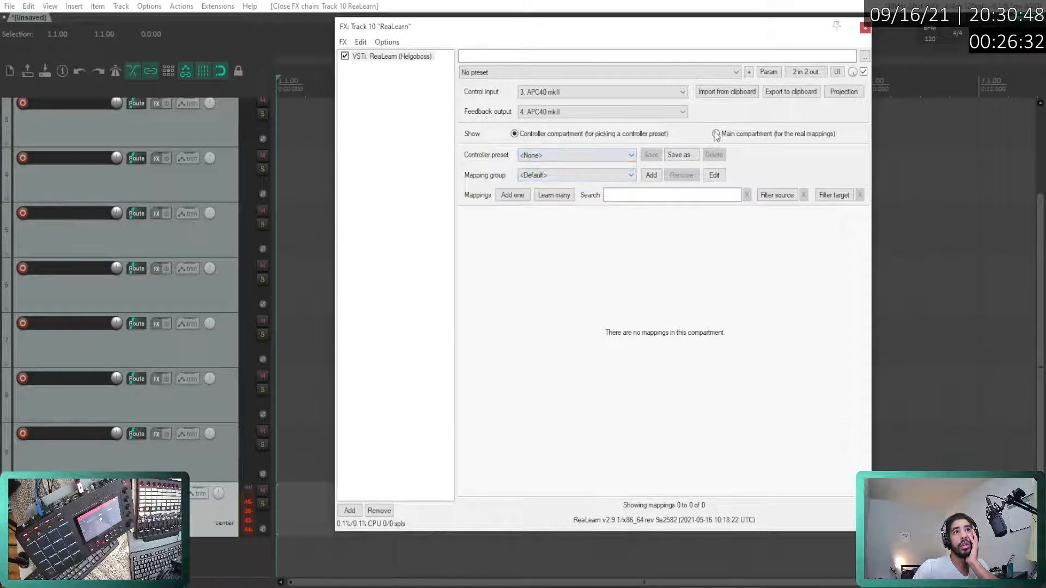
{"action": "left_click", "coordinate": [715, 134]}
{"action": "left_click", "coordinate": [789, 157]}
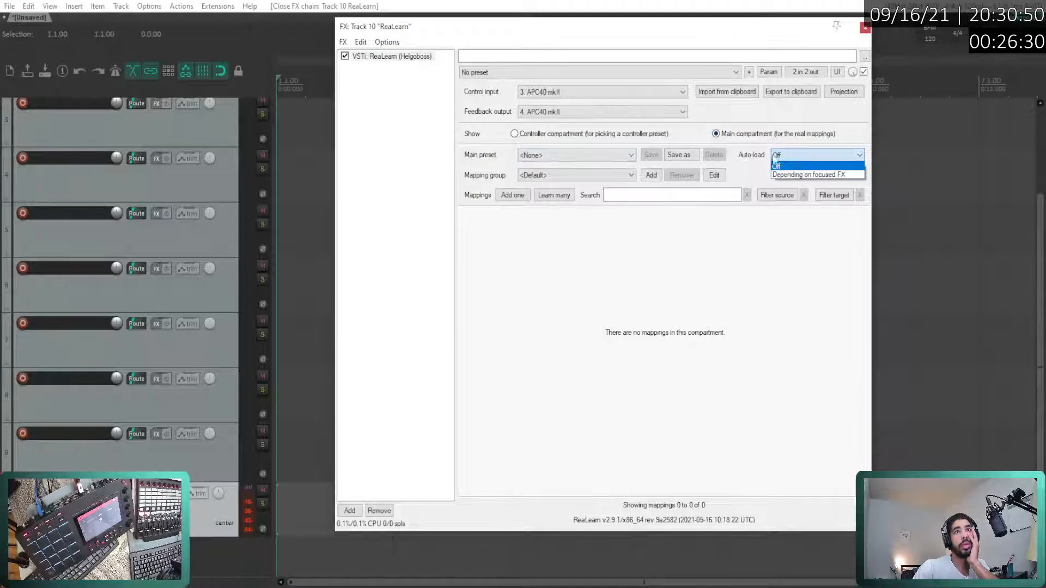
{"action": "left_click", "coordinate": [730, 164]}
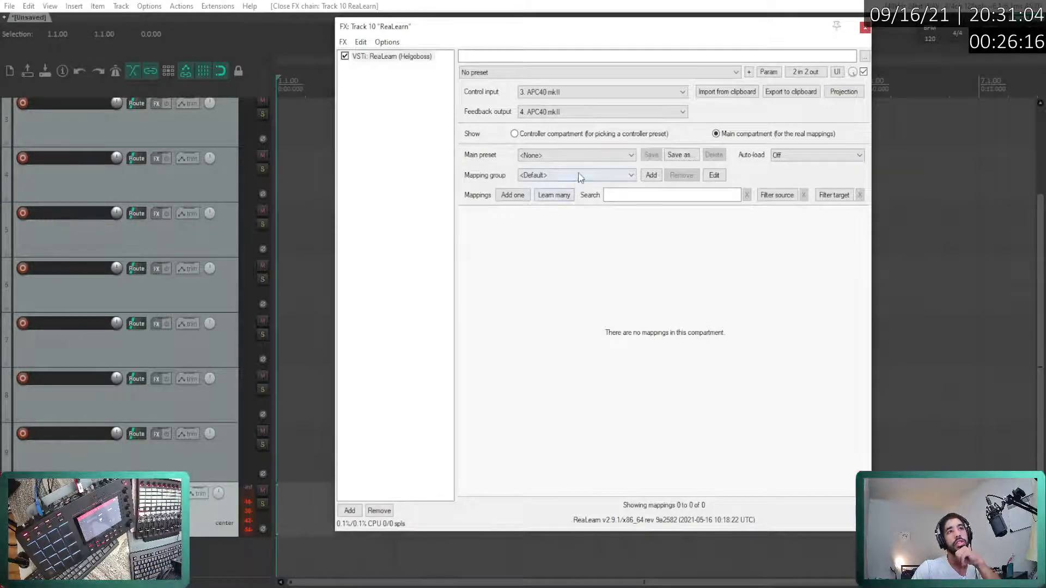
- Add a ReaLearn mapping that assigns the controller fader on channel 1, CC 7, to the volume of track 1
{"action": "left_click", "coordinate": [507, 198]}
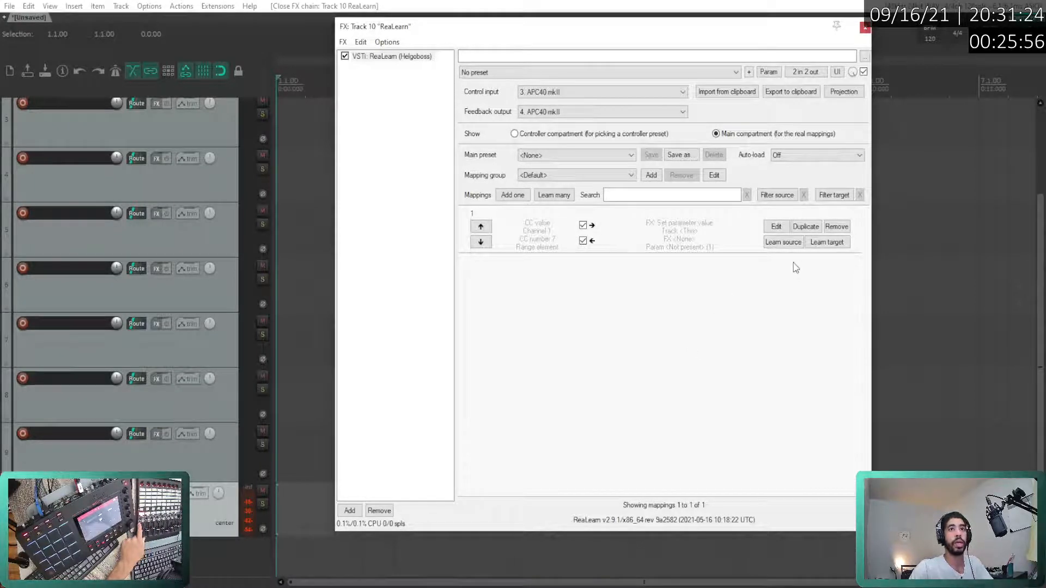
{"action": "scroll", "coordinate": [303, 272], "scroll_direction": "up", "scroll_amount": 5}
{"action": "scroll", "coordinate": [230, 257], "scroll_direction": "up", "scroll_amount": 3}
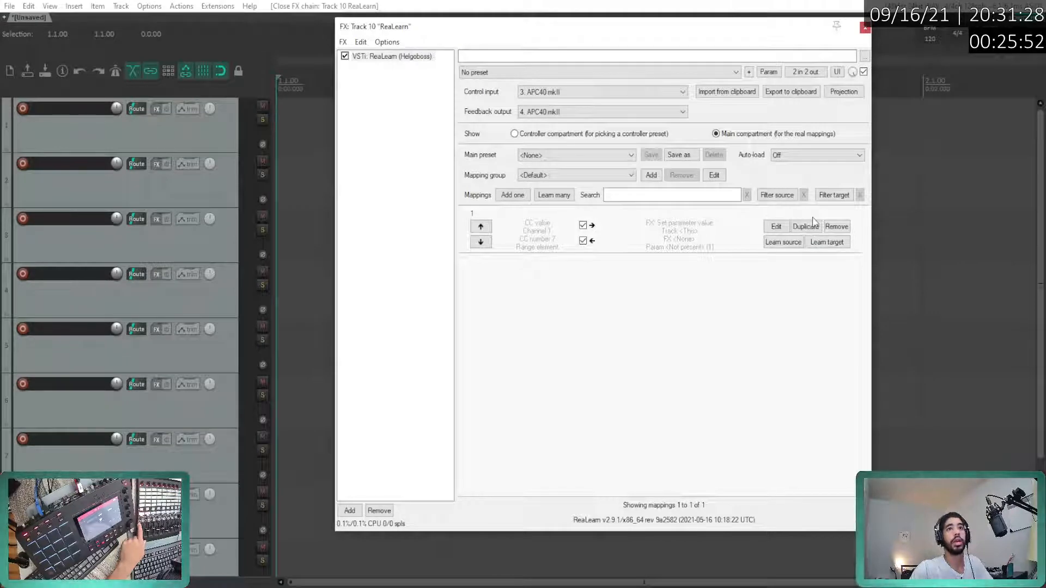
{"action": "left_click", "coordinate": [822, 244]}
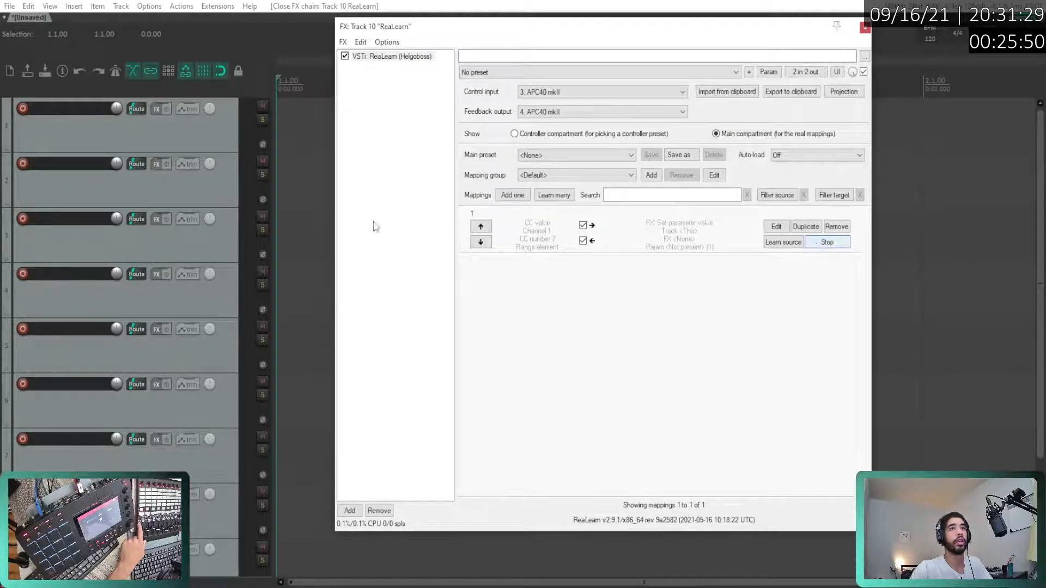
{"action": "left_click", "coordinate": [115, 109]}
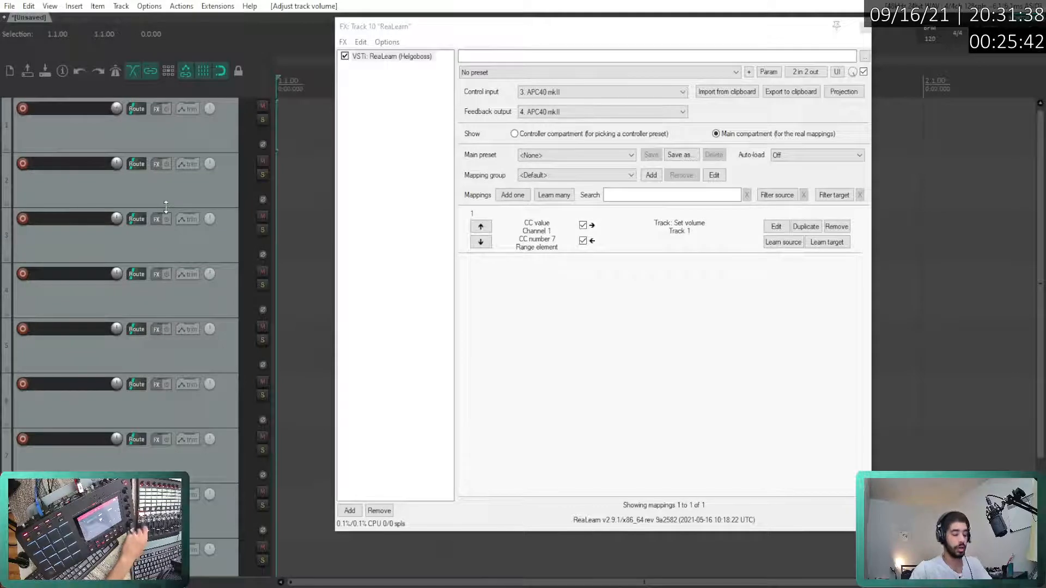
- Show the mixer and set the target maximum of mapping 1 to 0 dB
{"action": "key", "text": "ctrl+m"}
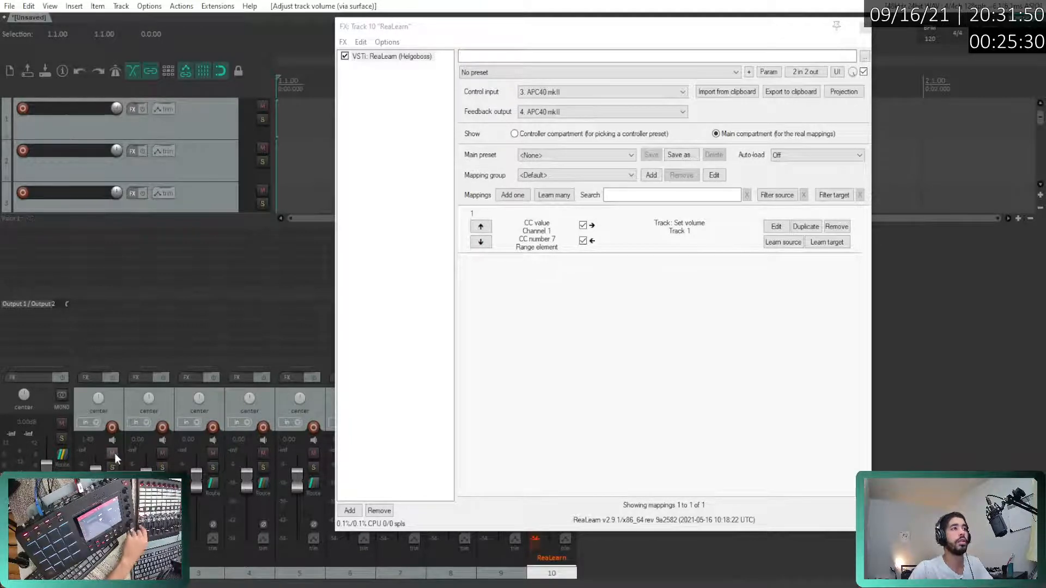
{"action": "left_click", "coordinate": [777, 227]}
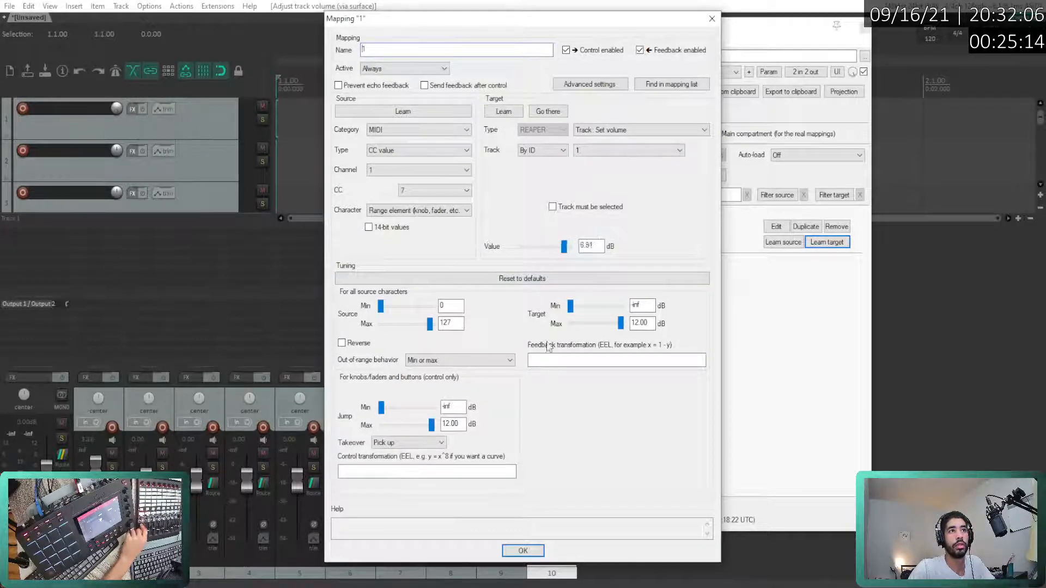
{"action": "double_click", "coordinate": [650, 321]}
{"action": "type", "text": "0"}
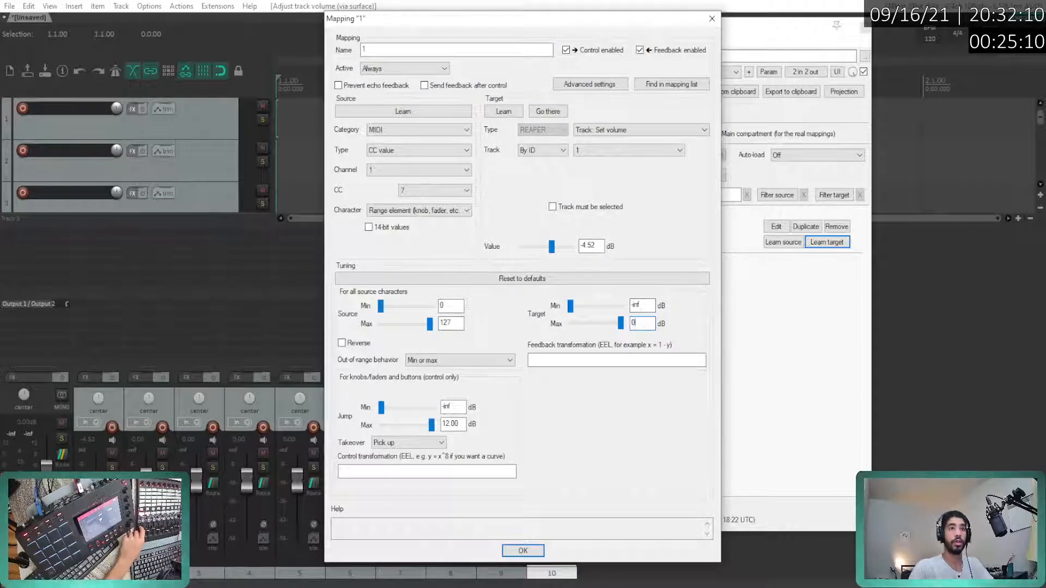
{"action": "left_click", "coordinate": [523, 550]}
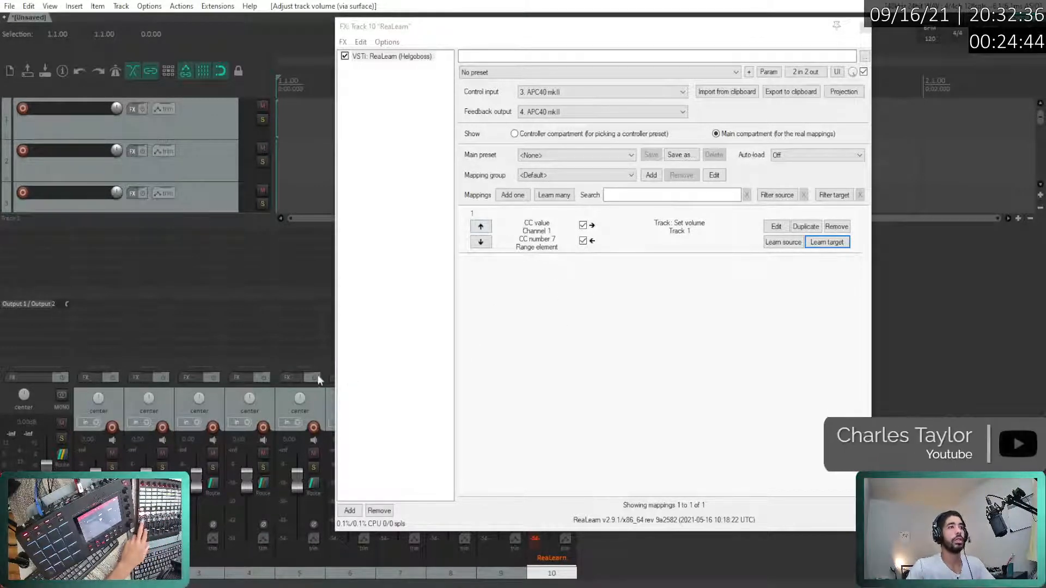
- Add mappings 2 and 3, assigning CC 7 on channels 2 and 3 to the volumes of tracks 2 and 3
{"action": "left_click_drag", "start_coordinate": [577, 36], "coordinate": [770, 34]}
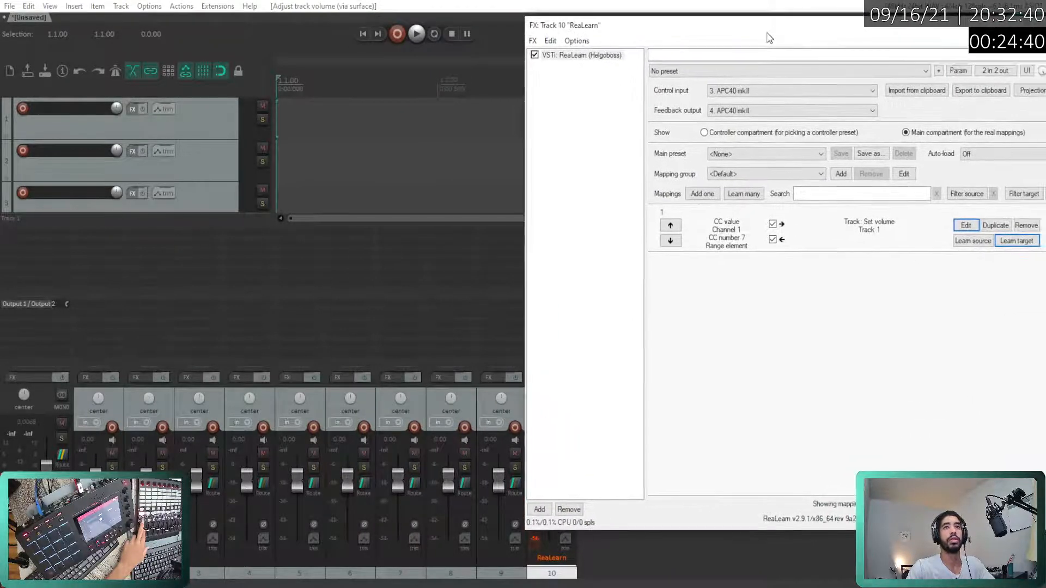
{"action": "left_click", "coordinate": [702, 191]}
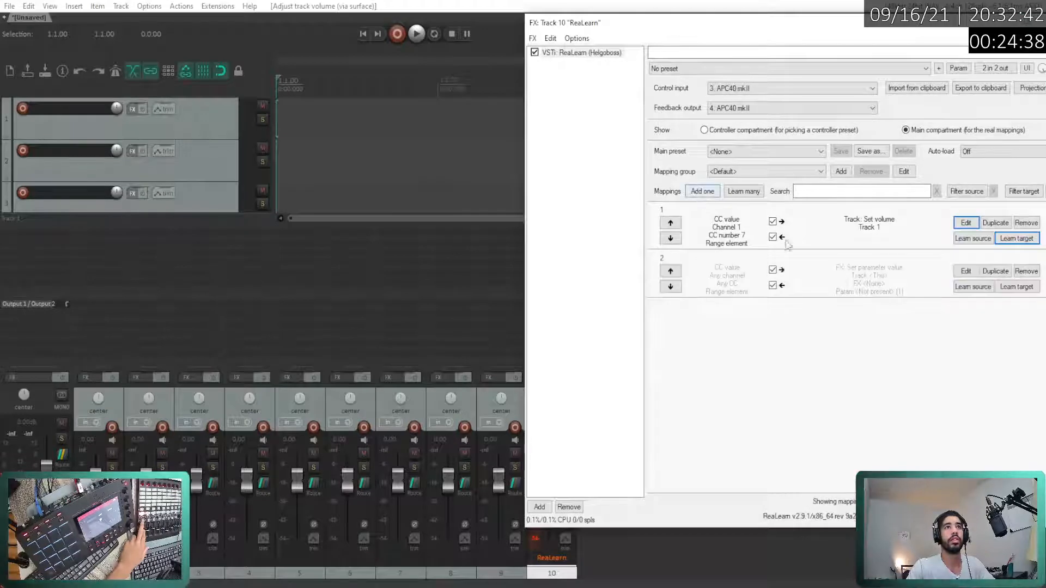
{"action": "left_click", "coordinate": [971, 287]}
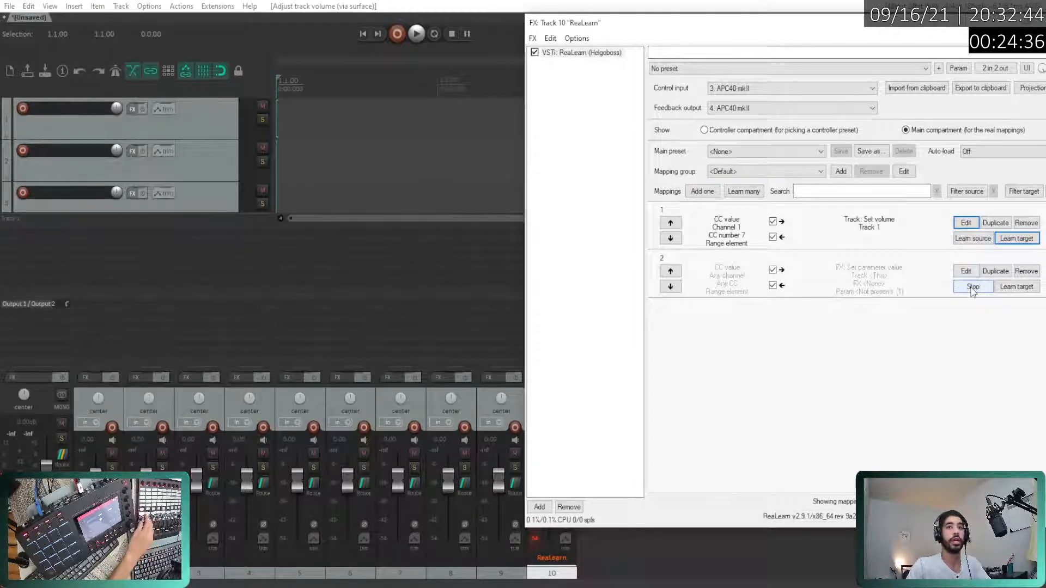
{"action": "left_click", "coordinate": [1011, 287]}
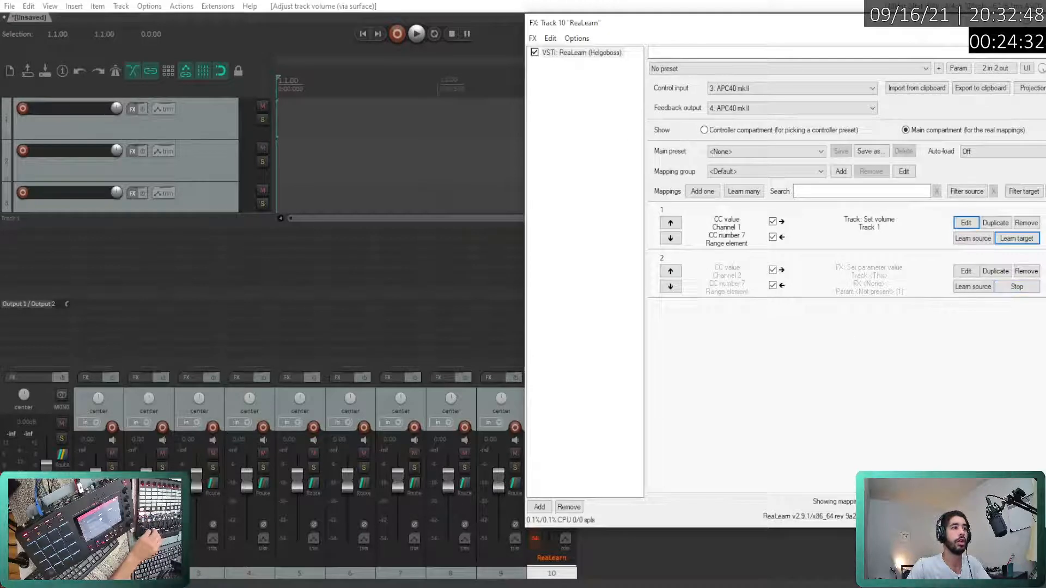
{"action": "left_click", "coordinate": [703, 191]}
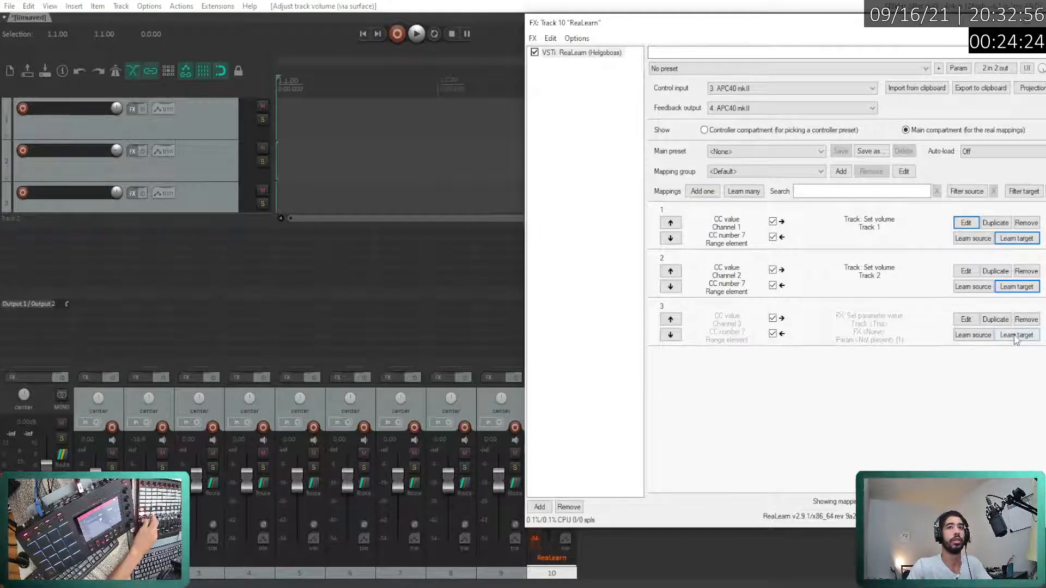
{"action": "left_click_drag", "start_coordinate": [202, 483], "coordinate": [200, 490]}
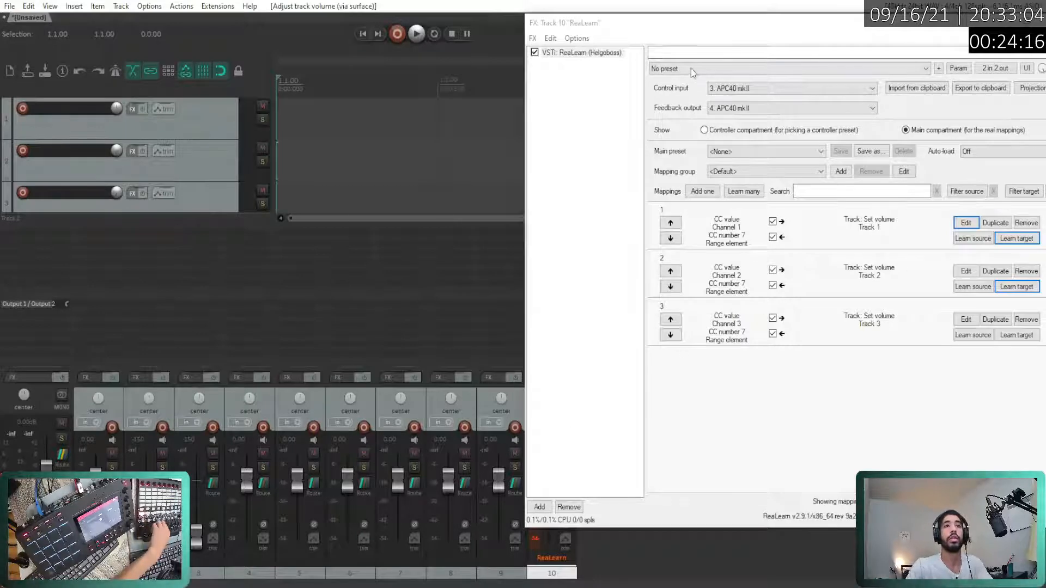
- Add mapping 4, assigning the controller fader on channel 4, CC 7, to the volume of track 4
{"action": "left_click", "coordinate": [702, 191]}
{"action": "left_click", "coordinate": [972, 384]}
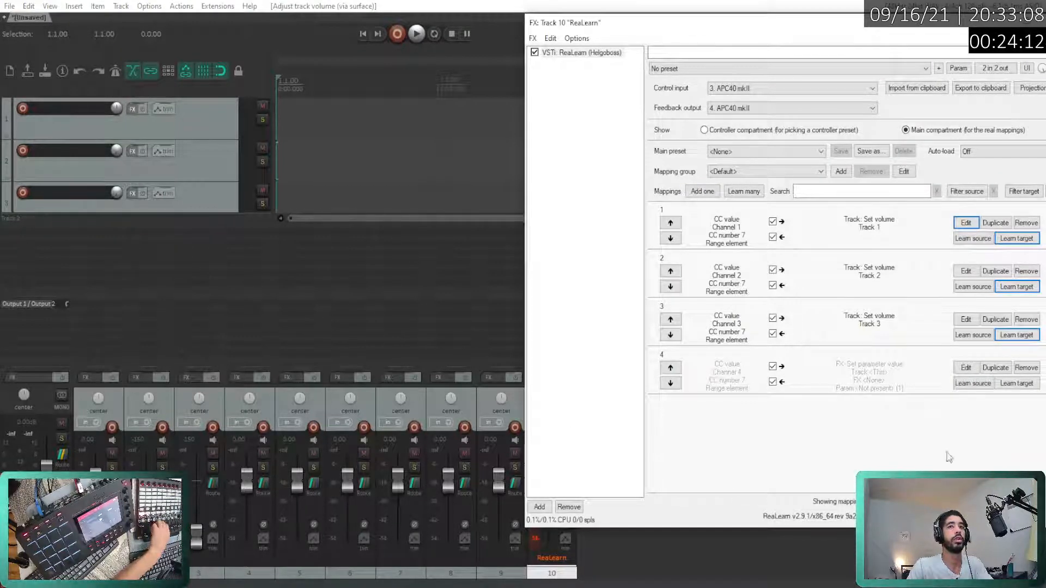
{"action": "left_click", "coordinate": [1017, 385]}
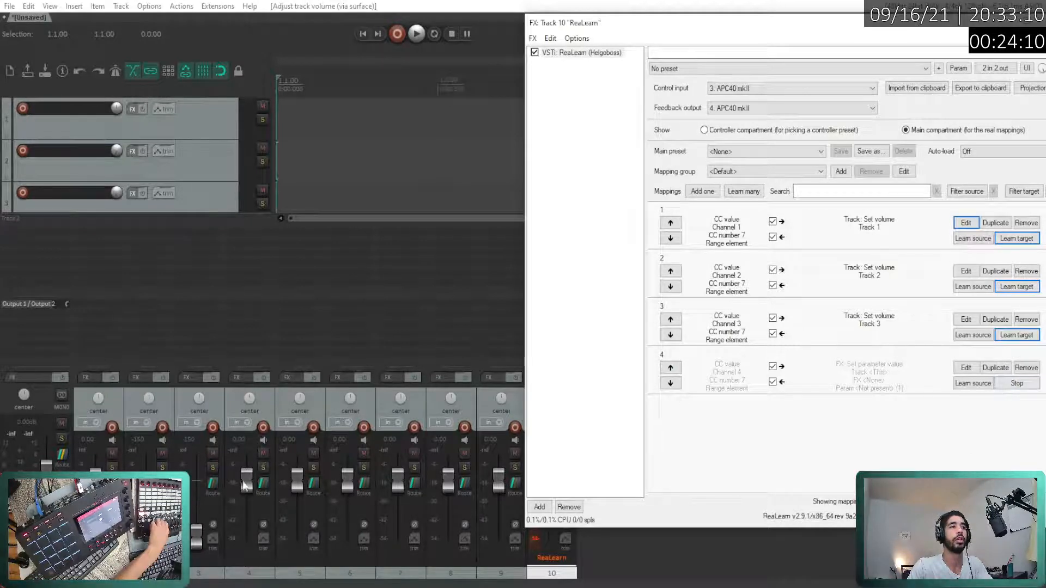
{"action": "left_click_drag", "start_coordinate": [247, 479], "coordinate": [247, 493]}
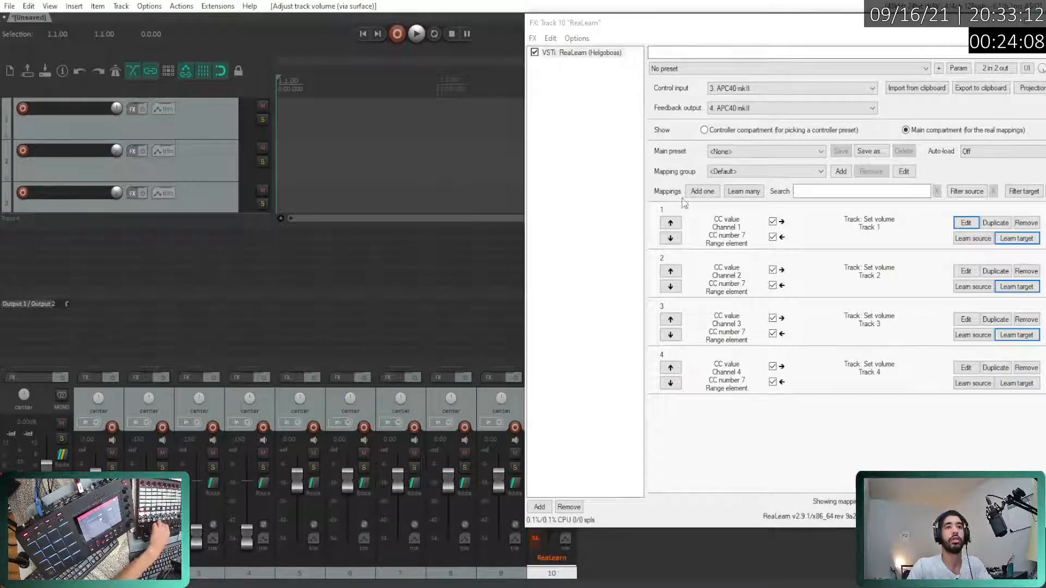
- Add four more empty mappings, numbered 5 to 8, to the main compartment
{"action": "left_click", "coordinate": [698, 194]}
{"action": "left_click", "coordinate": [704, 194]}
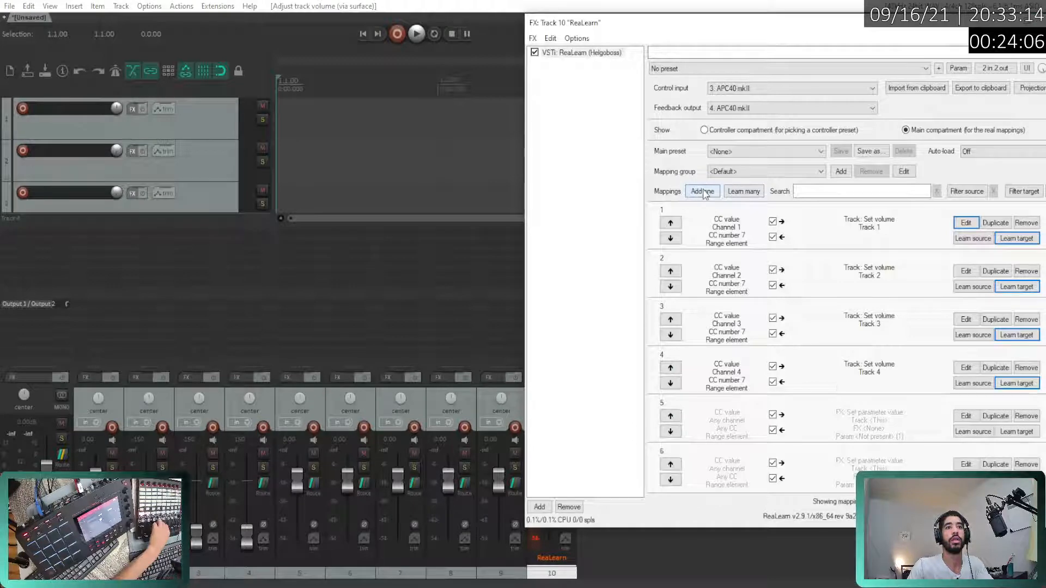
{"action": "left_click", "coordinate": [704, 194]}
{"action": "left_click", "coordinate": [704, 193]}
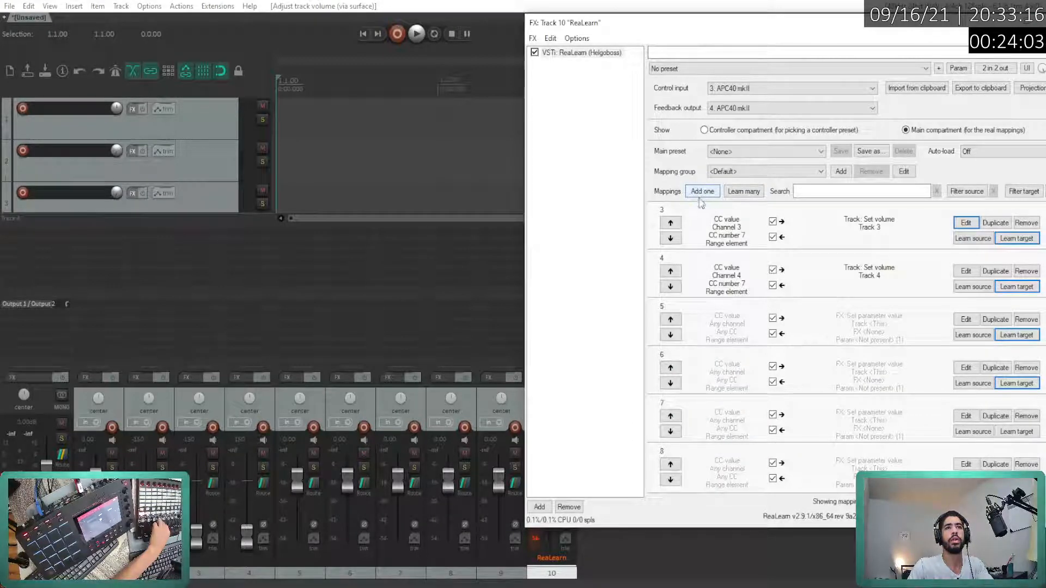
- Learn the sources and targets of mappings 5 and 6, assigning CC 7 on channels 5 and 6 to the volumes of tracks 5 and 6
{"action": "left_click", "coordinate": [969, 337]}
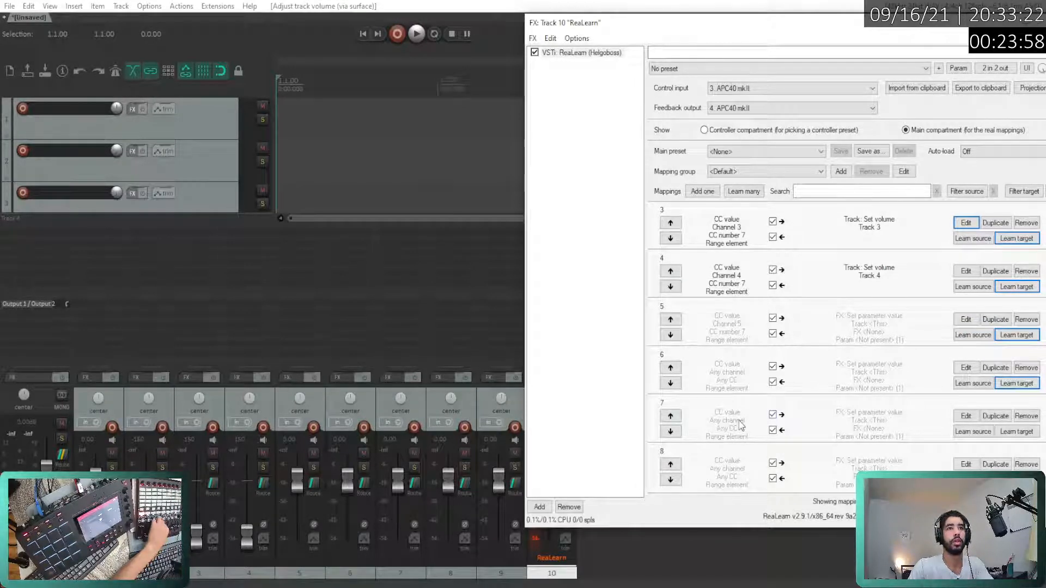
{"action": "left_click", "coordinate": [1018, 335]}
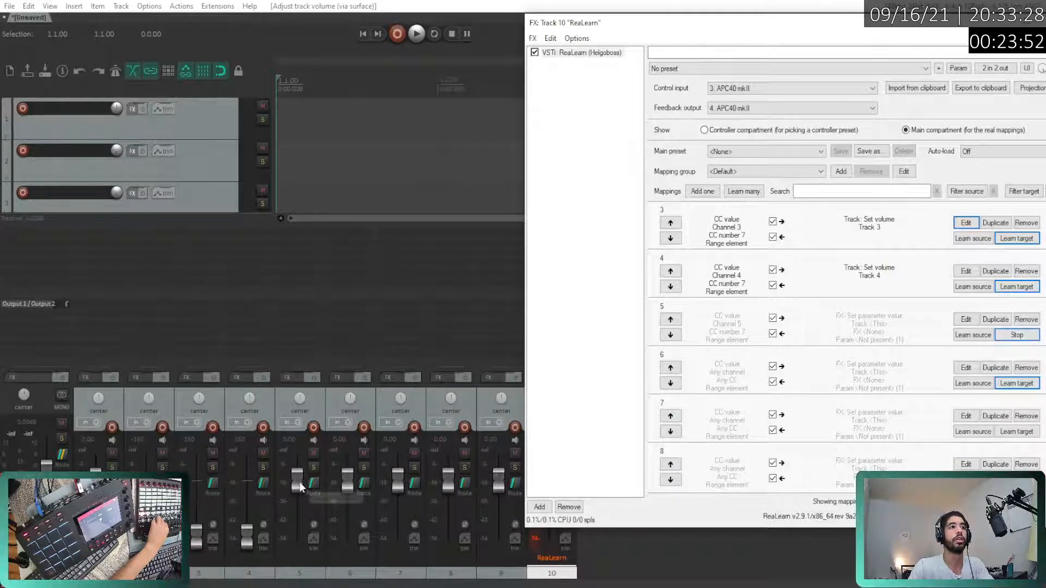
{"action": "left_click_drag", "start_coordinate": [299, 487], "coordinate": [299, 501]}
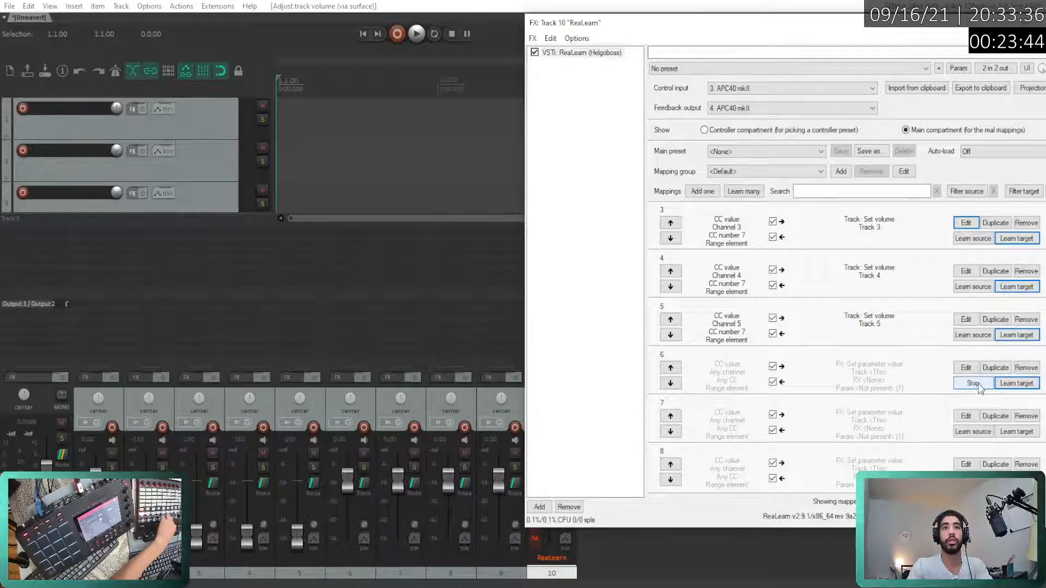
{"action": "left_click", "coordinate": [1010, 387]}
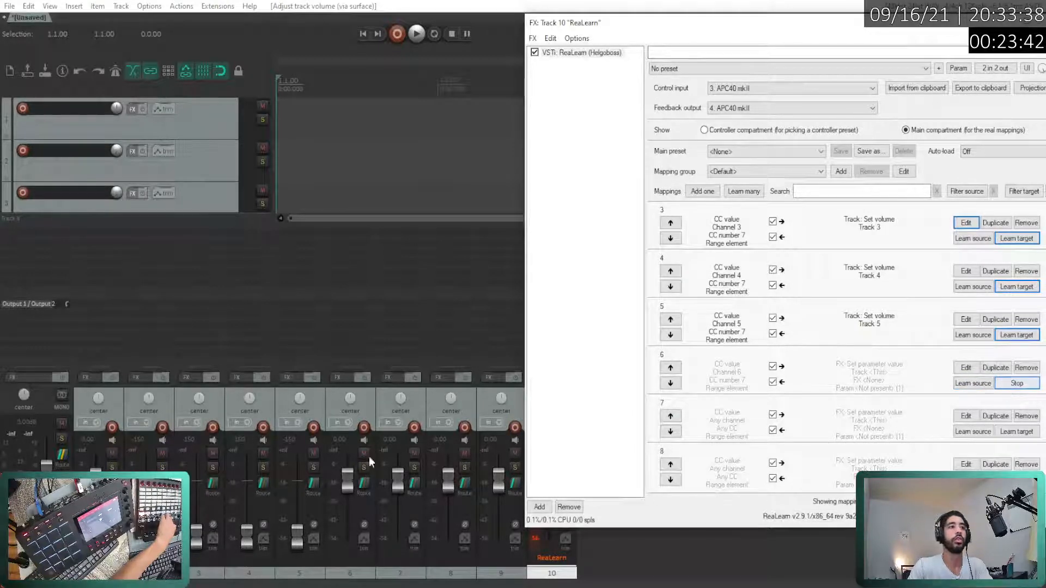
{"action": "left_click_drag", "start_coordinate": [351, 483], "coordinate": [352, 485]}
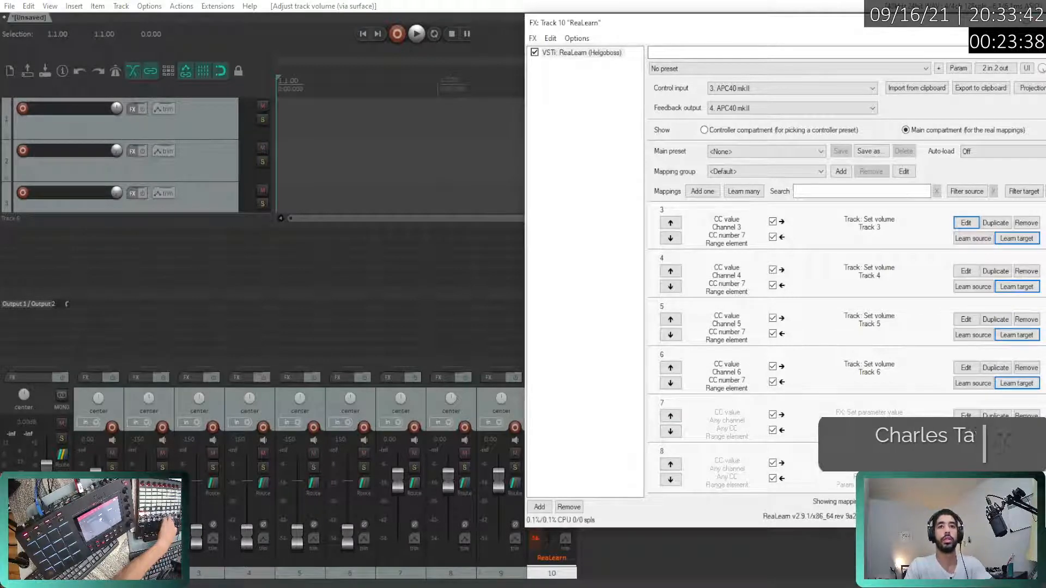
- Learn the sources and targets of mappings 7 and 8, assigning CC 7 on channels 7 and 8 to the volumes of tracks 7 and 8
{"action": "left_click", "coordinate": [973, 432]}
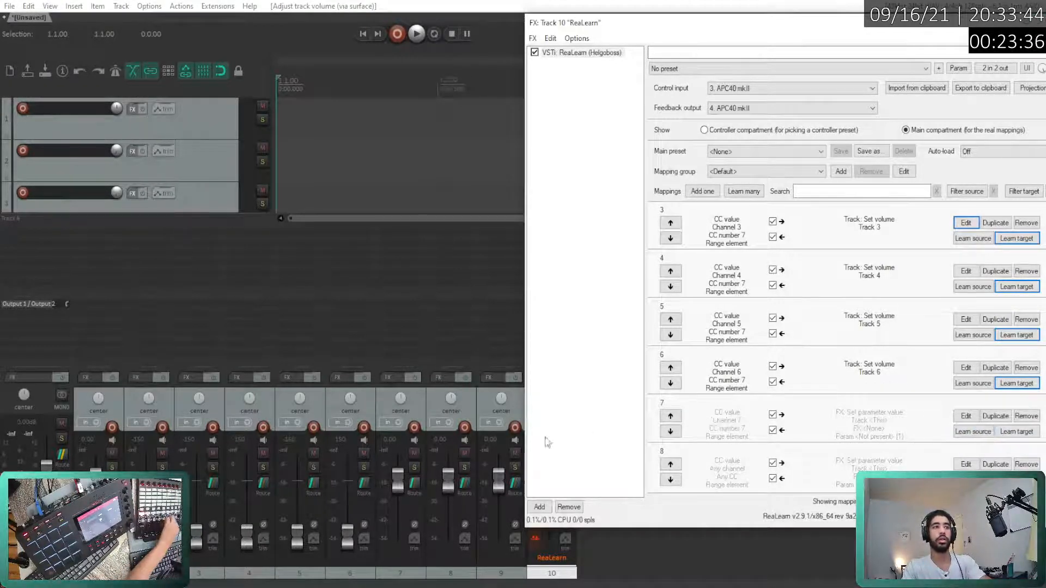
{"action": "left_click", "coordinate": [1014, 433]}
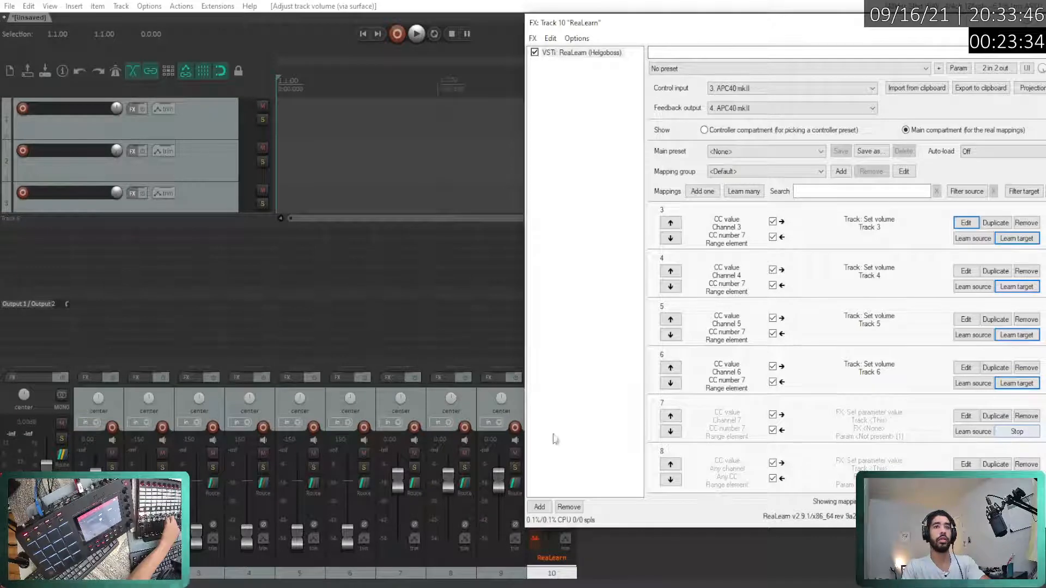
{"action": "left_click", "coordinate": [401, 481]}
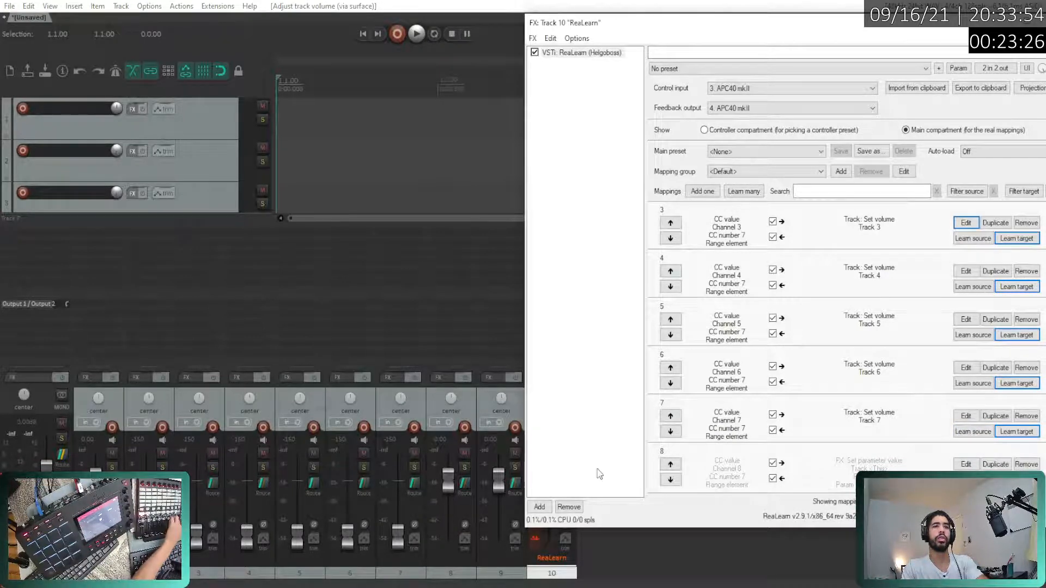
{"action": "left_click", "coordinate": [443, 482]}
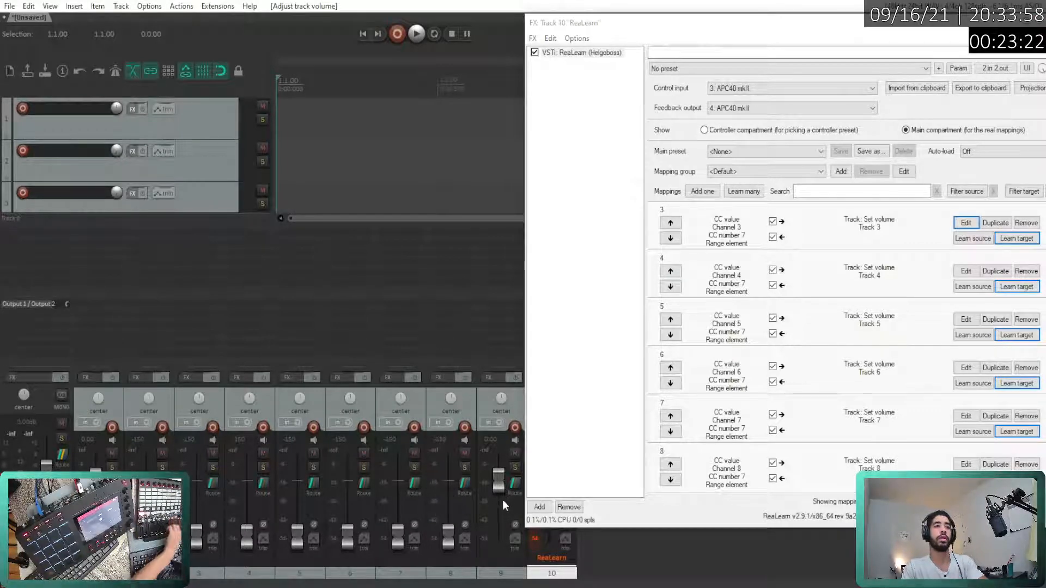
- Delete the extra track 9 that sits before the ReaLearn track
{"action": "left_click", "coordinate": [501, 572]}
{"action": "key", "text": "Delete"}
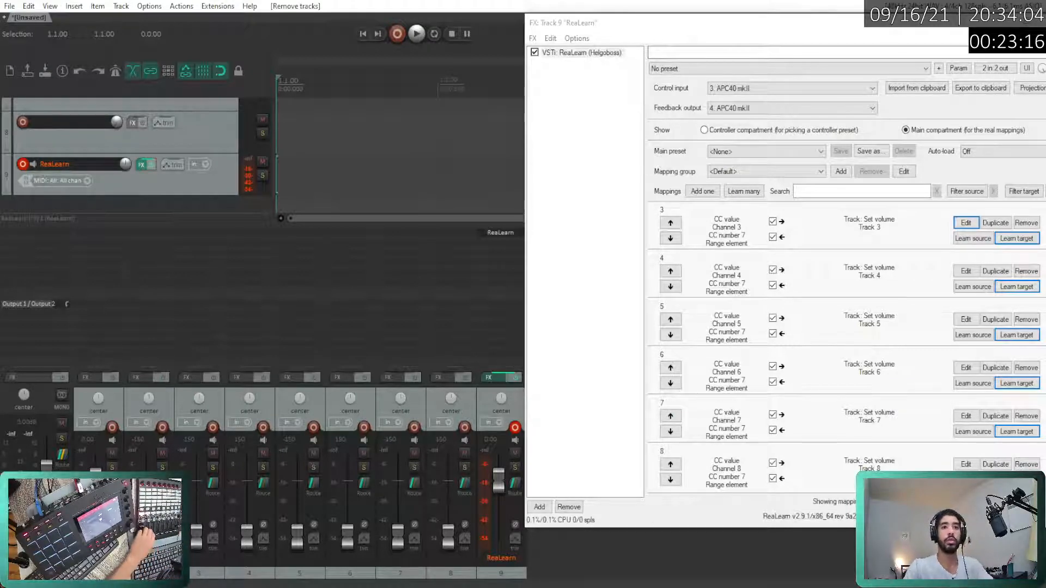
- Set the target maximum of mappings 8 and 7 to 0 dB
{"action": "left_click", "coordinate": [961, 464]}
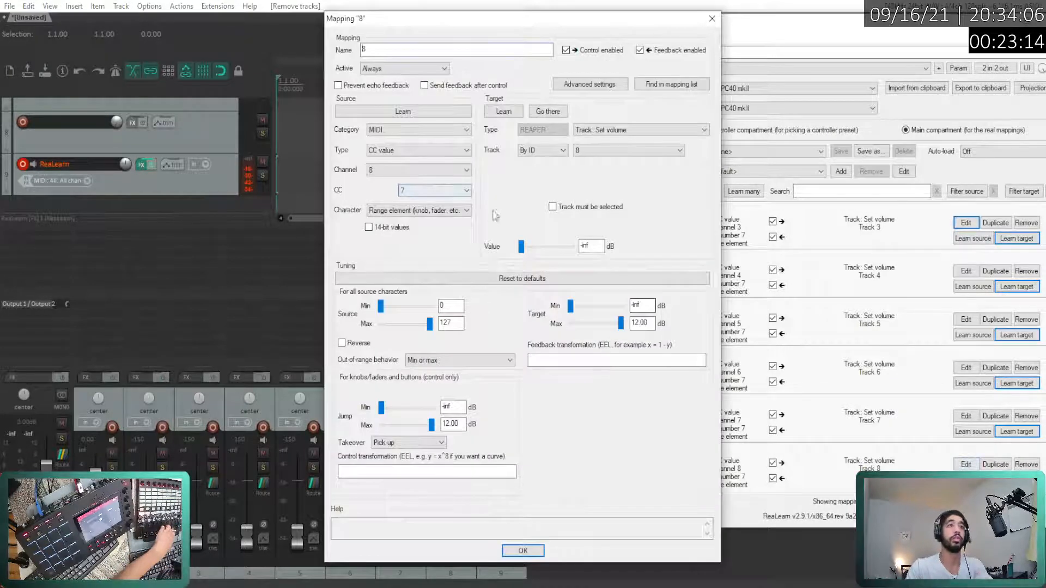
{"action": "double_click", "coordinate": [636, 321]}
{"action": "type", "text": "0"}
{"action": "left_click", "coordinate": [522, 550]}
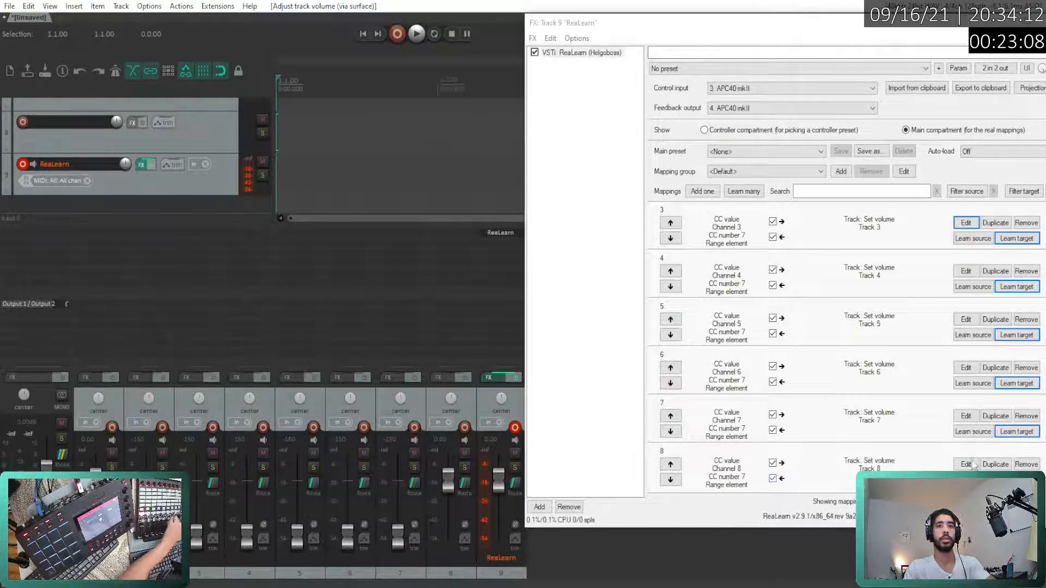
{"action": "left_click", "coordinate": [966, 416]}
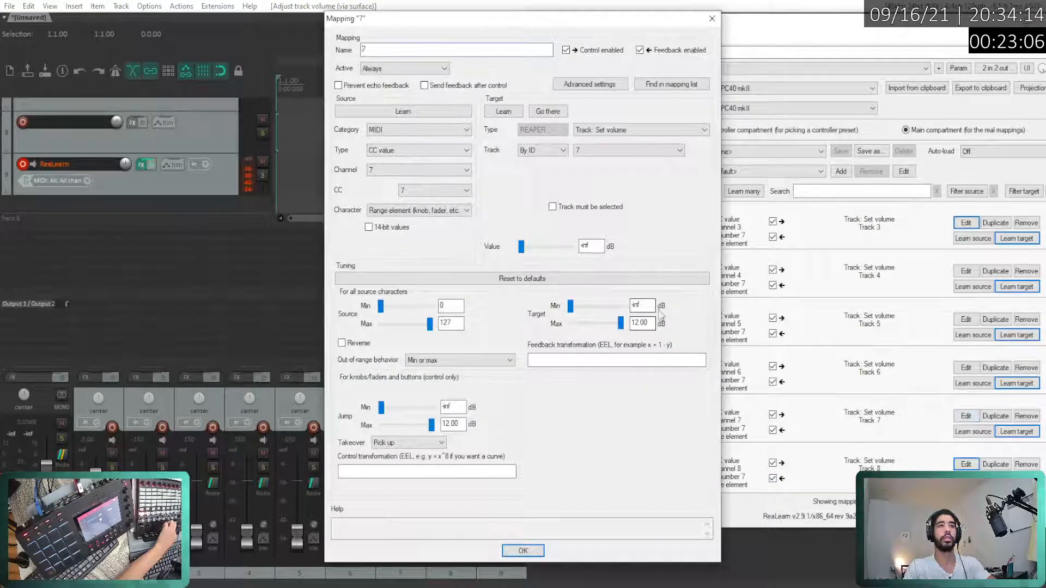
{"action": "double_click", "coordinate": [639, 322]}
{"action": "type", "text": "0"}
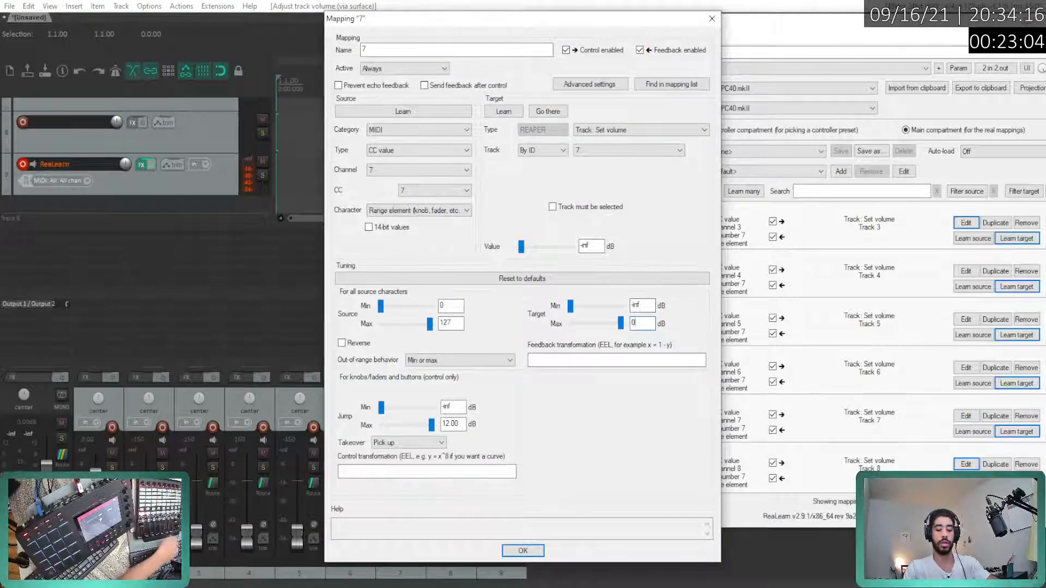
{"action": "key", "text": "Return"}
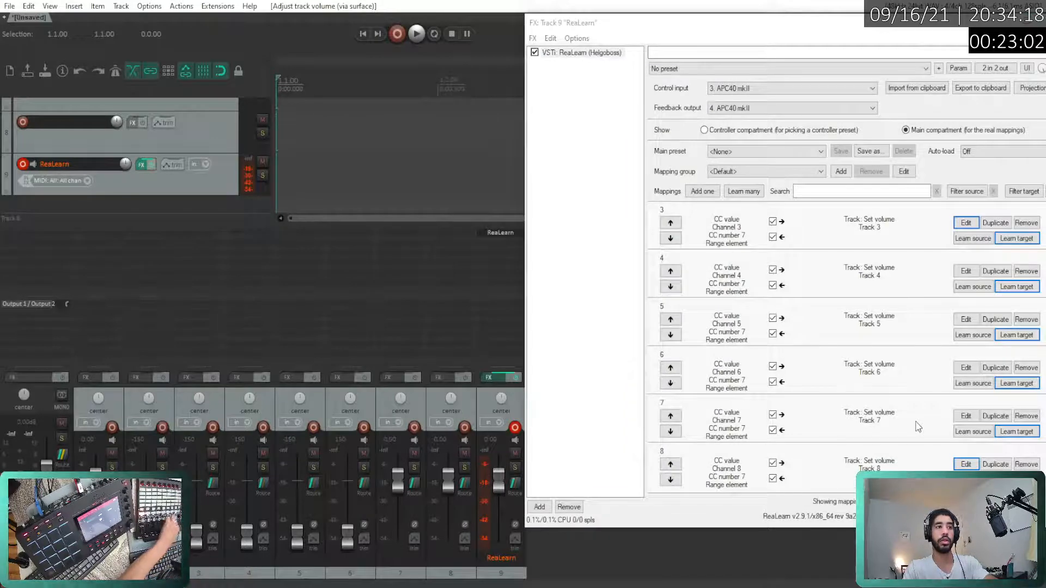
- Set the target maximum of mappings 6 and 5 to 0 dB
{"action": "left_click", "coordinate": [966, 368]}
{"action": "double_click", "coordinate": [646, 325]}
{"action": "type", "text": "0"}
{"action": "key", "text": "Return"}
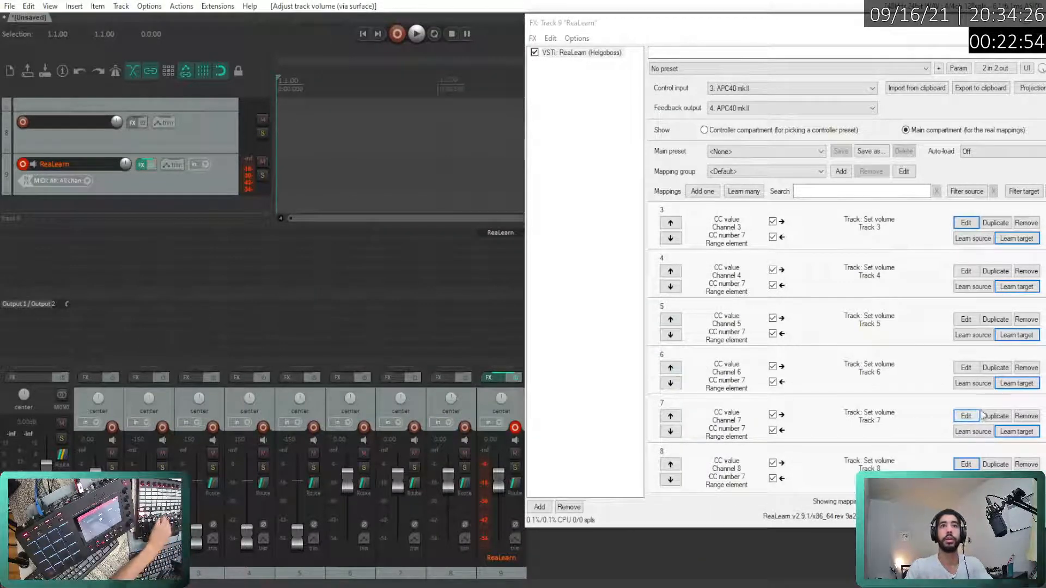
{"action": "left_click", "coordinate": [966, 319]}
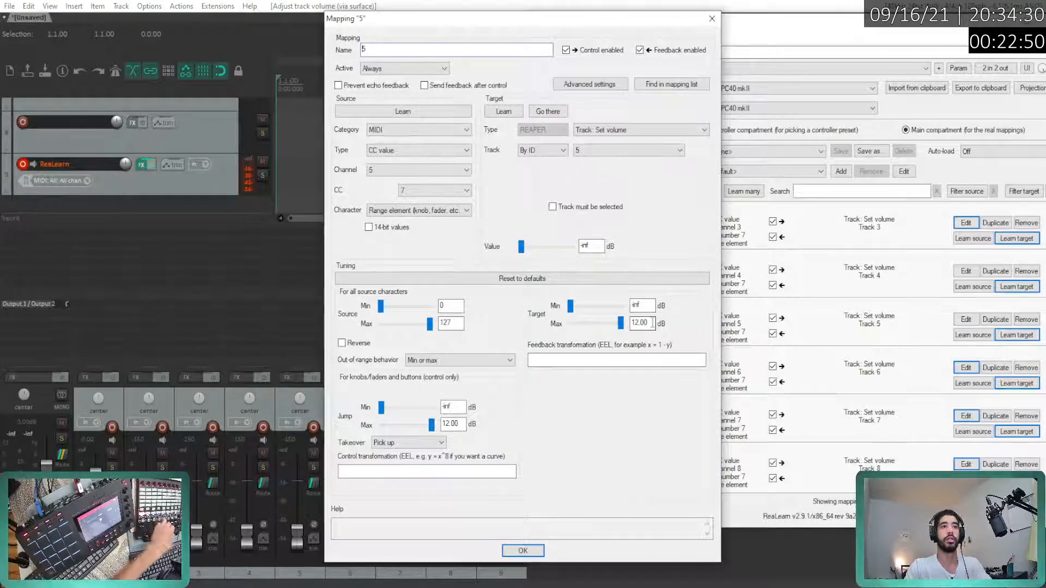
{"action": "left_click_drag", "start_coordinate": [652, 322], "coordinate": [586, 337]}
{"action": "type", "text": "0"}
{"action": "key", "text": "Return"}
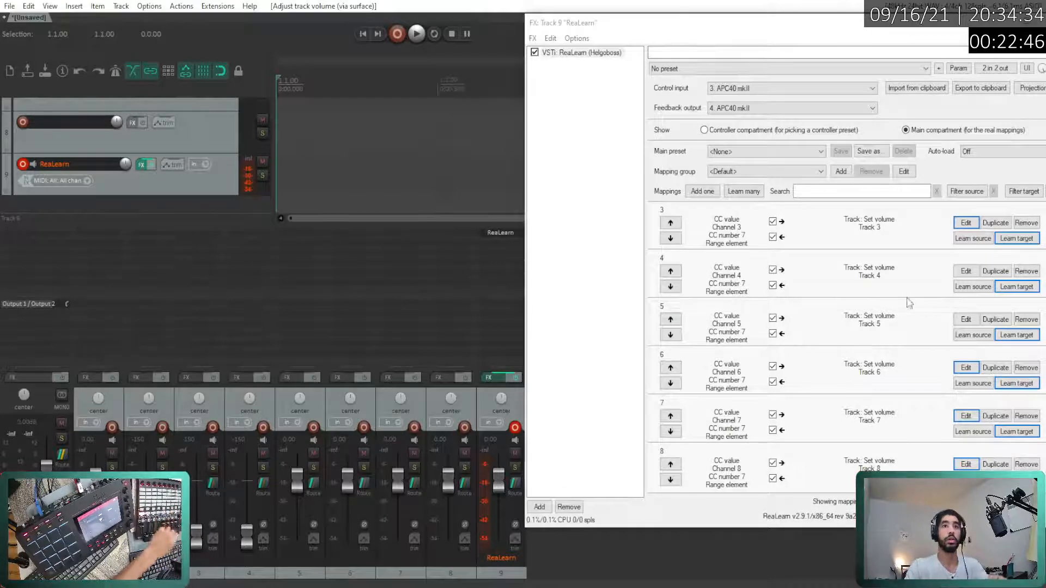
- Set the target maximum of mapping 4 to 0 dB and reopen the mapping to check it
{"action": "left_click", "coordinate": [966, 271]}
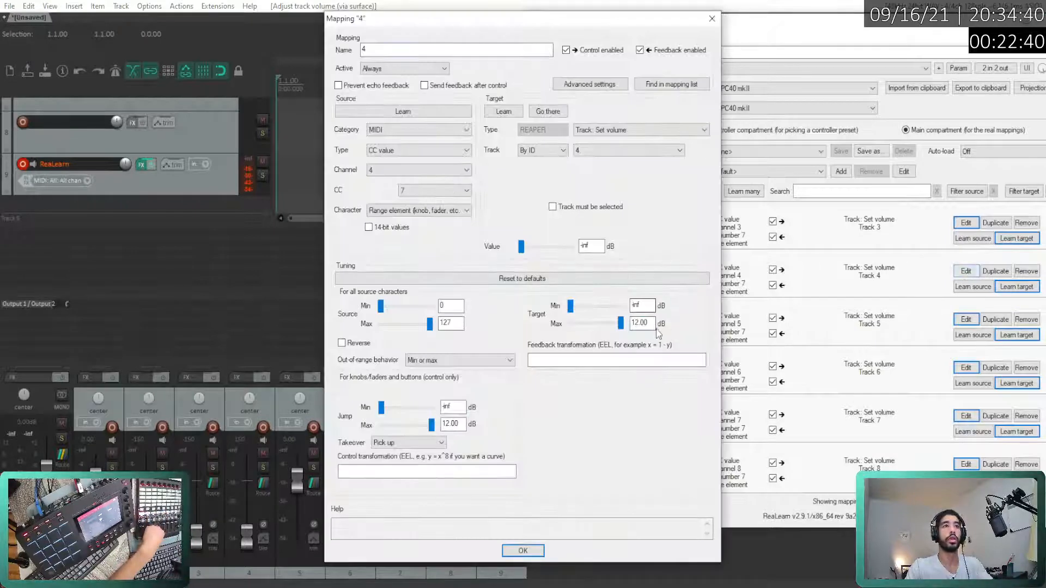
{"action": "left_click_drag", "start_coordinate": [652, 323], "coordinate": [581, 350]}
{"action": "type", "text": "0"}
{"action": "key", "text": "Return"}
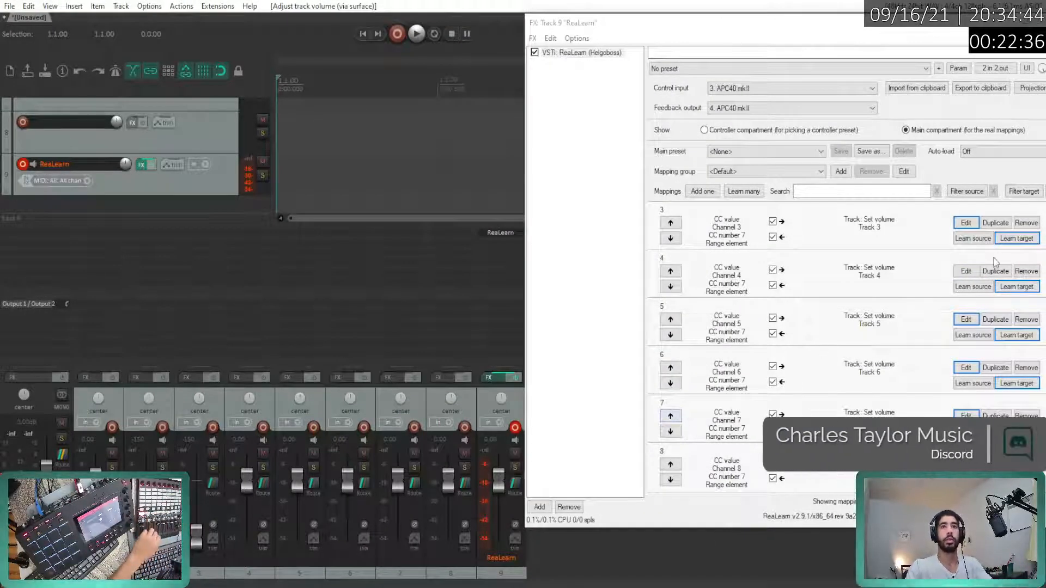
{"action": "left_click", "coordinate": [965, 272]}
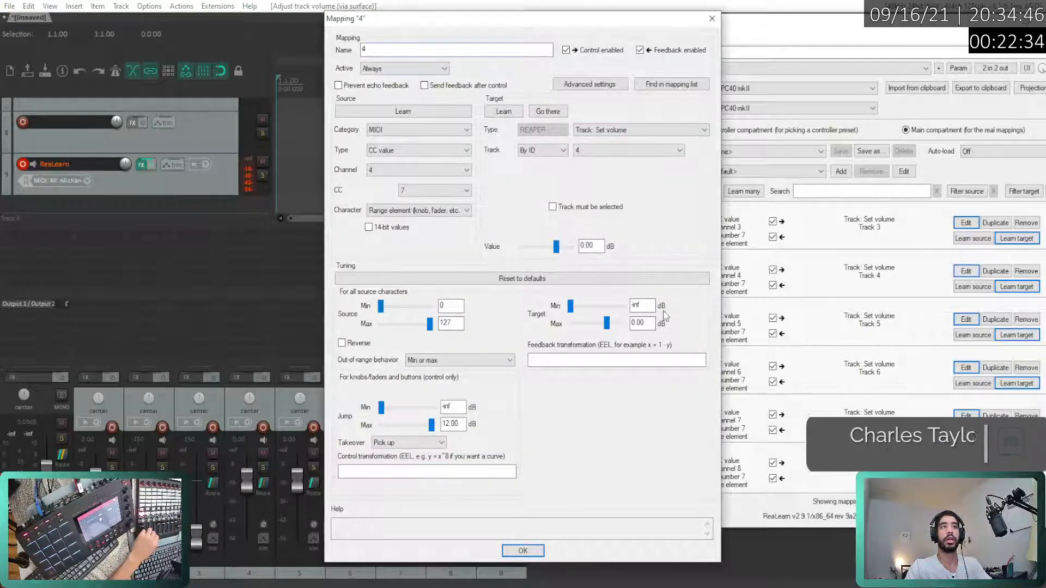
{"action": "left_click", "coordinate": [522, 551]}
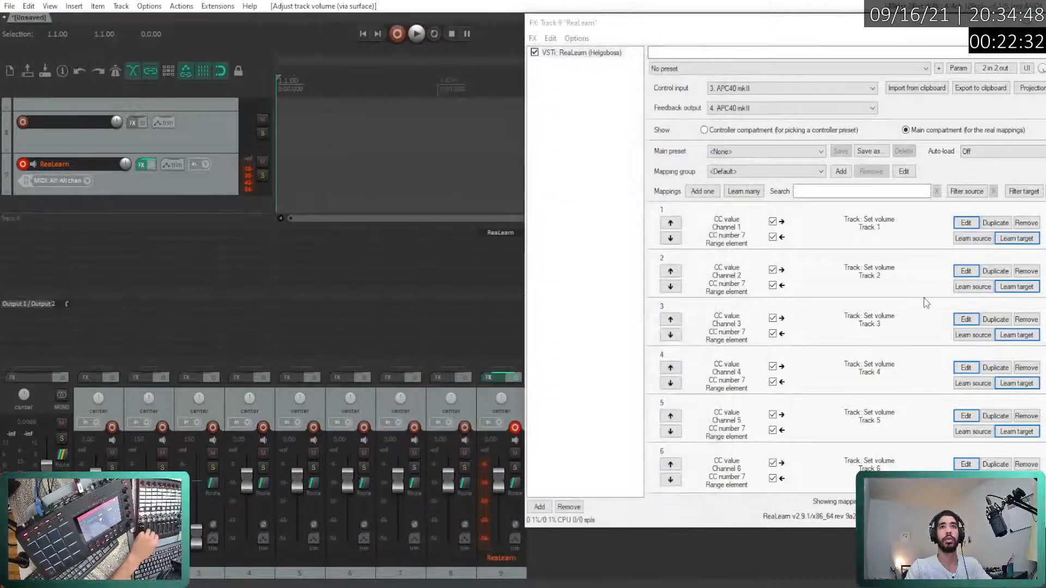
- Set the target maximum of mappings 3 and 2 to 0 dB
{"action": "left_click", "coordinate": [965, 322]}
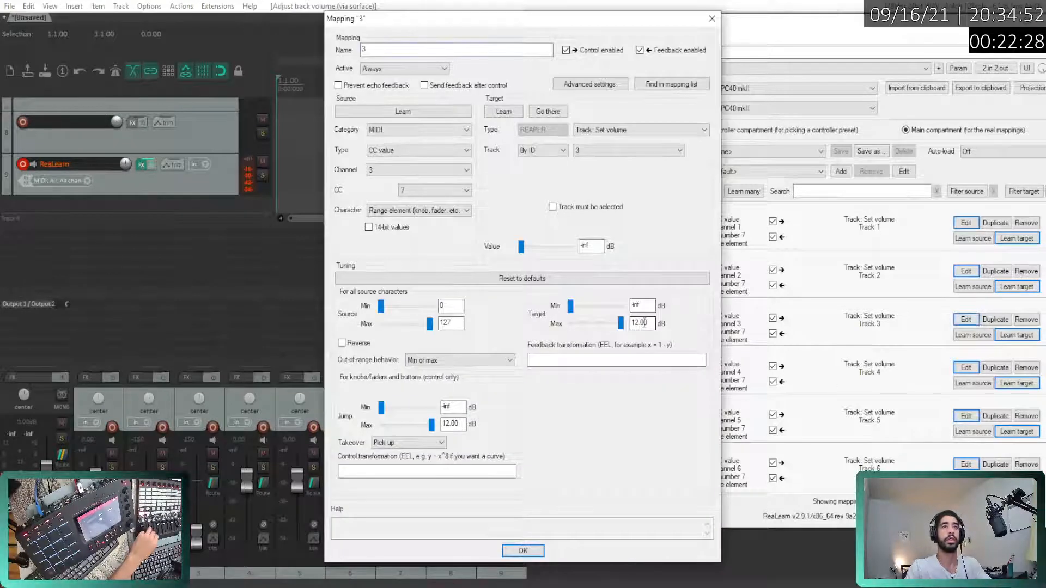
{"action": "left_click_drag", "start_coordinate": [643, 323], "coordinate": [648, 332]}
{"action": "type", "text": "00"}
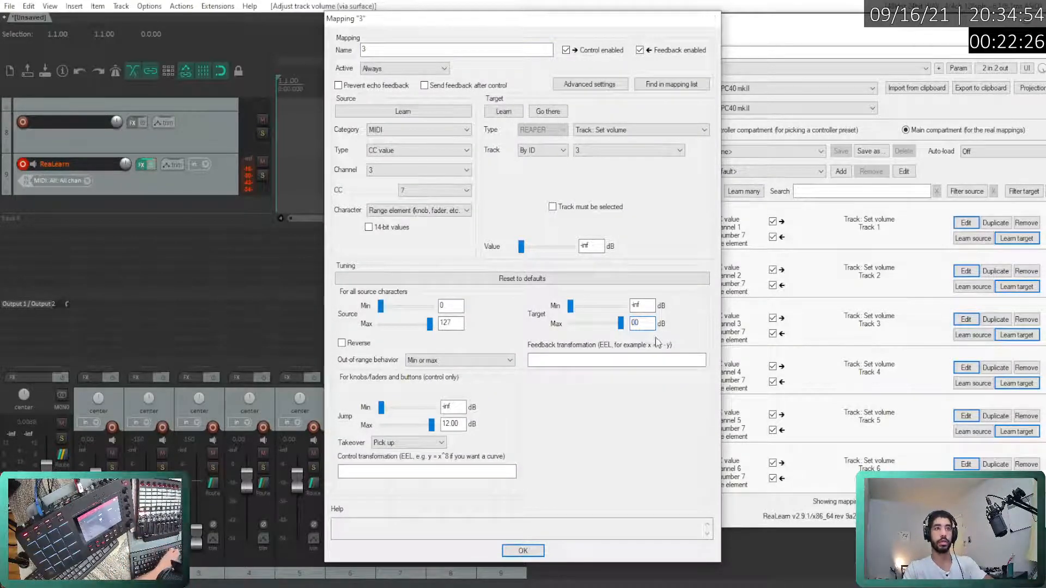
{"action": "key", "text": "Return"}
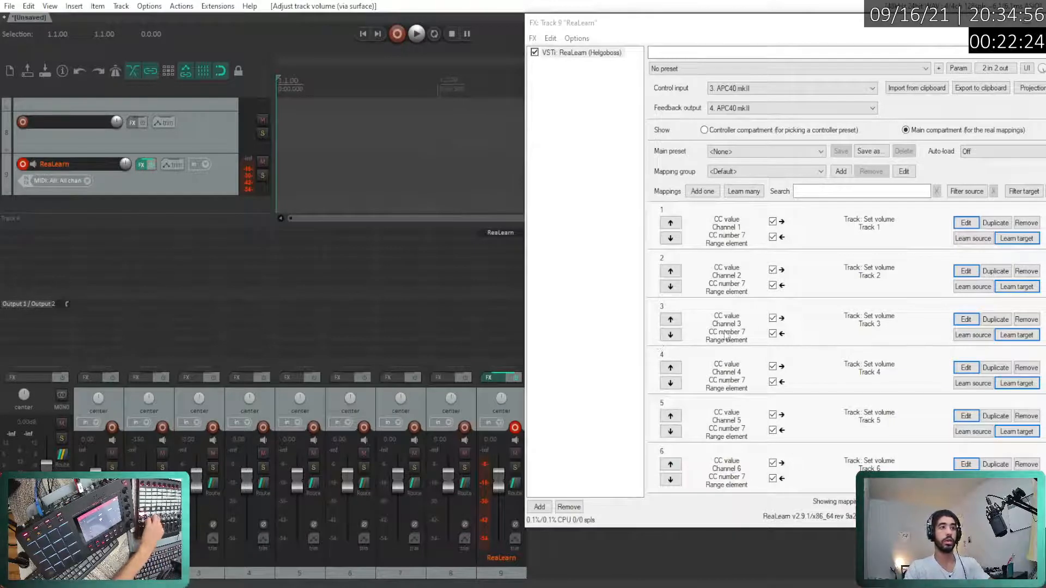
{"action": "left_click", "coordinate": [966, 272]}
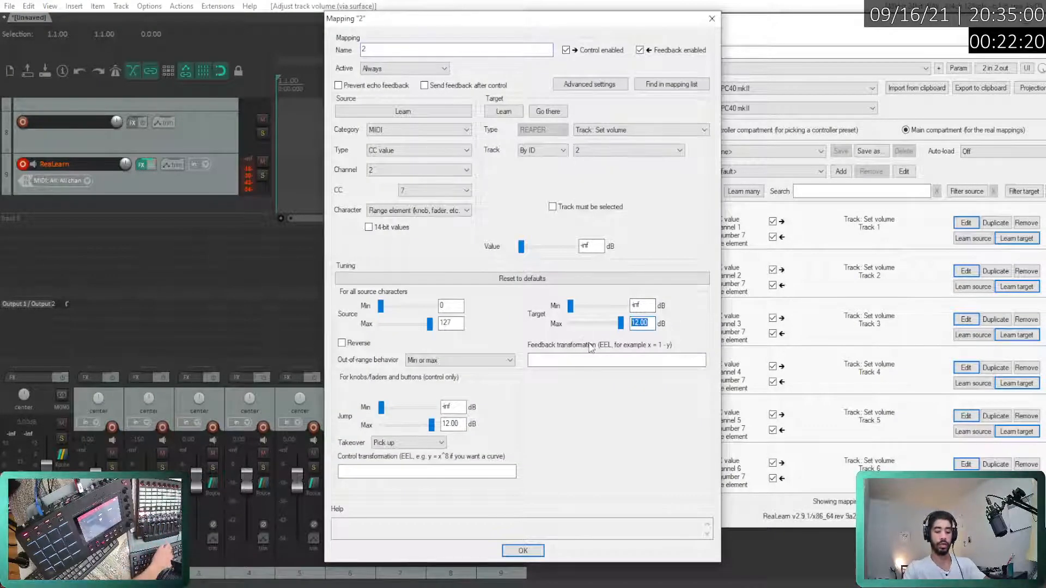
{"action": "key", "text": "Return"}
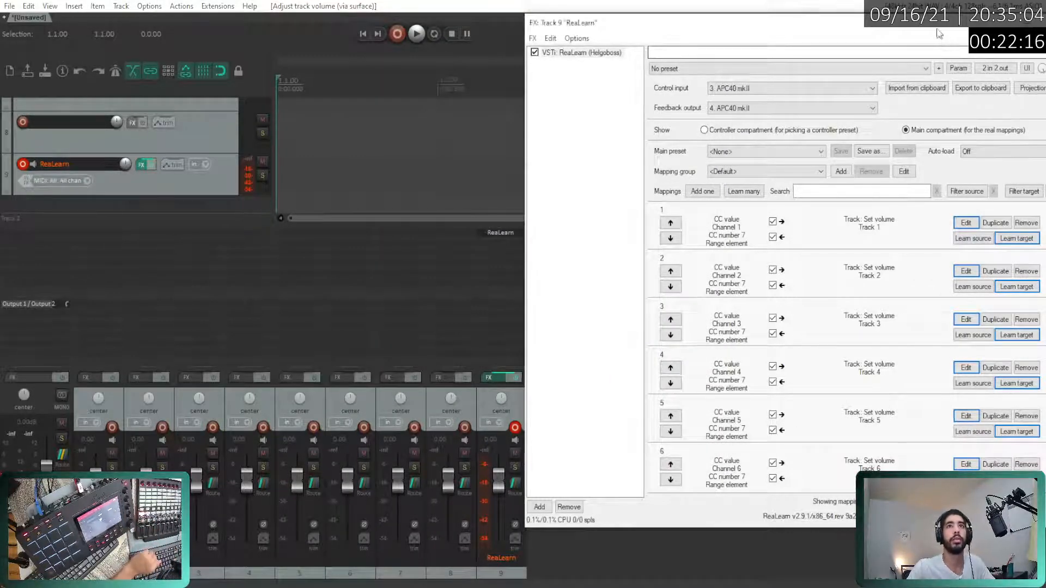
- Close the ReaLearn FX window and save the project as a project template, overwriting 8 Track.rpp
{"action": "left_click_drag", "start_coordinate": [945, 26], "coordinate": [744, 56]}
{"action": "left_click", "coordinate": [823, 53]}
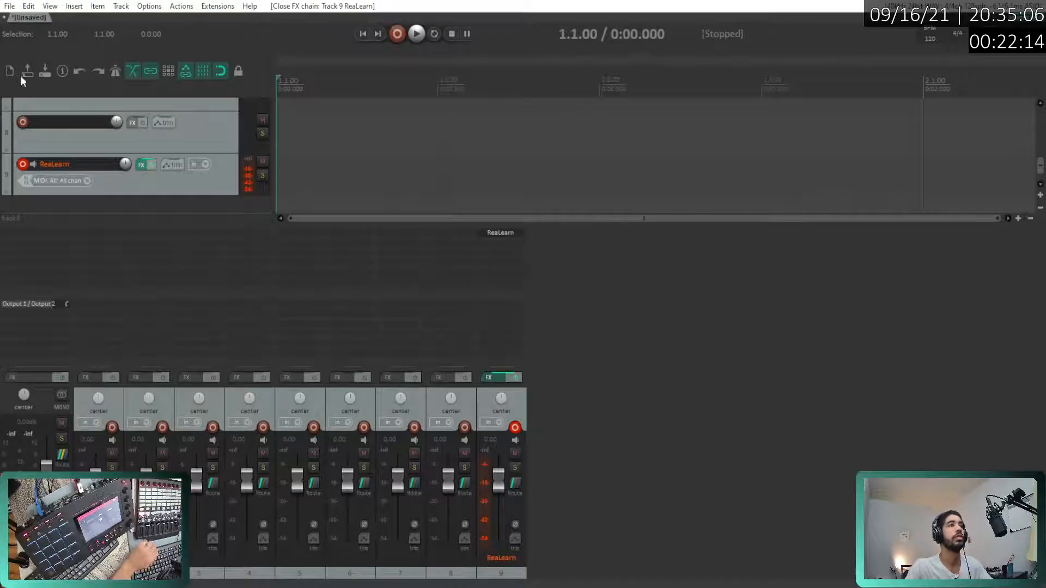
{"action": "left_click", "coordinate": [10, 8]}
{"action": "mouse_move", "coordinate": [85, 121]}
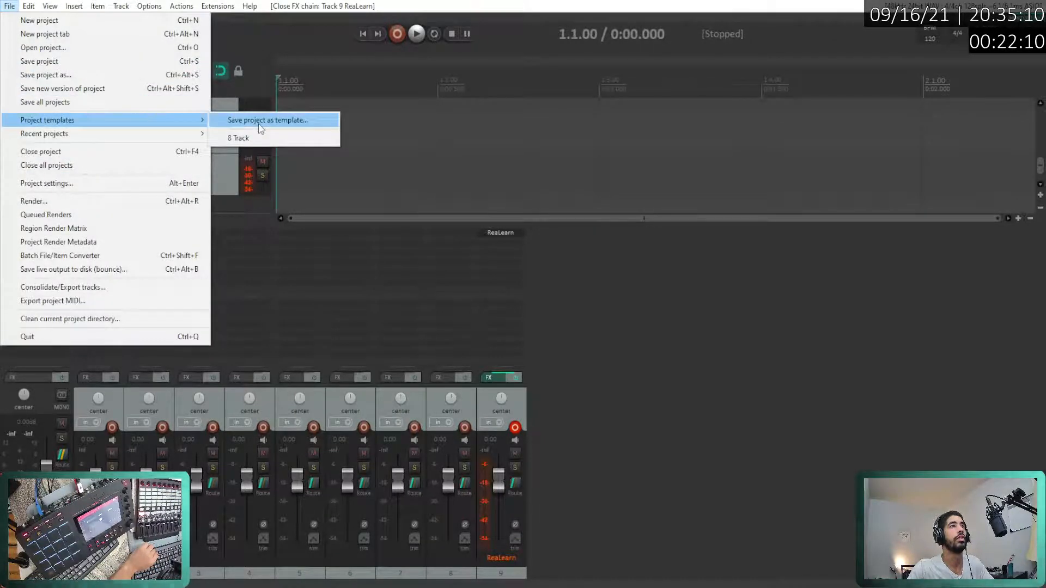
{"action": "left_click", "coordinate": [261, 121]}
{"action": "double_click", "coordinate": [420, 174]}
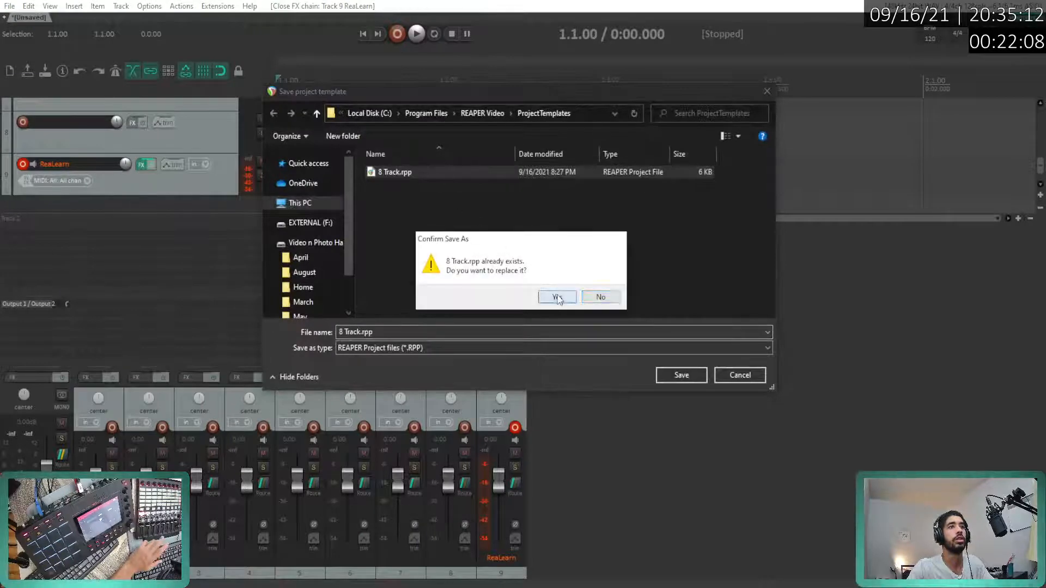
{"action": "left_click", "coordinate": [557, 296]}
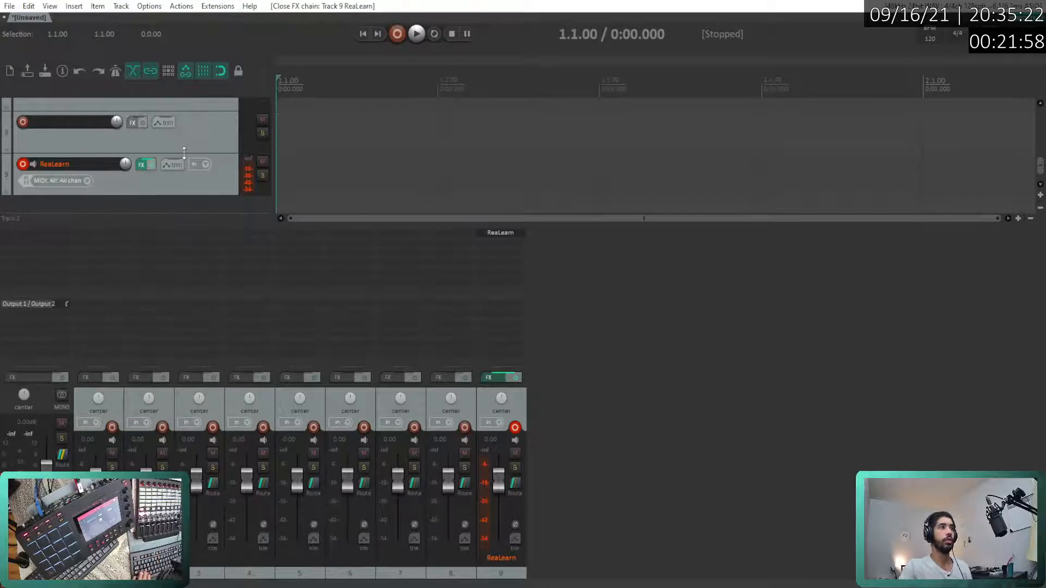
- Insert a new track and reorder the mixer channels, moving the last channel to the front so ReaLearn is last
{"action": "scroll", "coordinate": [179, 148], "scroll_direction": "up", "scroll_amount": 5}
{"action": "double_click", "coordinate": [554, 458]}
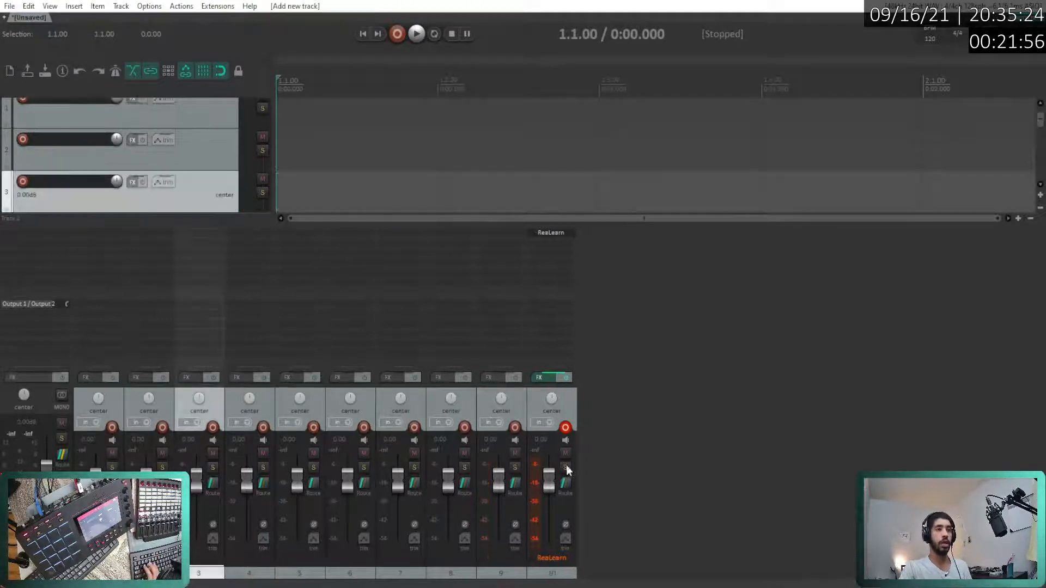
{"action": "left_click_drag", "start_coordinate": [504, 577], "coordinate": [77, 555]}
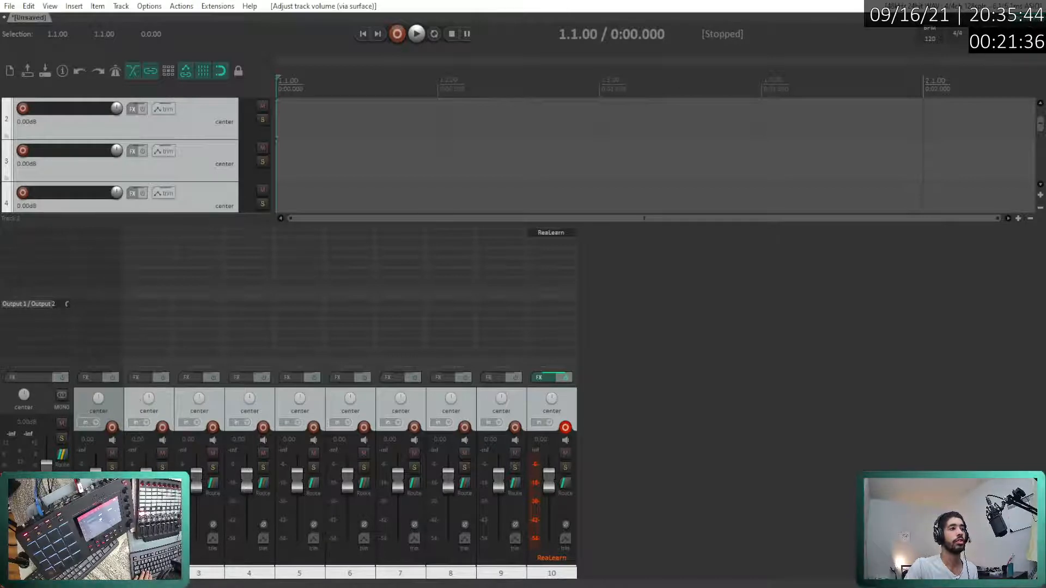
{"action": "left_click_drag", "start_coordinate": [148, 573], "coordinate": [82, 573]}
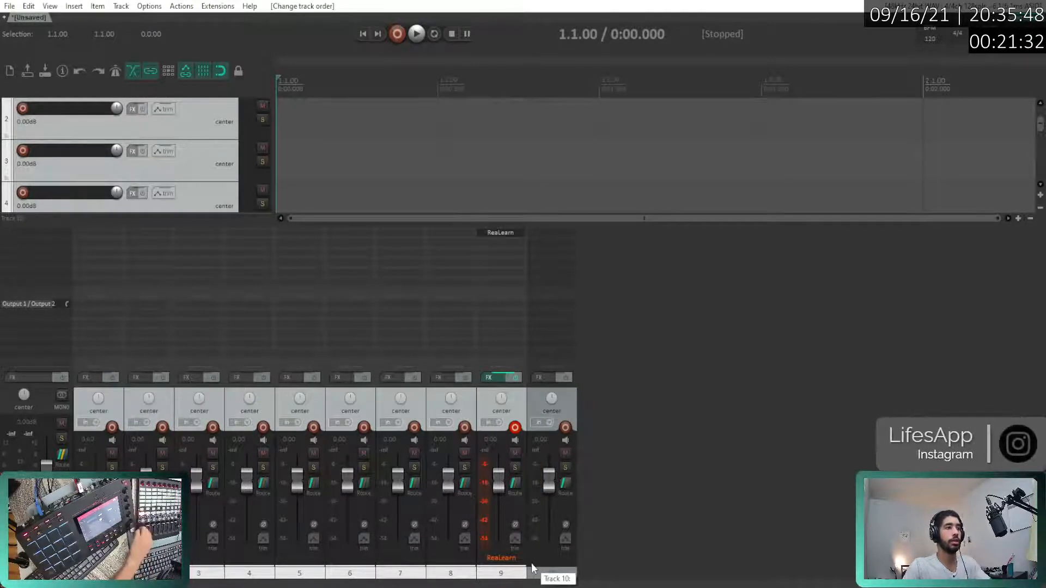
{"action": "left_click_drag", "start_coordinate": [559, 574], "coordinate": [72, 576]}
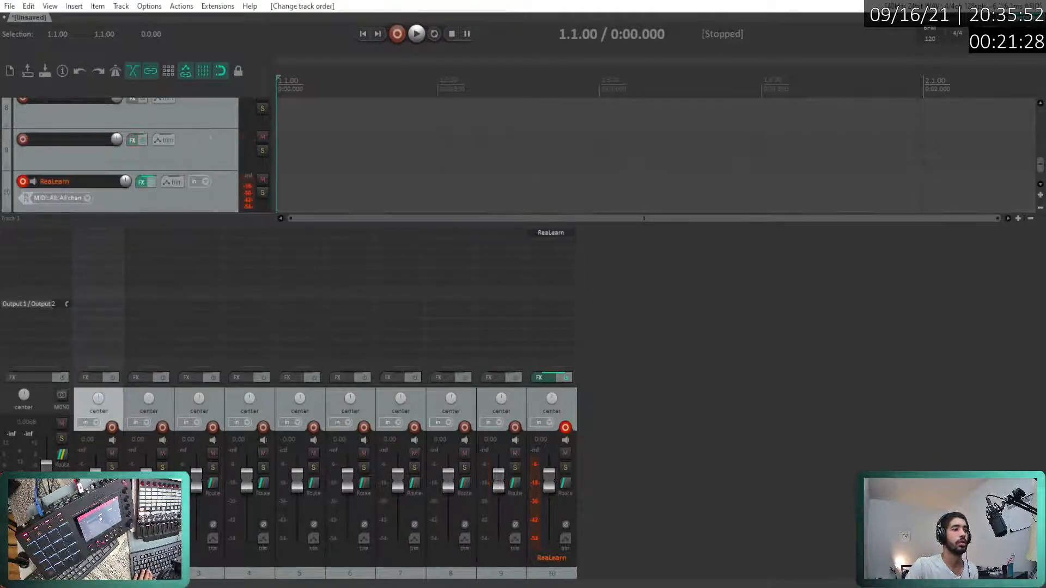
- Set the mixer to group folders to left and use a clickable icon for folder tracks to show/hide children
{"action": "right_click", "coordinate": [72, 575]}
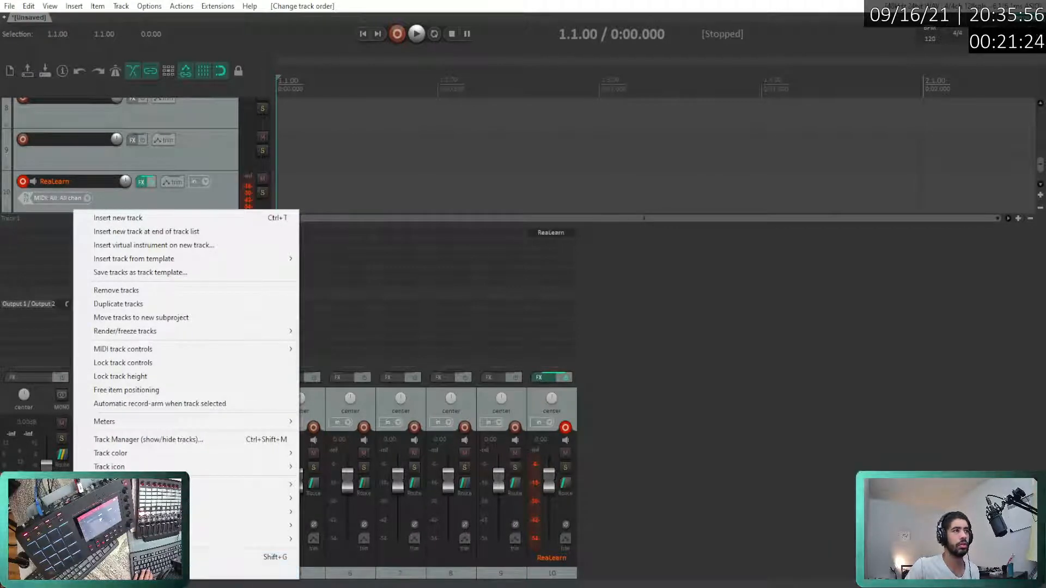
{"action": "right_click", "coordinate": [3, 575]}
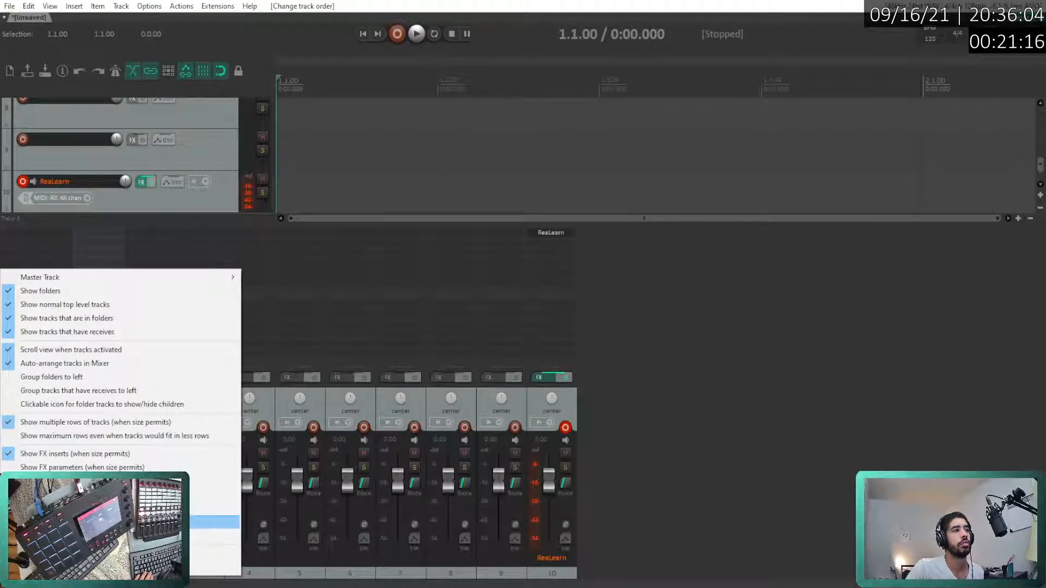
{"action": "left_click", "coordinate": [81, 377]}
{"action": "right_click", "coordinate": [4, 268]}
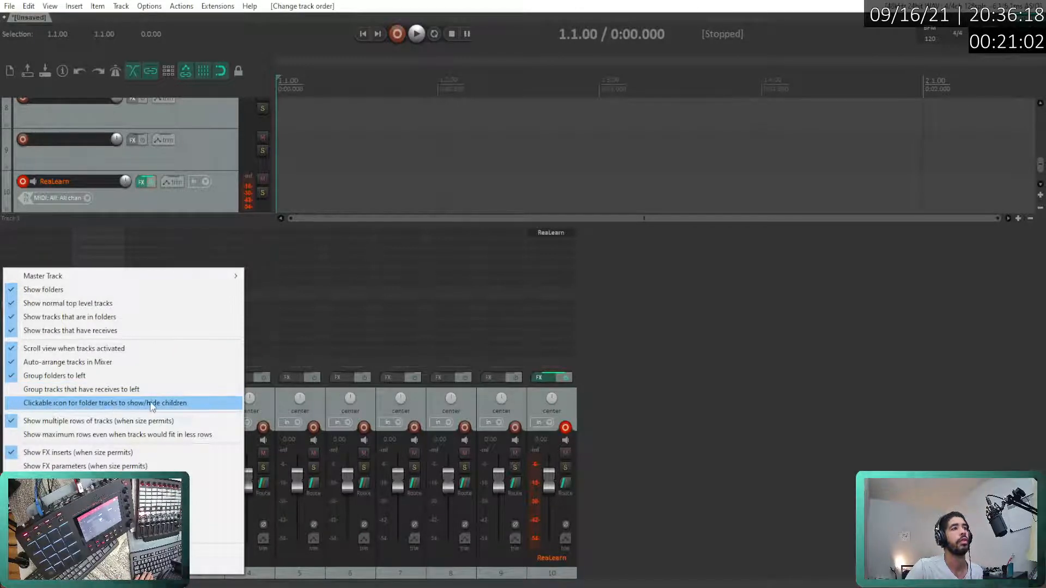
{"action": "left_click", "coordinate": [169, 403]}
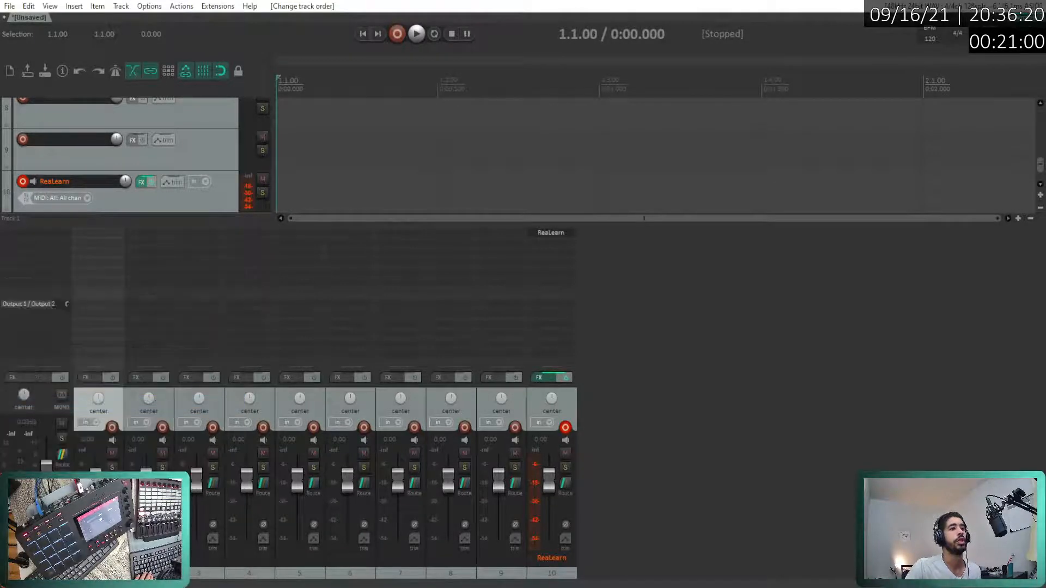
- Enlarge the track area above the mixer, select only track 9, and hide the mixer
{"action": "scroll", "coordinate": [125, 156], "scroll_direction": "up", "scroll_amount": 8}
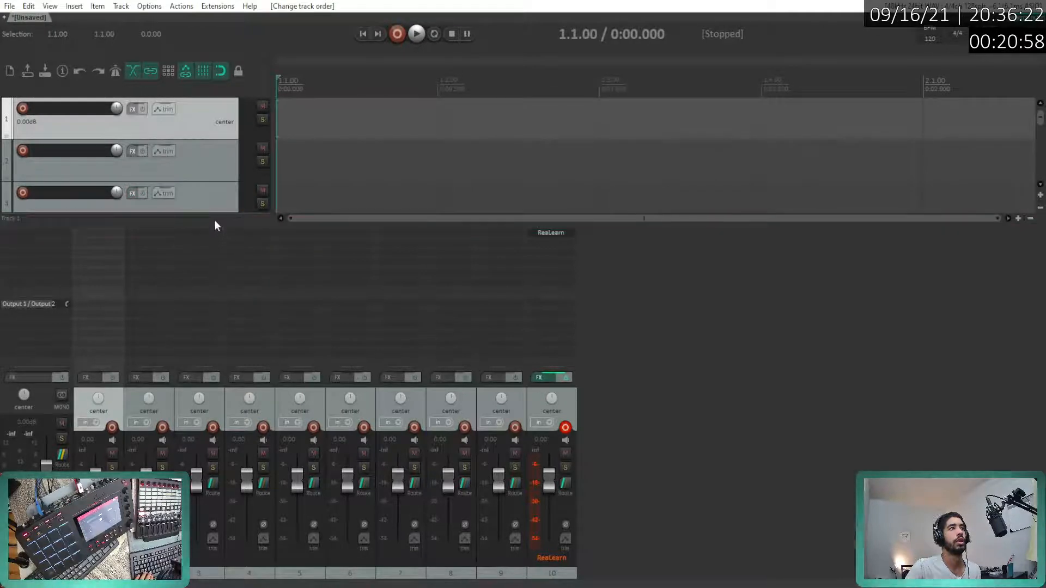
{"action": "left_click_drag", "start_coordinate": [214, 226], "coordinate": [216, 323]}
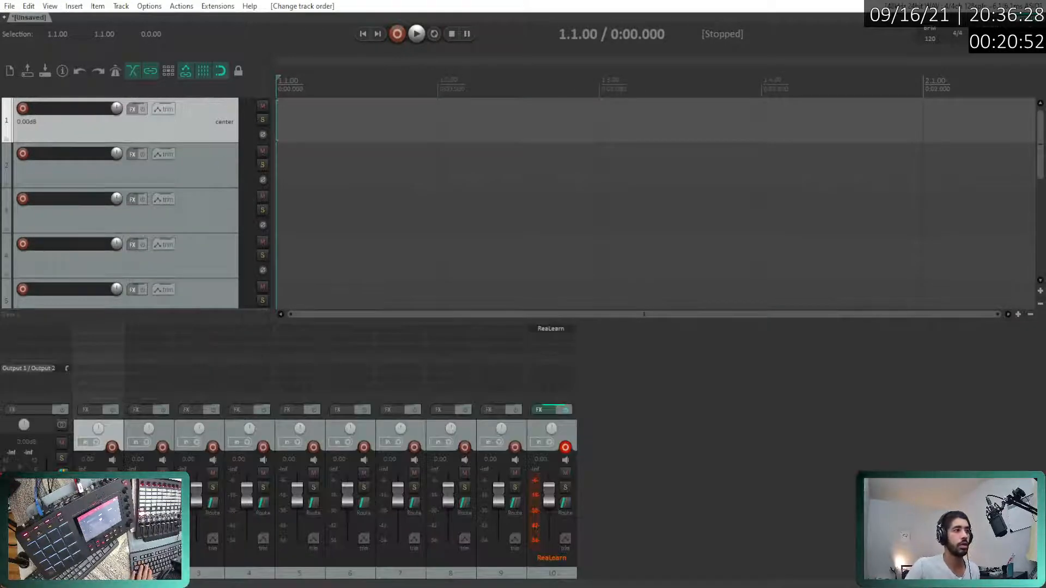
{"action": "left_click", "coordinate": [148, 574]}
{"action": "left_click", "coordinate": [561, 576], "text": "shift"}
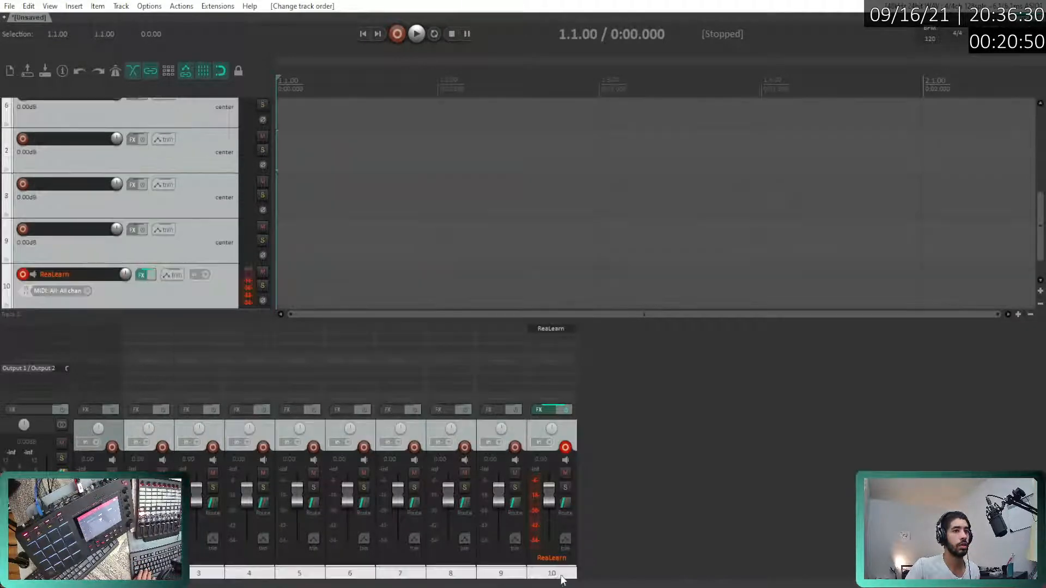
{"action": "left_click", "coordinate": [511, 575]}
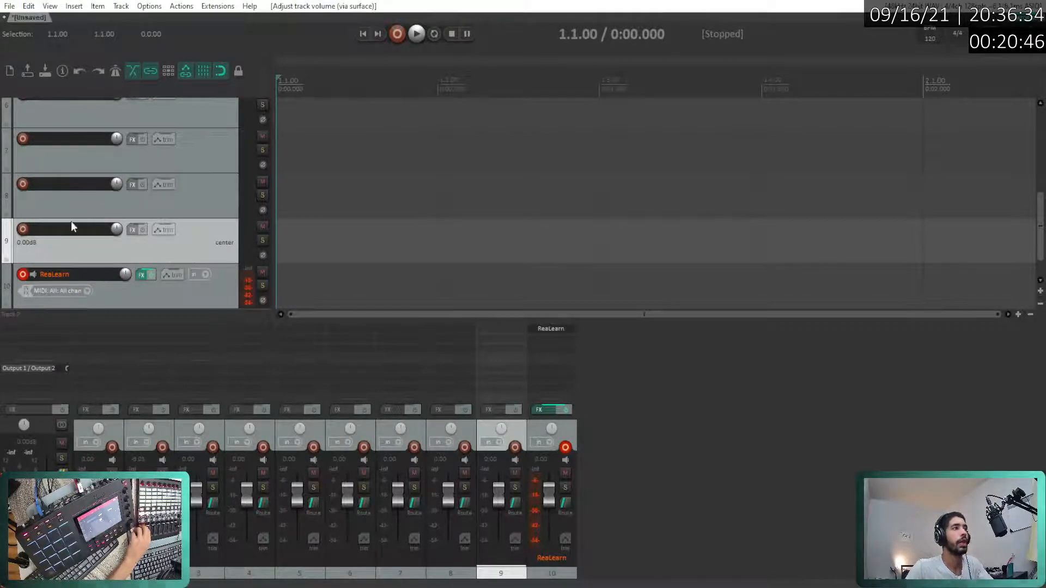
{"action": "key", "text": "ctrl+m"}
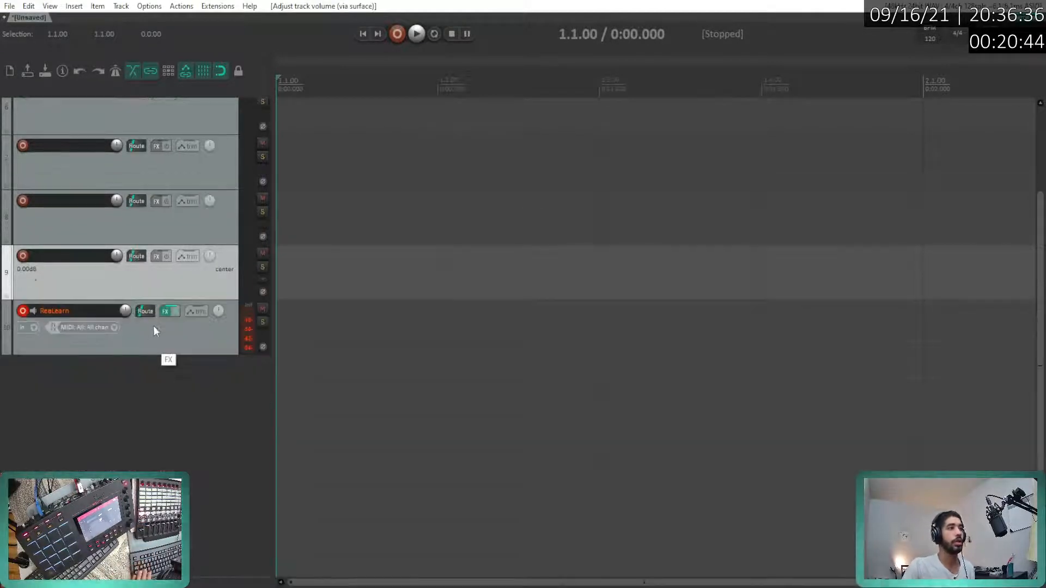
- Rearrange the track list by moving track 9 to the first position
{"action": "scroll", "coordinate": [140, 288], "scroll_direction": "up", "scroll_amount": 4}
{"action": "scroll", "coordinate": [140, 322], "scroll_direction": "down", "scroll_amount": 2}
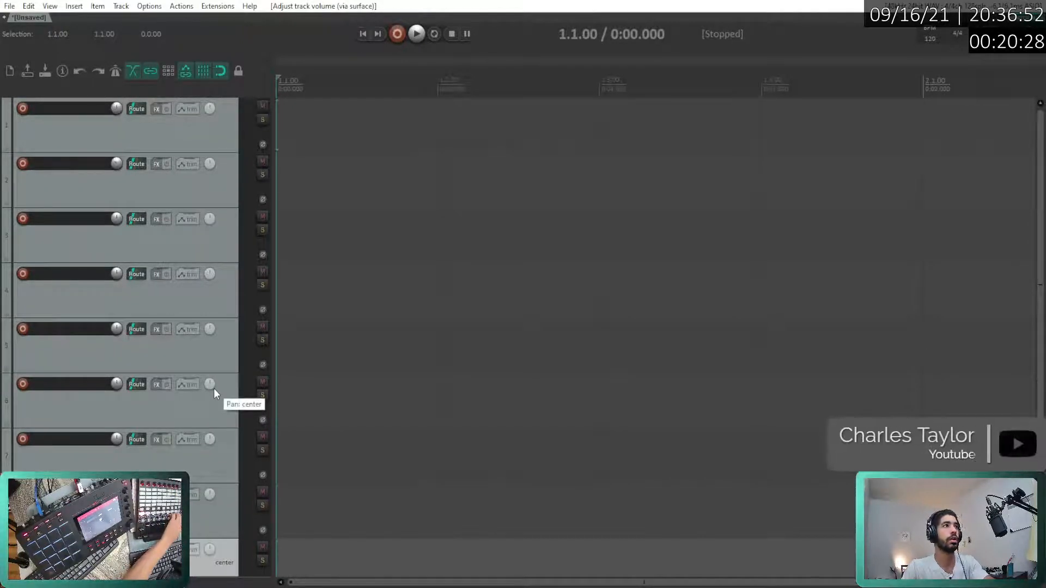
{"action": "left_click_drag", "start_coordinate": [164, 143], "coordinate": [169, 539]}
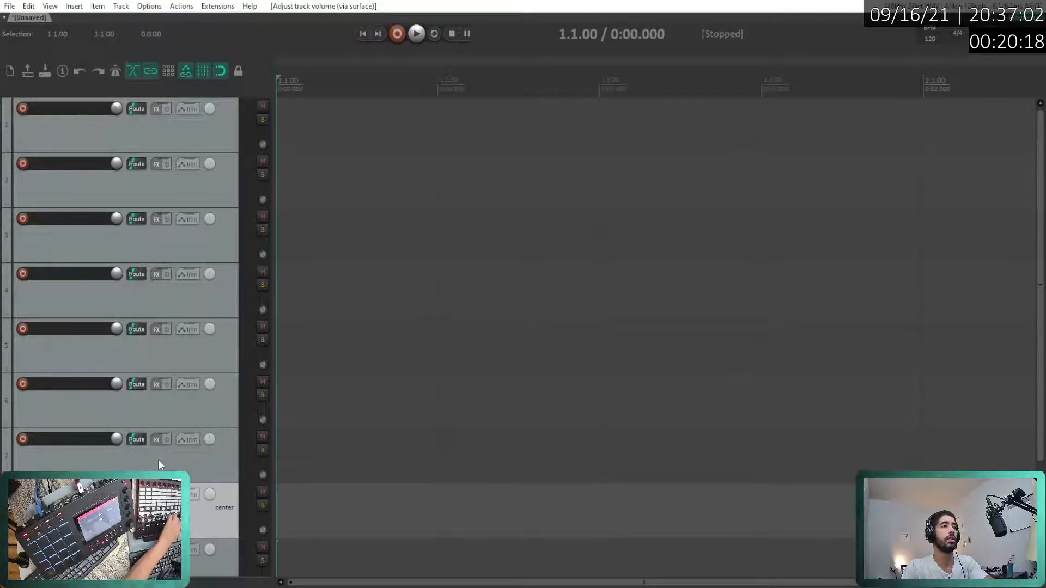
{"action": "scroll", "coordinate": [158, 484], "scroll_direction": "down", "scroll_amount": 2}
{"action": "left_click_drag", "start_coordinate": [7, 455], "coordinate": [5, 389]}
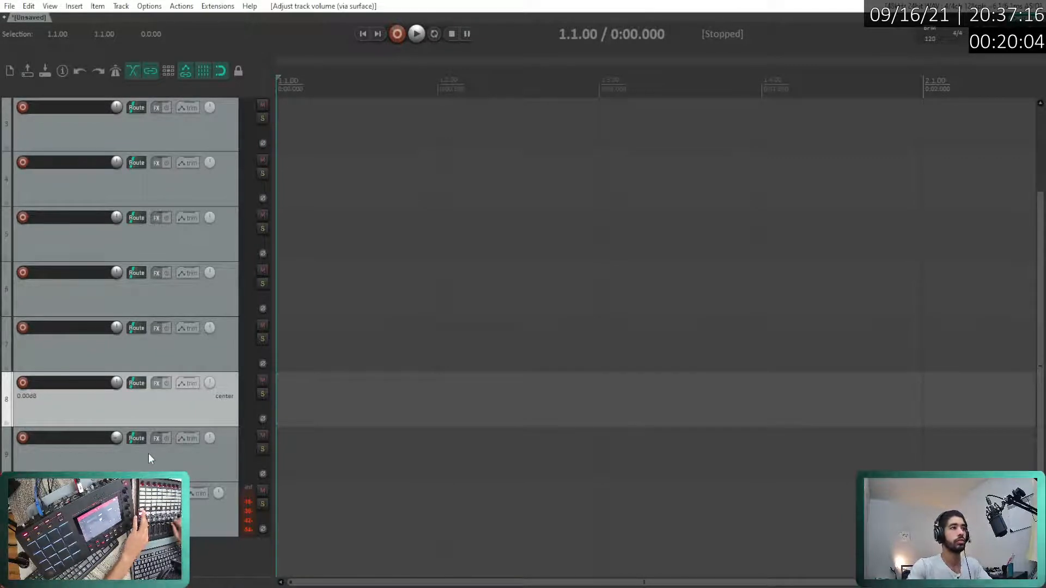
{"action": "left_click", "coordinate": [94, 467]}
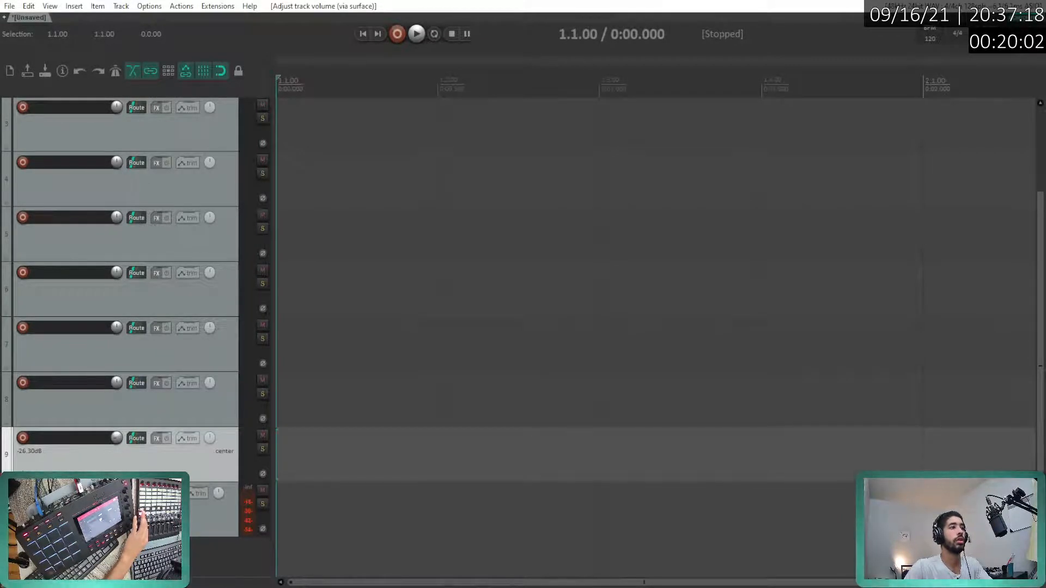
{"action": "left_click_drag", "start_coordinate": [1, 158], "coordinate": [5, 112]}
{"action": "scroll", "coordinate": [16, 158], "scroll_direction": "up", "scroll_amount": 3}
{"action": "left_click_drag", "start_coordinate": [15, 256], "coordinate": [5, 109]}
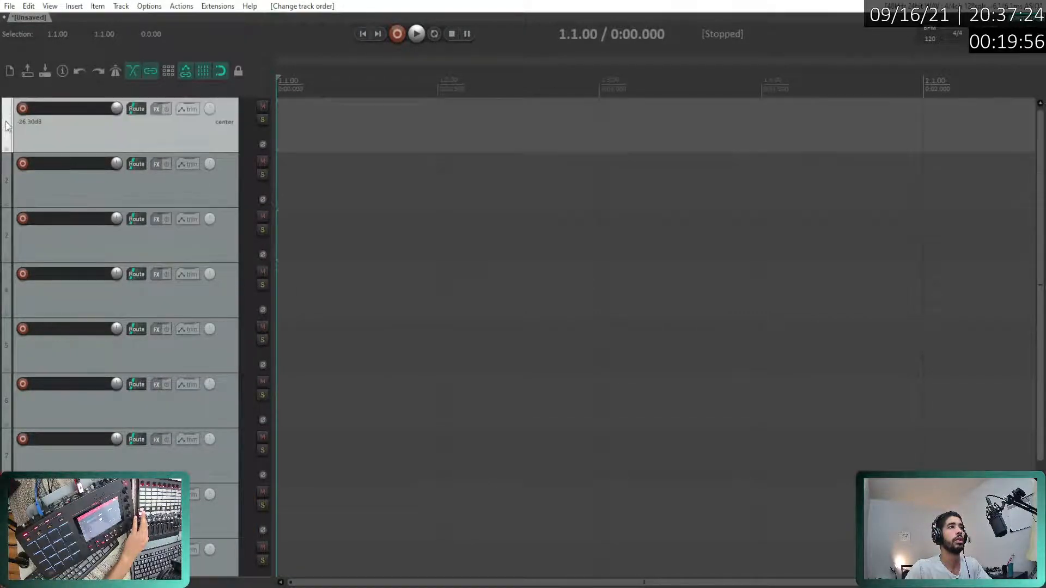
- Make track 1 a folder holding the tracks below it and take the ReaLearn track out of the folder
{"action": "left_click", "coordinate": [6, 150]}
{"action": "scroll", "coordinate": [80, 263], "scroll_direction": "down", "scroll_amount": 2}
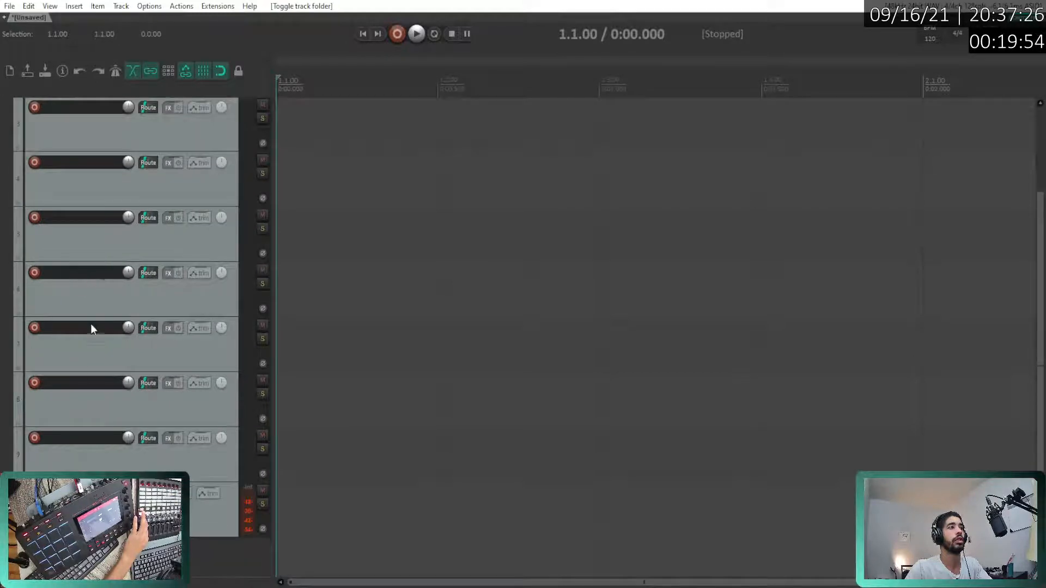
{"action": "left_click_drag", "start_coordinate": [16, 509], "coordinate": [16, 536]}
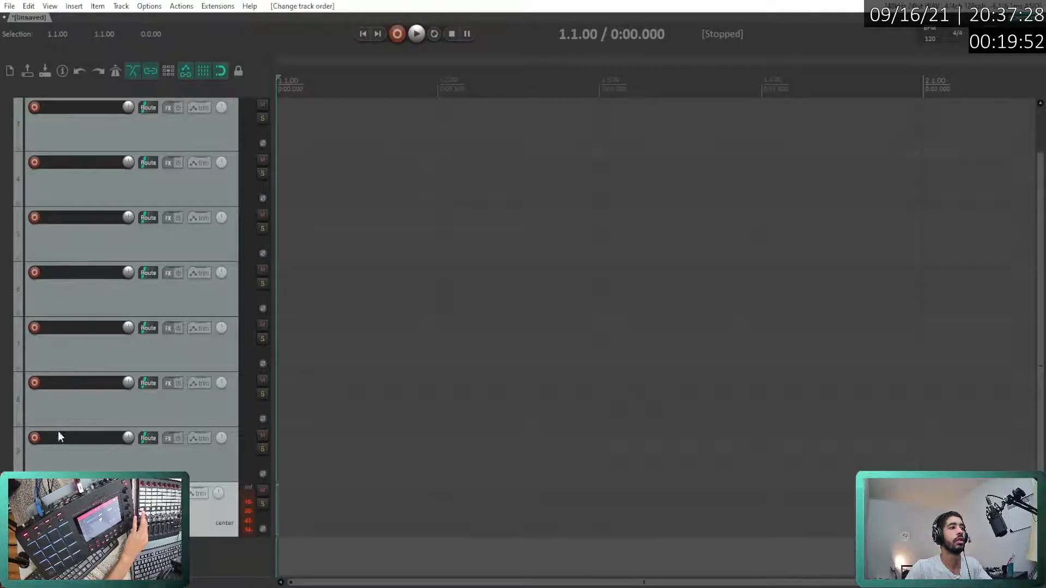
{"action": "scroll", "coordinate": [55, 414], "scroll_direction": "up", "scroll_amount": 2}
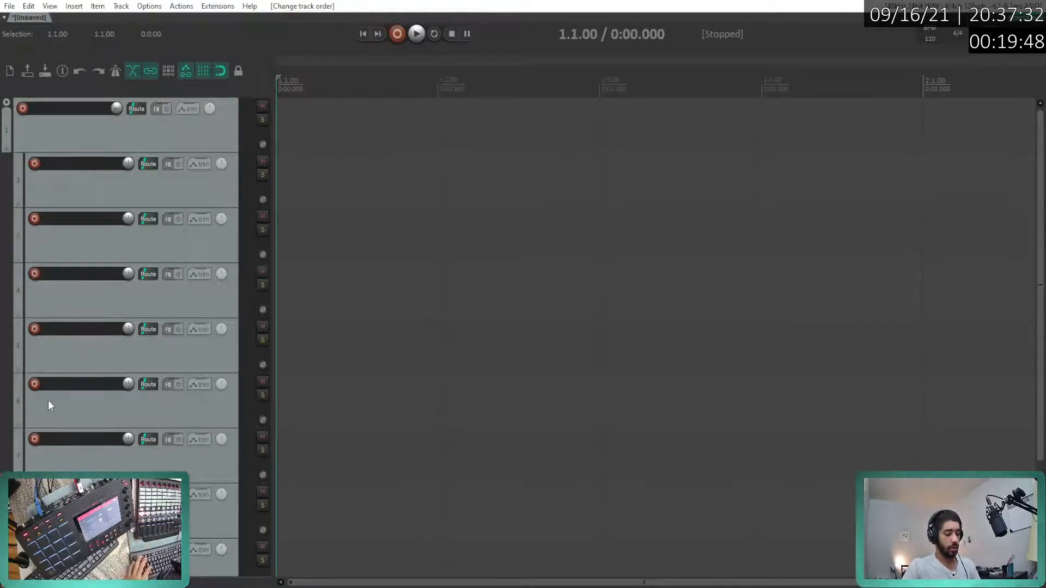
- Show the mixer and test hiding and showing the folder's child channels
{"action": "key", "text": "ctrl+m"}
{"action": "left_click", "coordinate": [115, 573]}
{"action": "left_click", "coordinate": [116, 573]}
{"action": "left_click", "coordinate": [115, 573]}
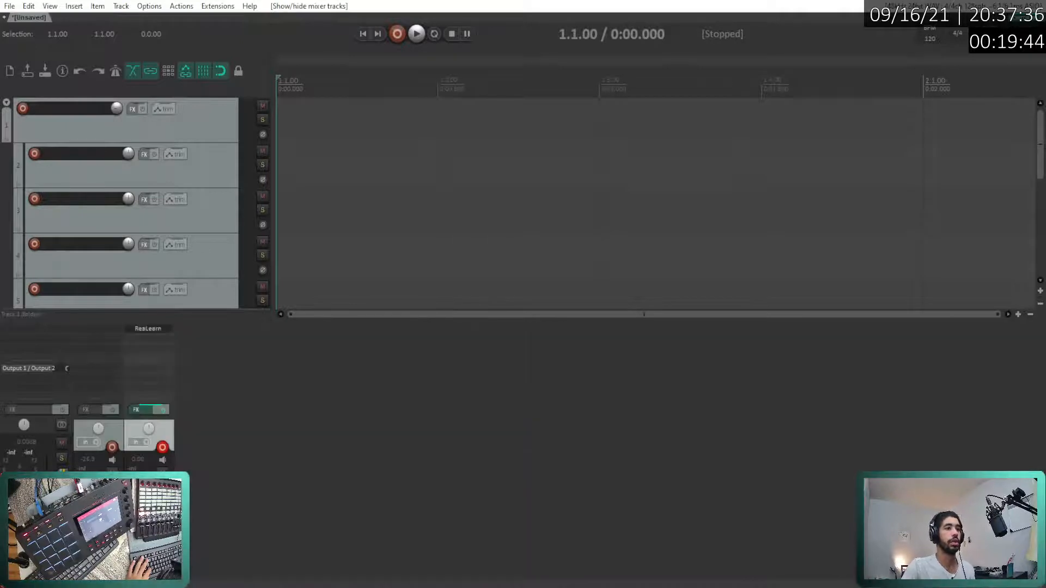
{"action": "left_click", "coordinate": [116, 574]}
- Reset the folder track's volume to 0 dB, then hide its child channels in the mixer before closing the mixer
{"action": "double_click", "coordinate": [95, 515]}
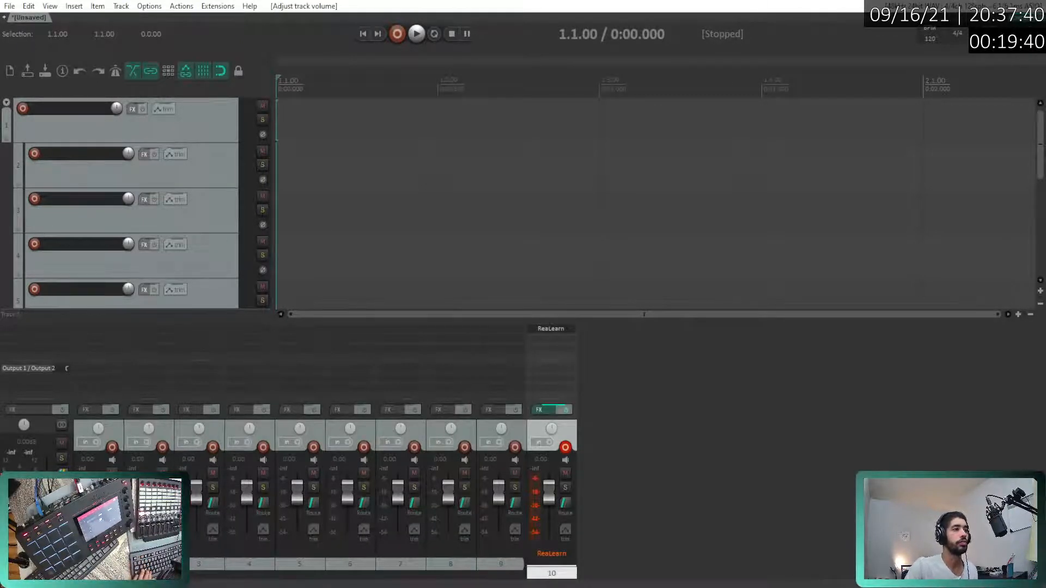
{"action": "left_click", "coordinate": [90, 573]}
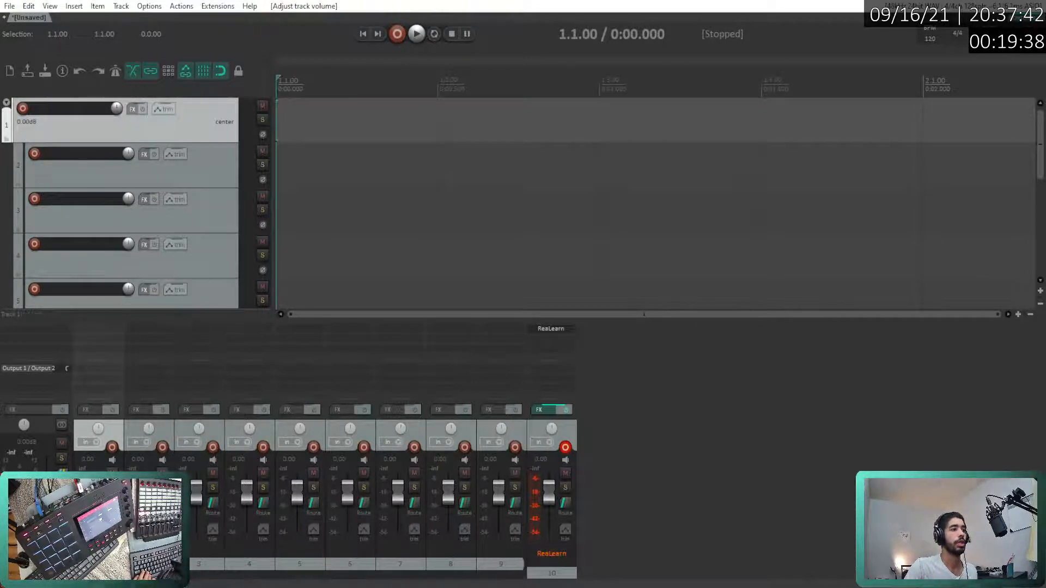
{"action": "right_click", "coordinate": [75, 578]}
{"action": "left_click", "coordinate": [400, 332]}
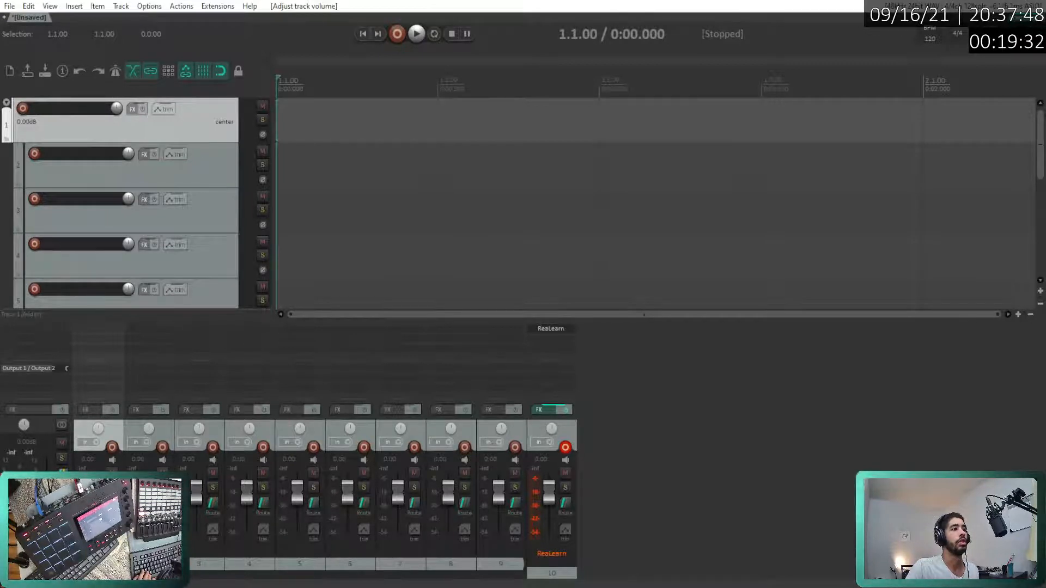
{"action": "left_click", "coordinate": [82, 573]}
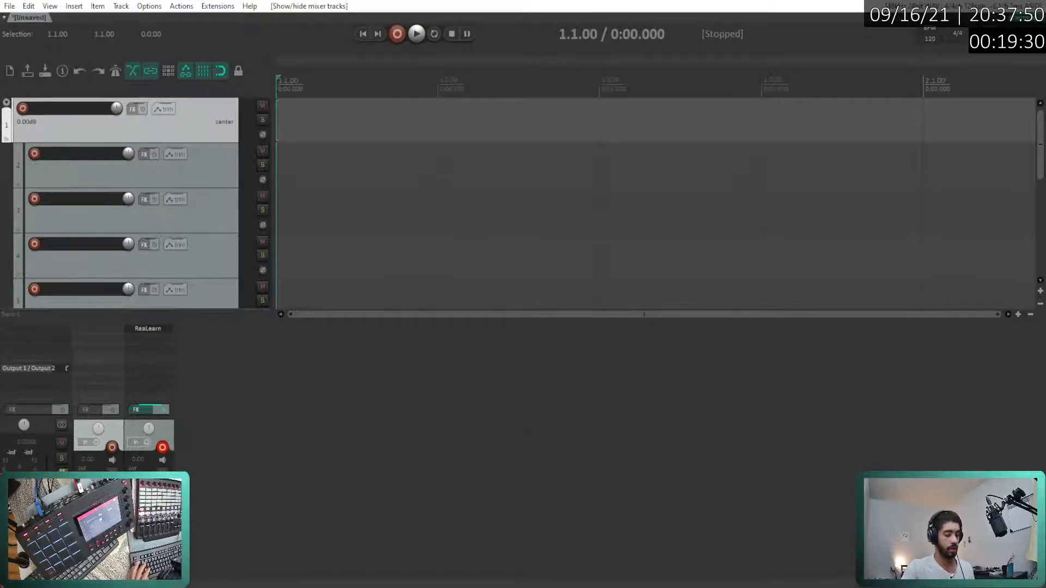
{"action": "key", "text": "ctrl+m"}
- Name the folder track FX
{"action": "double_click", "coordinate": [69, 108]}
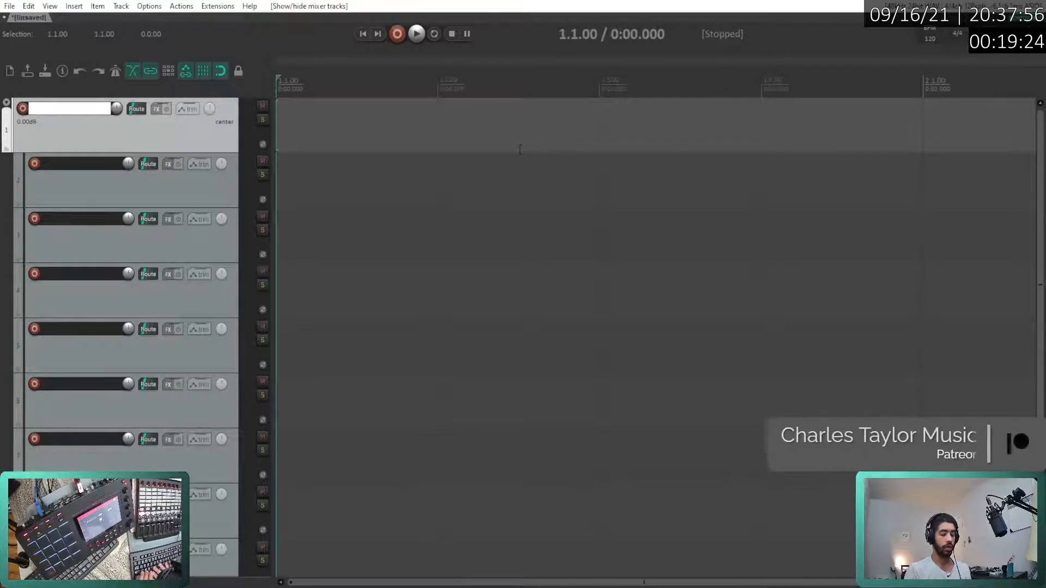
{"action": "type", "text": "FX"}
{"action": "key", "text": "Return"}
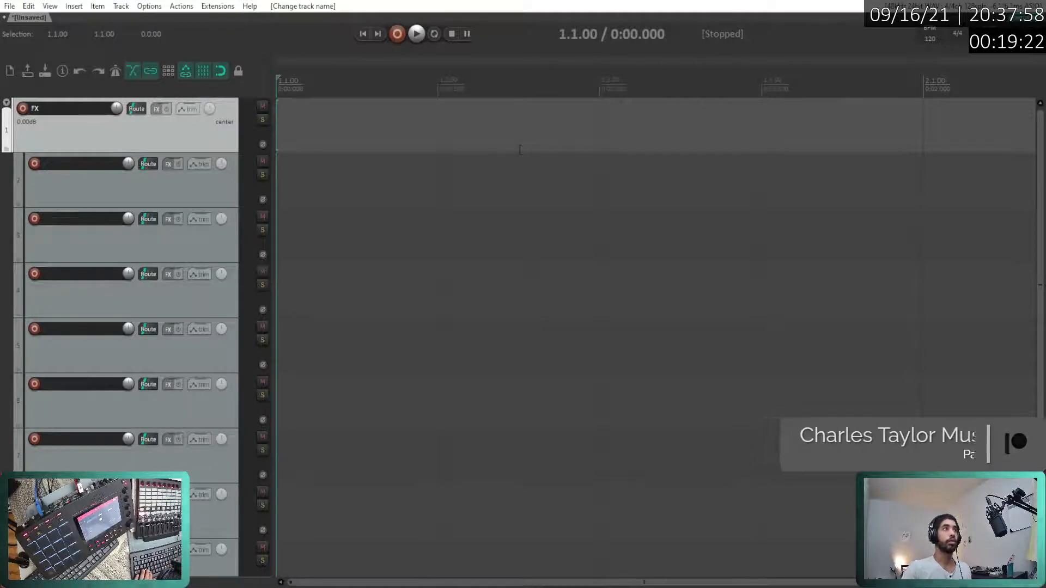
- Add a new track above the FX folder, outside it, and name it MPC in
{"action": "key", "text": "ctrl+t"}
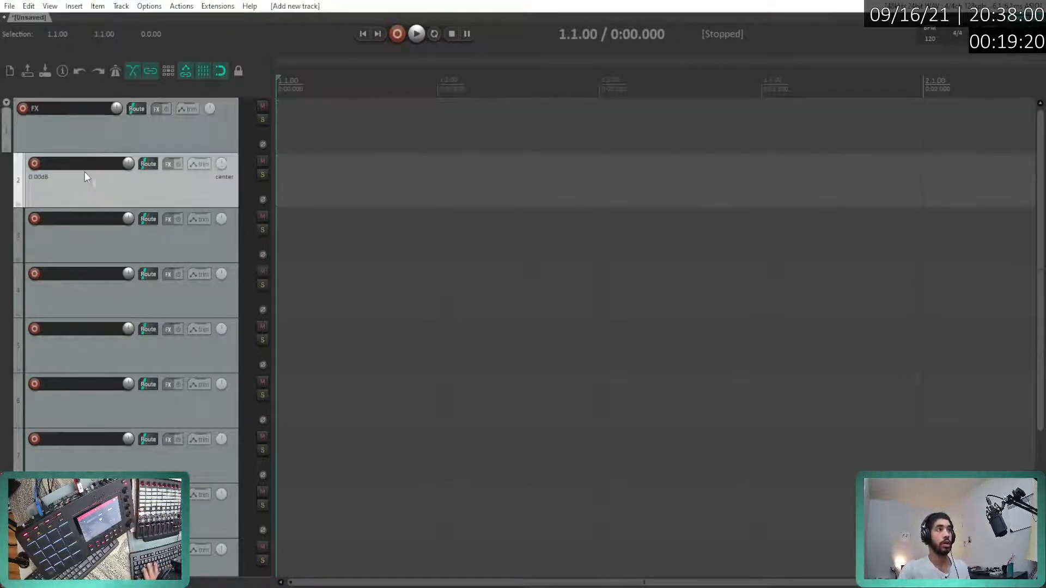
{"action": "left_click_drag", "start_coordinate": [22, 194], "coordinate": [6, 109]}
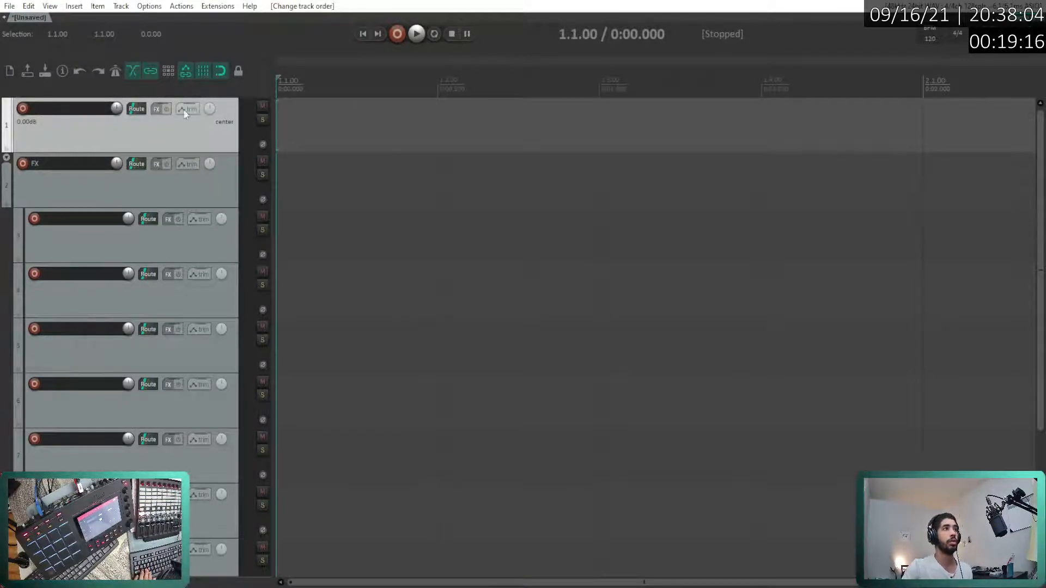
{"action": "double_click", "coordinate": [84, 109]}
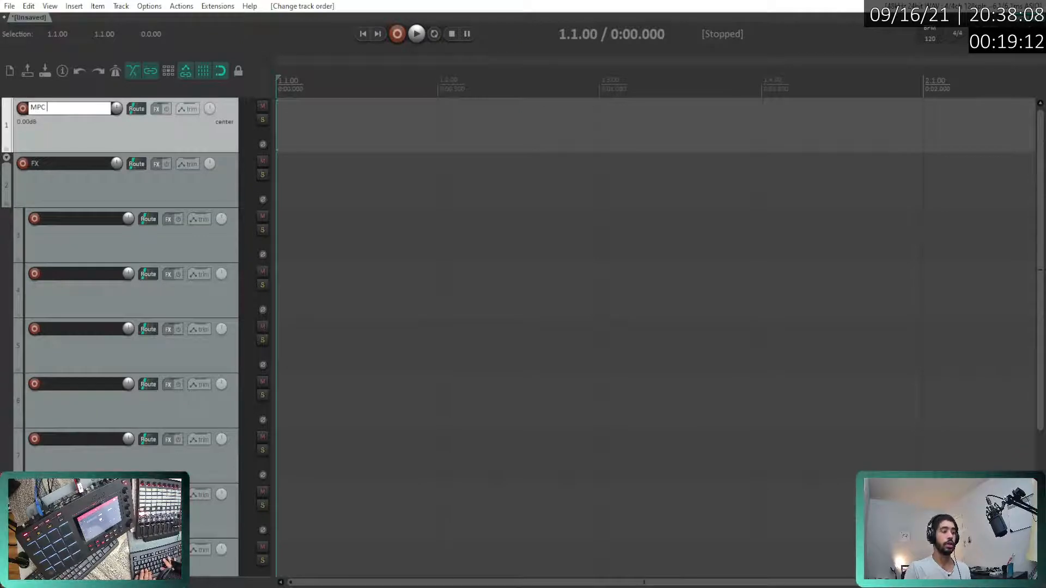
{"action": "key", "text": "Return"}
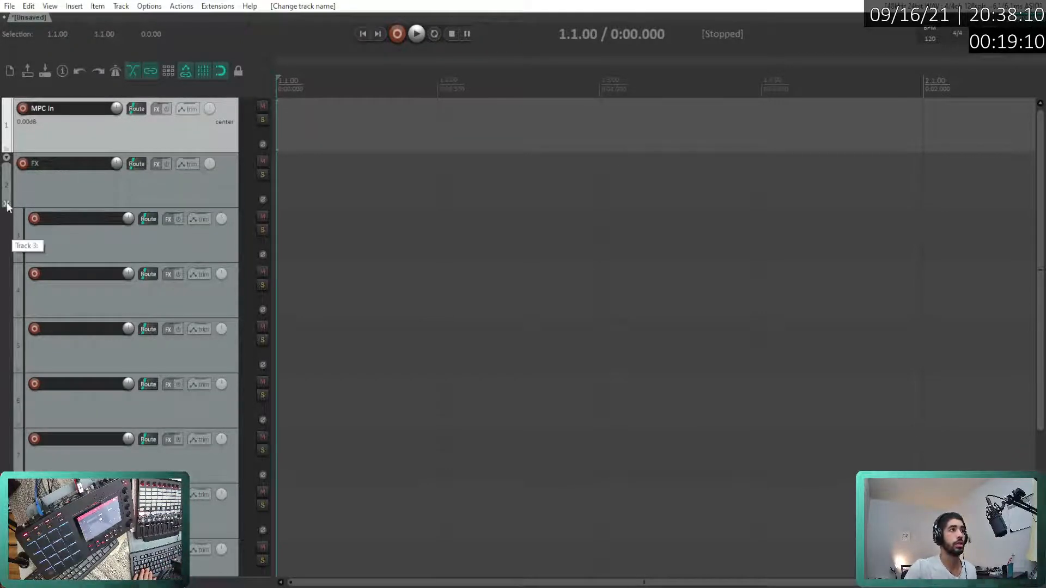
- Collapse the FX folder's child tracks to their small height
{"action": "left_click", "coordinate": [7, 204]}
{"action": "left_click", "coordinate": [7, 204]}
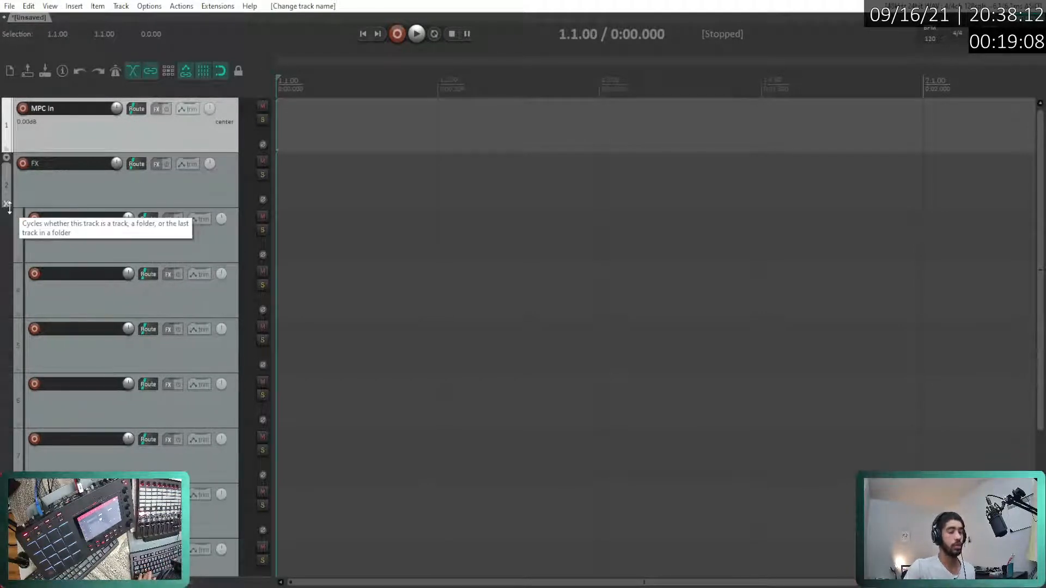
{"action": "left_click", "coordinate": [6, 167]}
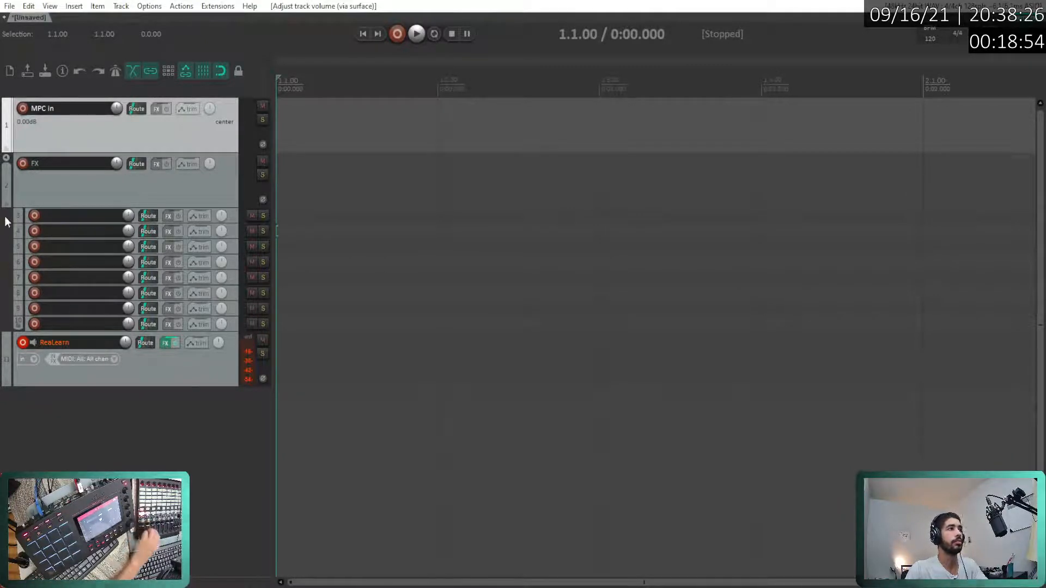
{"action": "left_click", "coordinate": [54, 215]}
{"action": "double_click", "coordinate": [55, 214]}
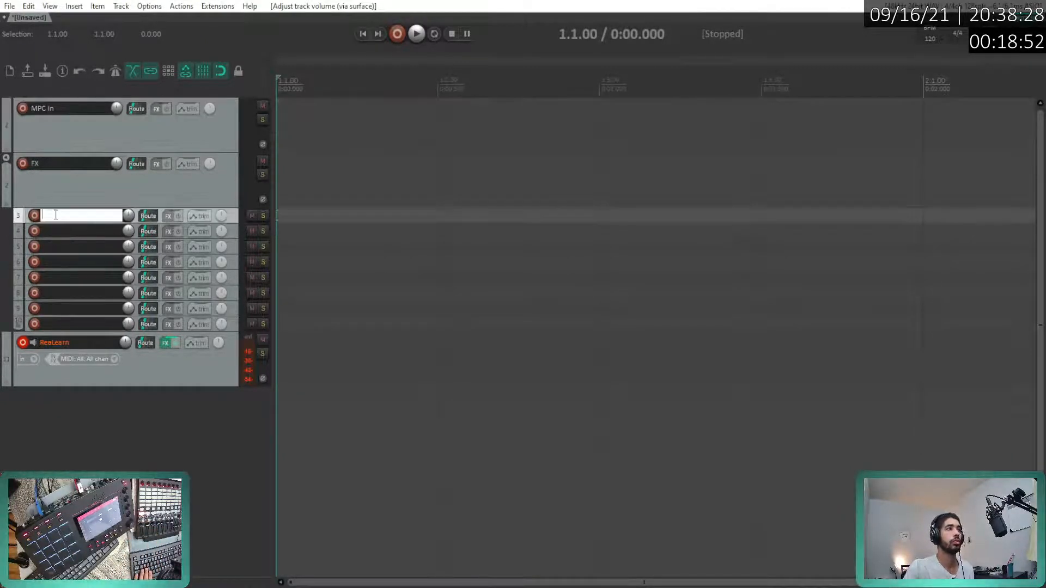
{"action": "left_click", "coordinate": [3, 237]}
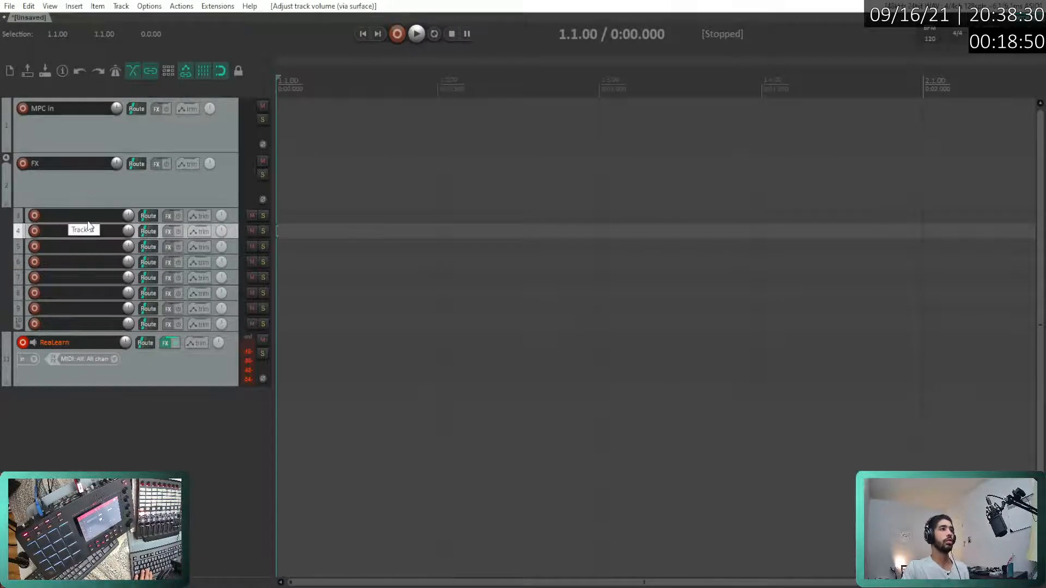
{"action": "left_click", "coordinate": [148, 216]}
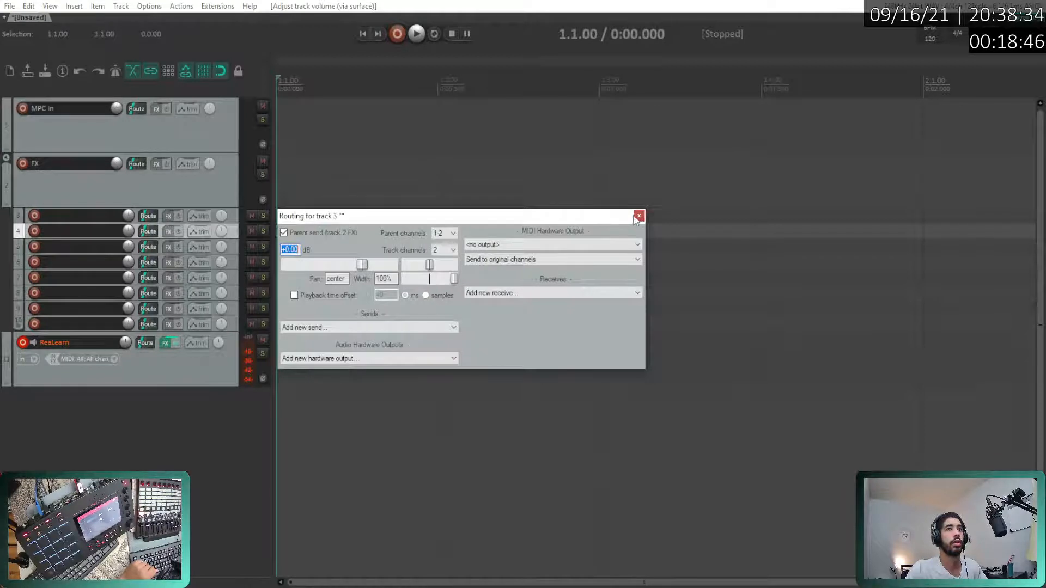
{"action": "left_click", "coordinate": [639, 216]}
- Search all plug-ins for "verb" and add ReaVerbate to track 3, the first track inside the FX folder
{"action": "left_click", "coordinate": [168, 216]}
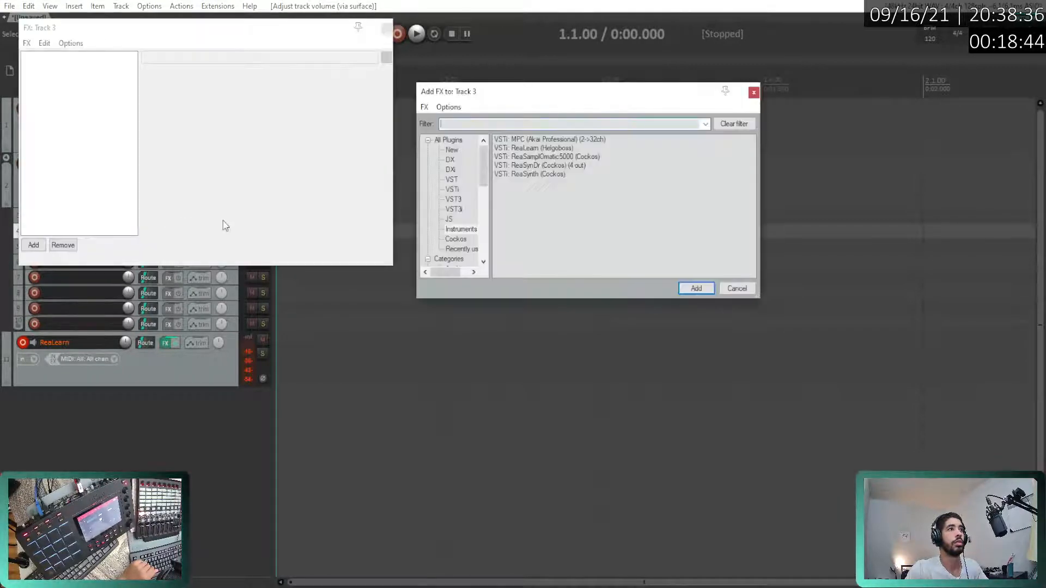
{"action": "left_click", "coordinate": [448, 140]}
{"action": "left_click", "coordinate": [493, 122]}
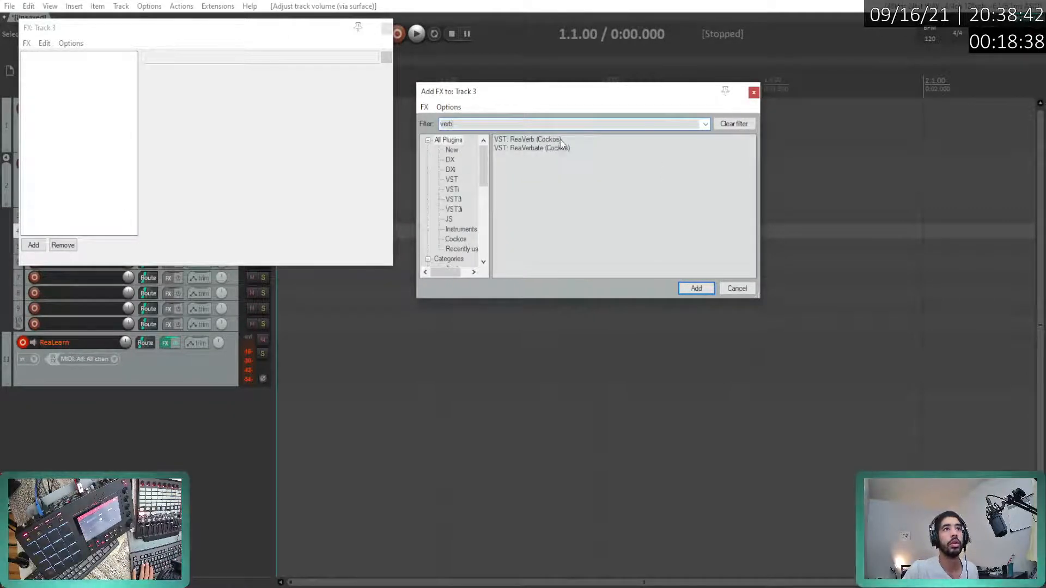
{"action": "double_click", "coordinate": [535, 149]}
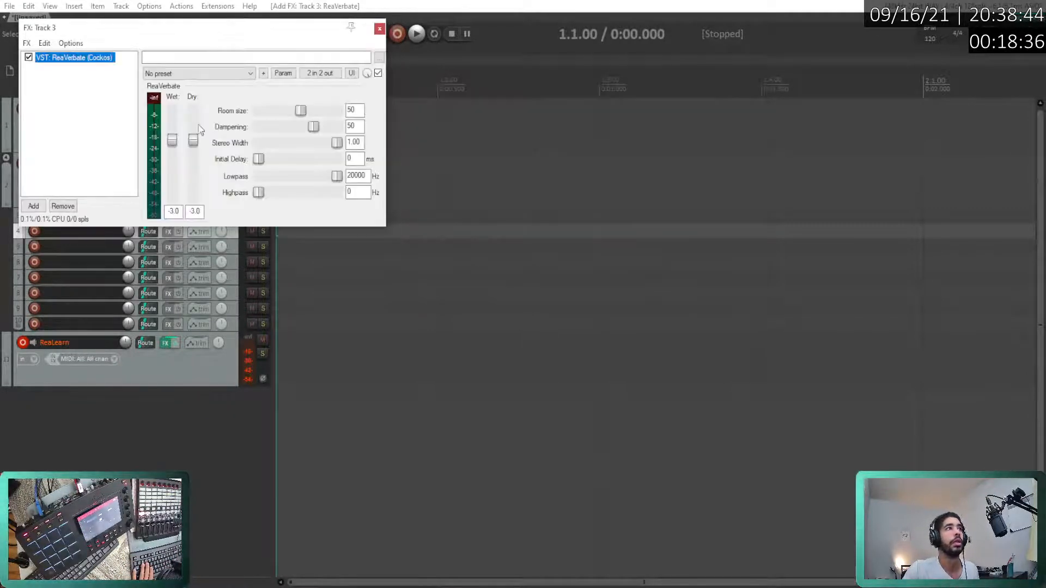
- Set ReaVerbate to wet 0 dB, dry -inf, room size 35, dampening 1 and initial delay 3 ms, then close the effects window
{"action": "left_click_drag", "start_coordinate": [193, 140], "coordinate": [169, 197]}
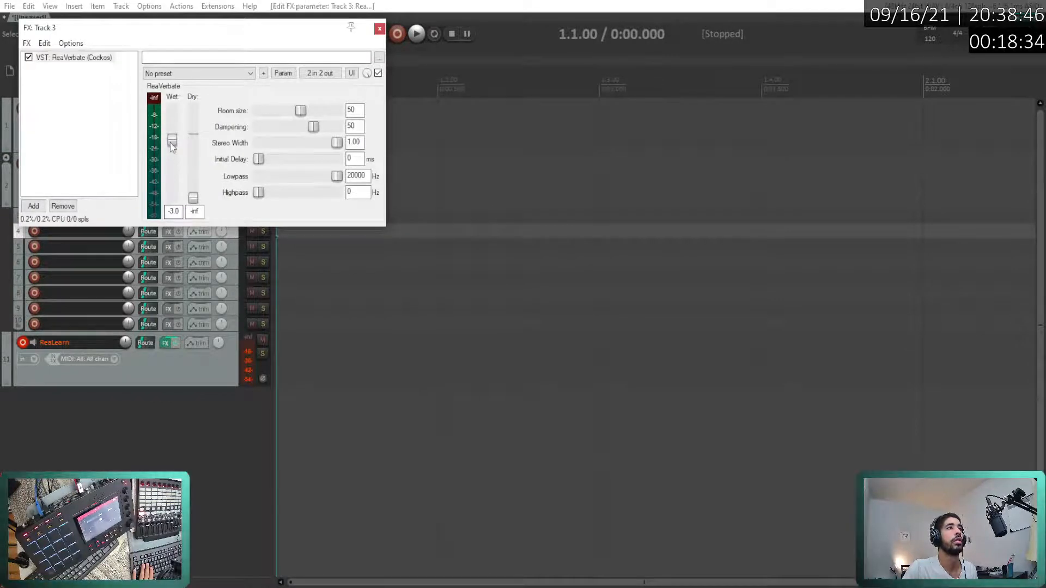
{"action": "left_click_drag", "start_coordinate": [256, 28], "coordinate": [672, 63]}
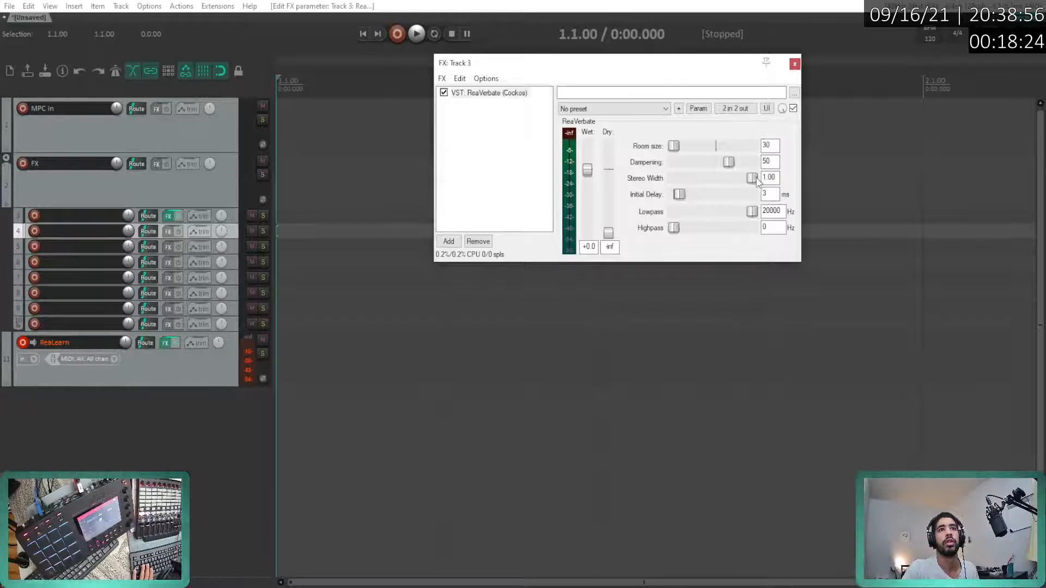
{"action": "left_click_drag", "start_coordinate": [729, 164], "coordinate": [595, 165]}
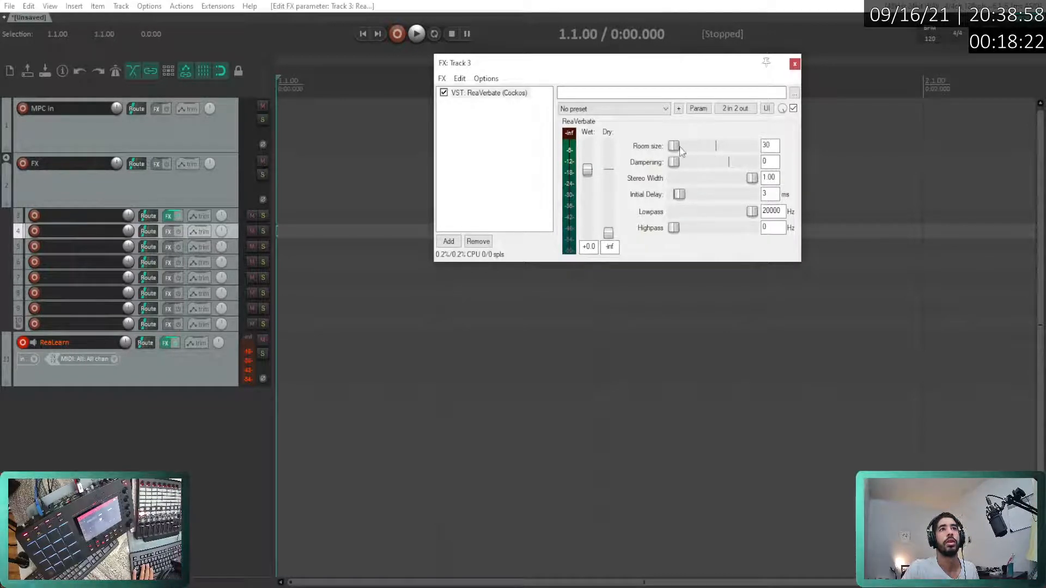
{"action": "left_click_drag", "start_coordinate": [693, 148], "coordinate": [683, 163]}
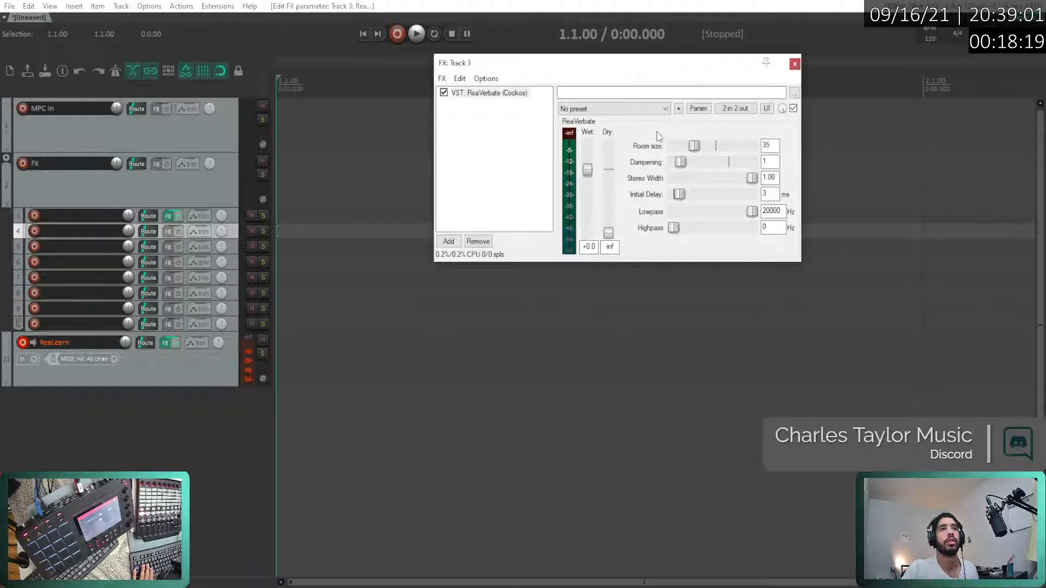
{"action": "left_click", "coordinate": [794, 64]}
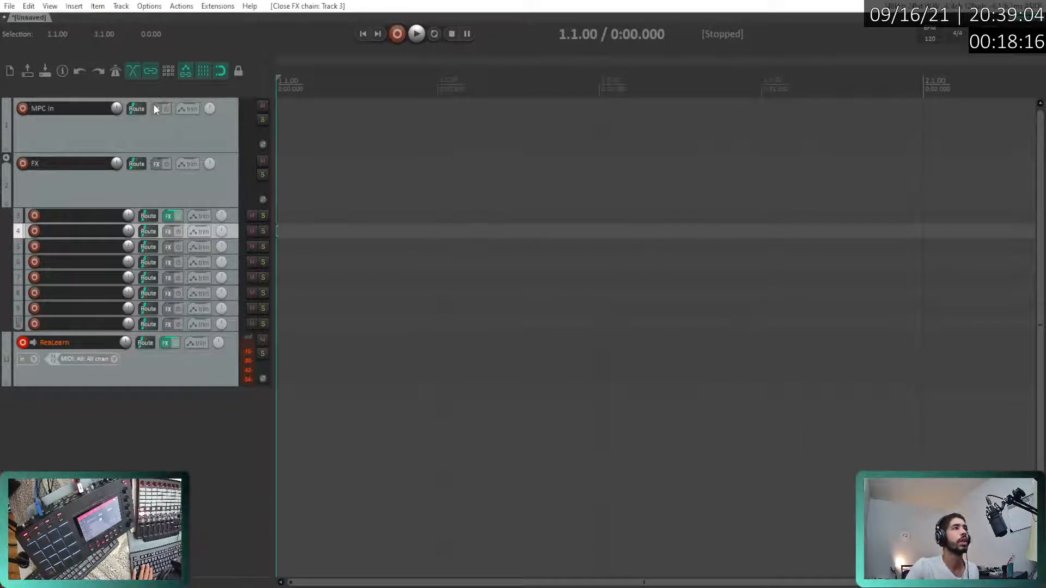
- Arm the MPC in track for recording and set its input to stereo Input 3 / Input 4
{"action": "left_click", "coordinate": [23, 109]}
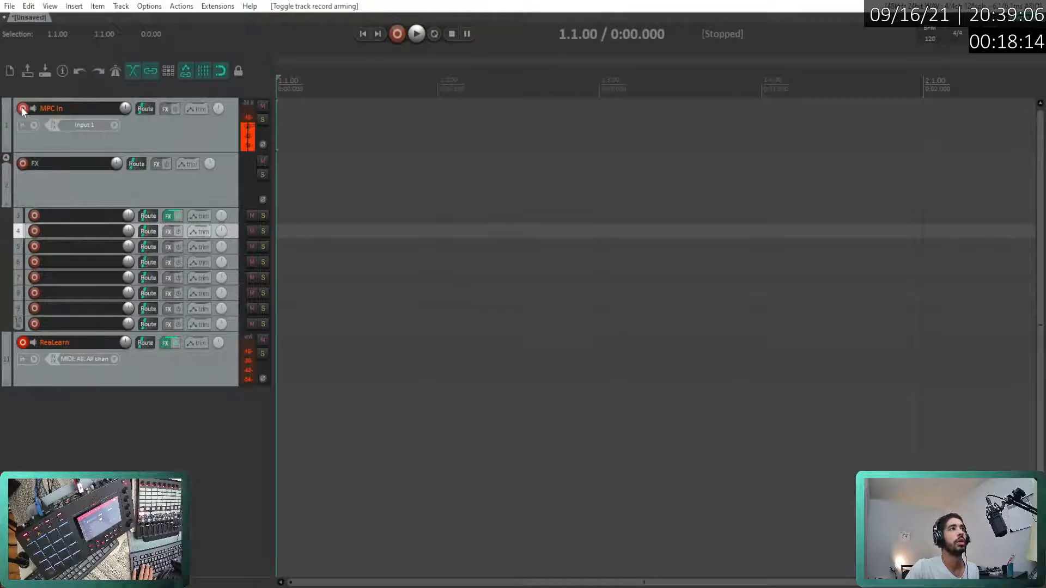
{"action": "left_click", "coordinate": [93, 125]}
{"action": "mouse_move", "coordinate": [139, 147]}
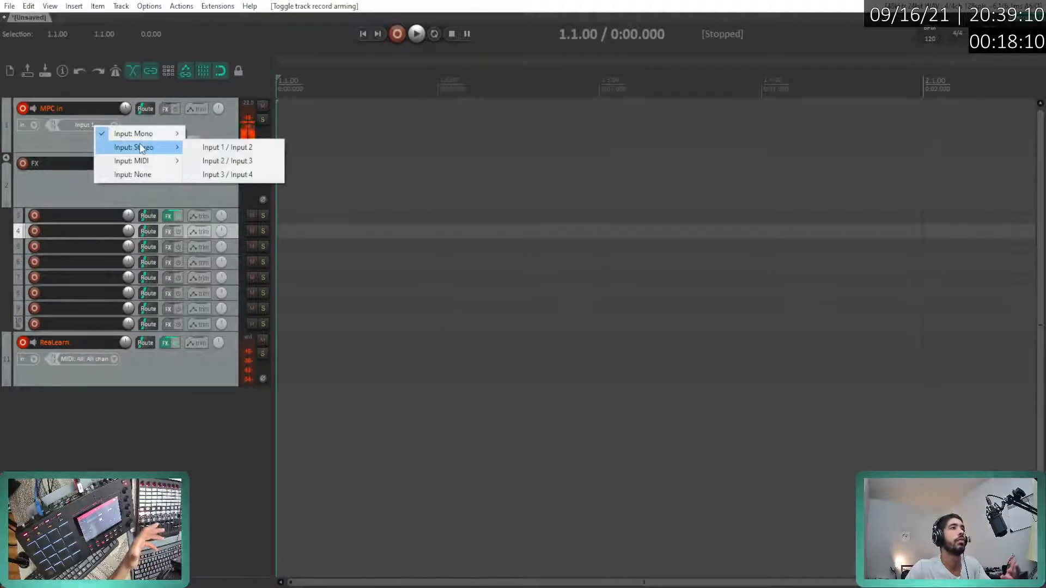
{"action": "left_click", "coordinate": [241, 175]}
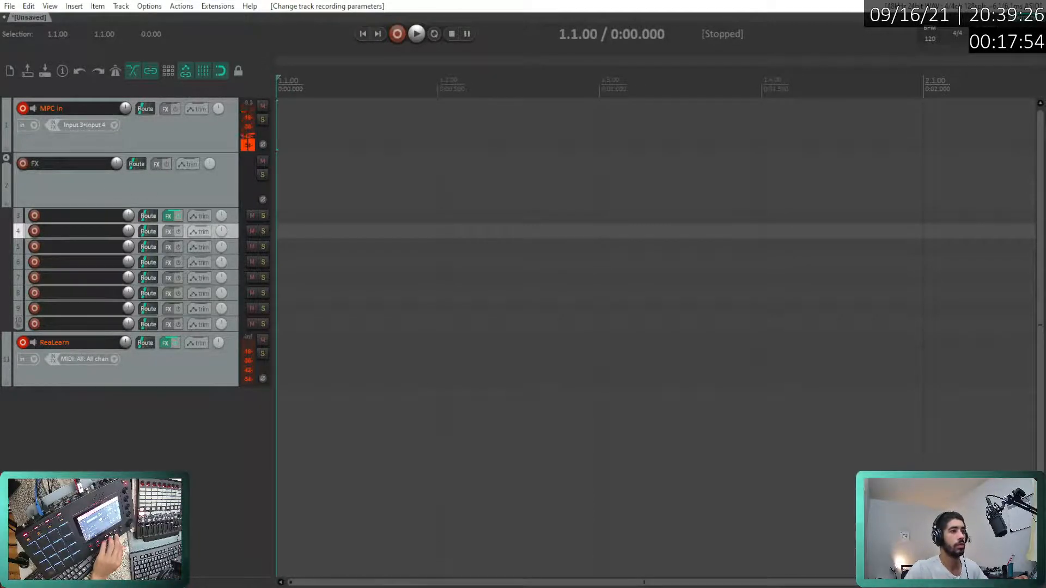
- In Focusrite Control, route analogue inputs 3-4 and software playback 1-2 as stereo pairs to the monitor outputs, then minimize it
{"action": "left_click", "coordinate": [332, 587]}
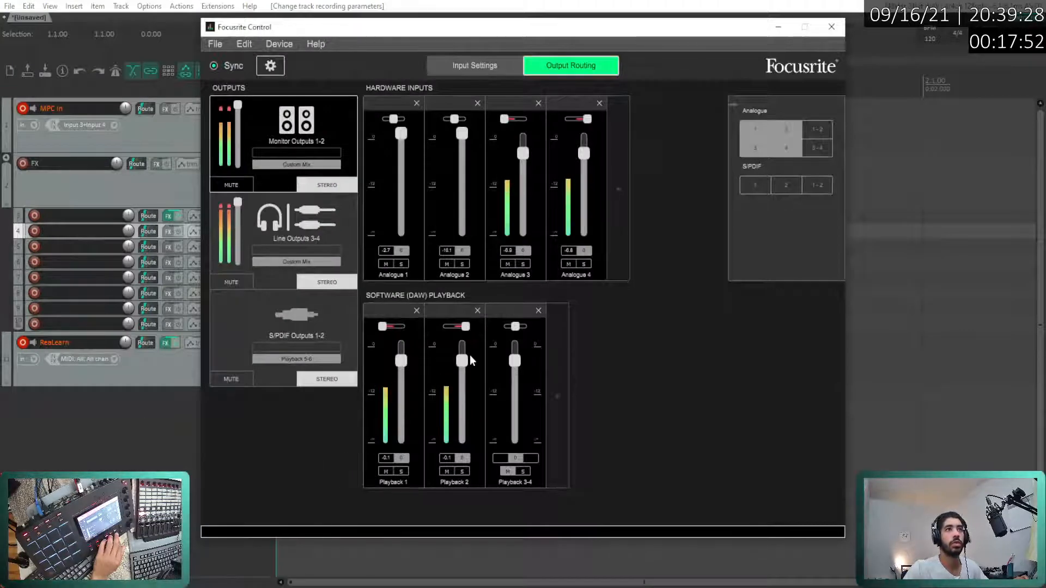
{"action": "left_click", "coordinate": [815, 151]}
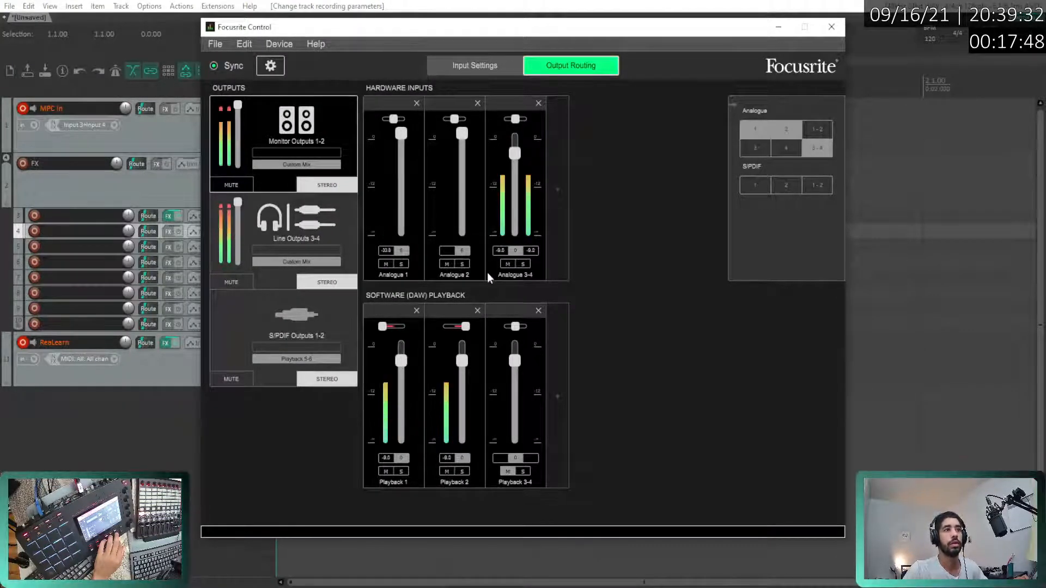
{"action": "left_click", "coordinate": [564, 381]}
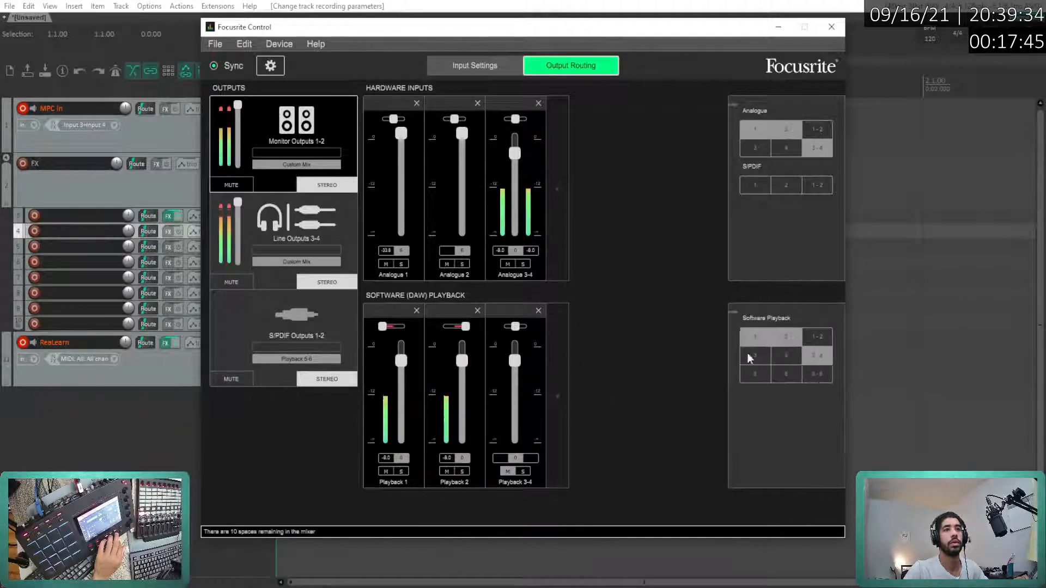
{"action": "left_click", "coordinate": [818, 339]}
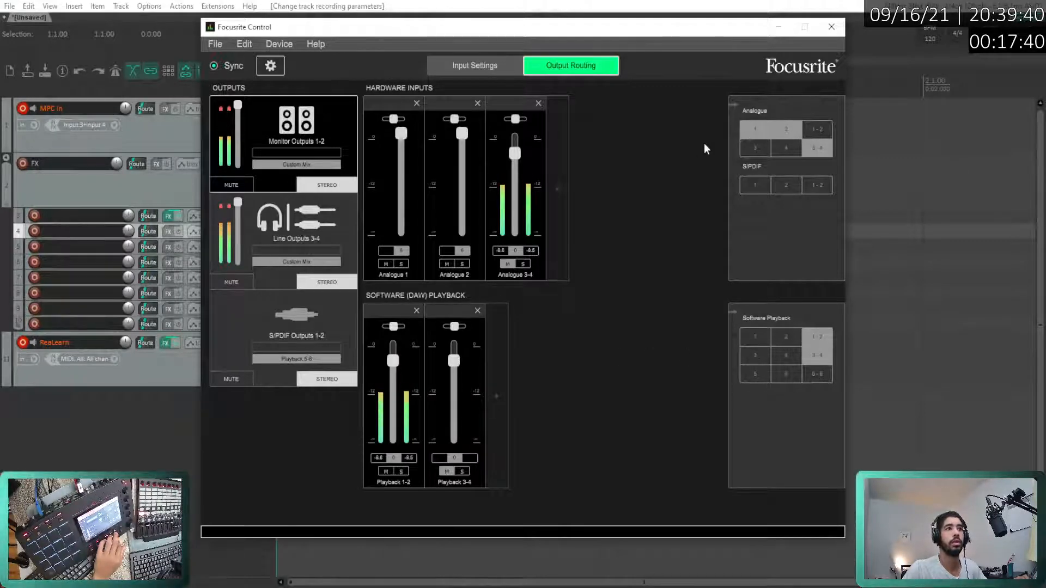
{"action": "left_click", "coordinate": [778, 26]}
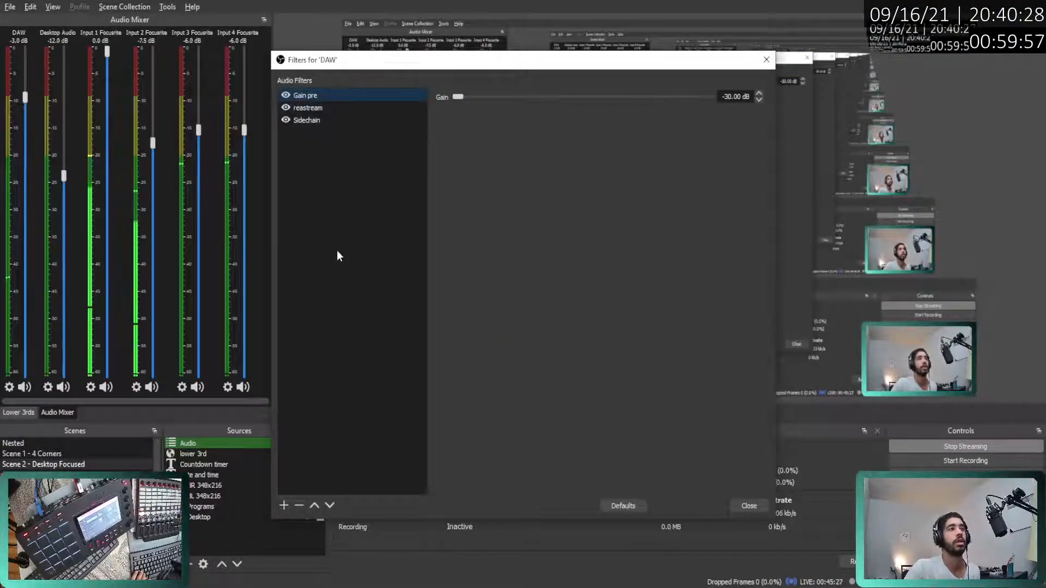
- In OBS, add a VST 2.x filter named Gain to the DAW audio source
{"action": "left_click", "coordinate": [284, 506]}
{"action": "left_click", "coordinate": [322, 502]}
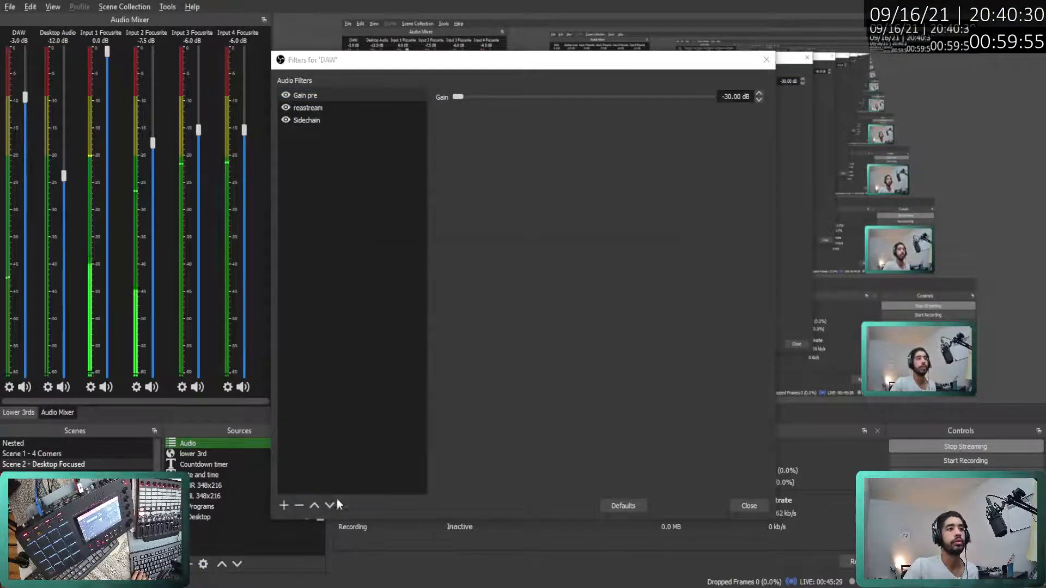
{"action": "type", "text": "Gain"}
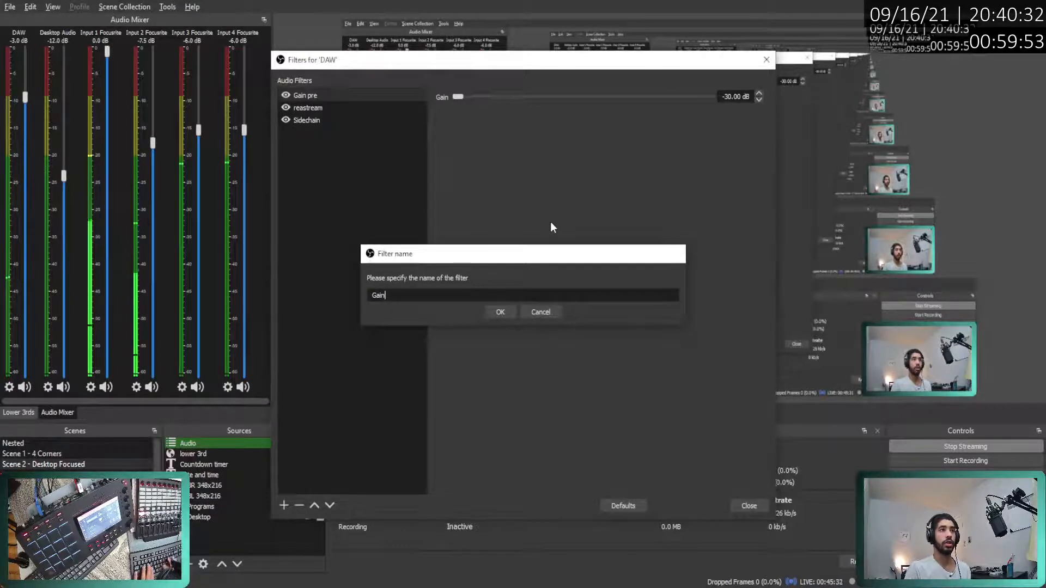
{"action": "key", "text": "Return"}
- Choose reajs as the plug-in for the Gain filter
{"action": "left_click", "coordinate": [548, 97]}
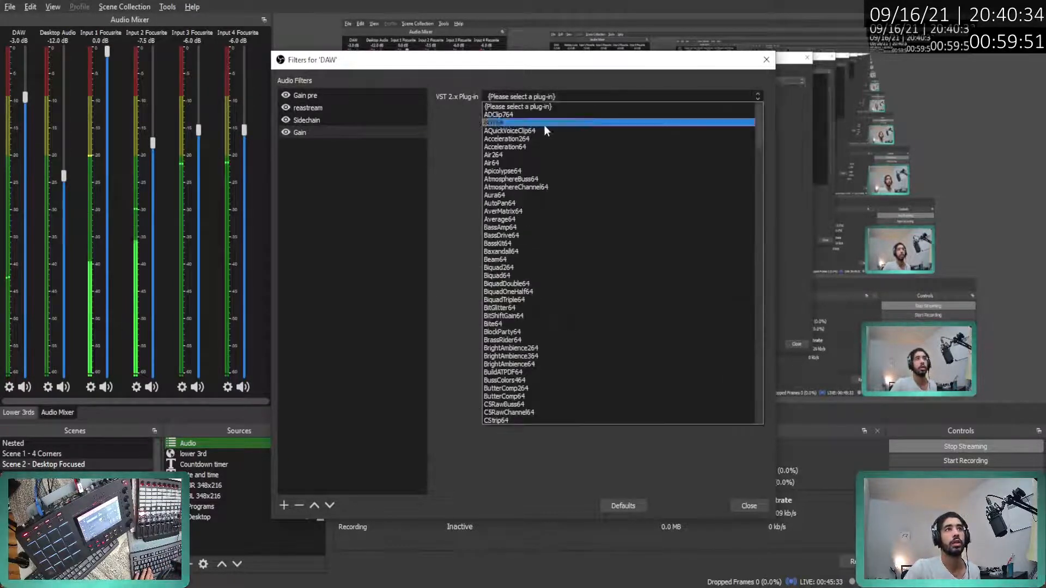
{"action": "scroll", "coordinate": [580, 240], "scroll_direction": "down", "scroll_amount": 9}
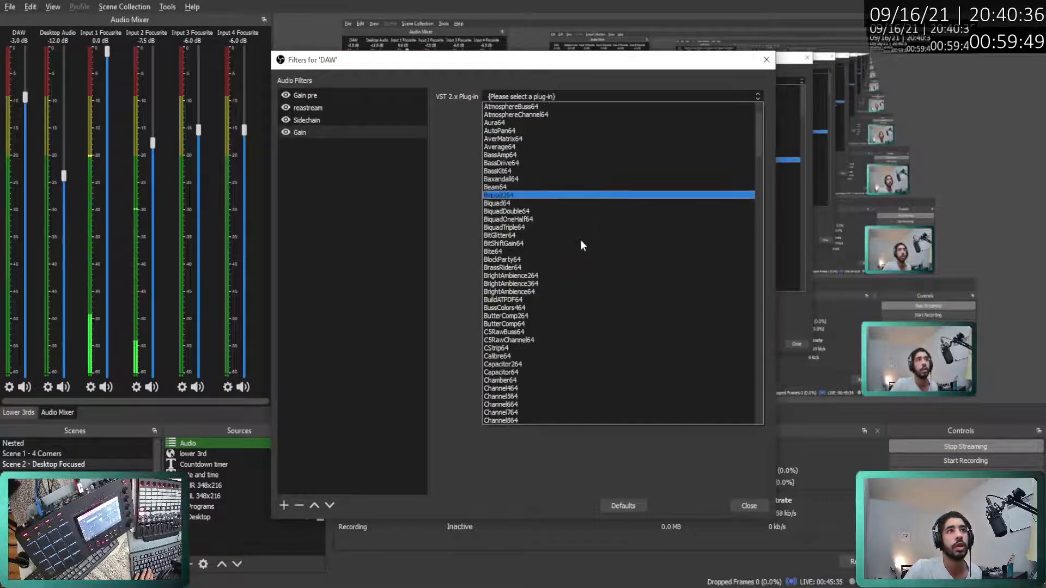
{"action": "scroll", "coordinate": [580, 239], "scroll_direction": "down", "scroll_amount": 20}
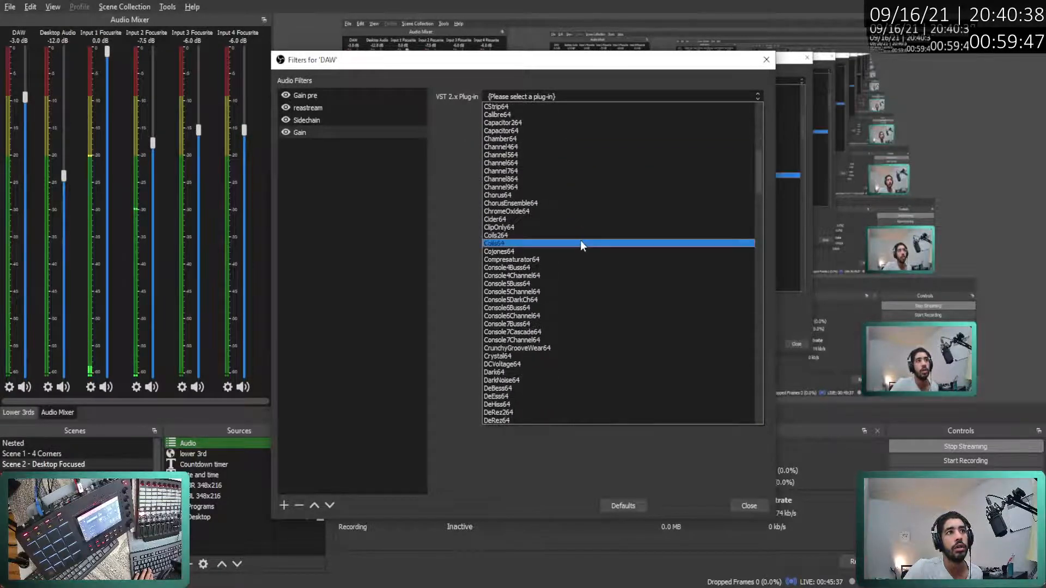
{"action": "scroll", "coordinate": [580, 245], "scroll_direction": "down", "scroll_amount": 20}
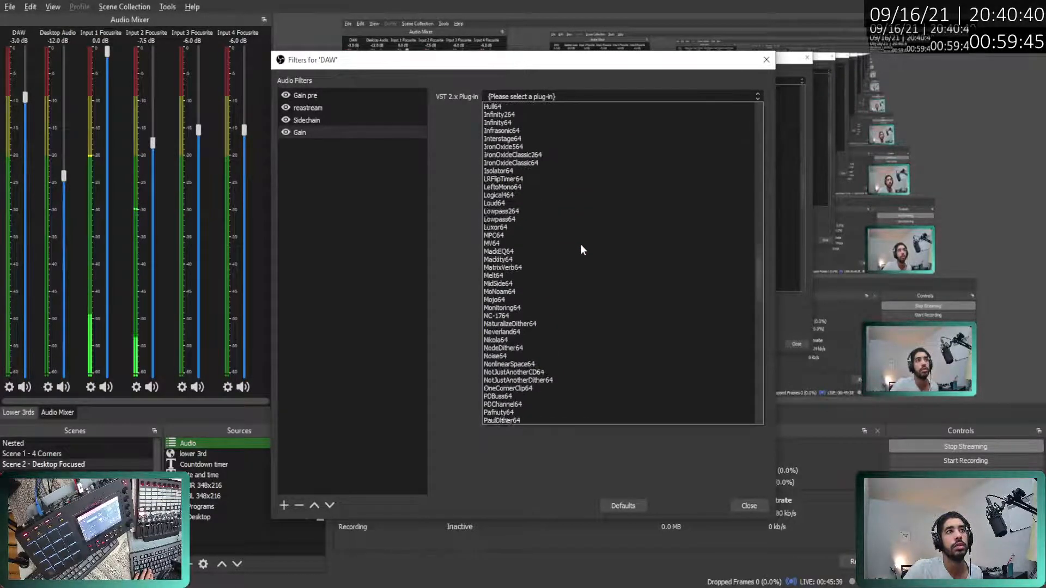
{"action": "scroll", "coordinate": [580, 262], "scroll_direction": "down", "scroll_amount": 5}
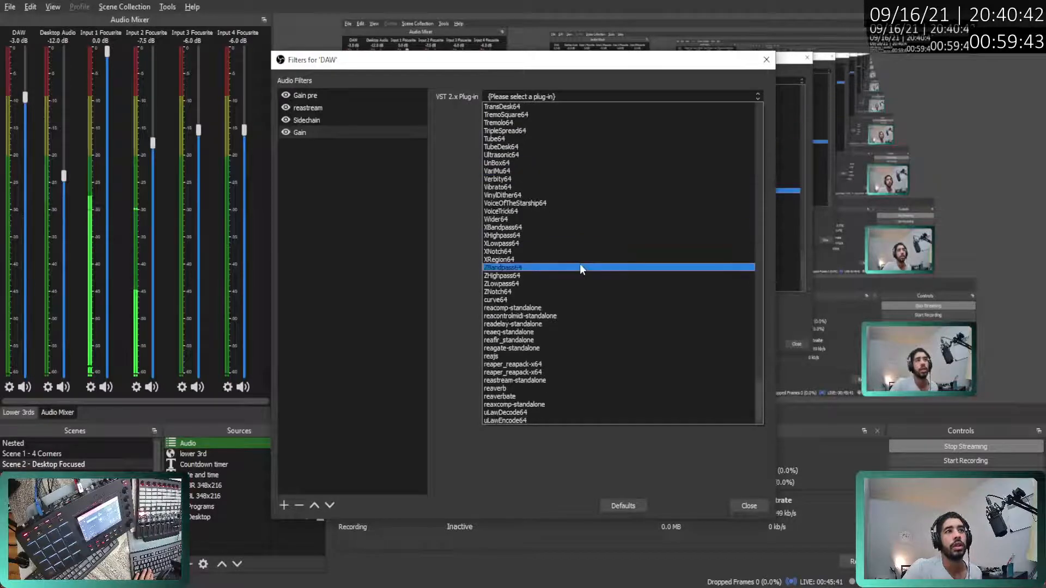
{"action": "left_click", "coordinate": [556, 355]}
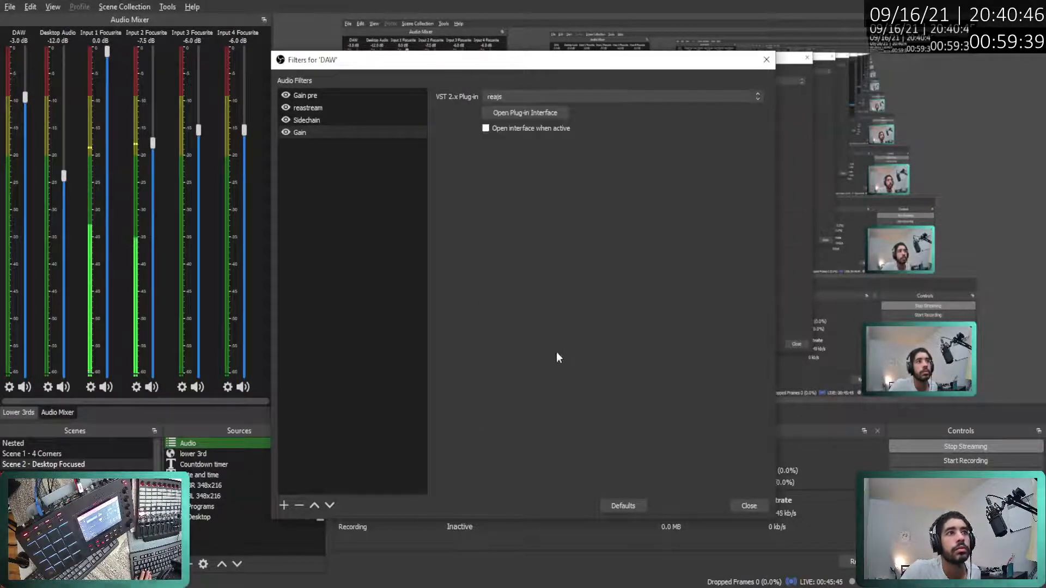
- Load the utility/volume effect into the Gain filter's ReaJS plug-in
{"action": "left_click", "coordinate": [514, 112]}
{"action": "left_click", "coordinate": [607, 156]}
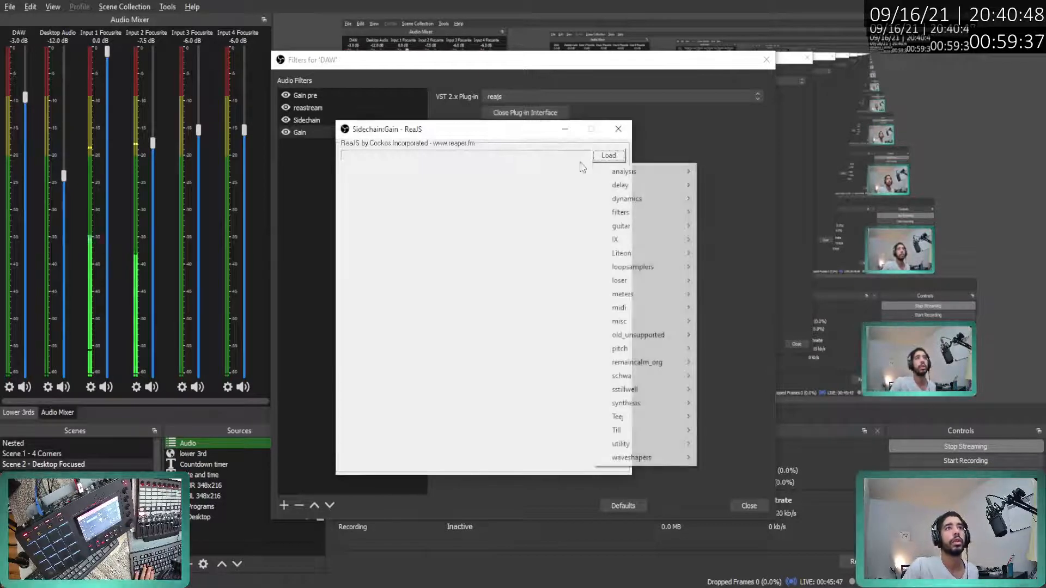
{"action": "mouse_move", "coordinate": [620, 171]}
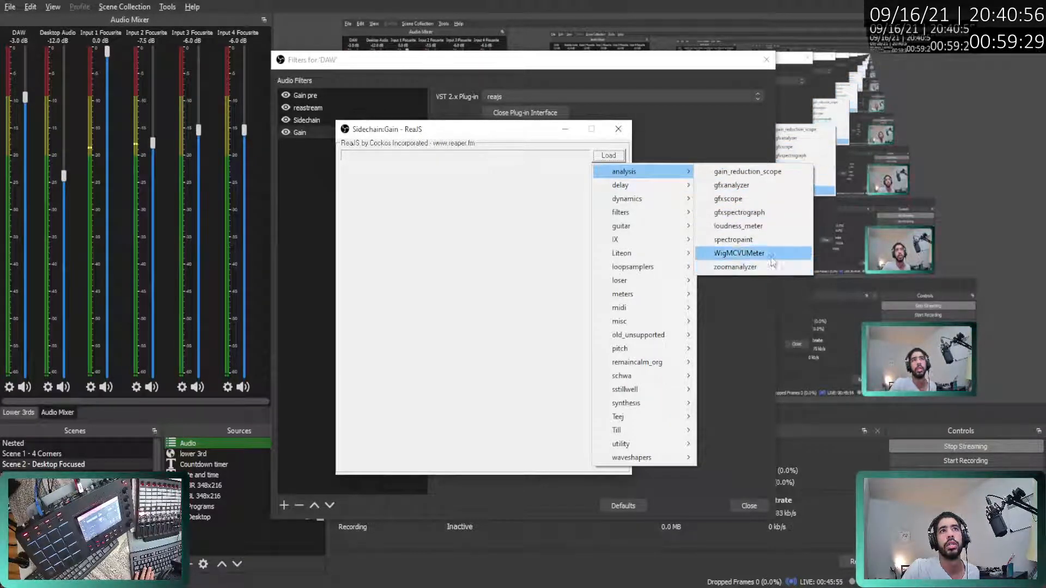
{"action": "mouse_move", "coordinate": [672, 189]}
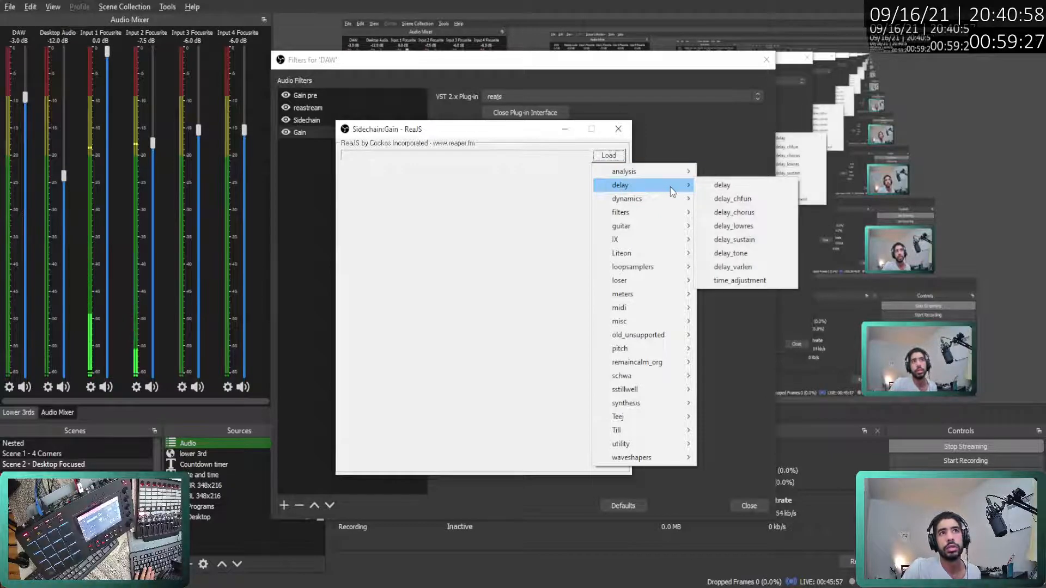
{"action": "mouse_move", "coordinate": [662, 228]}
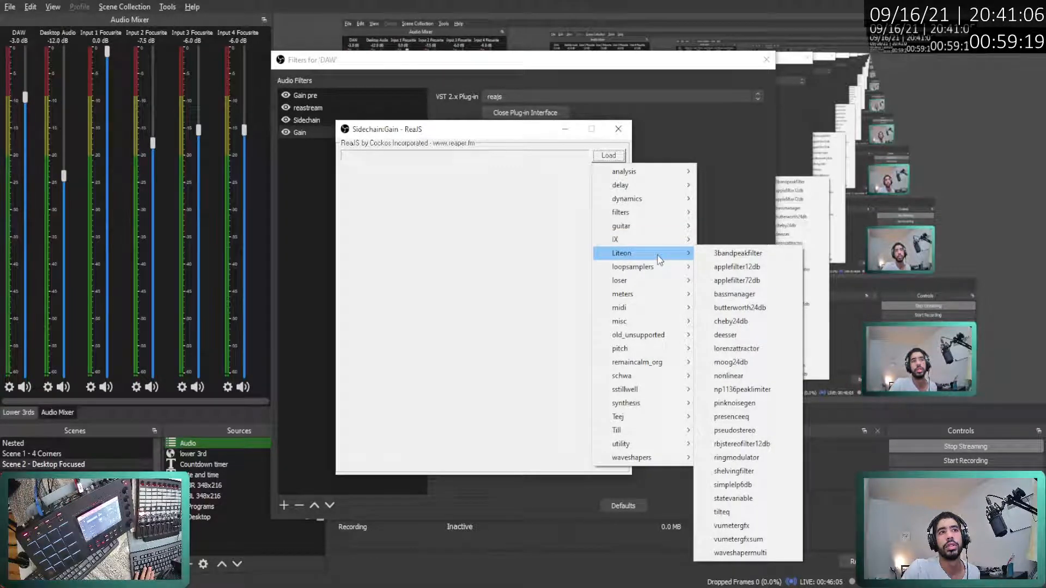
{"action": "mouse_move", "coordinate": [658, 289]}
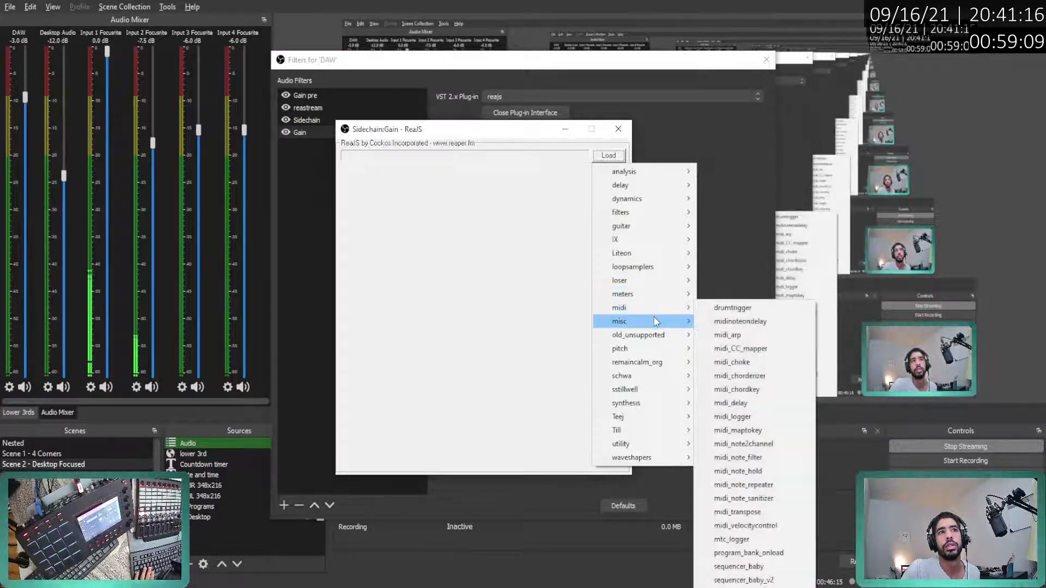
{"action": "mouse_move", "coordinate": [656, 327]}
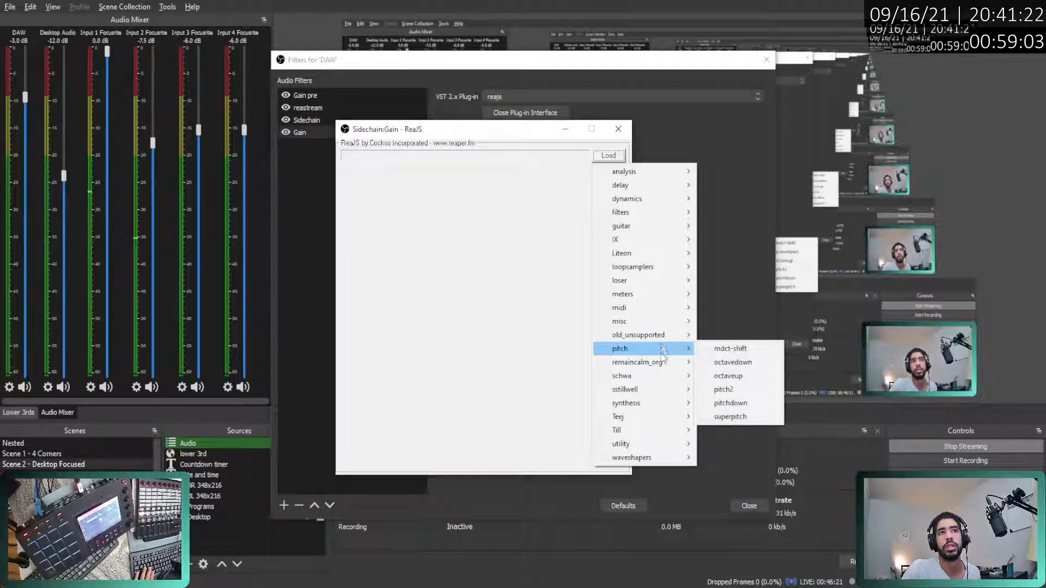
{"action": "mouse_move", "coordinate": [663, 365]}
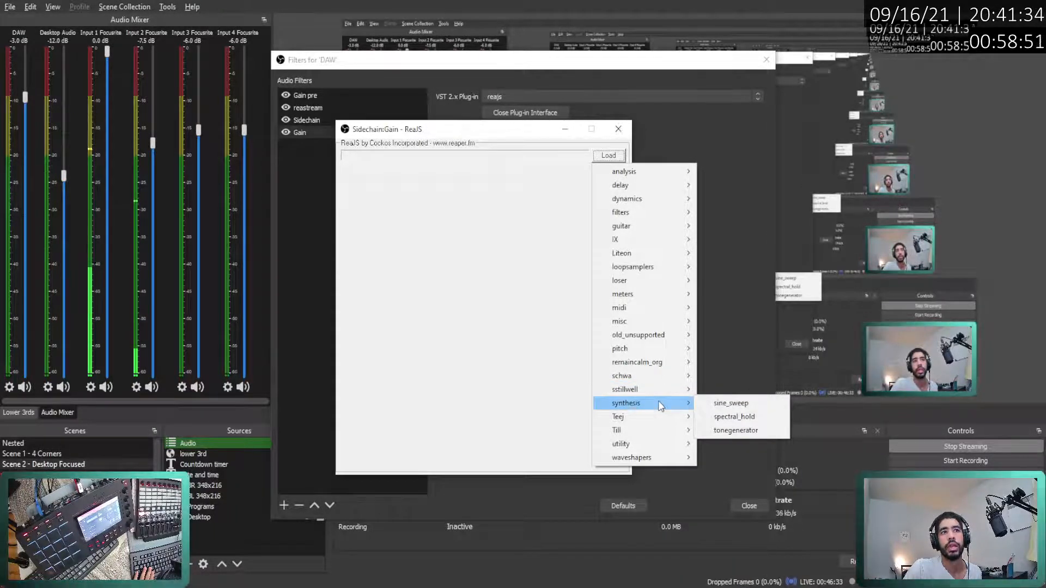
{"action": "mouse_move", "coordinate": [699, 451]}
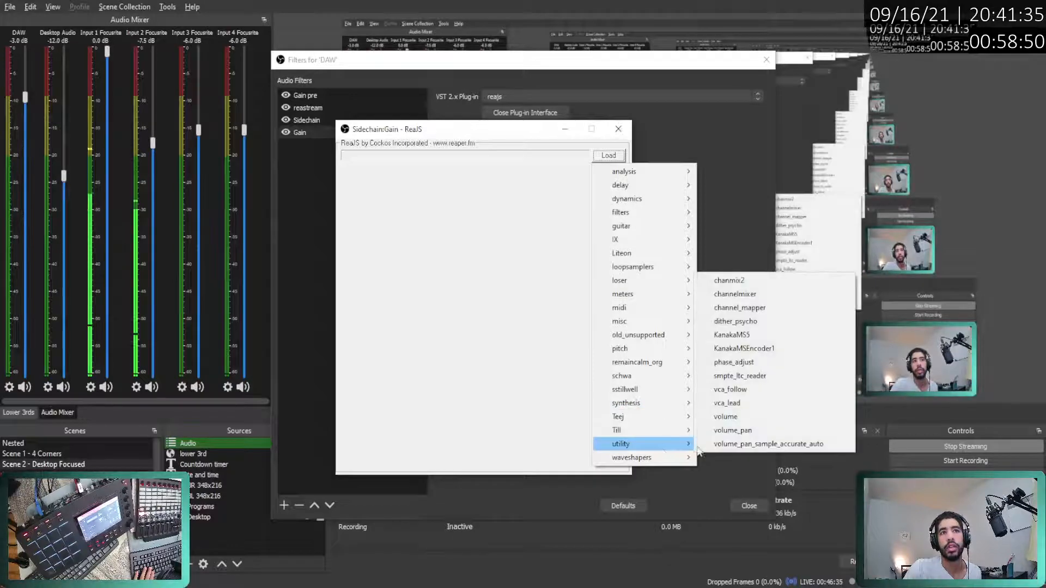
{"action": "left_click", "coordinate": [801, 417]}
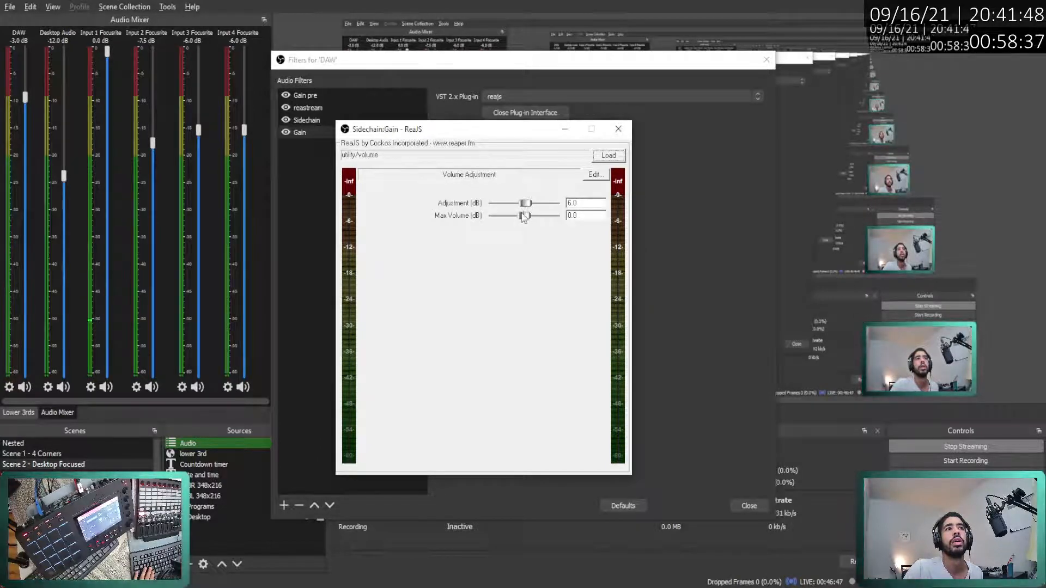
- Set both Adjustment and Max Volume to -150 dB in the volume effect, then close its interface
{"action": "left_click_drag", "start_coordinate": [526, 204], "coordinate": [440, 205]}
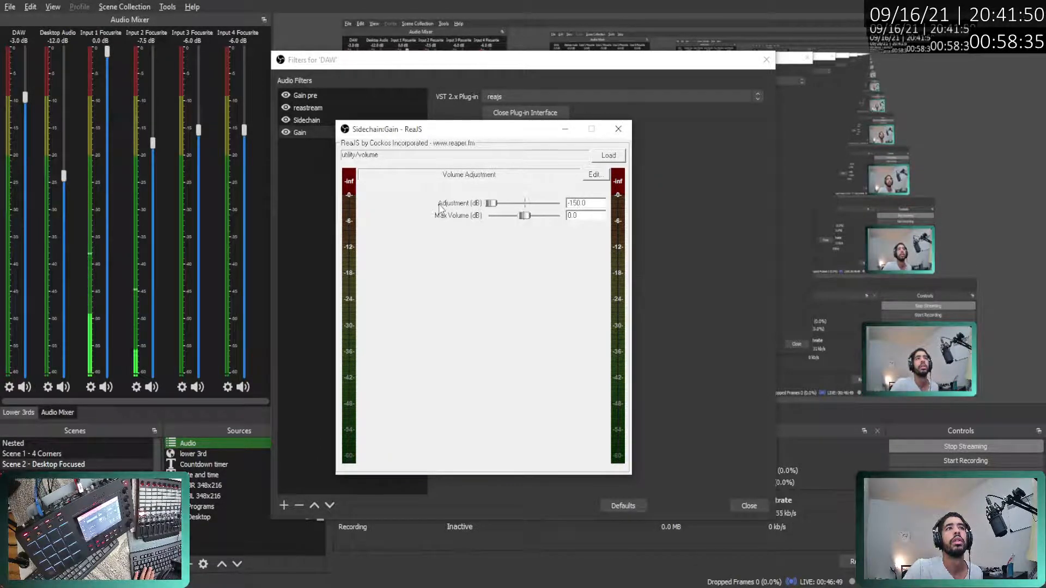
{"action": "left_click_drag", "start_coordinate": [525, 216], "coordinate": [482, 217]}
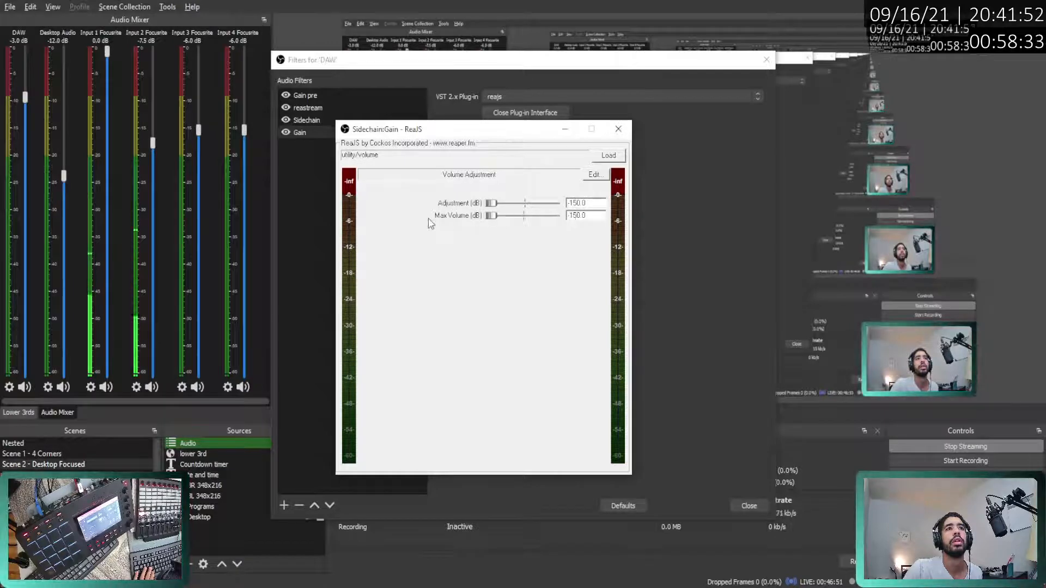
{"action": "left_click", "coordinate": [618, 130]}
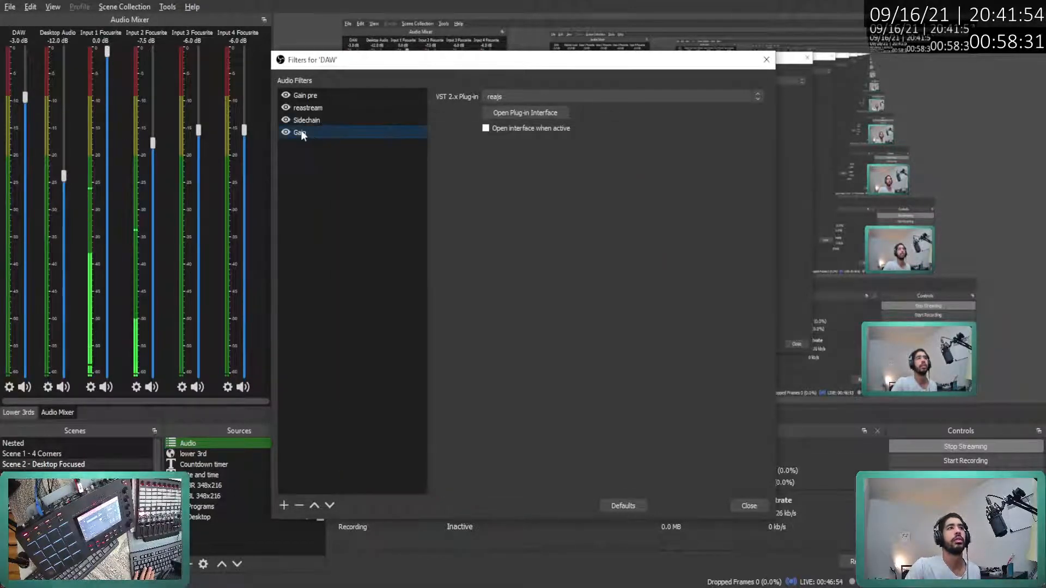
- Reorder the DAW filters so Gain sits between Gain pre and reastream, and disable Gain pre
{"action": "left_click", "coordinate": [314, 505]}
{"action": "left_click", "coordinate": [315, 505]}
{"action": "left_click", "coordinate": [315, 505]}
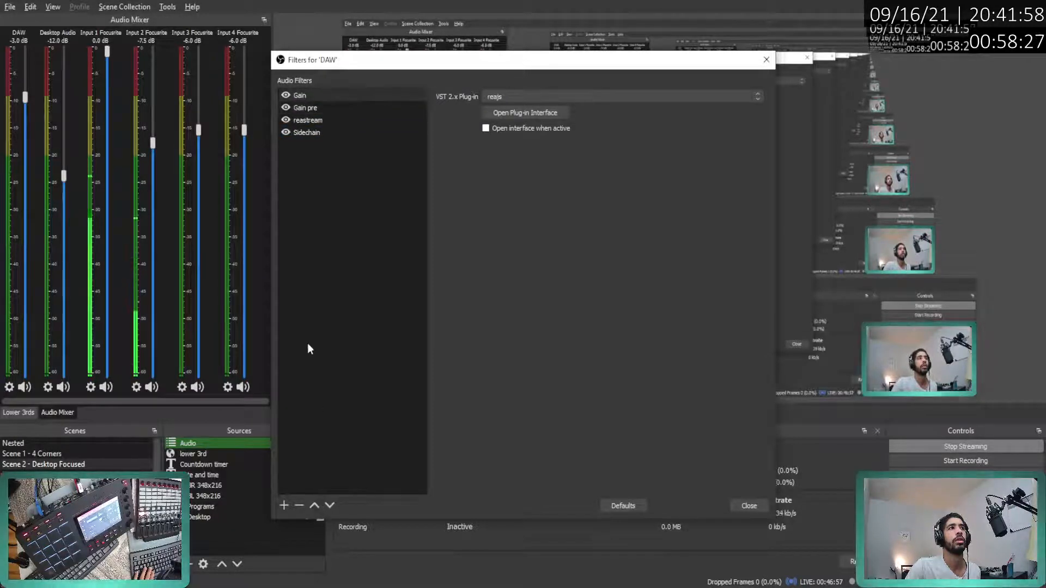
{"action": "left_click", "coordinate": [329, 506]}
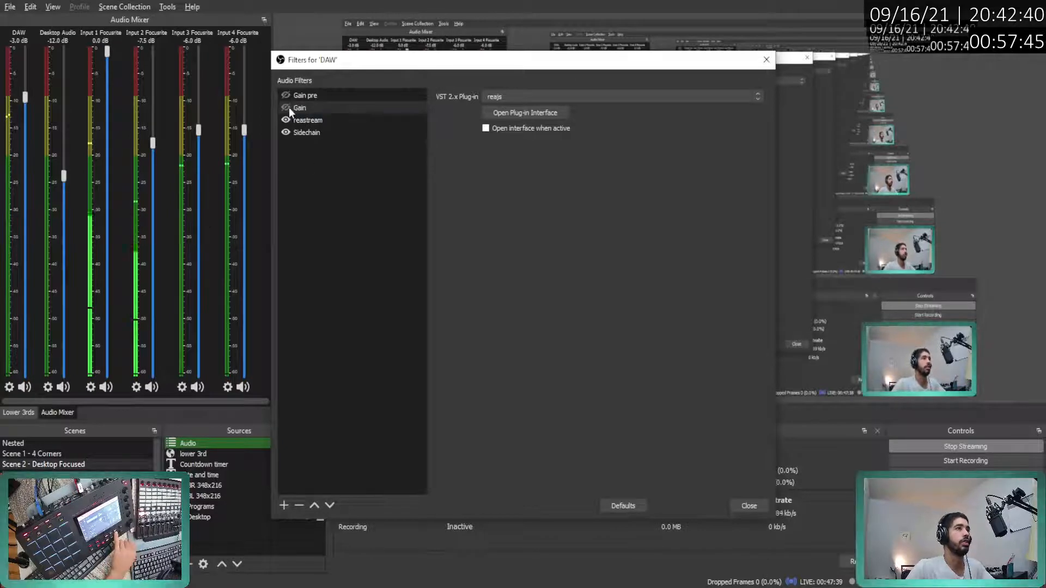
- Check the settings and incoming level in the reastream filter's plug-in interface, then close it
{"action": "left_click", "coordinate": [319, 120]}
{"action": "left_click", "coordinate": [490, 114]}
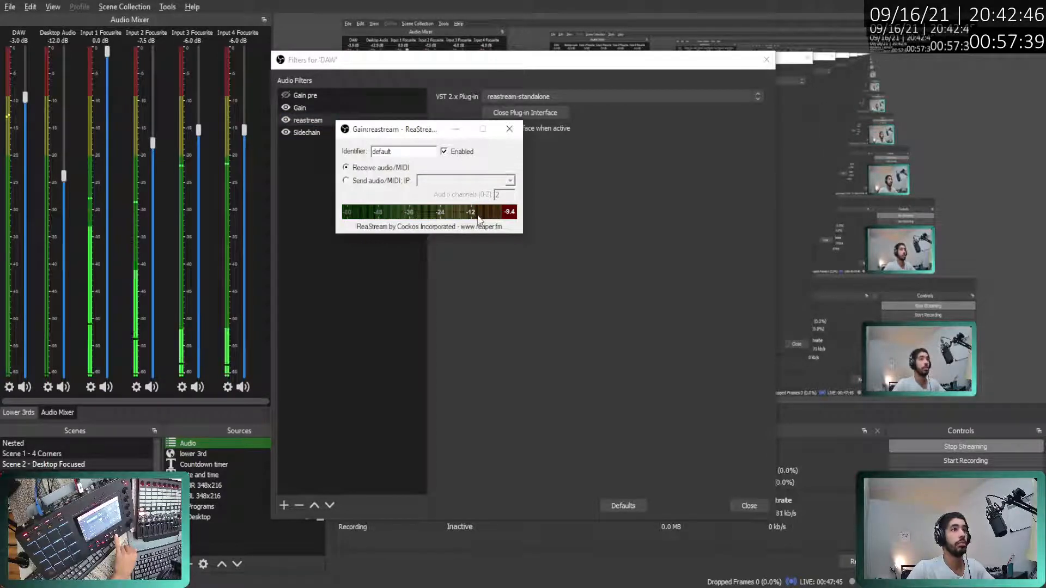
{"action": "left_click", "coordinate": [510, 129]}
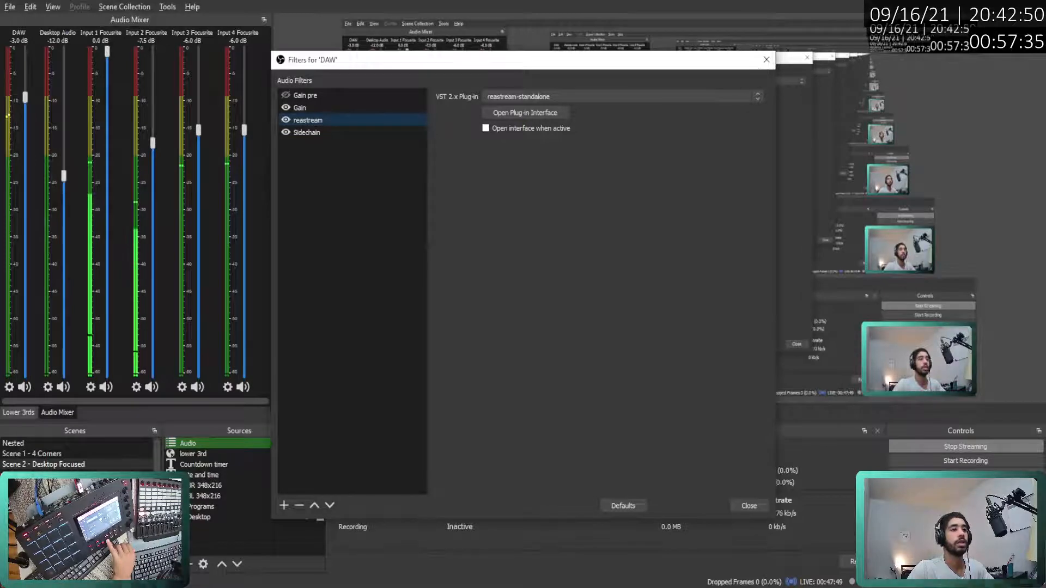
- In REAPER, add ReaStream (Cockos) to the monitoring FX and allow REAPER through the firewall on private and public networks
{"action": "key", "text": "alt+Tab"}
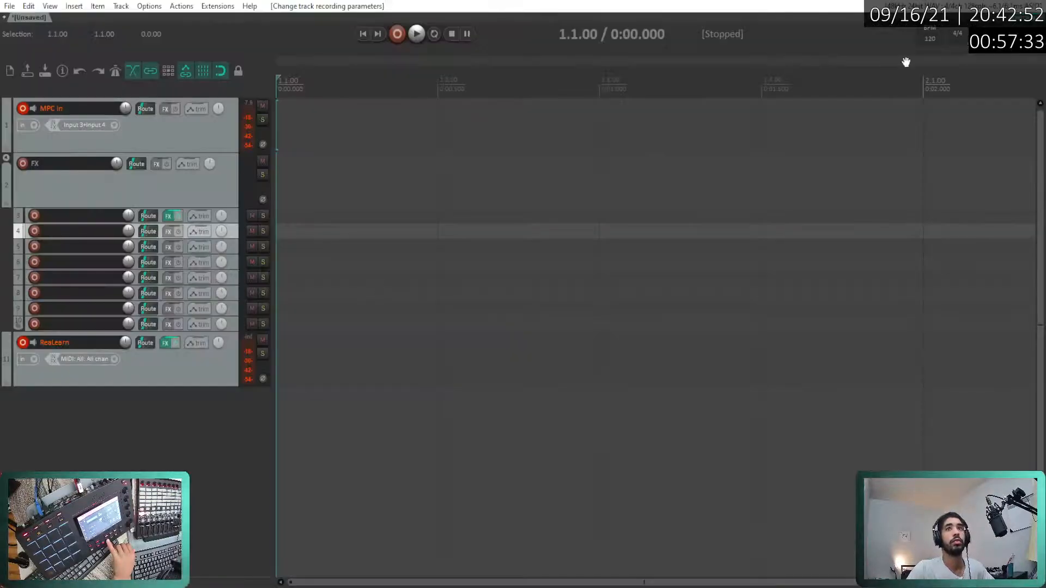
{"action": "left_click", "coordinate": [1032, 22]}
{"action": "right_click", "coordinate": [213, 109]}
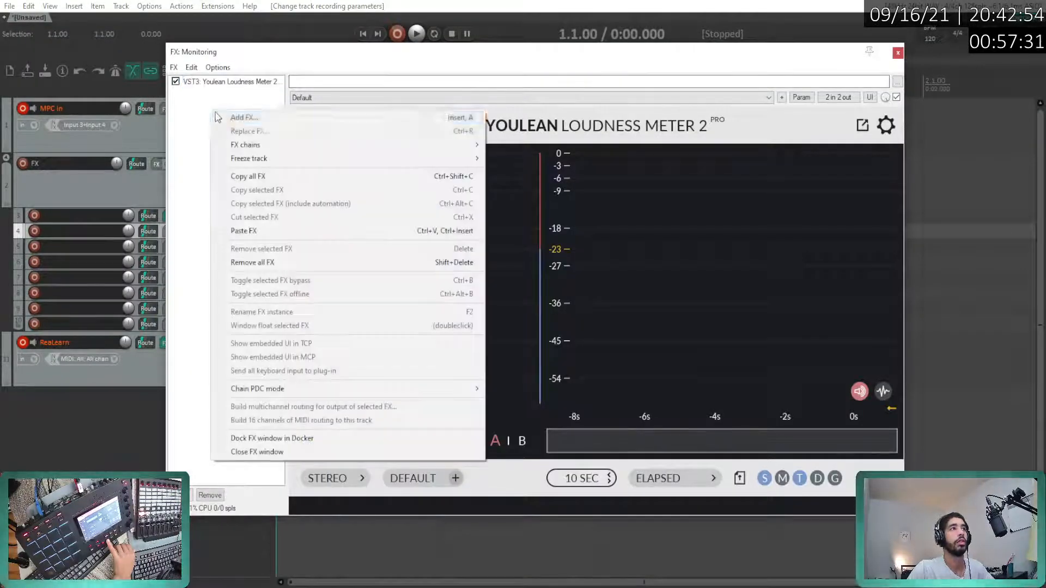
{"action": "left_click", "coordinate": [234, 117]}
{"action": "type", "text": "reastrea"}
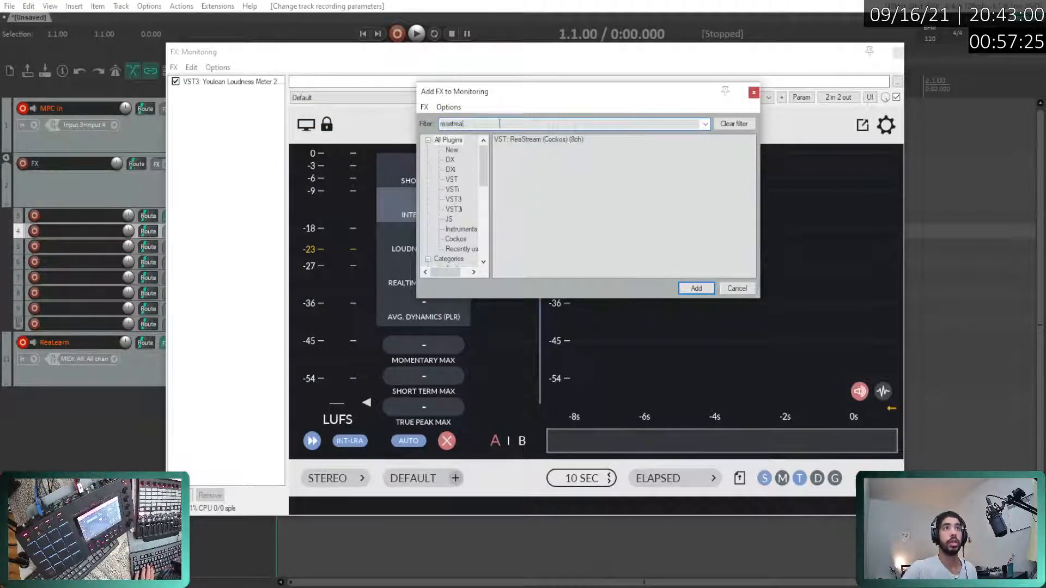
{"action": "left_click", "coordinate": [572, 141]}
{"action": "left_click", "coordinate": [696, 290]}
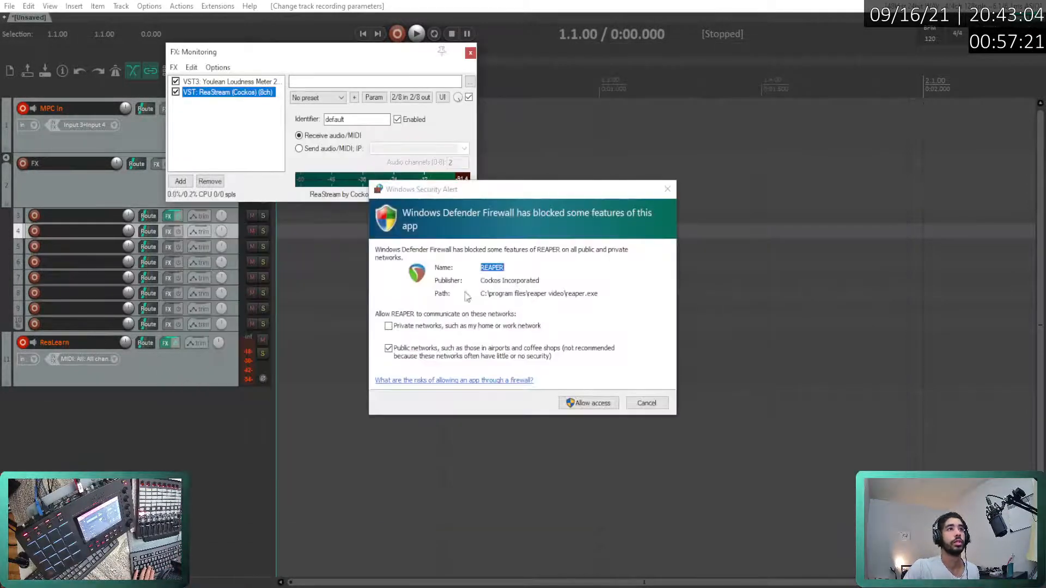
{"action": "left_click", "coordinate": [388, 327]}
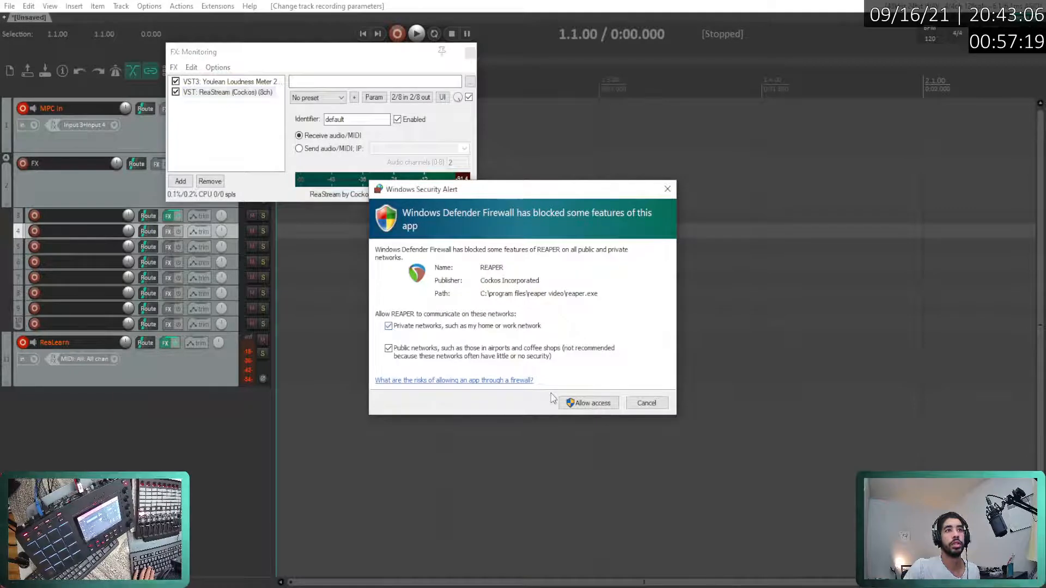
{"action": "left_click", "coordinate": [572, 404]}
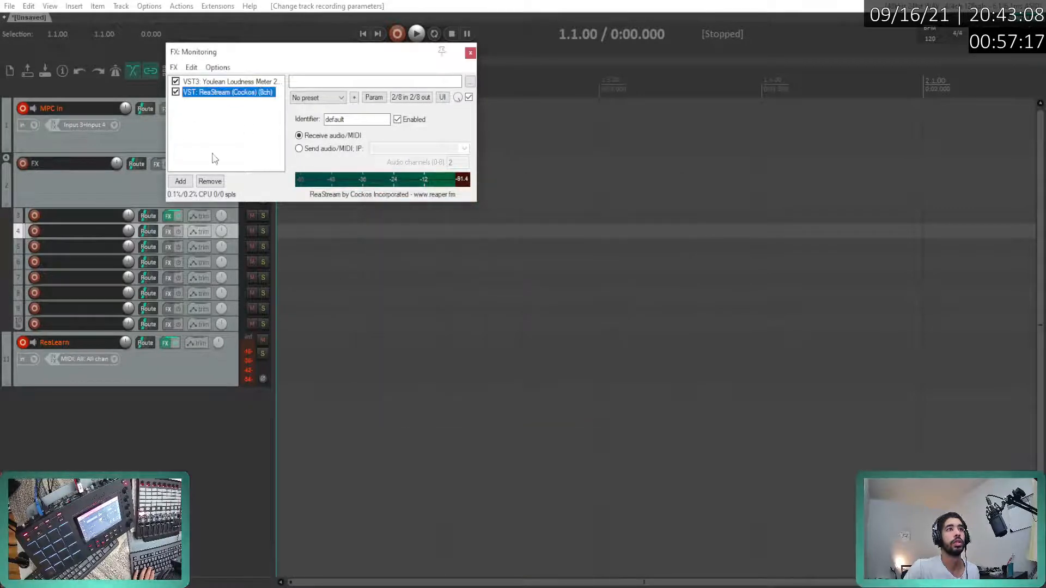
- Set the monitoring ReaStream to send audio/MIDI to local broadcast, then close the FX window
{"action": "left_click", "coordinate": [337, 150]}
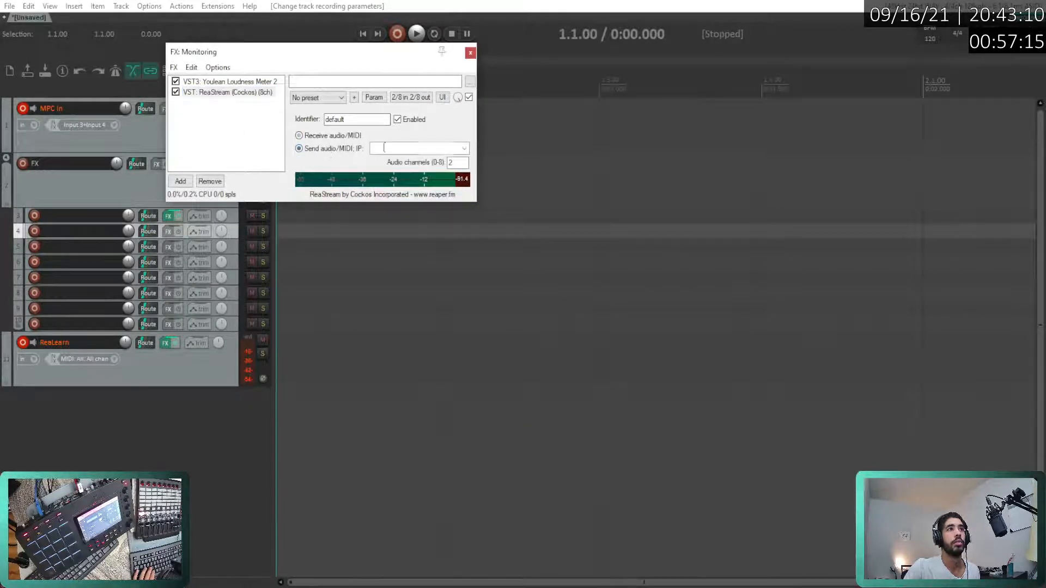
{"action": "left_click", "coordinate": [463, 150]}
{"action": "left_click", "coordinate": [398, 167]}
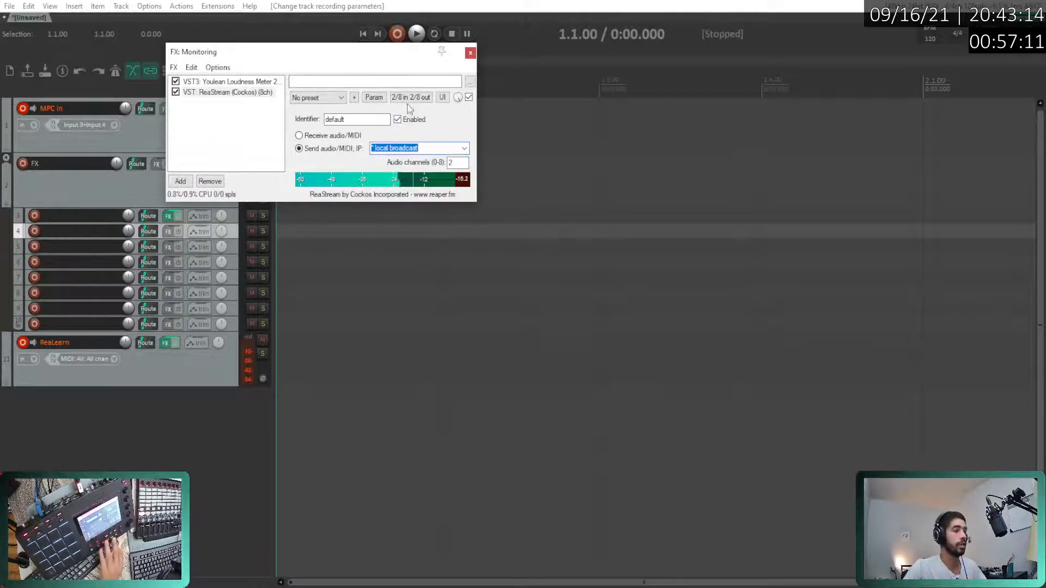
{"action": "left_click", "coordinate": [470, 52]}
- Switch to OBS, check the reastream filter's plug-in interface for the incoming signal, and close the DAW filters
{"action": "key", "text": "alt+Tab"}
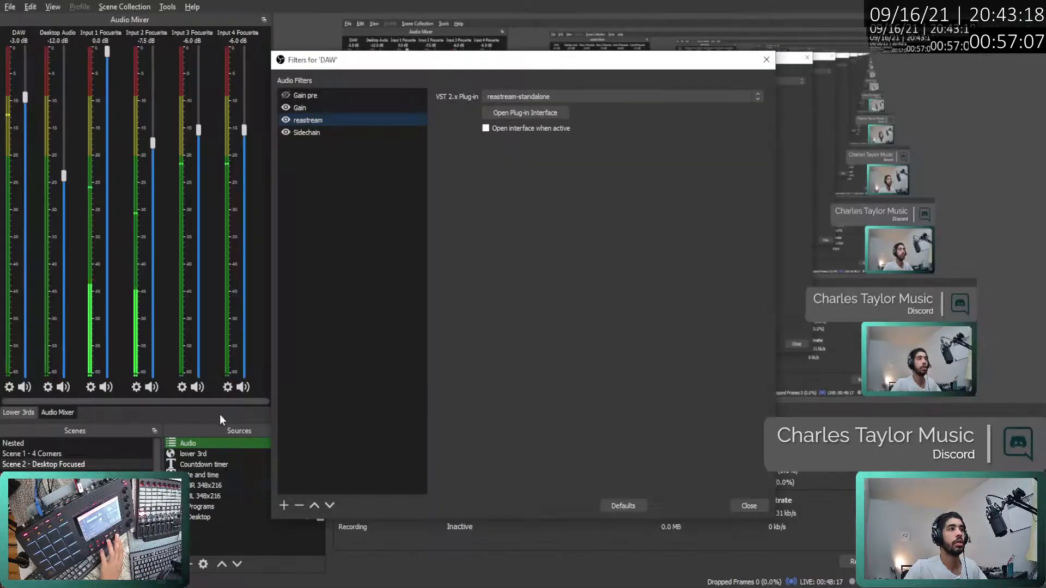
{"action": "left_click", "coordinate": [508, 110]}
{"action": "left_click", "coordinate": [524, 113]}
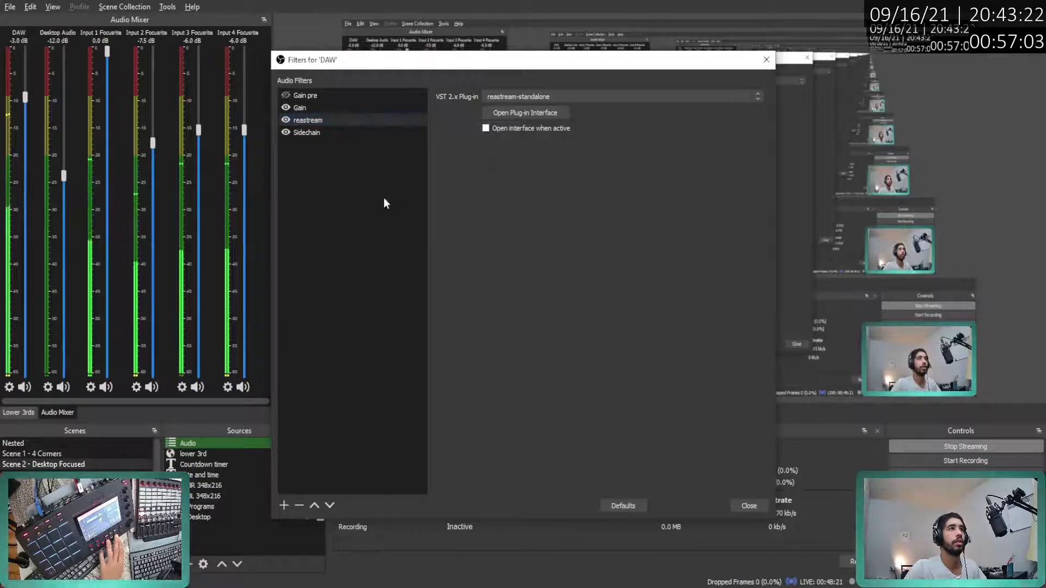
{"action": "left_click", "coordinate": [767, 59]}
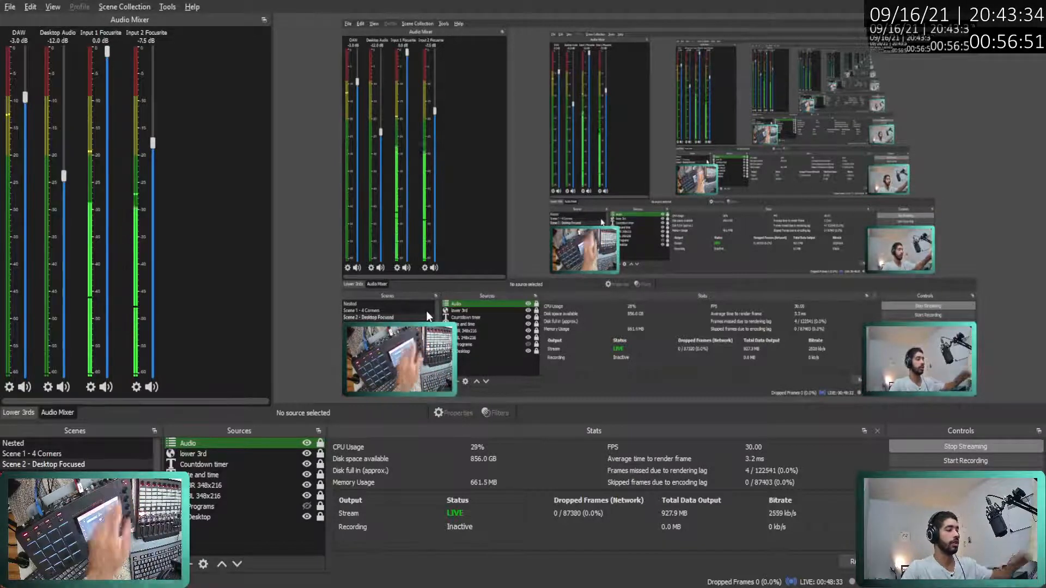
- Back in REAPER, add a receive from the MPC in track to track 3, the first track in the FX folder
{"action": "key", "text": "alt+Tab"}
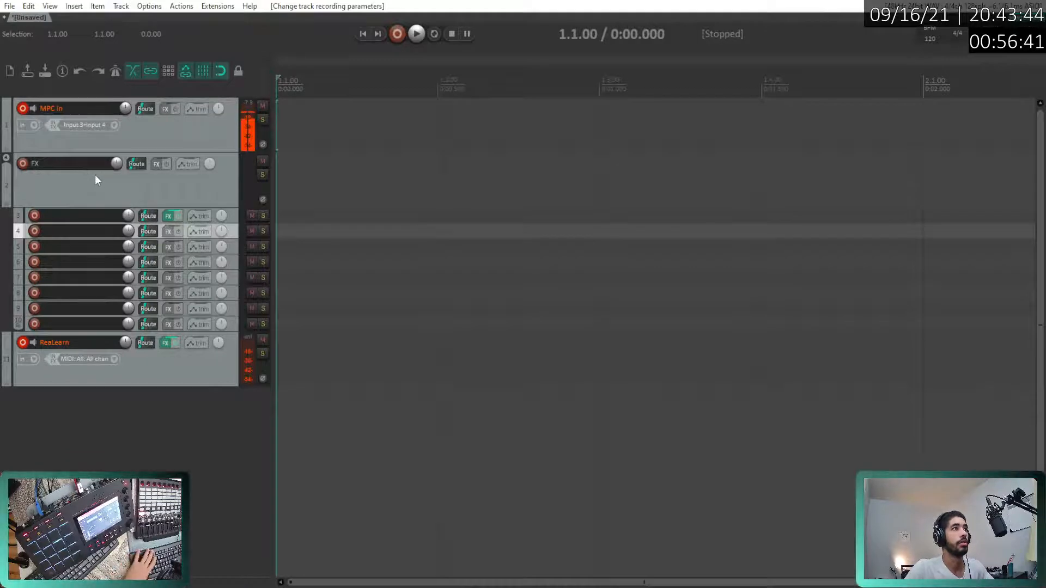
{"action": "key", "text": "space"}
{"action": "key", "text": "space"}
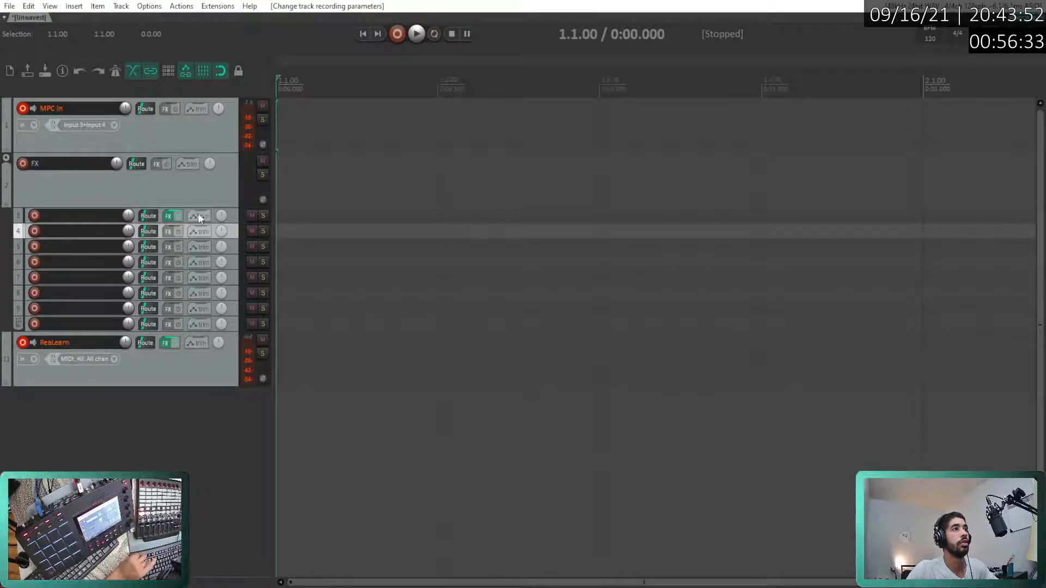
{"action": "right_click", "coordinate": [153, 217]}
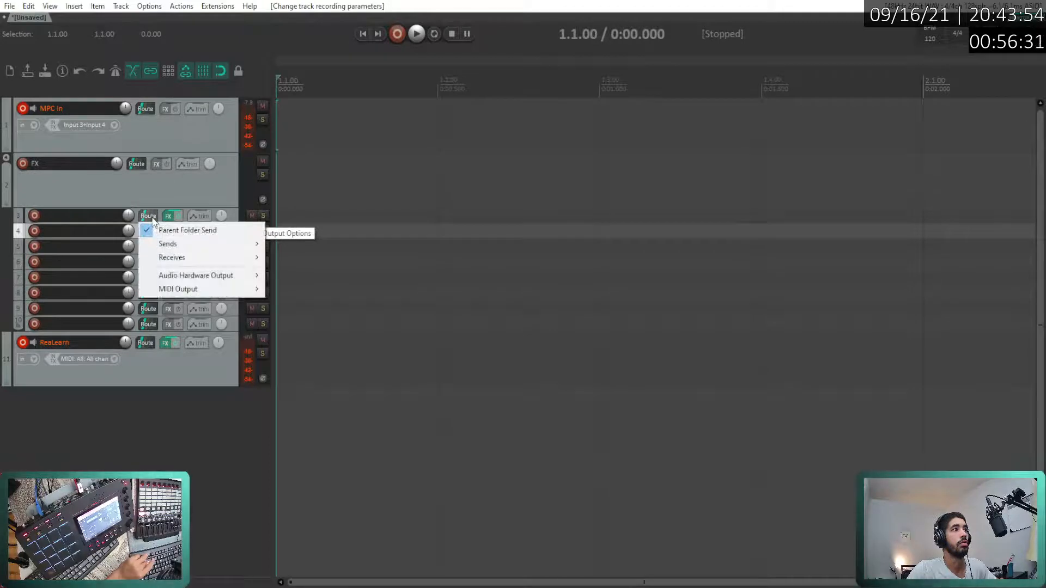
{"action": "mouse_move", "coordinate": [188, 257]}
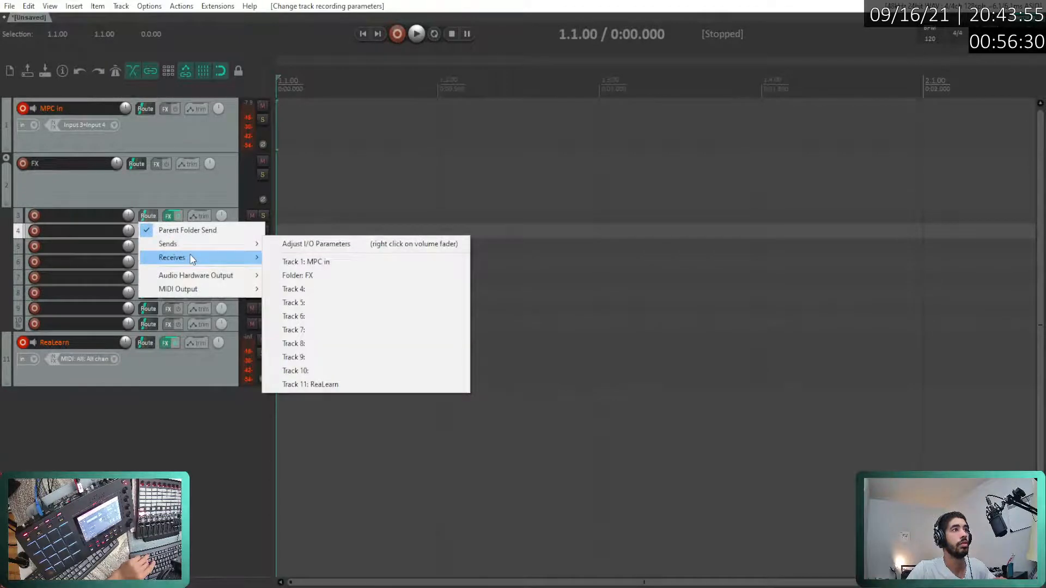
{"action": "left_click", "coordinate": [321, 260]}
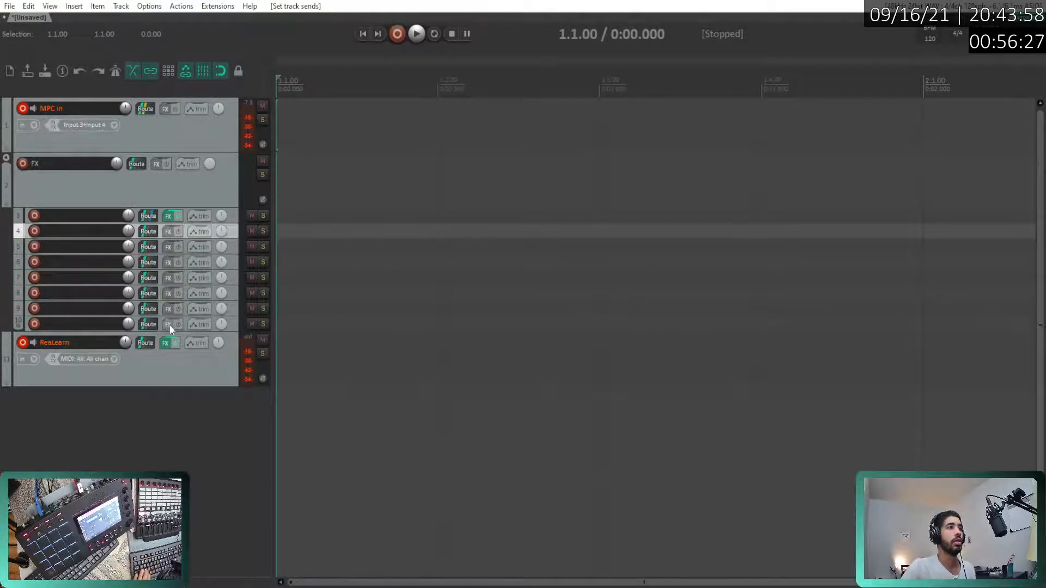
- Add a receive from the MPC in track to tracks 4 through 10 together
{"action": "left_click", "coordinate": [231, 329]}
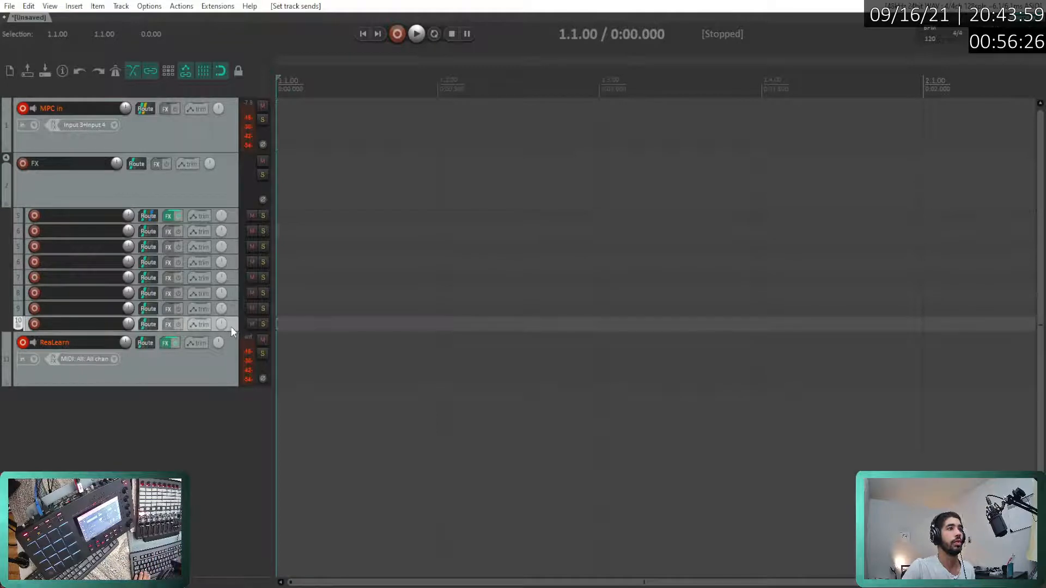
{"action": "left_click", "coordinate": [227, 235], "text": "shift"}
{"action": "left_click", "coordinate": [154, 235]}
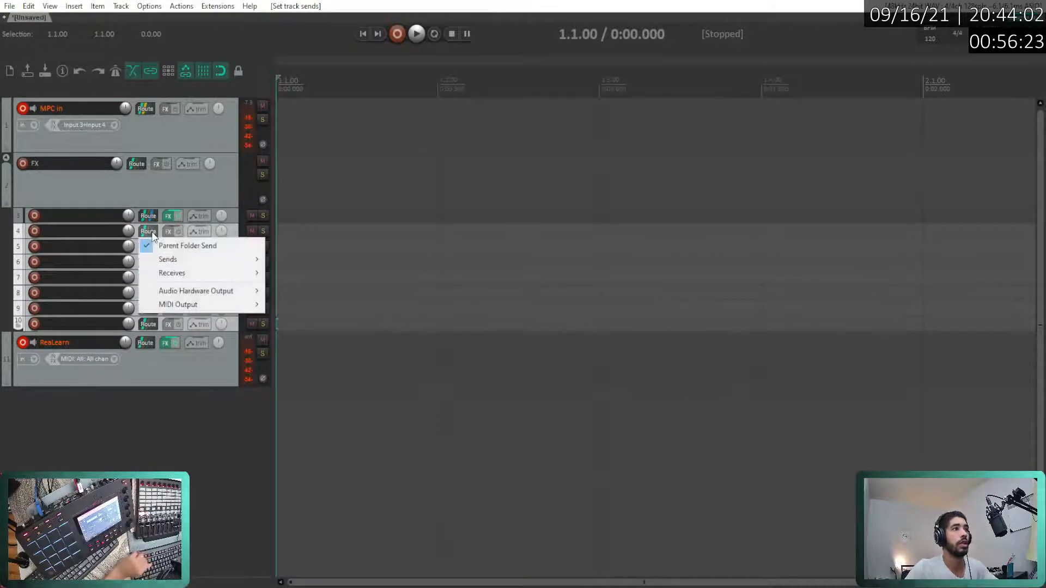
{"action": "mouse_move", "coordinate": [194, 272]}
{"action": "left_click", "coordinate": [308, 277]}
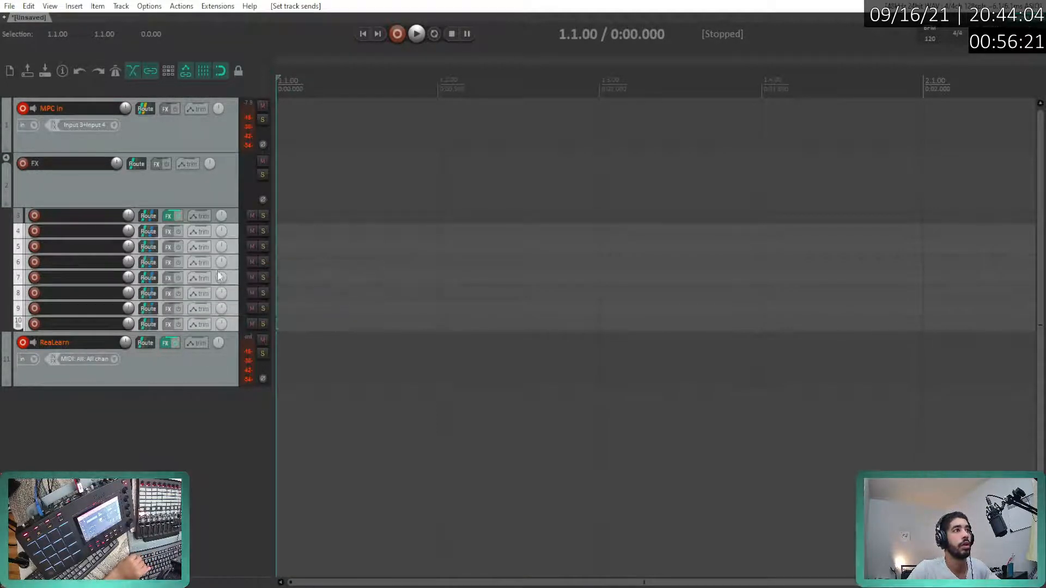
- Turn off the FX track's folder state so its child tracks are released, and rename the track 8
{"action": "left_click", "coordinate": [165, 413]}
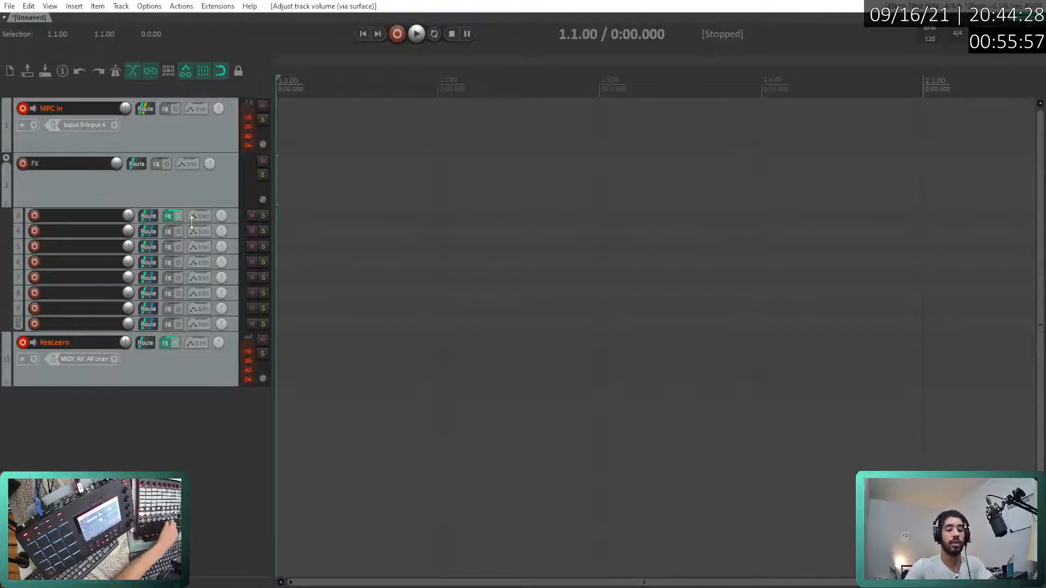
{"action": "left_click", "coordinate": [44, 191]}
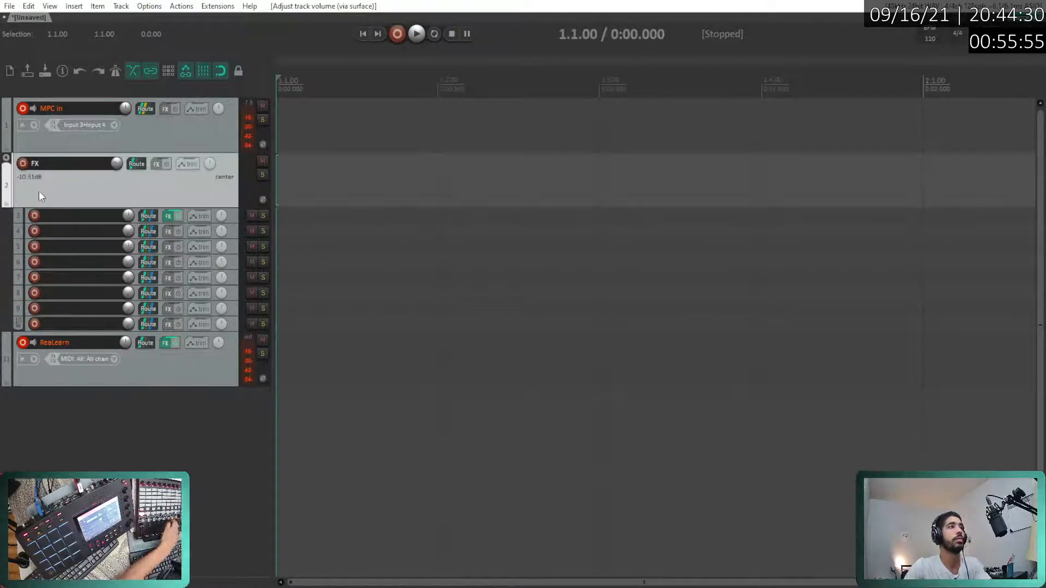
{"action": "left_click", "coordinate": [7, 204]}
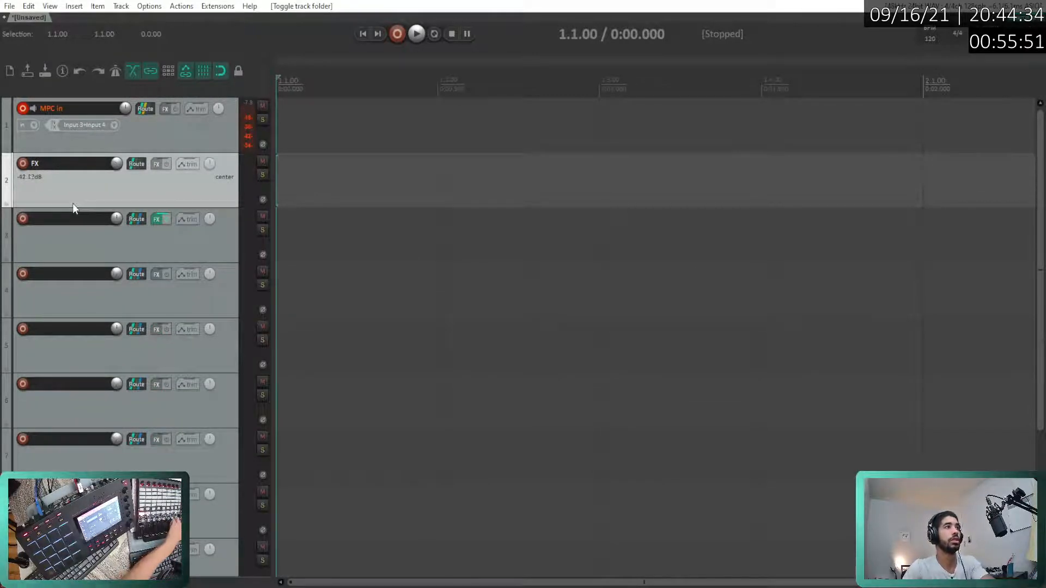
{"action": "double_click", "coordinate": [51, 163]}
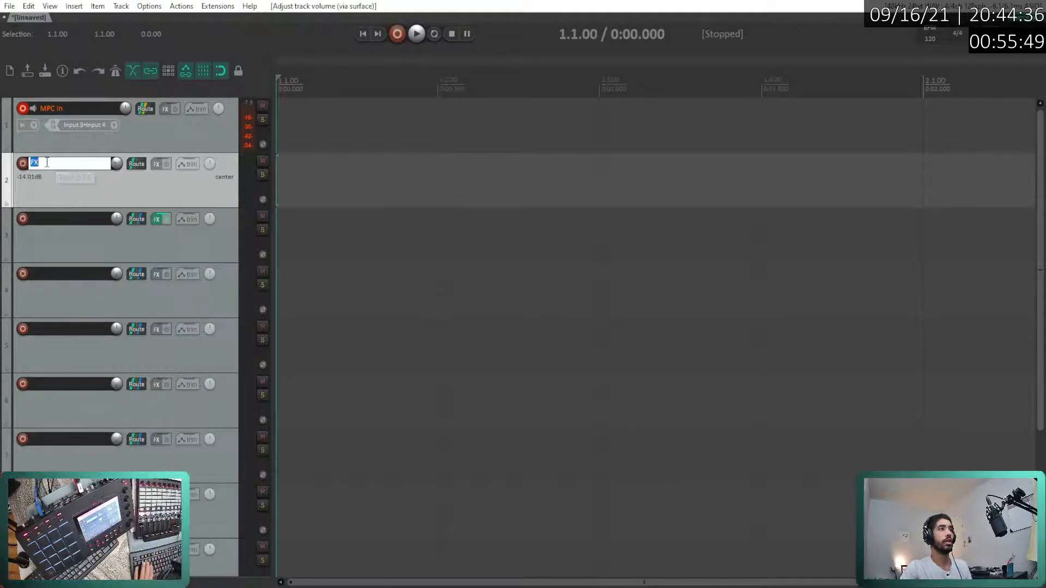
{"action": "type", "text": "8"}
{"action": "key", "text": "Return"}
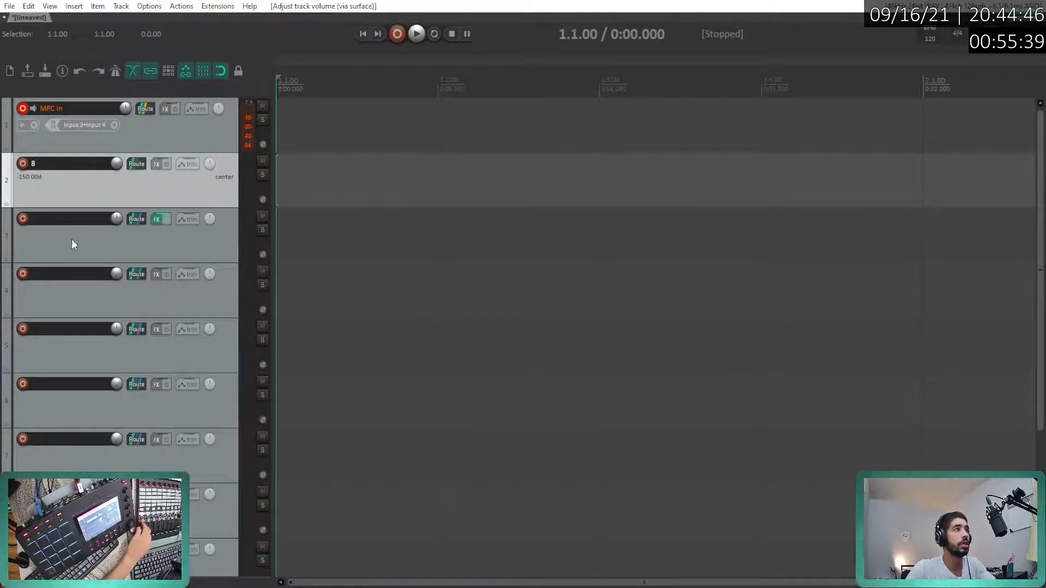
- Reorder the tracks so track 8 sits at position 5 and the unnamed 0 dB track sits directly below MPC in
{"action": "left_click", "coordinate": [24, 250]}
{"action": "left_click_drag", "start_coordinate": [9, 248], "coordinate": [12, 204]}
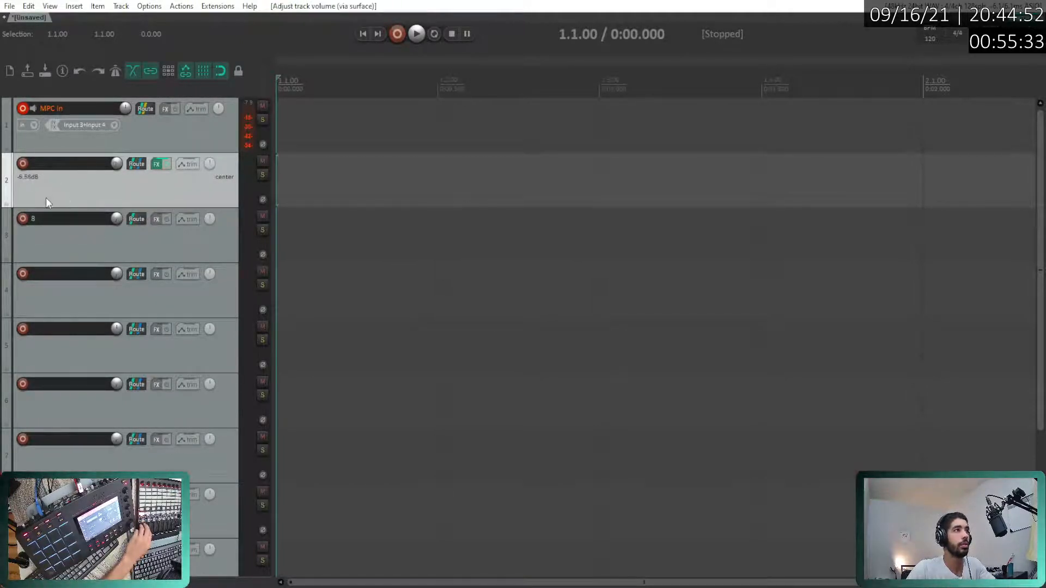
{"action": "left_click_drag", "start_coordinate": [8, 243], "coordinate": [16, 360]}
{"action": "scroll", "coordinate": [25, 278], "scroll_direction": "up", "scroll_amount": 1}
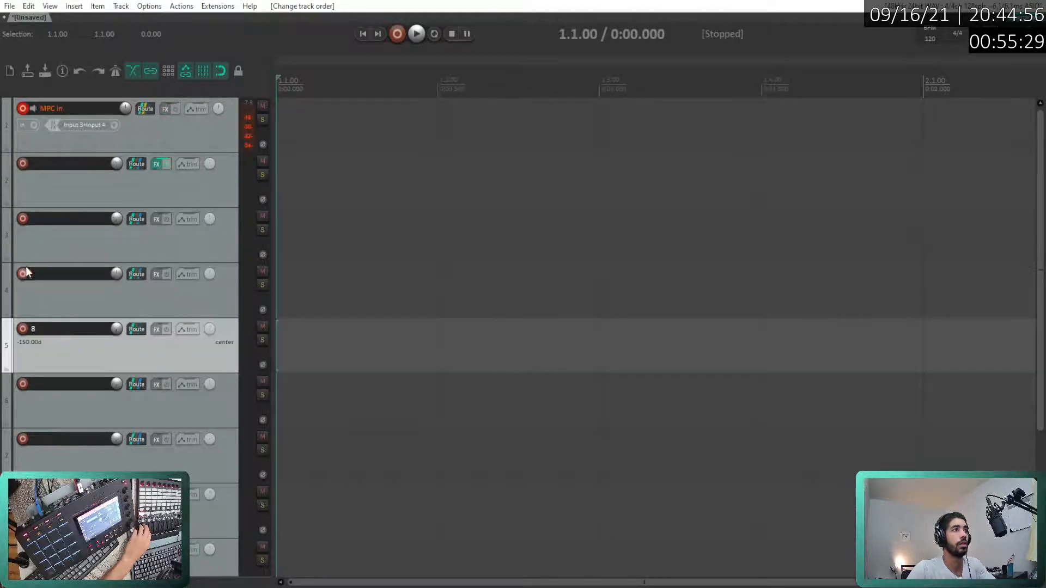
{"action": "left_click", "coordinate": [56, 292]}
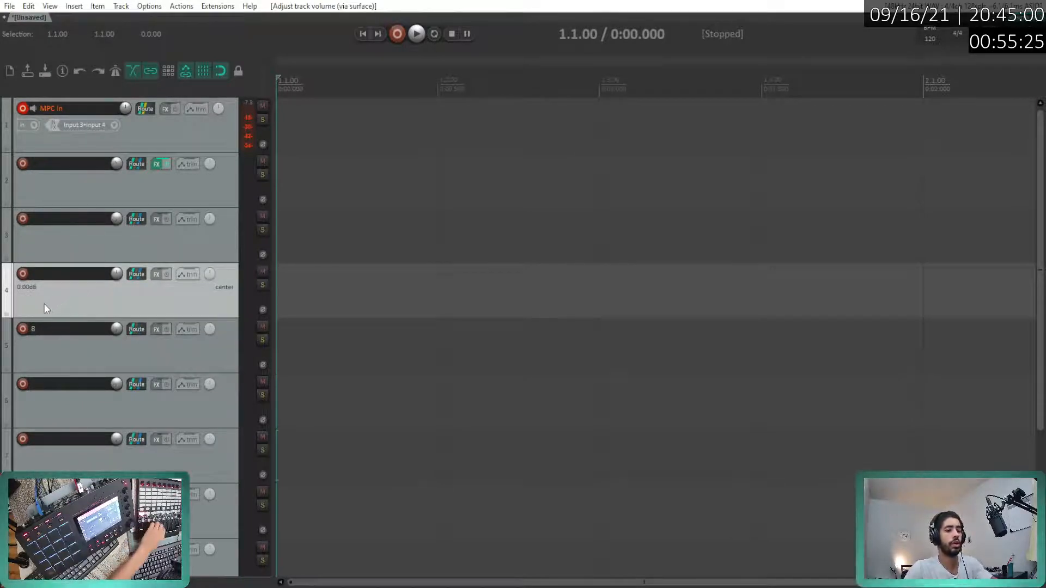
{"action": "left_click_drag", "start_coordinate": [8, 296], "coordinate": [27, 198]}
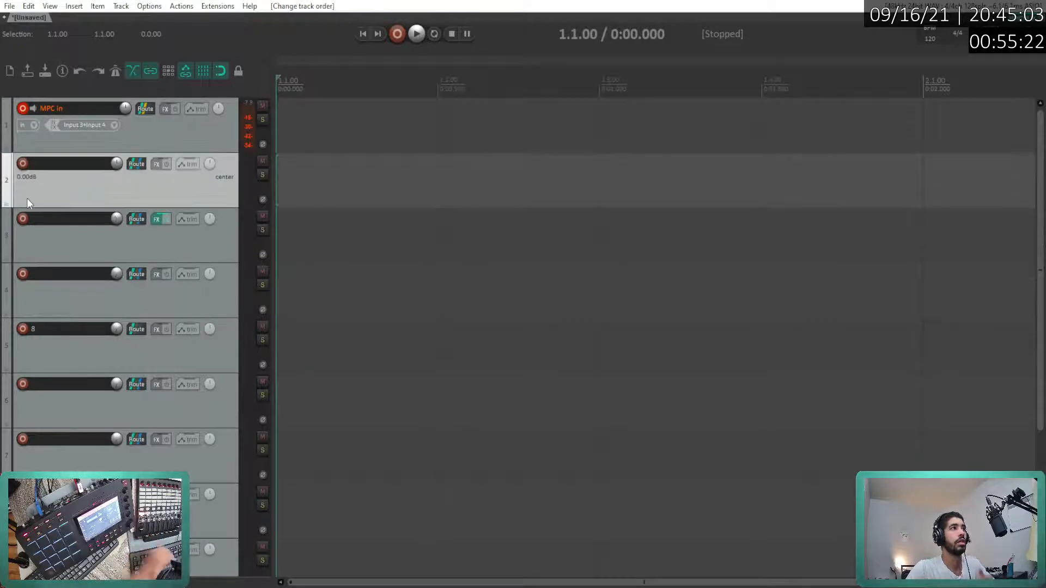
- Name the track below MPC in FX, make it a folder track, and compact its child tracks
{"action": "double_click", "coordinate": [70, 163]}
{"action": "type", "text": "FX"}
{"action": "key", "text": "Return"}
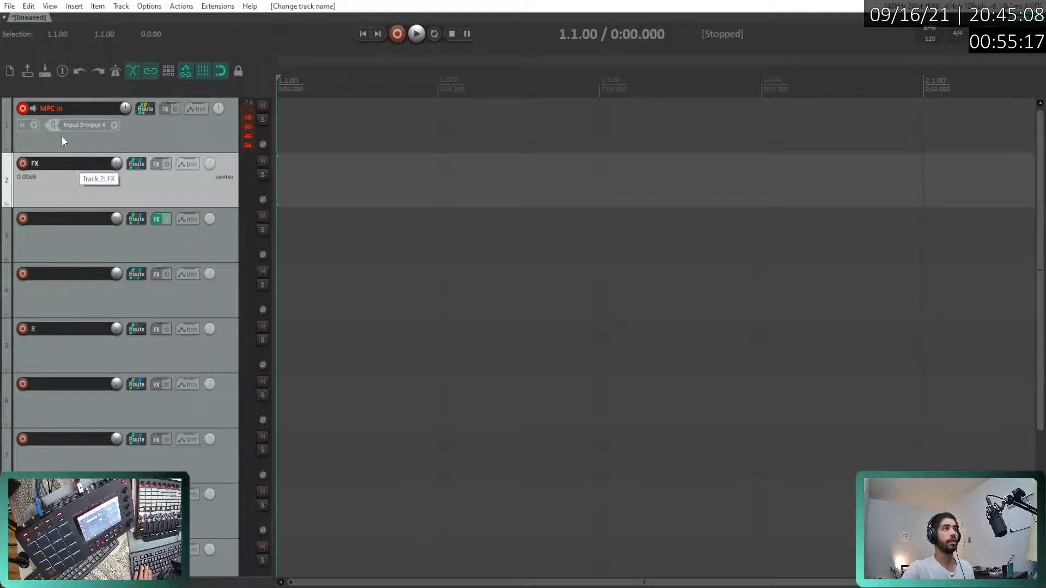
{"action": "left_click", "coordinate": [8, 204]}
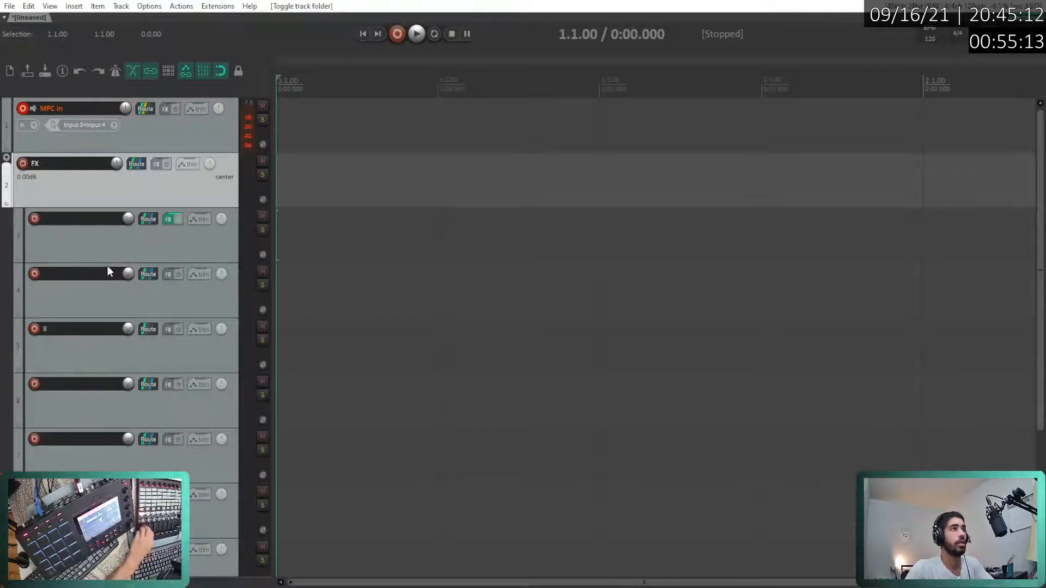
{"action": "left_click", "coordinate": [7, 161]}
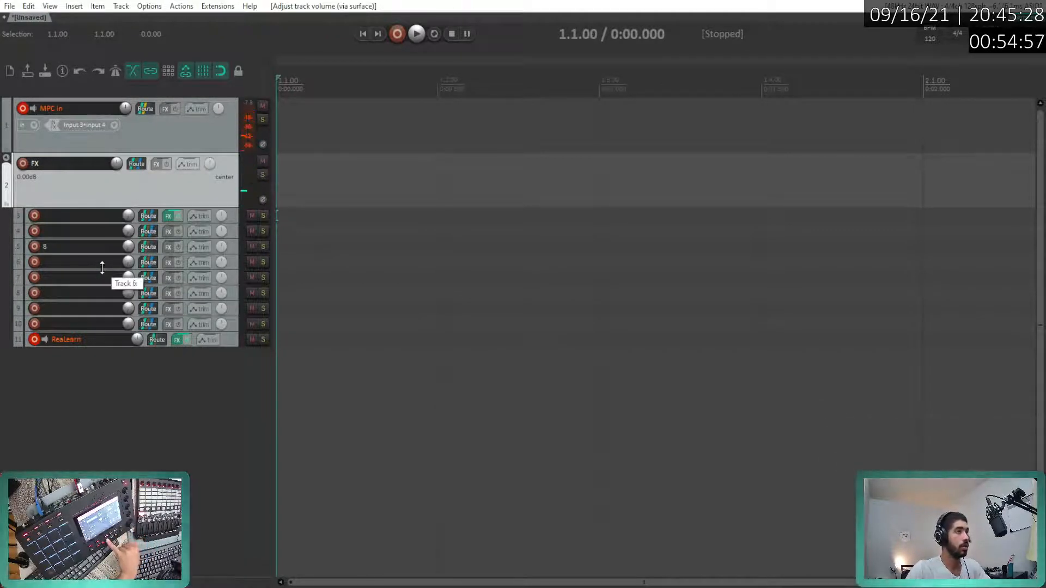
- Delete the receive from MPC in on the FX folder track and close its routing window
{"action": "right_click", "coordinate": [136, 165]}
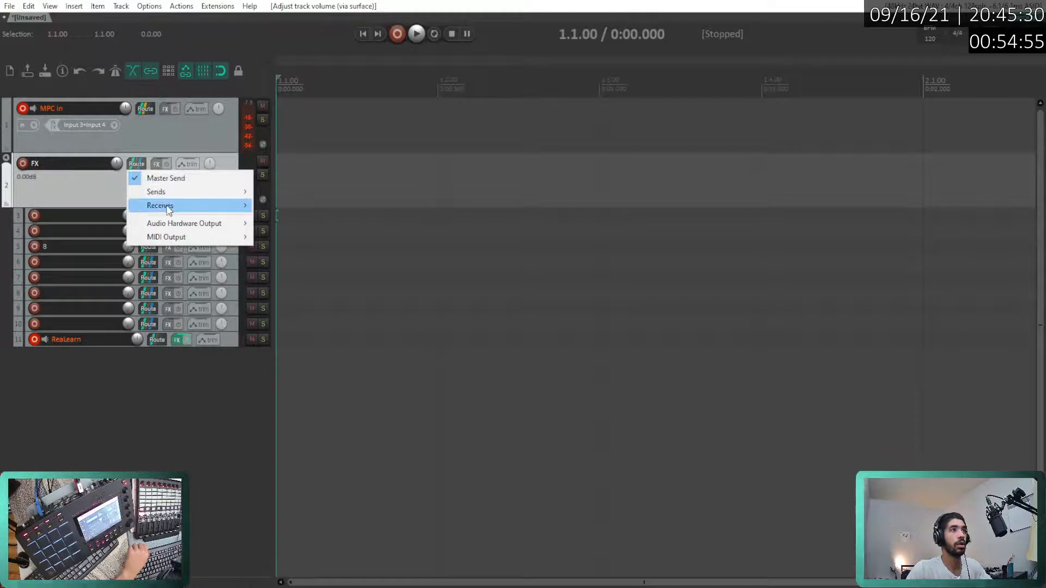
{"action": "mouse_move", "coordinate": [173, 207]}
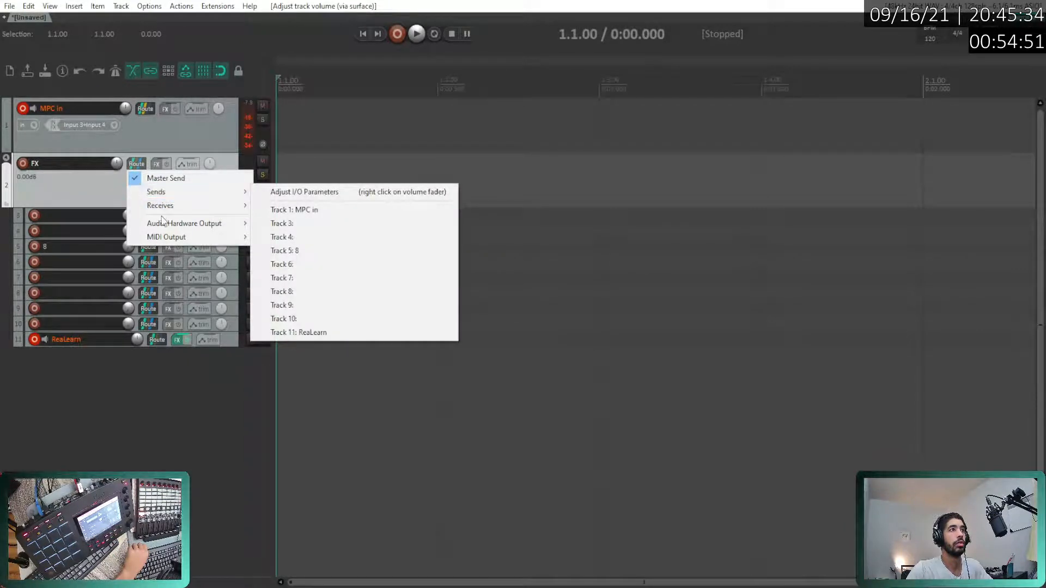
{"action": "left_click", "coordinate": [136, 163]}
{"action": "left_click", "coordinate": [135, 165]}
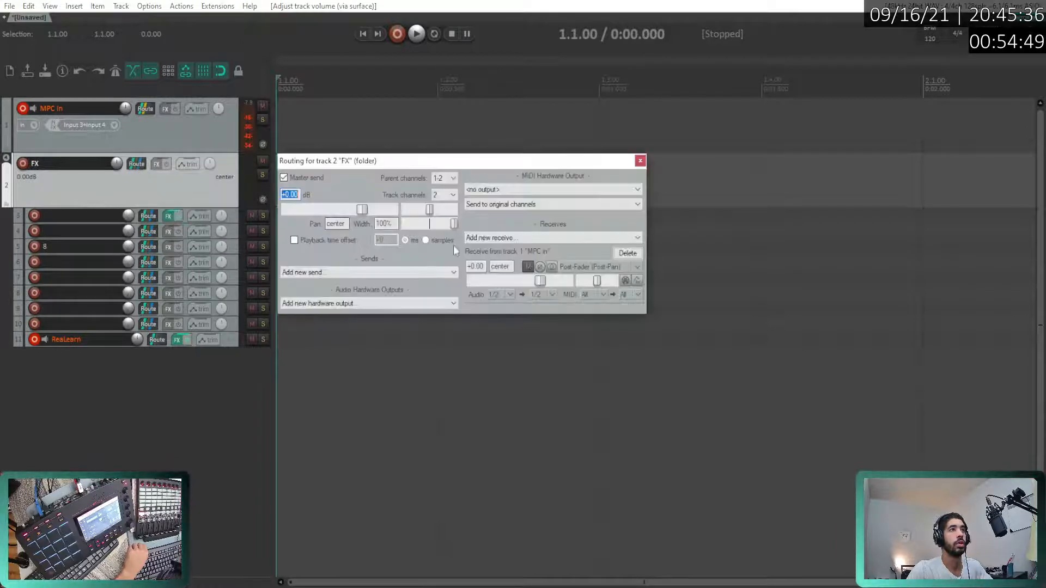
{"action": "left_click", "coordinate": [627, 253]}
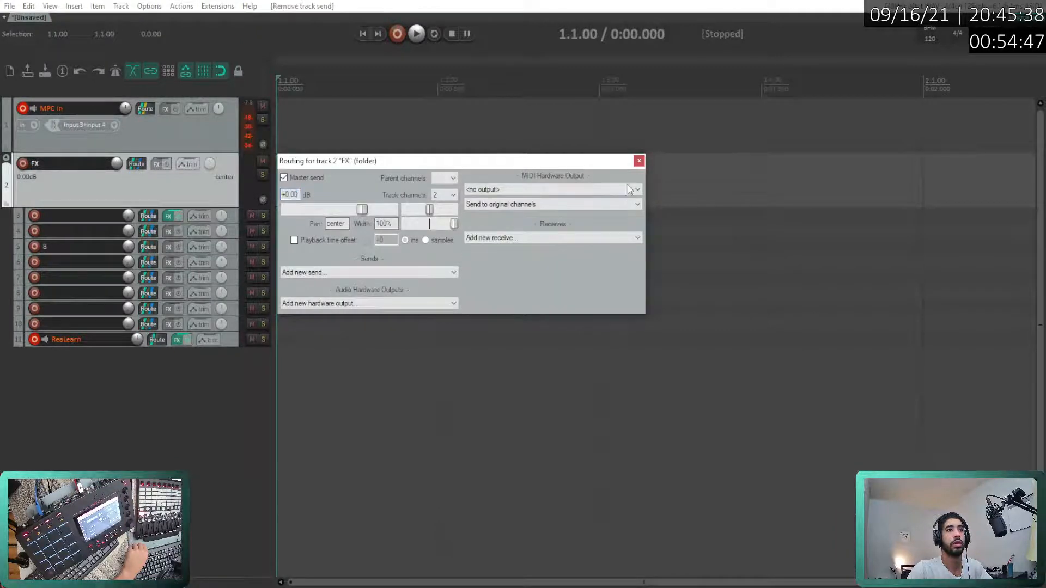
{"action": "left_click", "coordinate": [640, 165]}
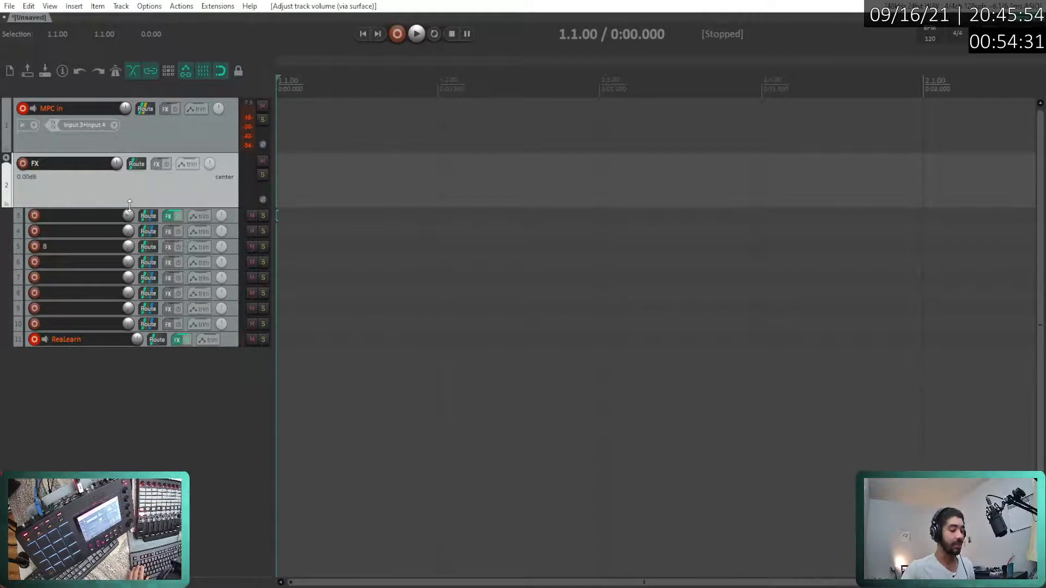
- Check the audio mixer levels in OBS, return to REAPER, and compare the signal with the FX folder muted and unmuted
{"action": "key", "text": "alt+Tab"}
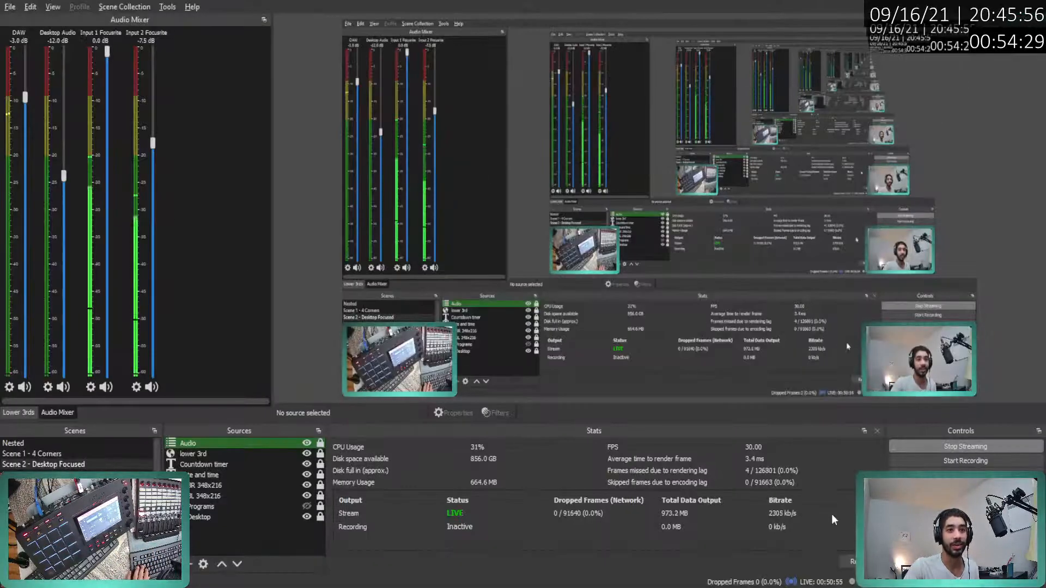
{"action": "key", "text": "alt+Tab"}
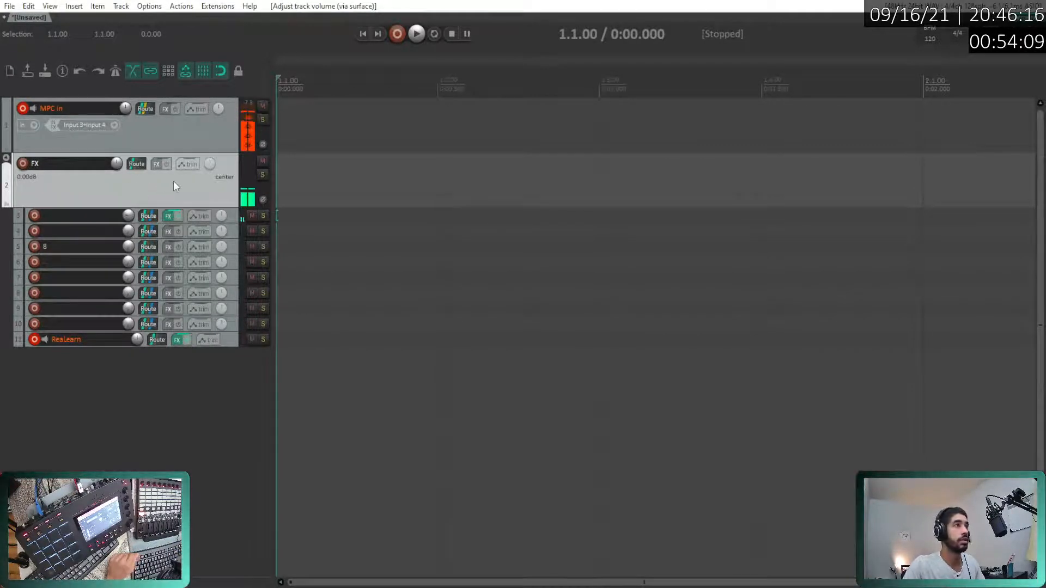
{"action": "left_click", "coordinate": [263, 161]}
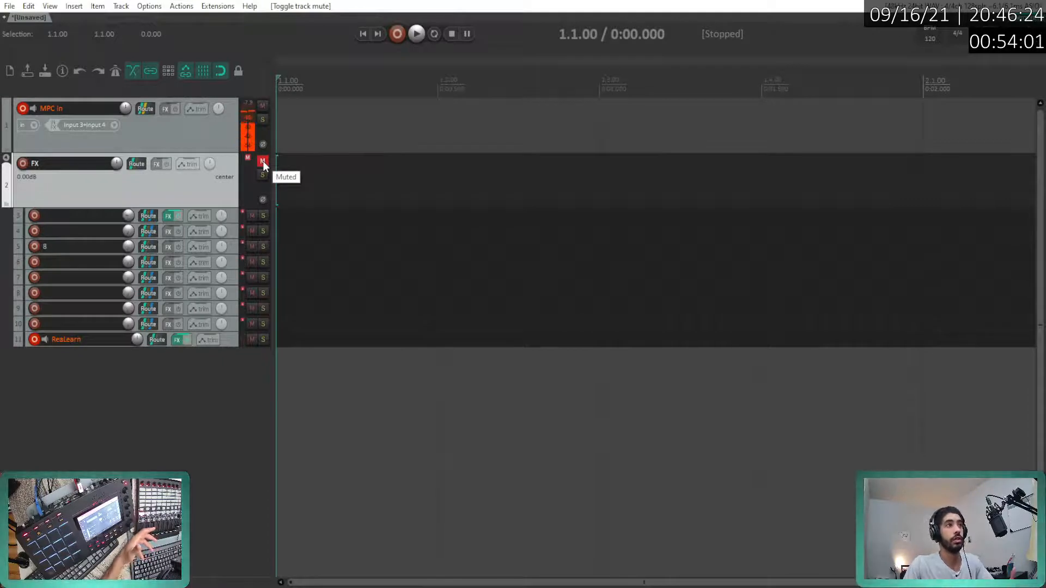
{"action": "left_click", "coordinate": [263, 162]}
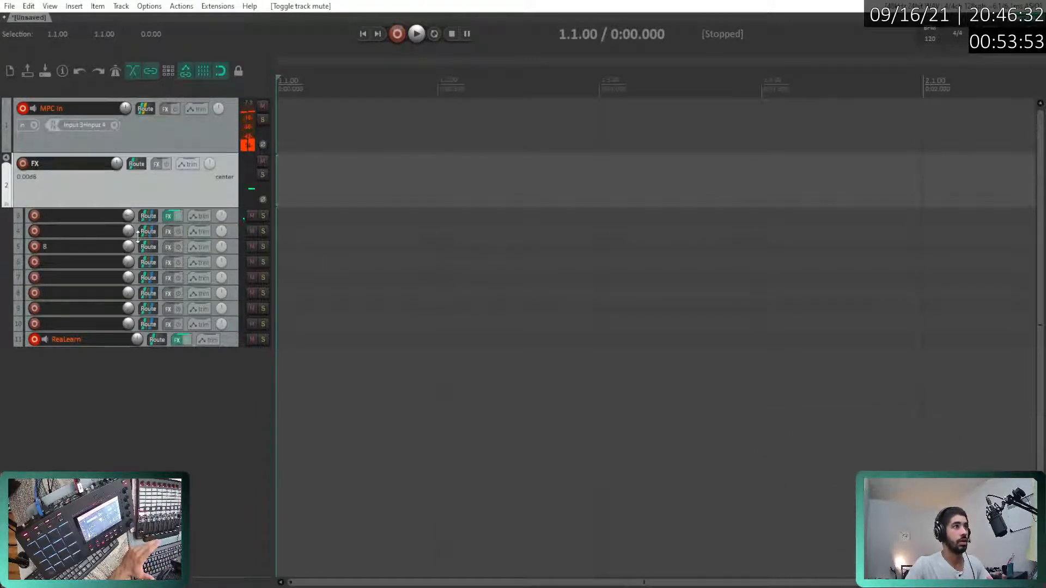
- Move track 8 to position 10, just above ReaLearn, and name tracks 3 through 9 as 1 through 7 in order
{"action": "left_click_drag", "start_coordinate": [15, 248], "coordinate": [23, 334]}
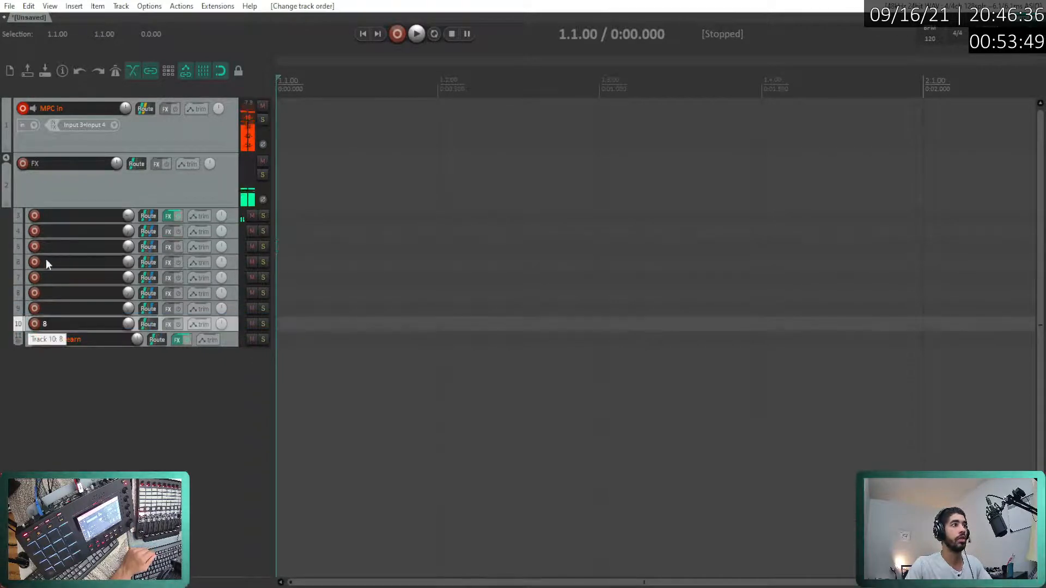
{"action": "left_click", "coordinate": [72, 214]}
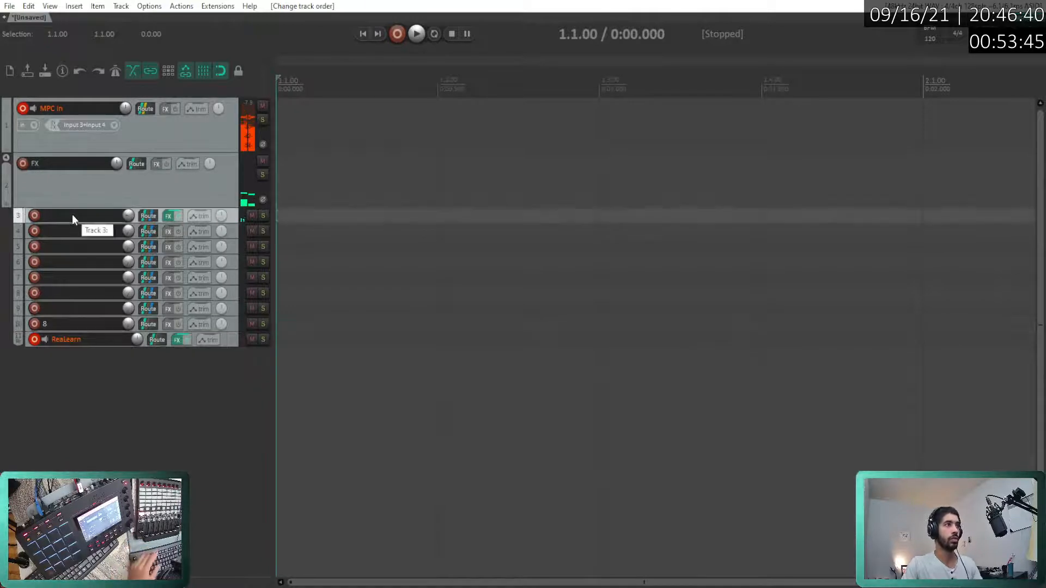
{"action": "double_click", "coordinate": [72, 214]}
{"action": "double_click", "coordinate": [61, 231]}
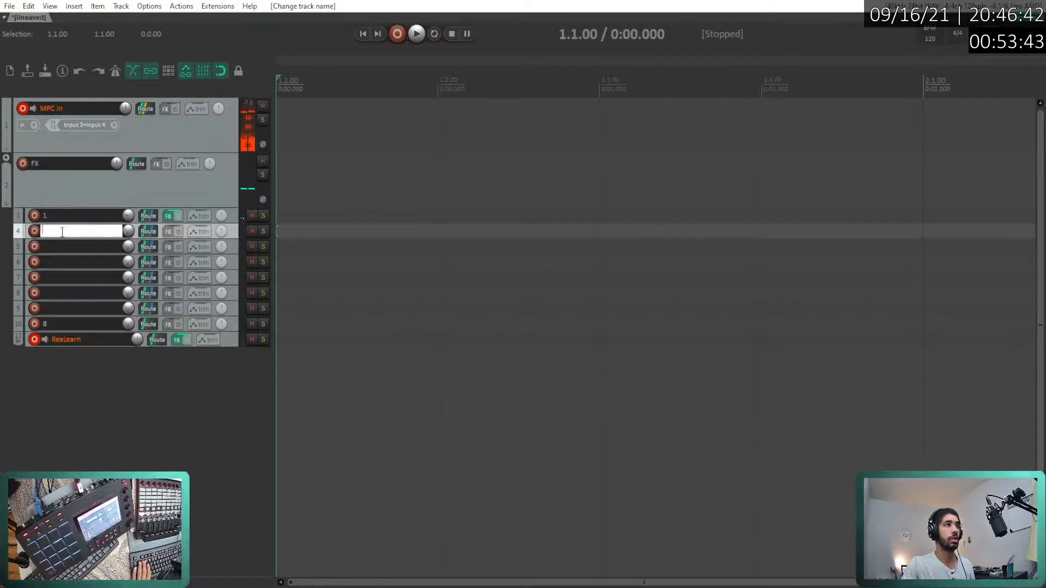
{"action": "double_click", "coordinate": [69, 248]}
{"action": "double_click", "coordinate": [65, 263]}
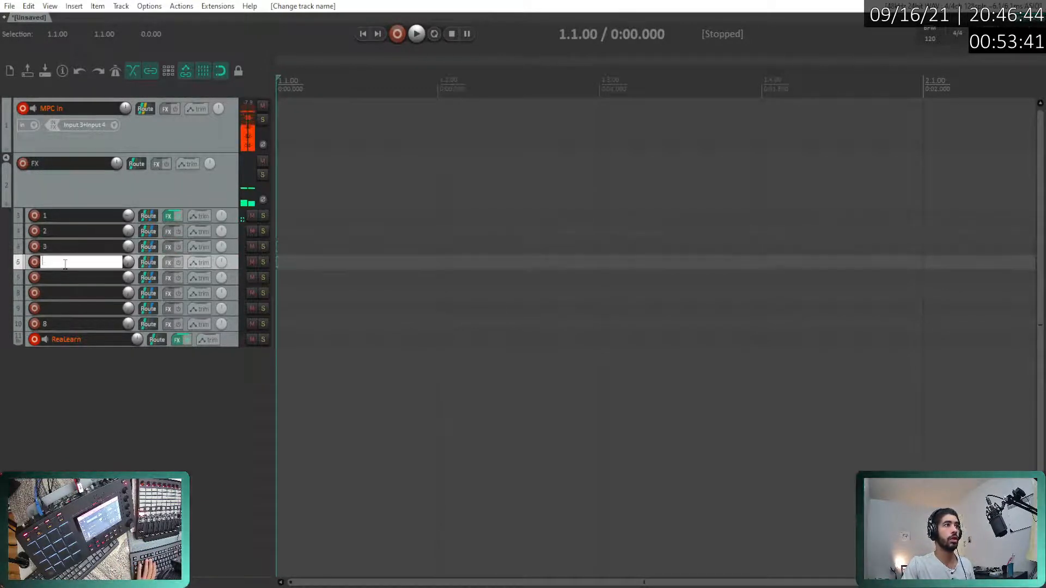
{"action": "double_click", "coordinate": [66, 277]}
{"action": "type", "text": "5"}
{"action": "double_click", "coordinate": [70, 292]}
{"action": "type", "text": "6"}
{"action": "double_click", "coordinate": [76, 308]}
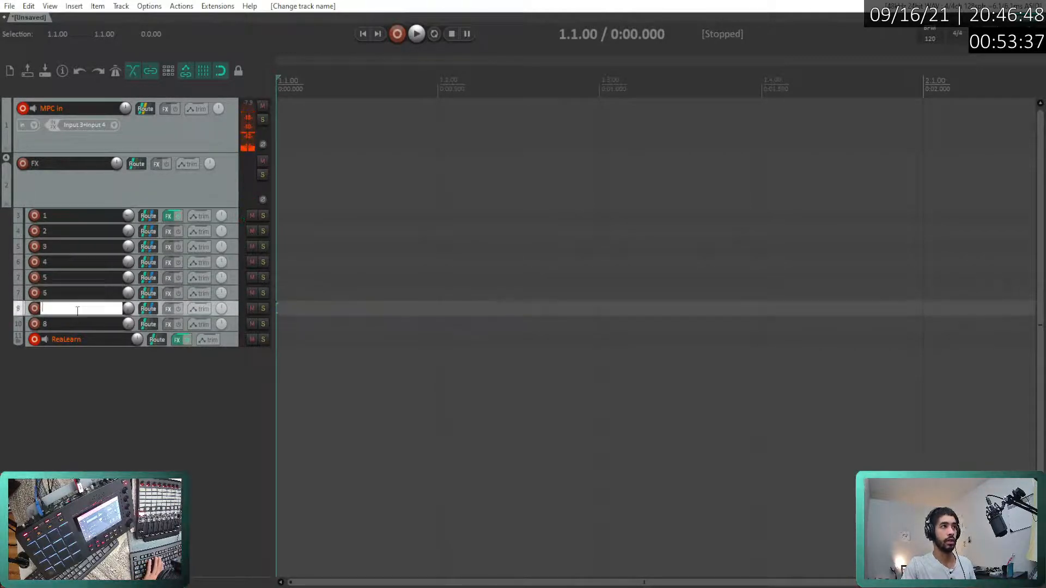
{"action": "type", "text": "7"}
{"action": "left_click", "coordinate": [85, 369]}
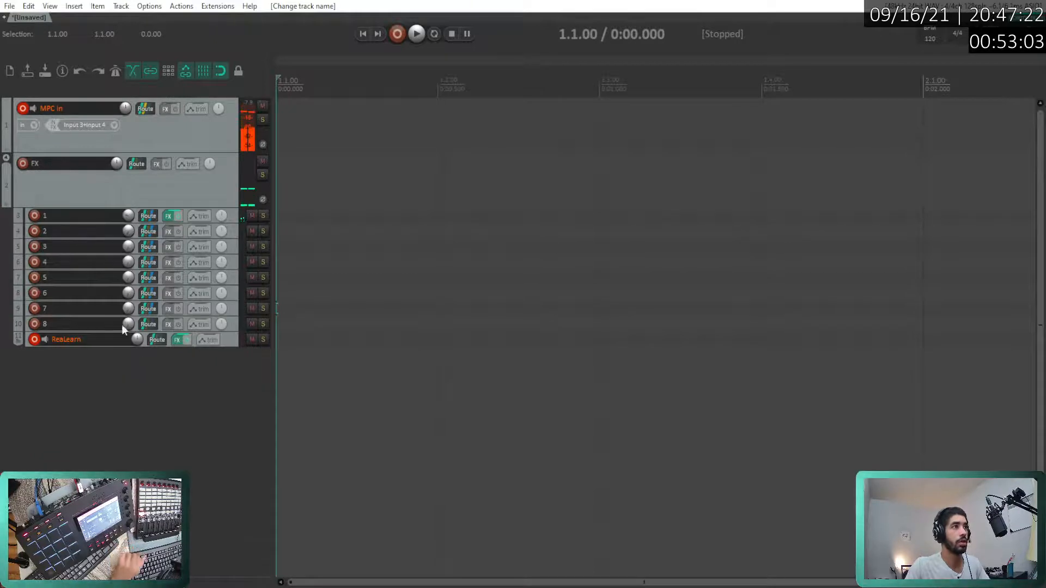
- Rename the first track in the FX folder 1 - Verb
{"action": "mouse_move", "coordinate": [128, 220]}
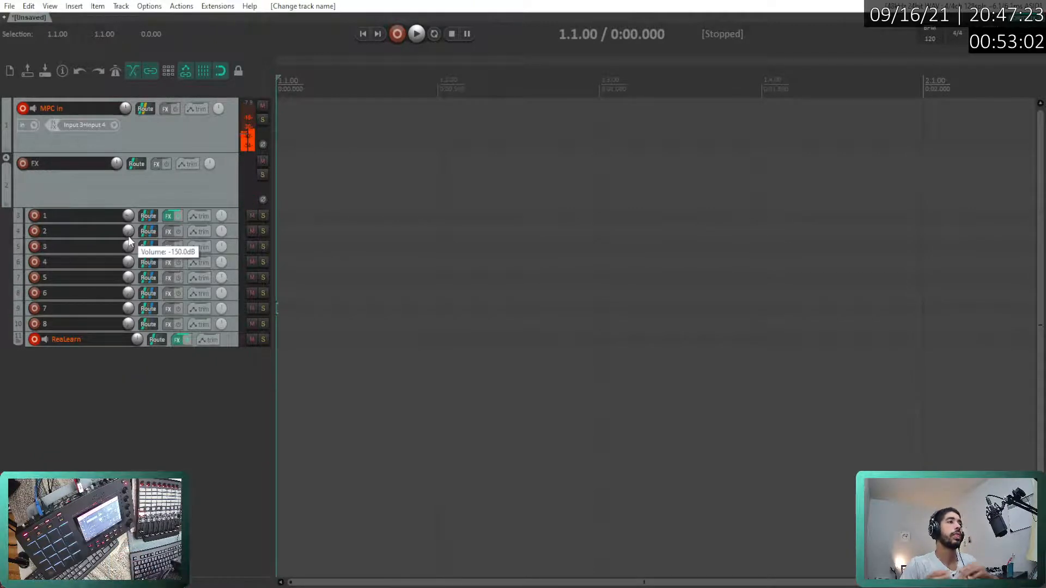
{"action": "double_click", "coordinate": [103, 214]}
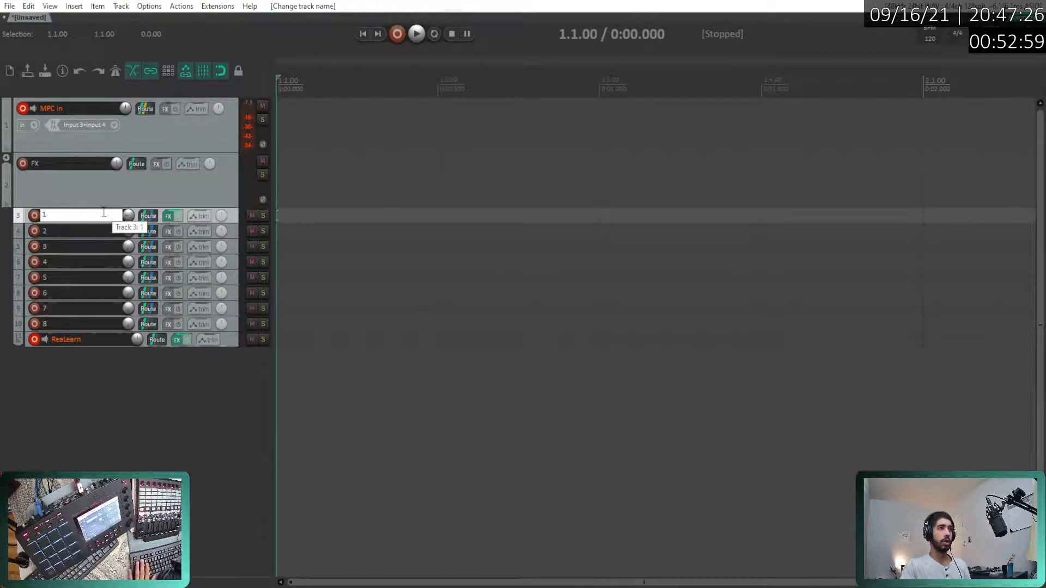
{"action": "type", "text": "1 - Verb"}
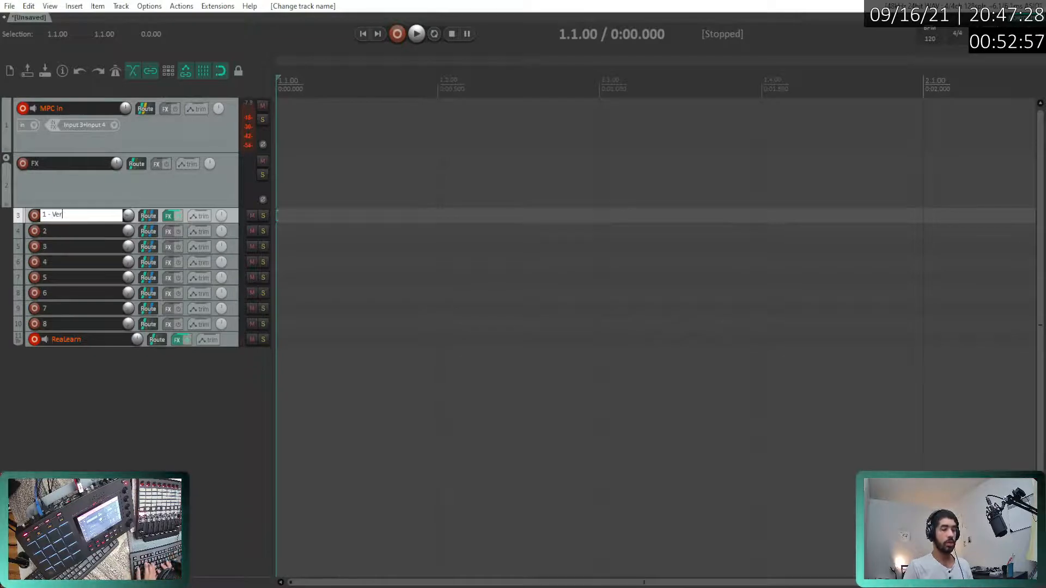
{"action": "key", "text": "Return"}
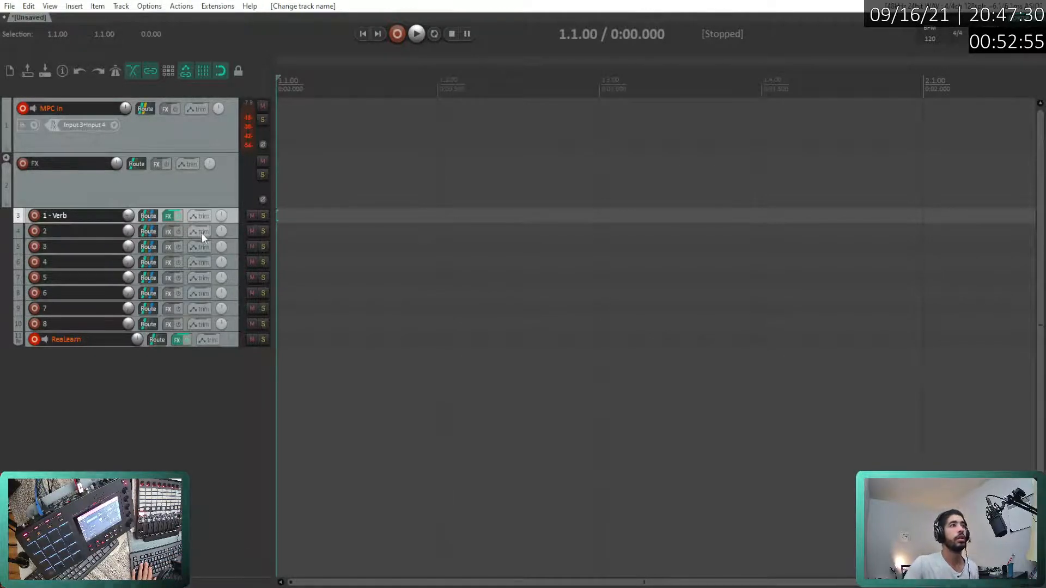
- Add ReaDelay to the FX track named 2, set its dry level to -inf, and move the FX window clear of the tracks
{"action": "left_click", "coordinate": [168, 231]}
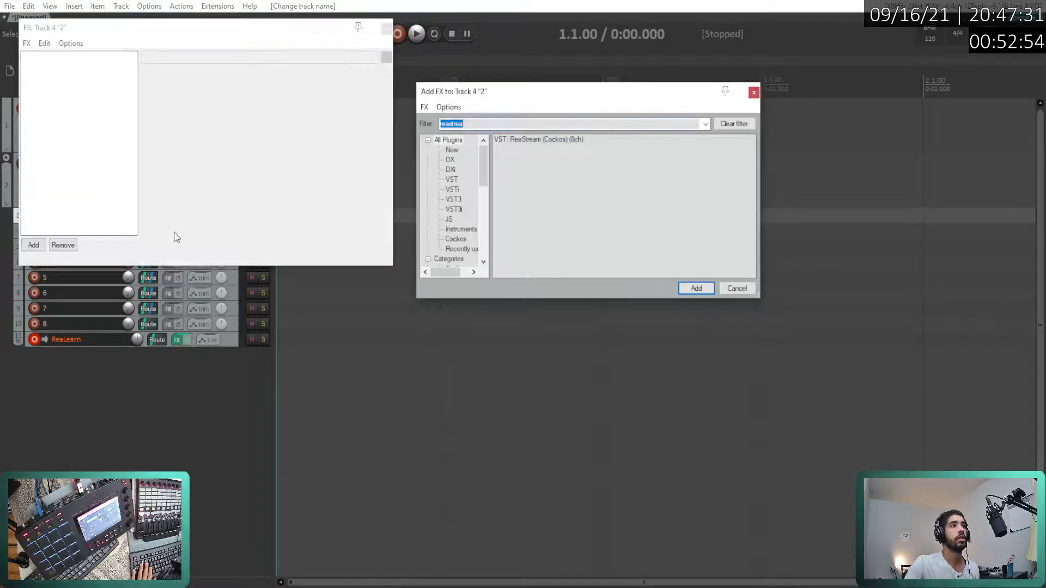
{"action": "left_click", "coordinate": [476, 149]}
{"action": "left_click", "coordinate": [722, 126]}
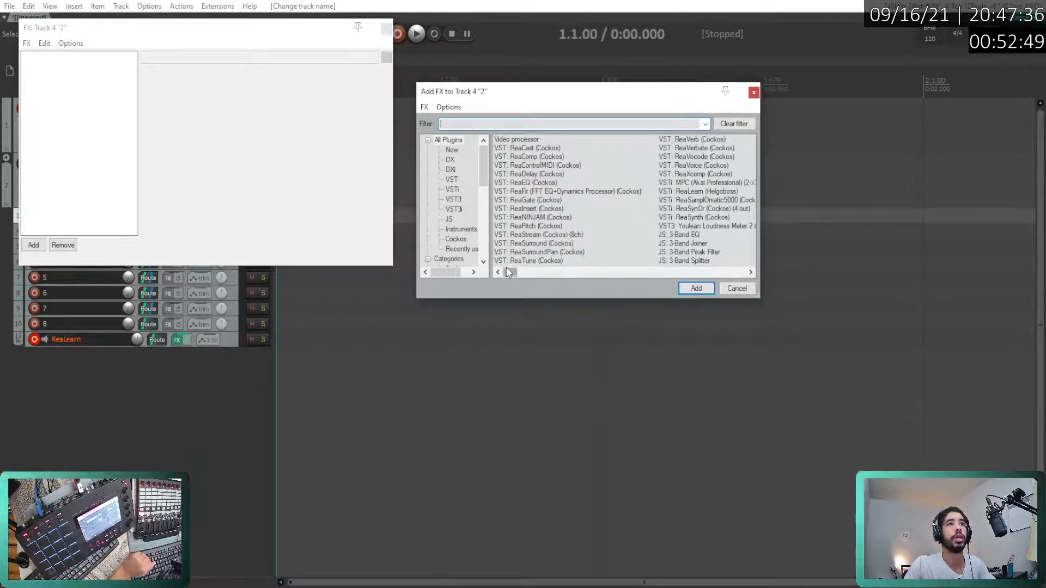
{"action": "double_click", "coordinate": [541, 174]}
{"action": "left_click_drag", "start_coordinate": [179, 149], "coordinate": [155, 217]}
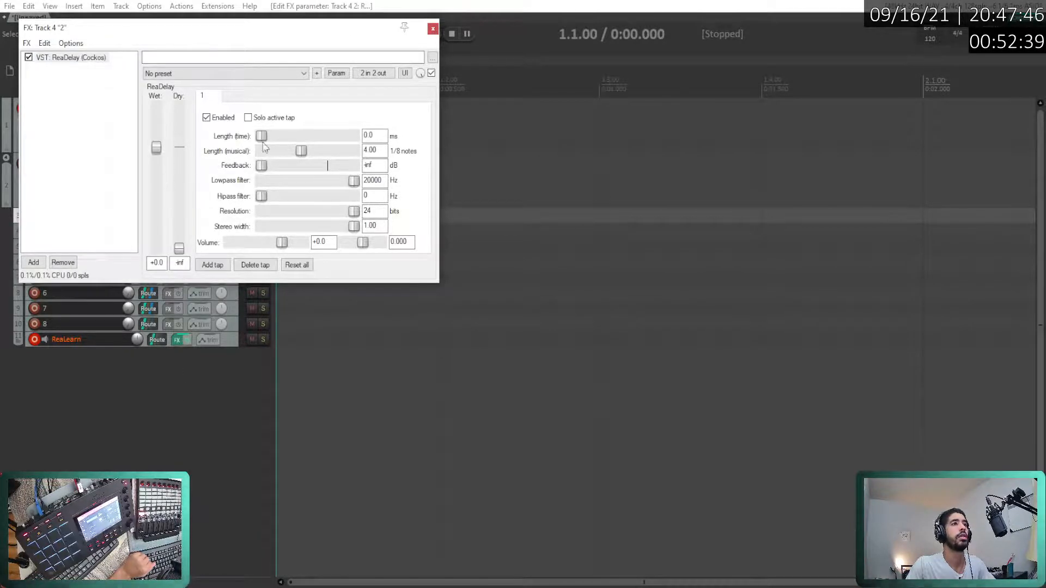
{"action": "left_click_drag", "start_coordinate": [351, 28], "coordinate": [607, 67]}
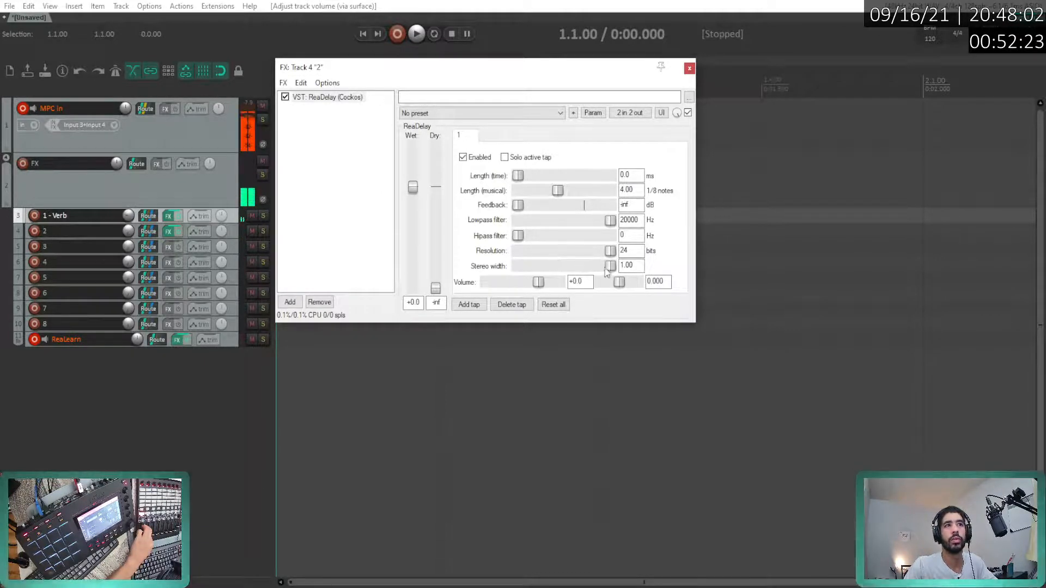
- Load the stock - slap fb preset in ReaDelay, keeping dry at -inf, and try different delay times up to about 422 ms
{"action": "left_click", "coordinate": [535, 113]}
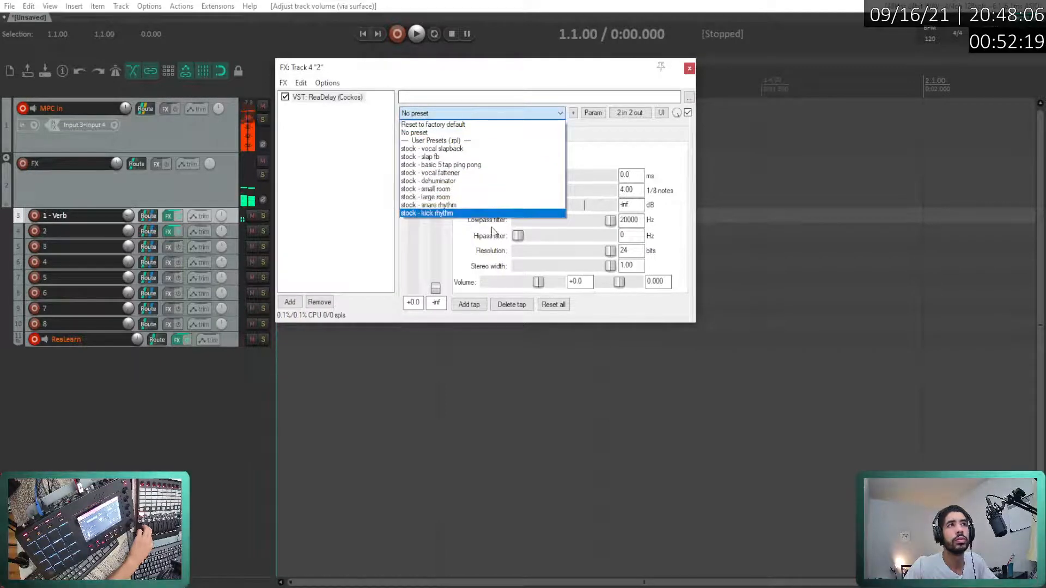
{"action": "left_click", "coordinate": [473, 157]}
{"action": "left_click_drag", "start_coordinate": [436, 187], "coordinate": [434, 353]}
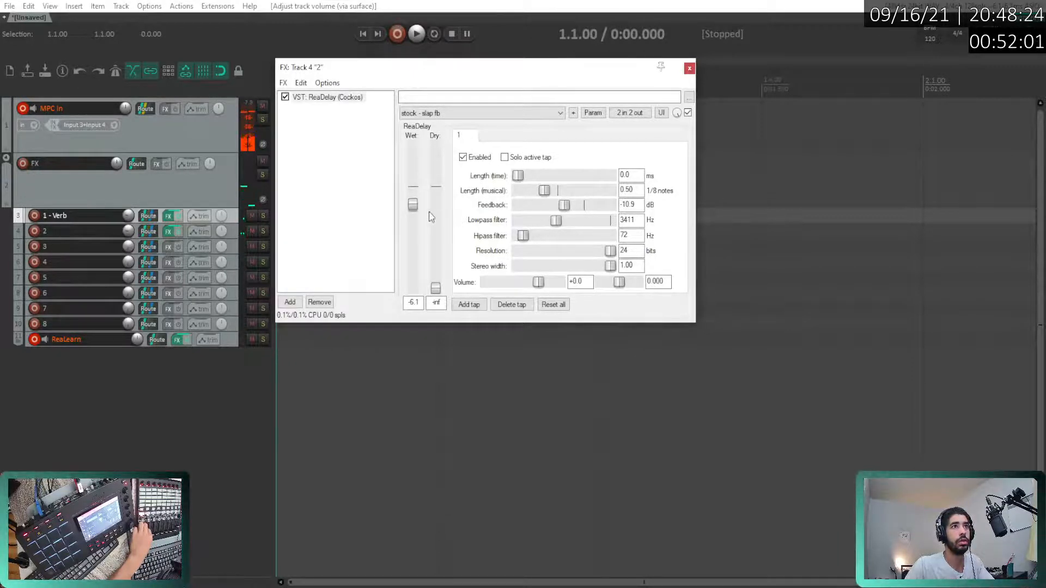
{"action": "left_click_drag", "start_coordinate": [518, 175], "coordinate": [531, 180]}
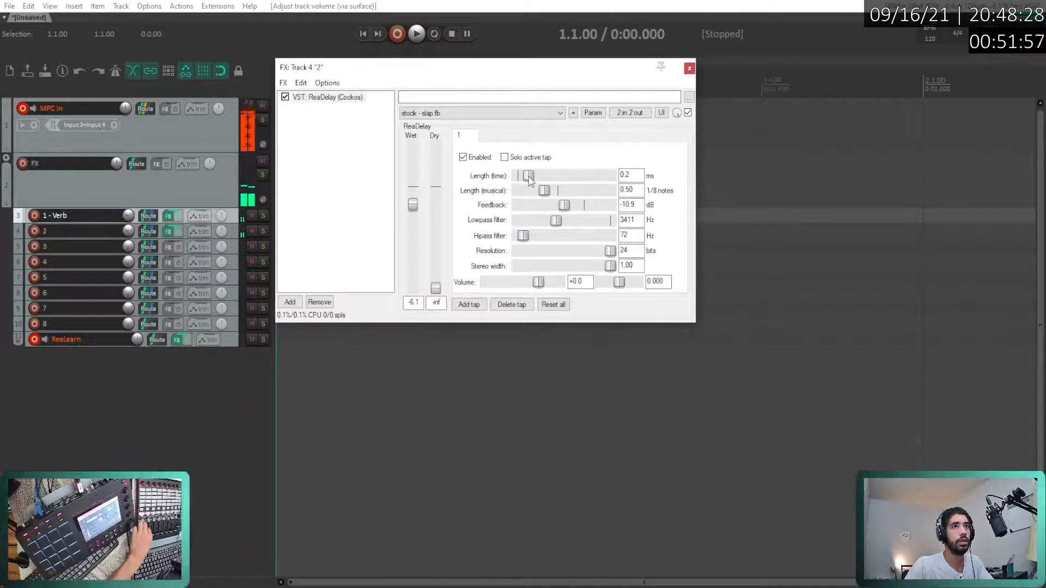
{"action": "left_click_drag", "start_coordinate": [528, 176], "coordinate": [567, 180]}
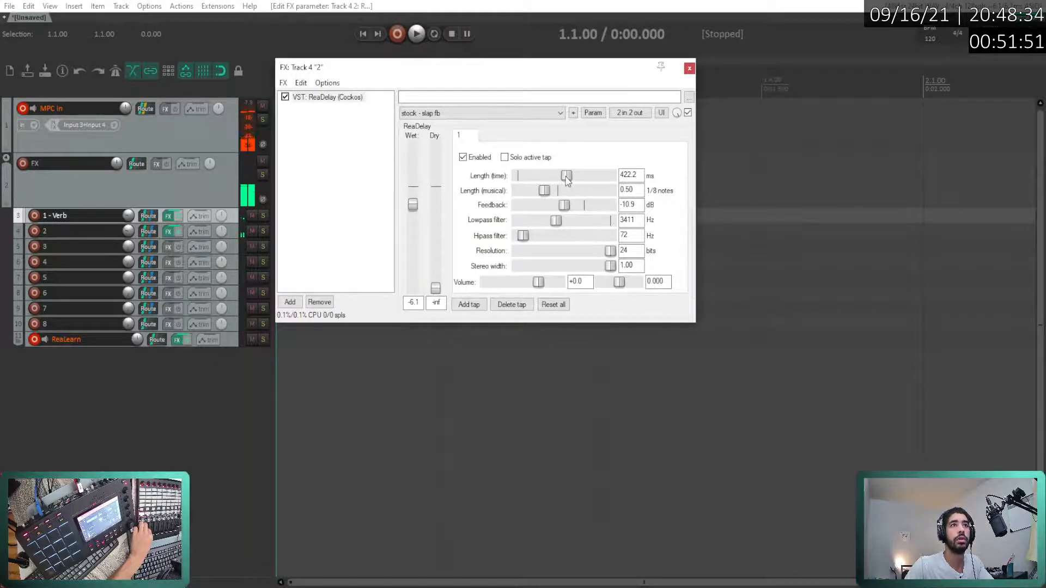
{"action": "left_click_drag", "start_coordinate": [566, 180], "coordinate": [542, 180]}
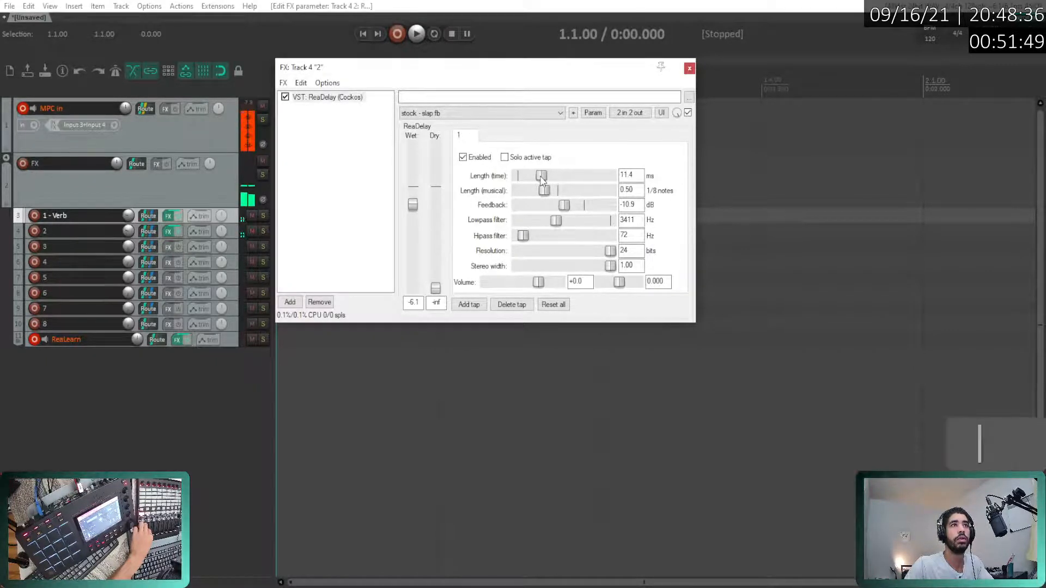
{"action": "left_click", "coordinate": [688, 69]}
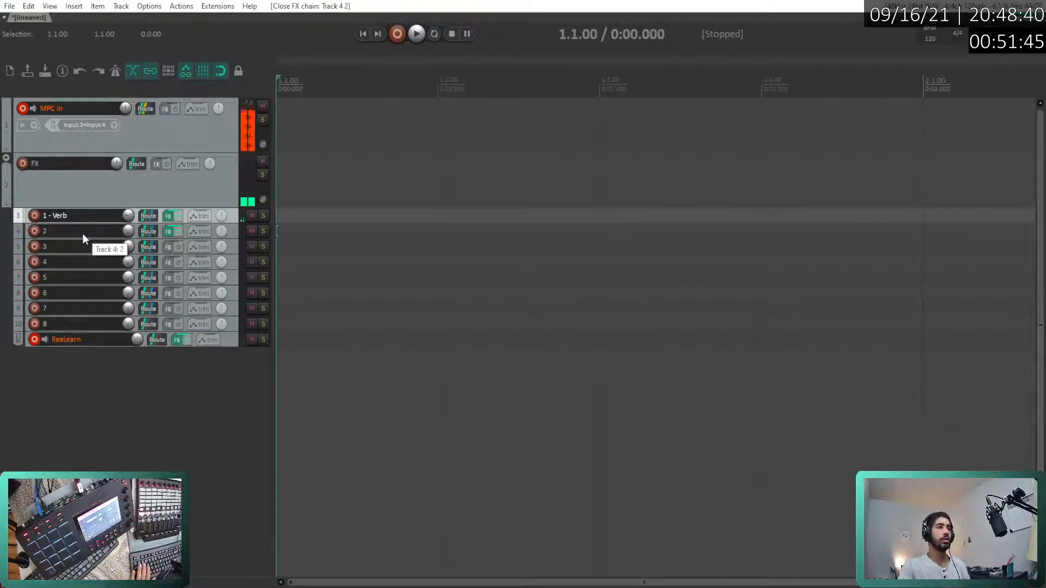
- Replace ReaDelay on the FX track named 2 with JS: Bit Reduction/Dither
{"action": "left_click", "coordinate": [168, 231]}
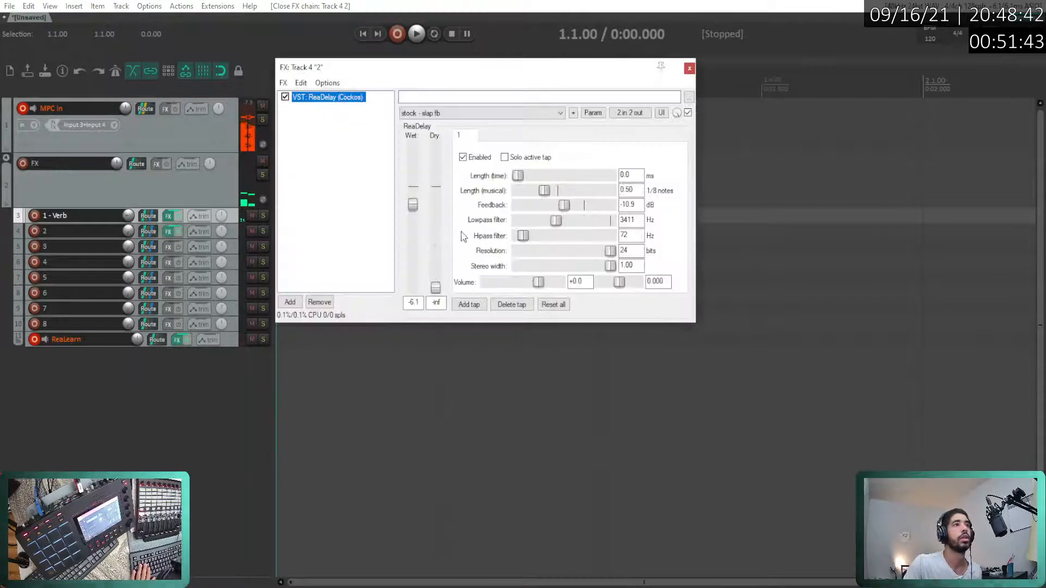
{"action": "right_click", "coordinate": [316, 98]}
{"action": "left_click", "coordinate": [341, 120]}
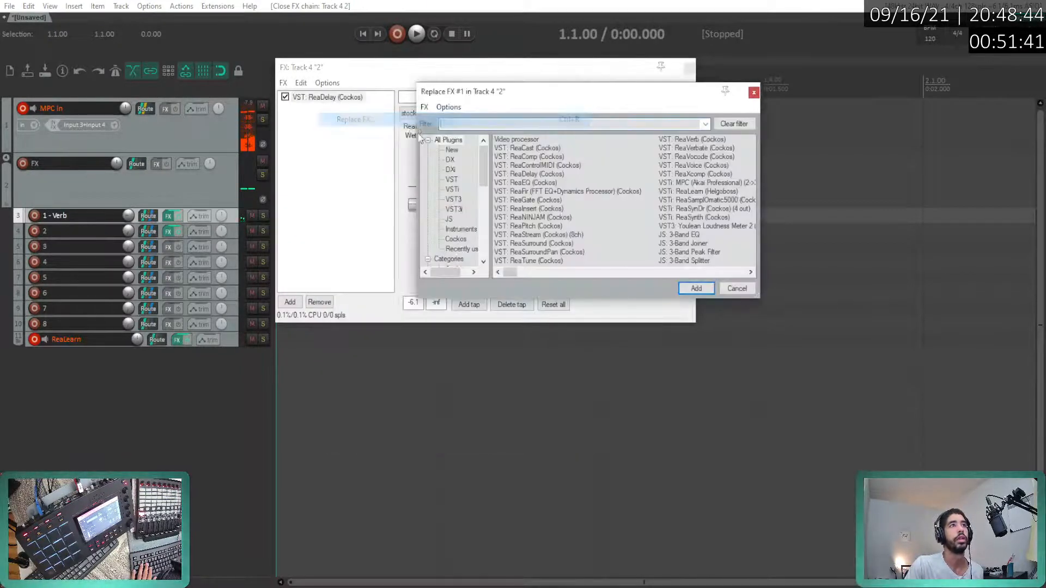
{"action": "left_click_drag", "start_coordinate": [556, 99], "coordinate": [351, 97]}
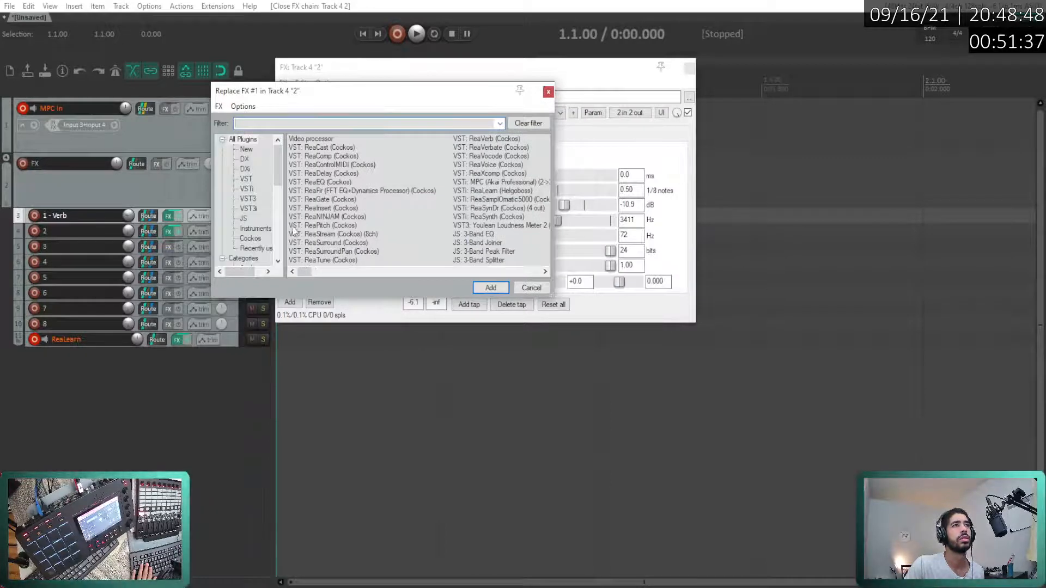
{"action": "left_click", "coordinate": [244, 218]}
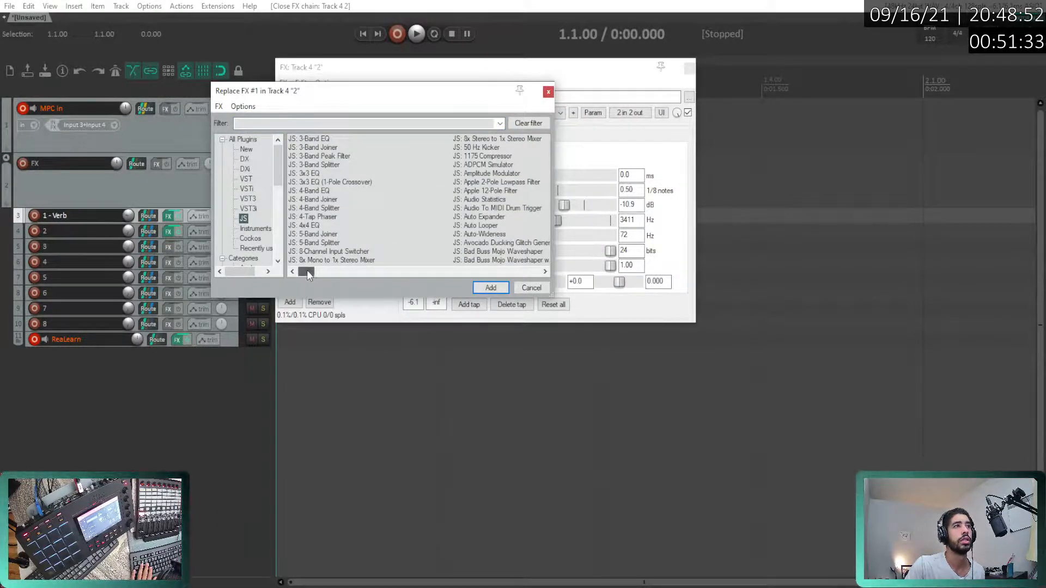
{"action": "left_click_drag", "start_coordinate": [308, 271], "coordinate": [335, 270]}
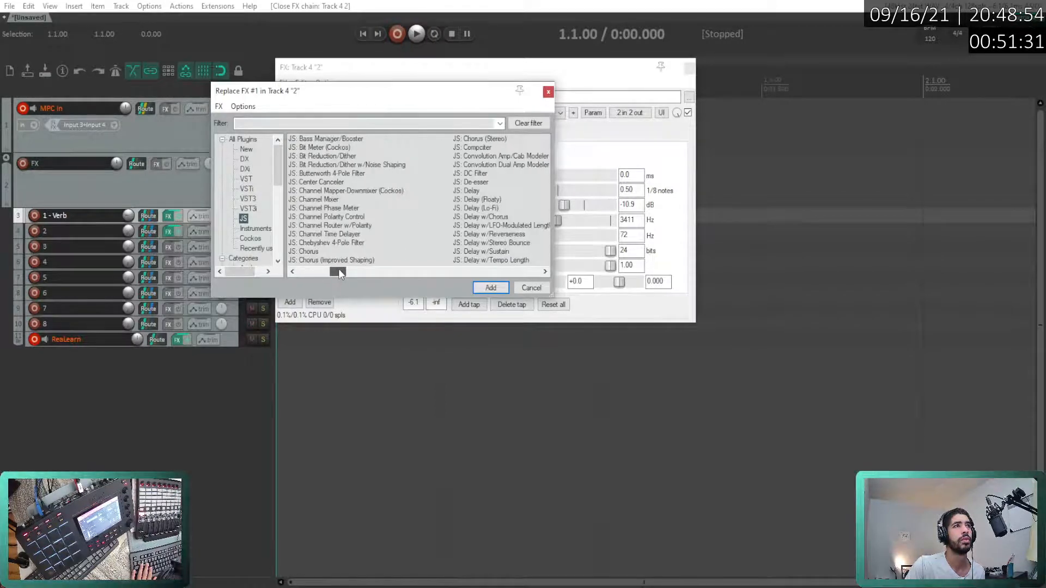
{"action": "double_click", "coordinate": [325, 156]}
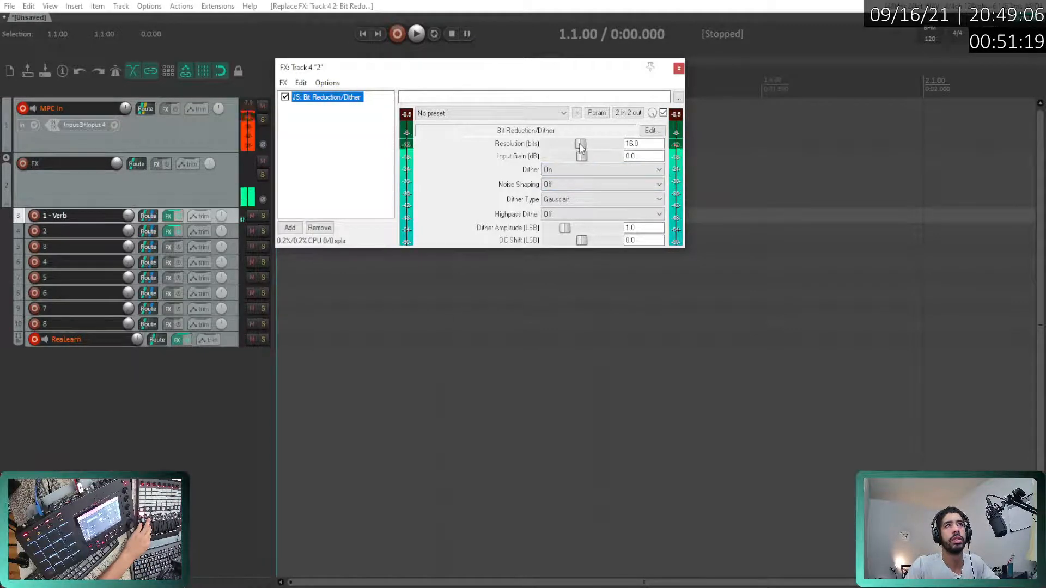
- Set Bit Reduction/Dither to a resolution of 8 bits with noise shaping on
{"action": "left_click_drag", "start_coordinate": [581, 148], "coordinate": [564, 152]}
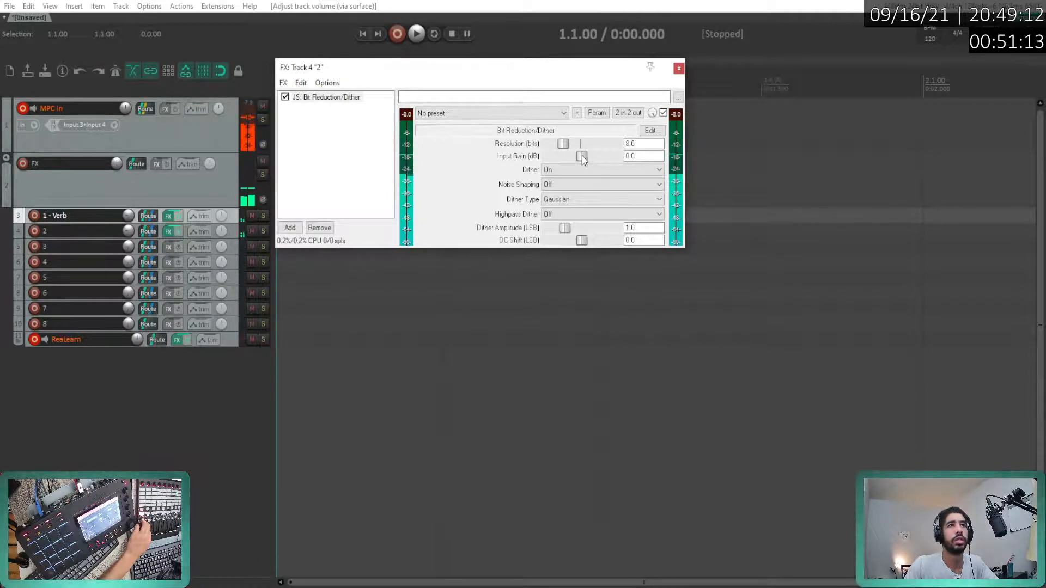
{"action": "left_click", "coordinate": [587, 191]}
{"action": "left_click", "coordinate": [577, 202]}
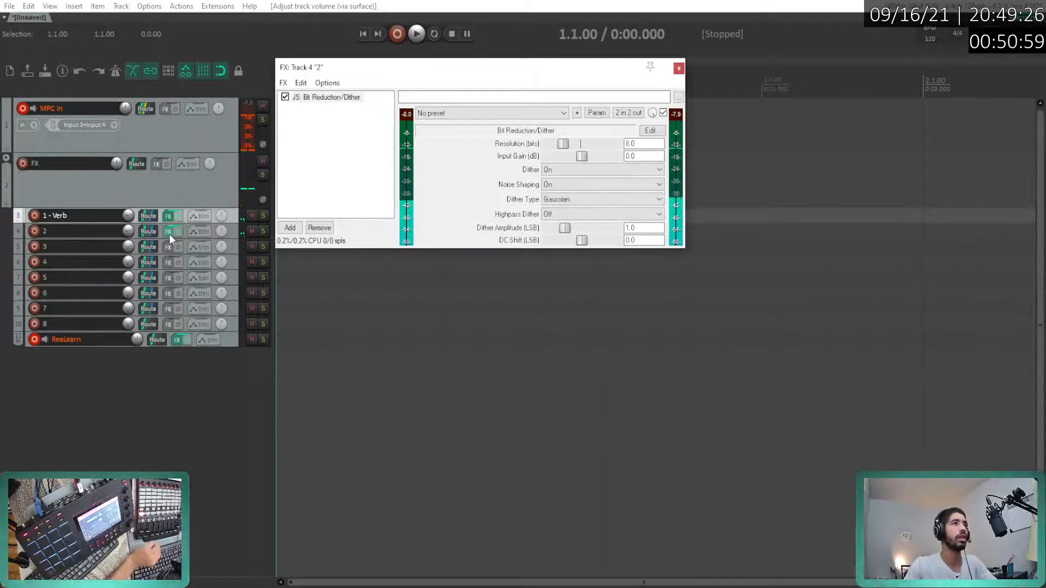
- Add JS: Distortion to the effect chain of the FX track named 2
{"action": "right_click", "coordinate": [298, 132]}
{"action": "left_click", "coordinate": [355, 142]}
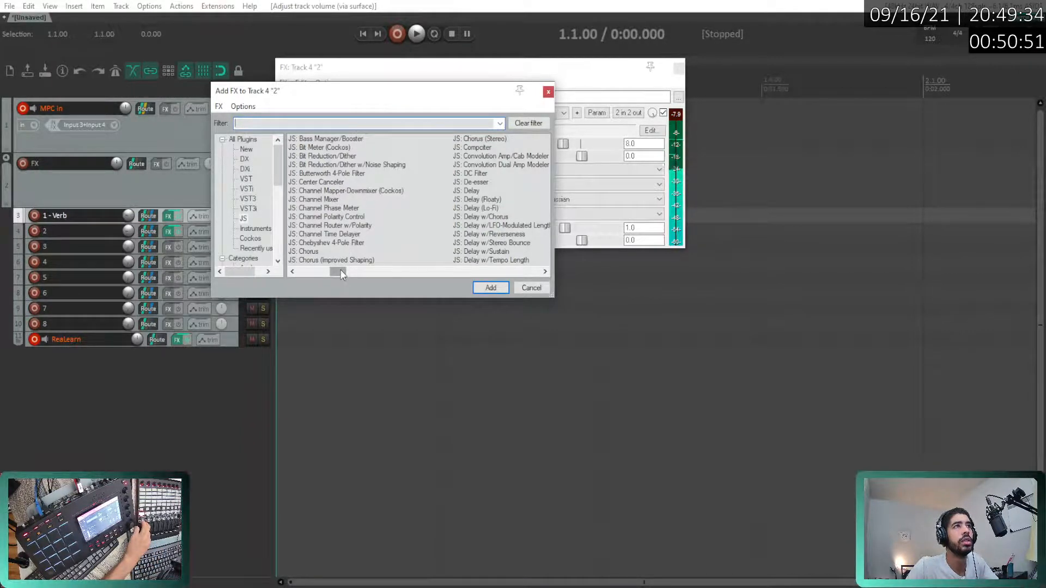
{"action": "left_click_drag", "start_coordinate": [342, 274], "coordinate": [351, 272]}
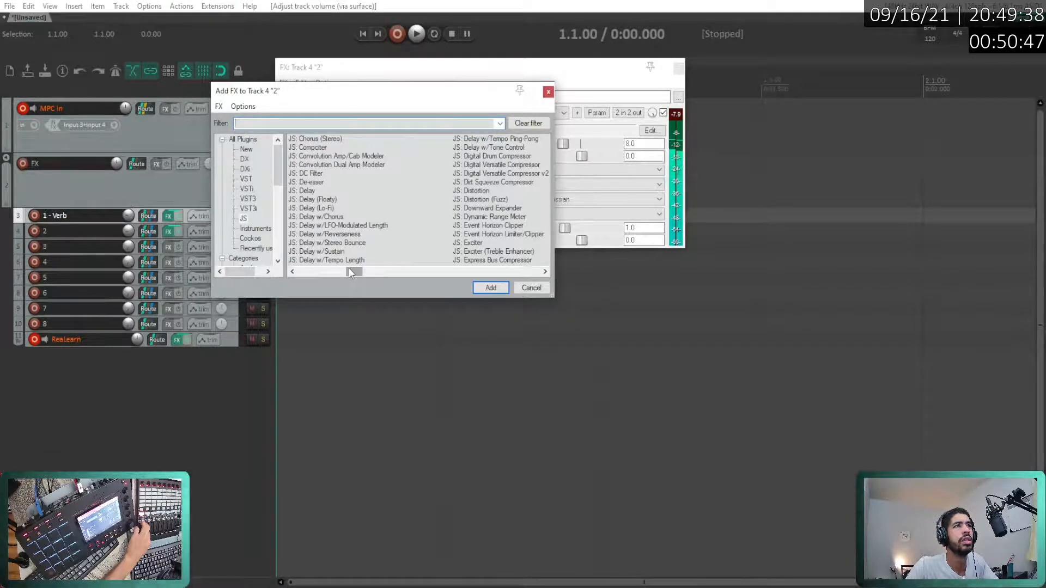
{"action": "left_click_drag", "start_coordinate": [355, 271], "coordinate": [369, 269]}
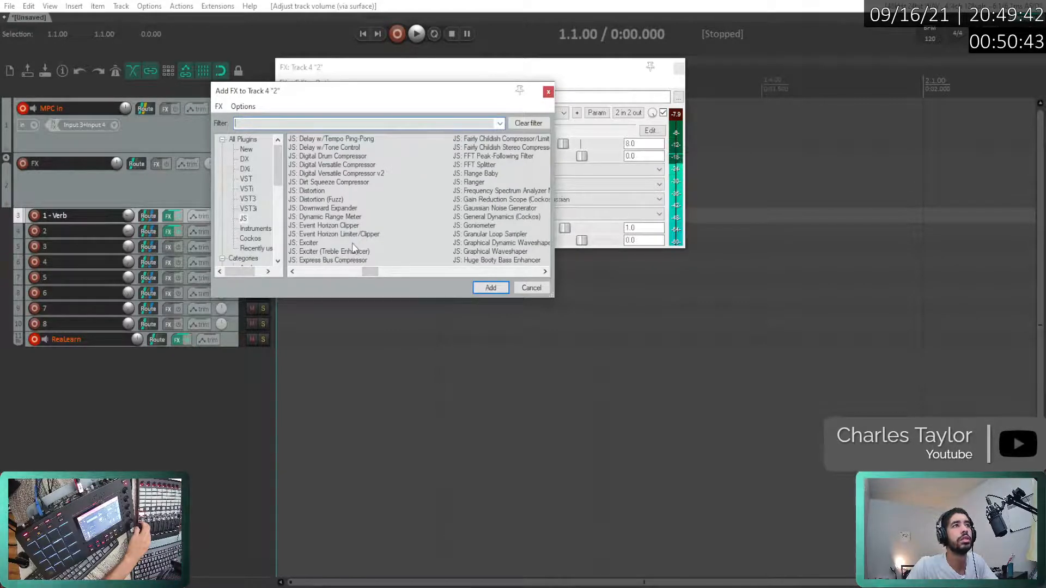
{"action": "double_click", "coordinate": [311, 192]}
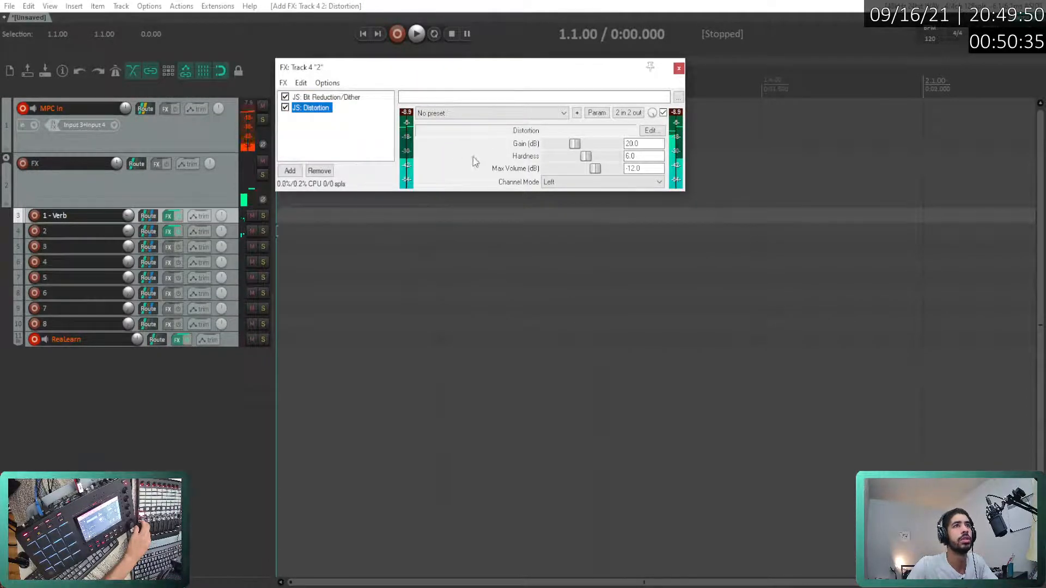
- Set the Distortion channel mode to Stereo and move Distortion above Bit Reduction/Dither in the chain
{"action": "left_click", "coordinate": [597, 184]}
{"action": "left_click", "coordinate": [579, 210]}
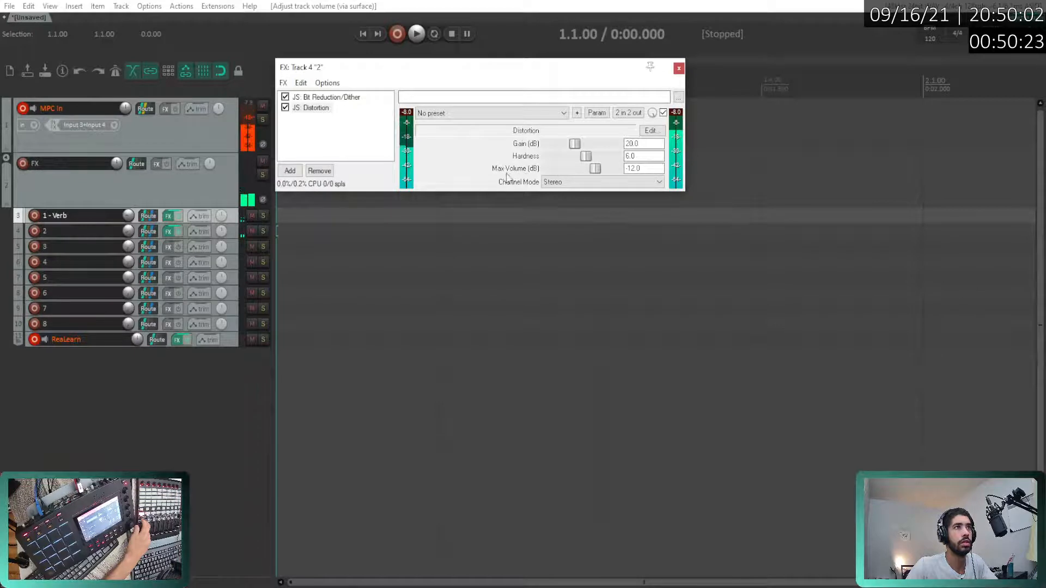
{"action": "left_click", "coordinate": [320, 108]}
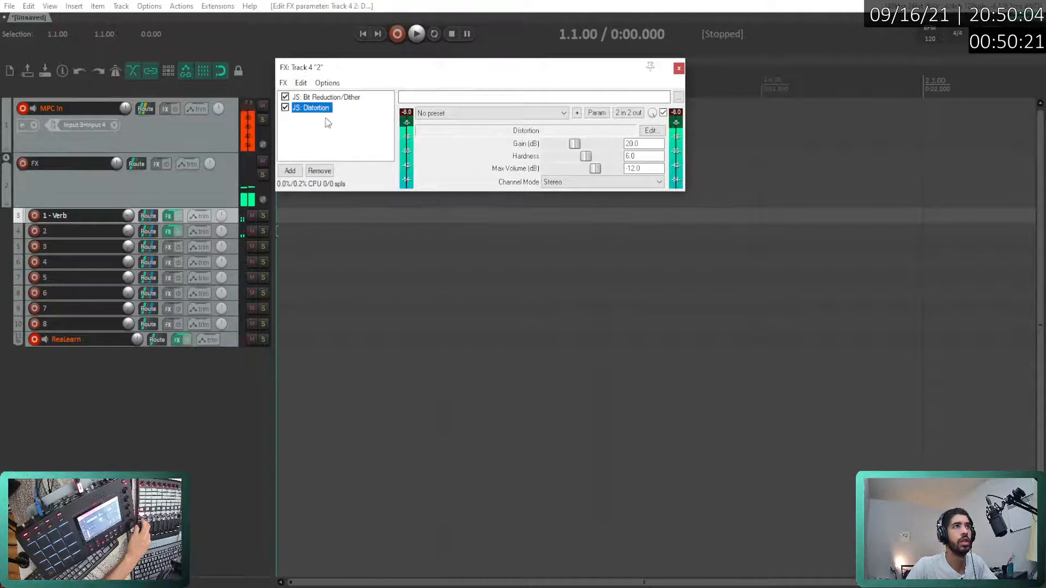
{"action": "left_click_drag", "start_coordinate": [315, 103], "coordinate": [318, 97]}
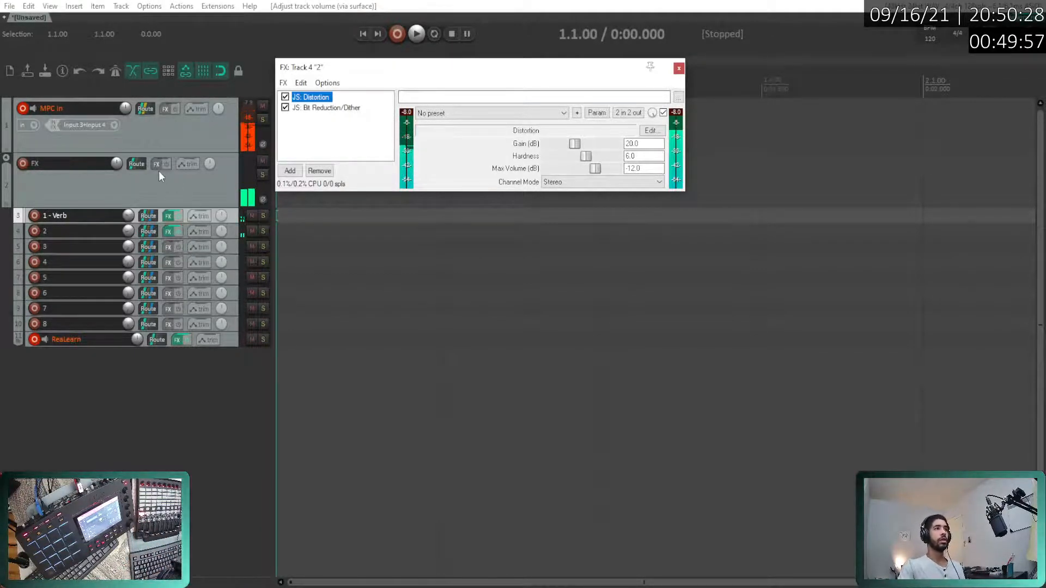
- Mute and unmute the FX folder to compare the signal with and without the effects
{"action": "left_click", "coordinate": [262, 162]}
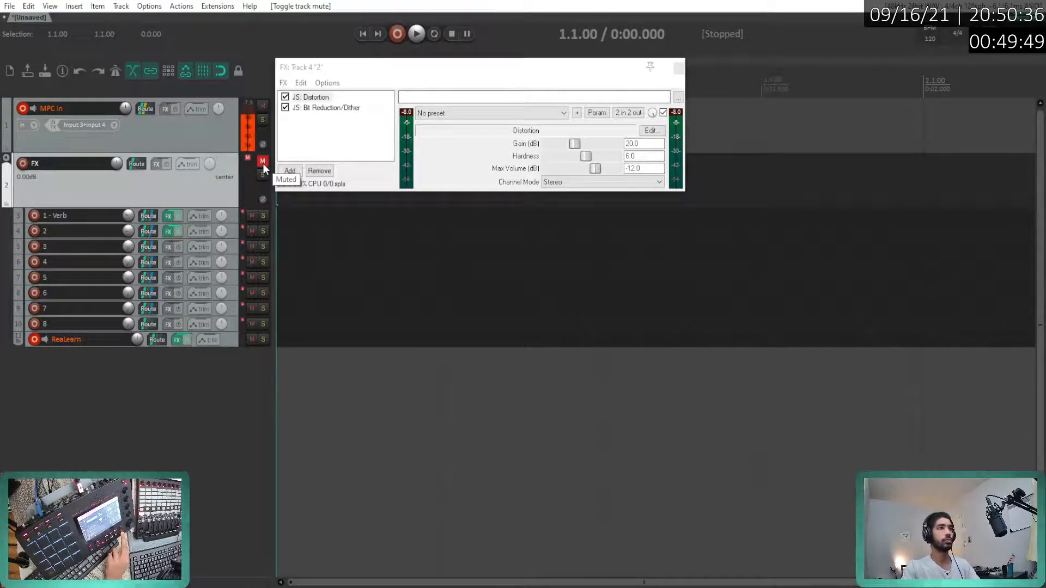
{"action": "left_click", "coordinate": [262, 162]}
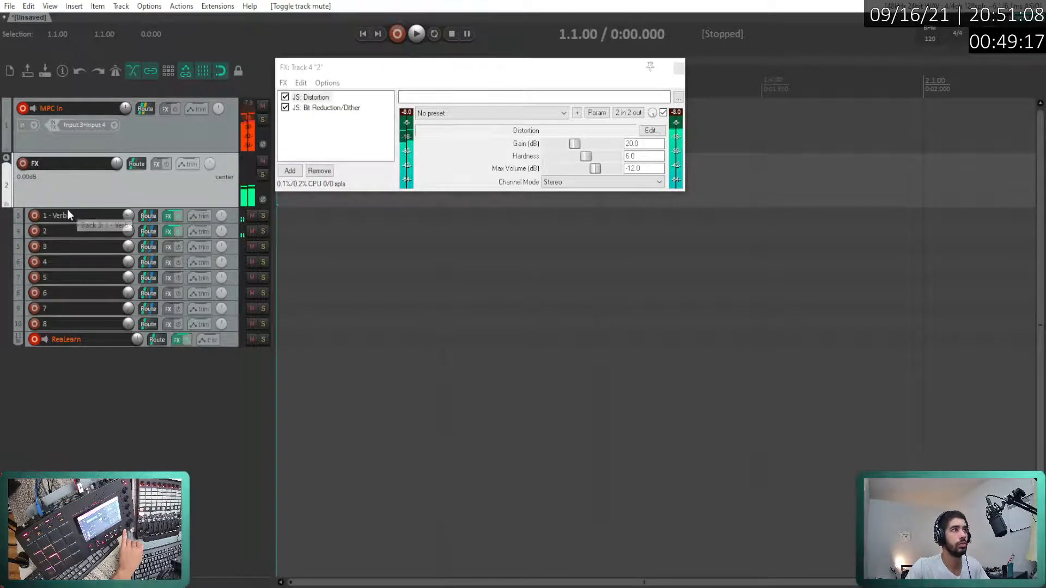
- Insert a new track and move the ReaLearn track out of the FX folder to the top level
{"action": "right_click", "coordinate": [60, 362]}
{"action": "left_click", "coordinate": [97, 371]}
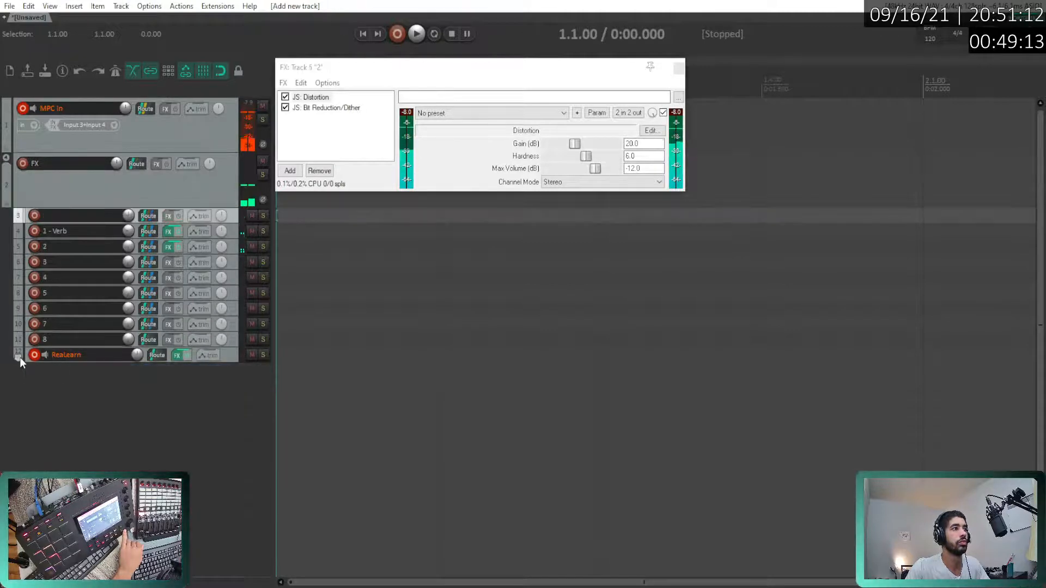
{"action": "left_click", "coordinate": [19, 355]}
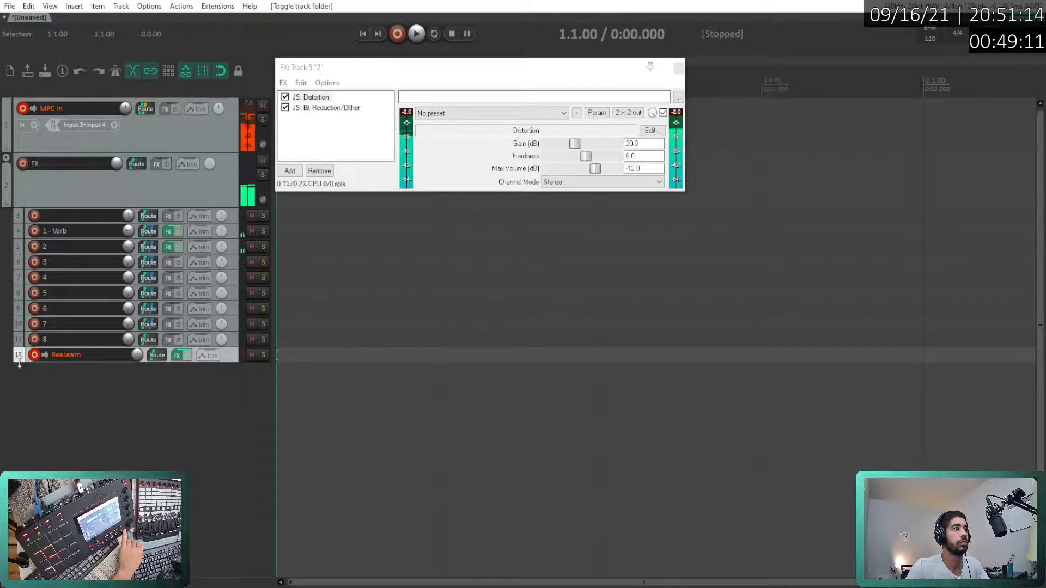
{"action": "left_click_drag", "start_coordinate": [18, 357], "coordinate": [4, 397]}
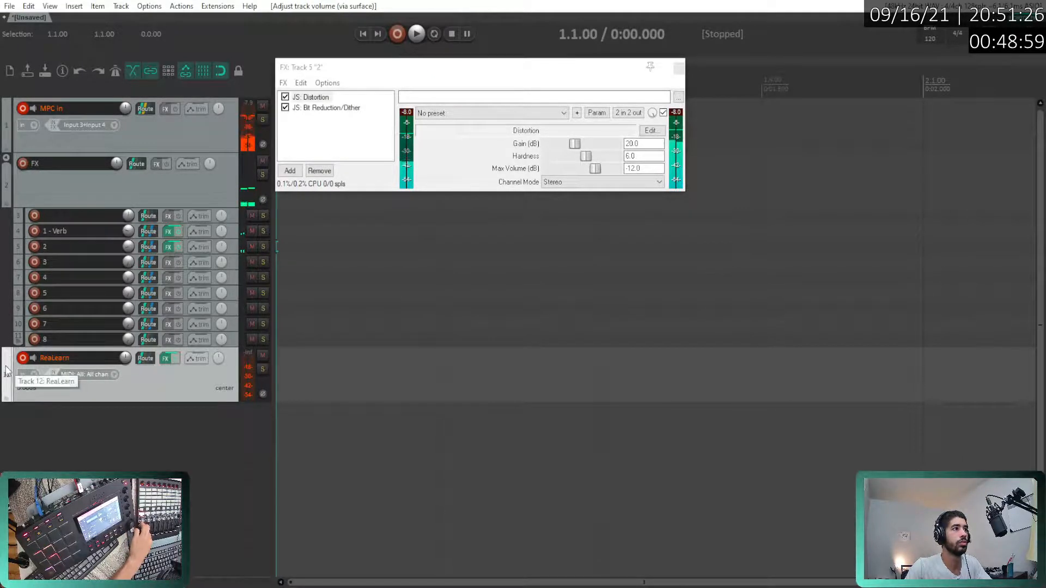
- Move the new unnamed track above MPC In and make it a folder containing all the other tracks
{"action": "left_click", "coordinate": [18, 216]}
{"action": "left_click_drag", "start_coordinate": [19, 217], "coordinate": [8, 114]}
{"action": "left_click", "coordinate": [6, 147]}
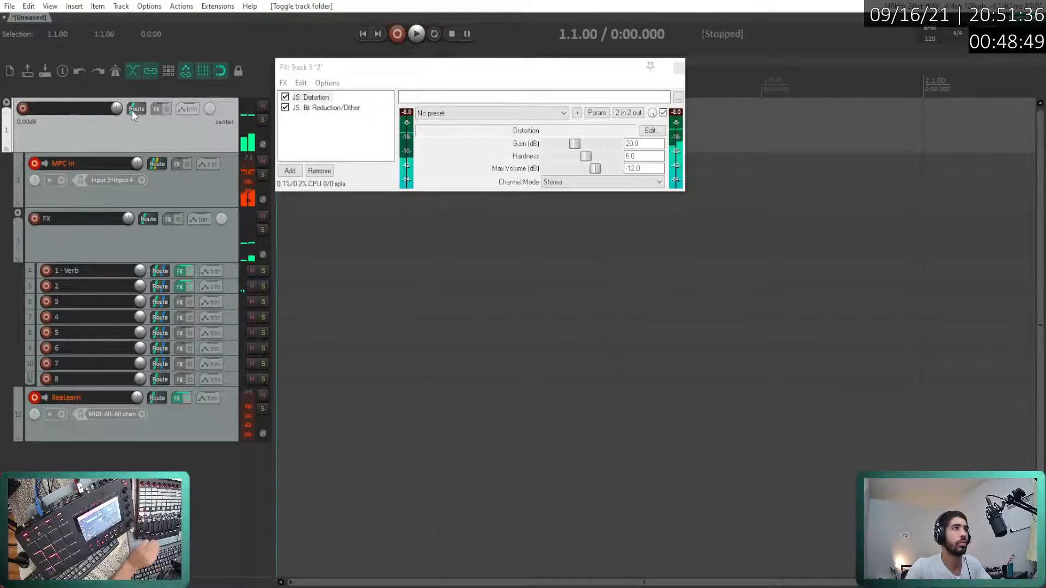
- Add JS: Digital Versatile Compressor v2 to the unnamed top folder track and reposition its effect window
{"action": "left_click", "coordinate": [156, 109]}
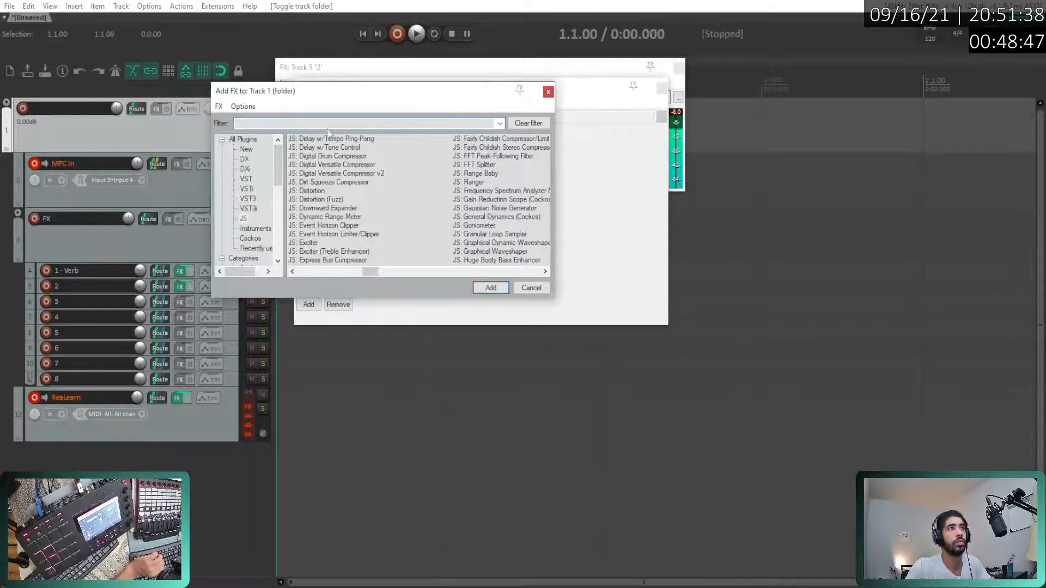
{"action": "left_click", "coordinate": [358, 166]}
{"action": "double_click", "coordinate": [364, 174]}
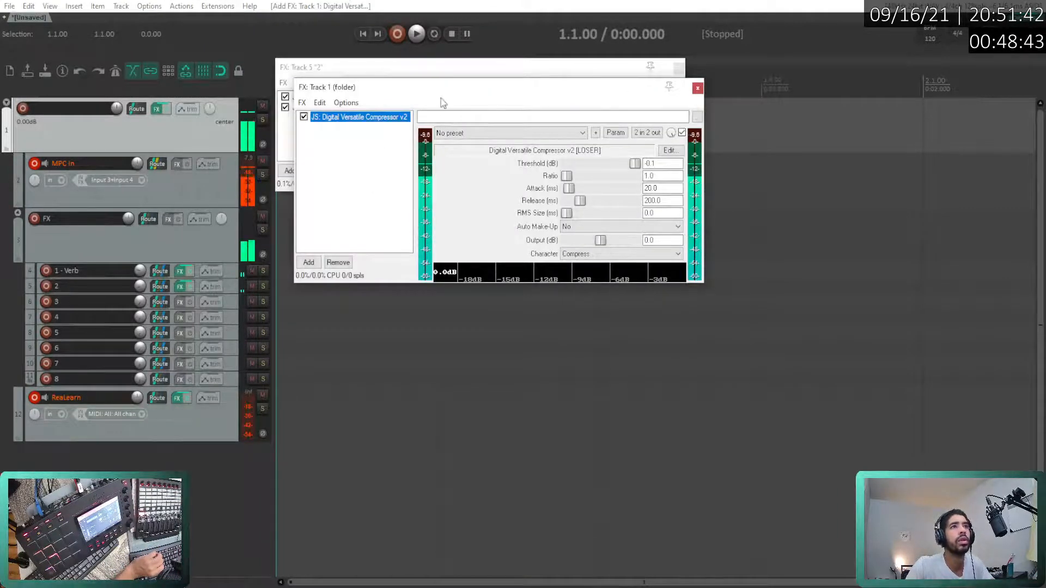
{"action": "left_click_drag", "start_coordinate": [466, 92], "coordinate": [359, 175]}
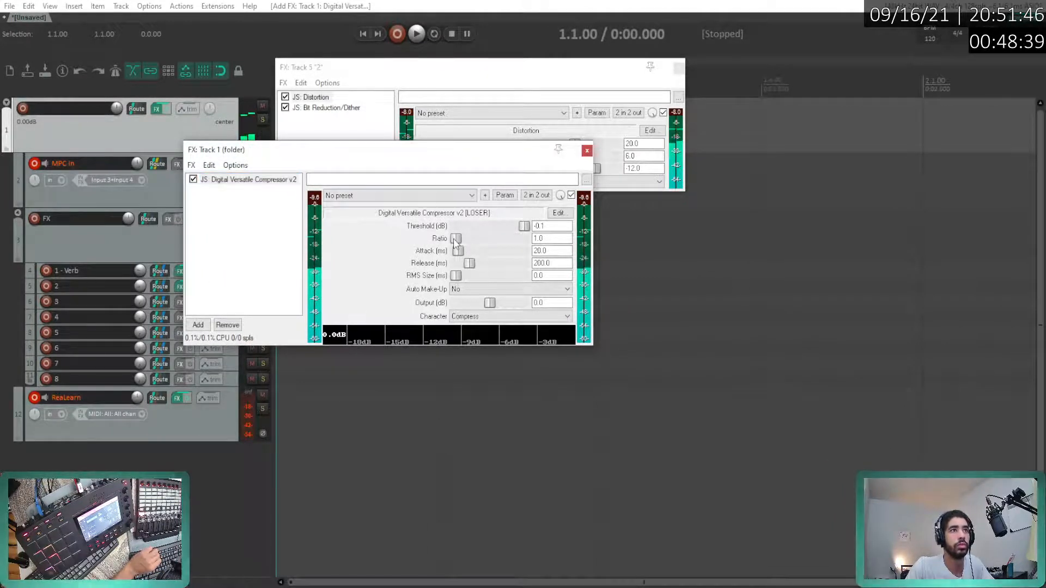
- Set the compressor's ratio to 4.0, threshold to -13.5 dB, attack to about 149 ms and release to 191 ms
{"action": "left_click_drag", "start_coordinate": [455, 240], "coordinate": [466, 239]}
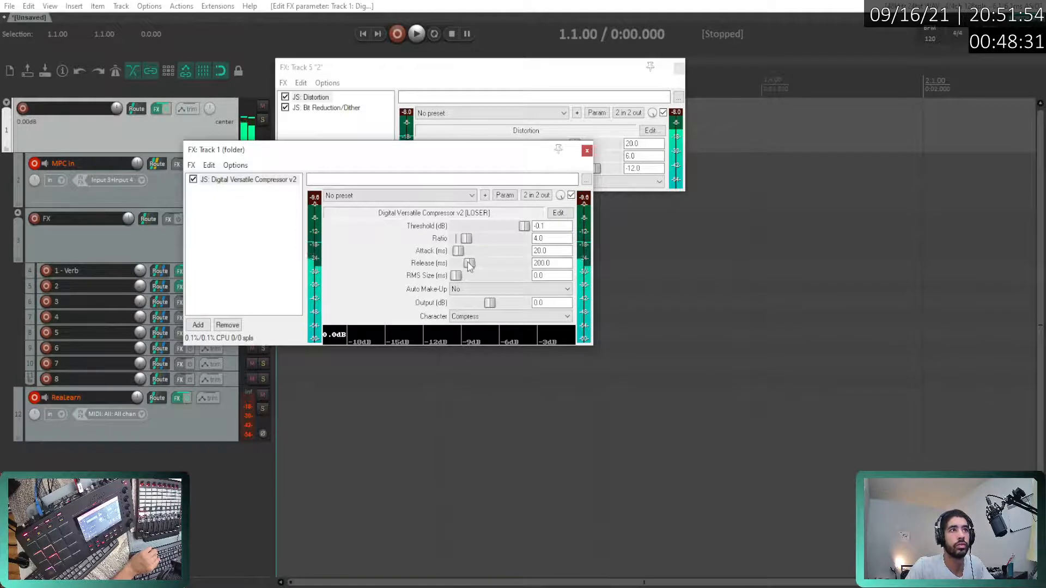
{"action": "left_click_drag", "start_coordinate": [527, 231], "coordinate": [496, 235]}
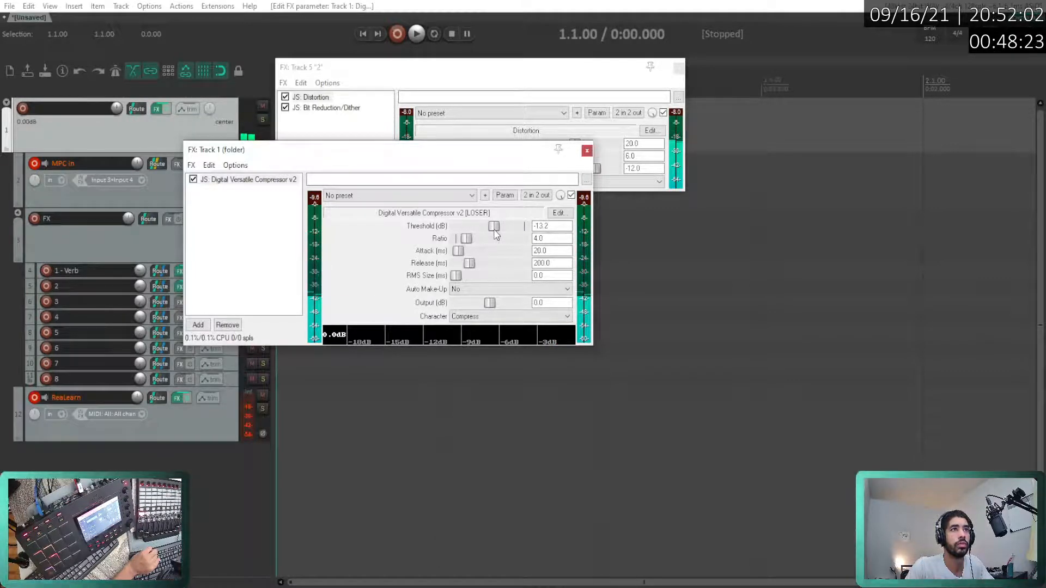
{"action": "left_click_drag", "start_coordinate": [492, 233], "coordinate": [493, 235]}
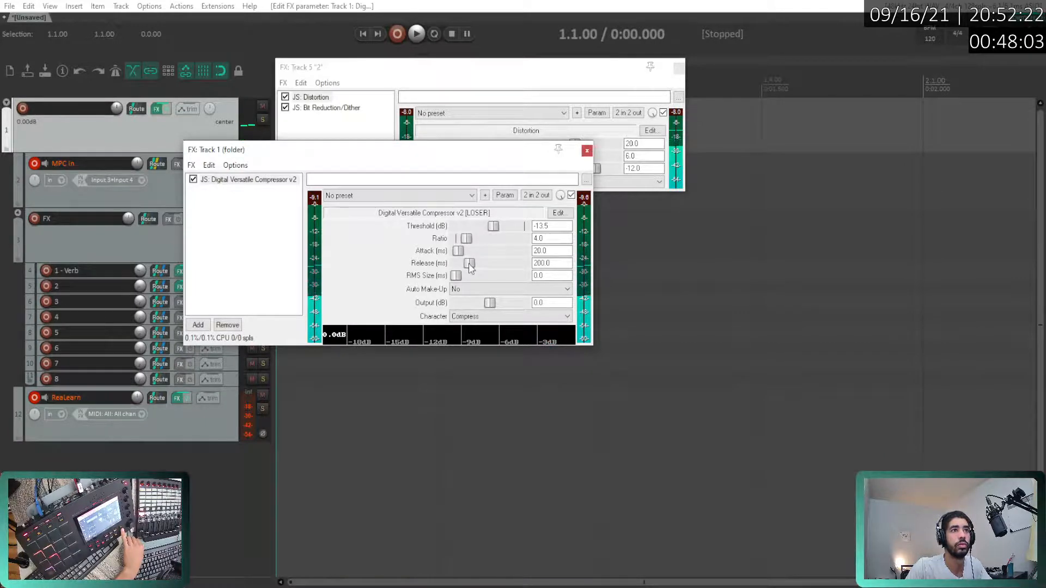
{"action": "left_click_drag", "start_coordinate": [458, 251], "coordinate": [478, 258]}
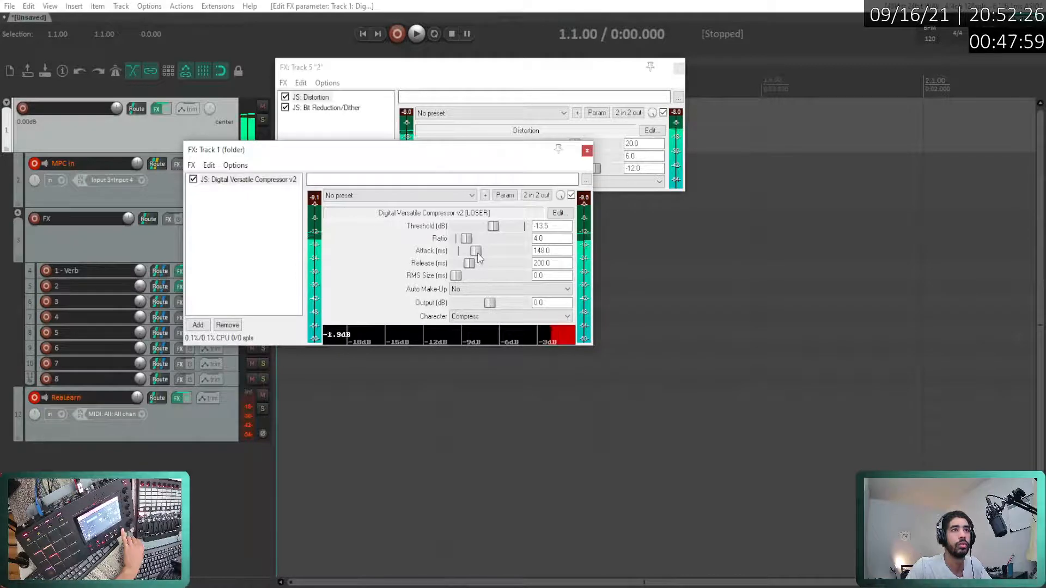
{"action": "left_click_drag", "start_coordinate": [472, 263], "coordinate": [471, 263]}
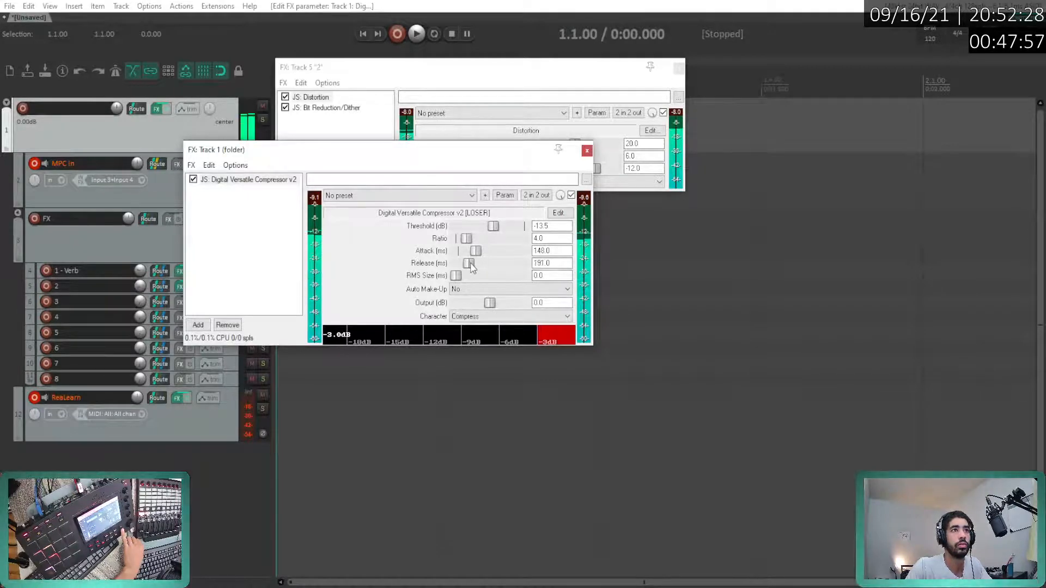
- Set the compressor's output to 1.0 dB and compare the sound with the compressor bypassed and re-enabled
{"action": "left_click_drag", "start_coordinate": [490, 304], "coordinate": [498, 304]}
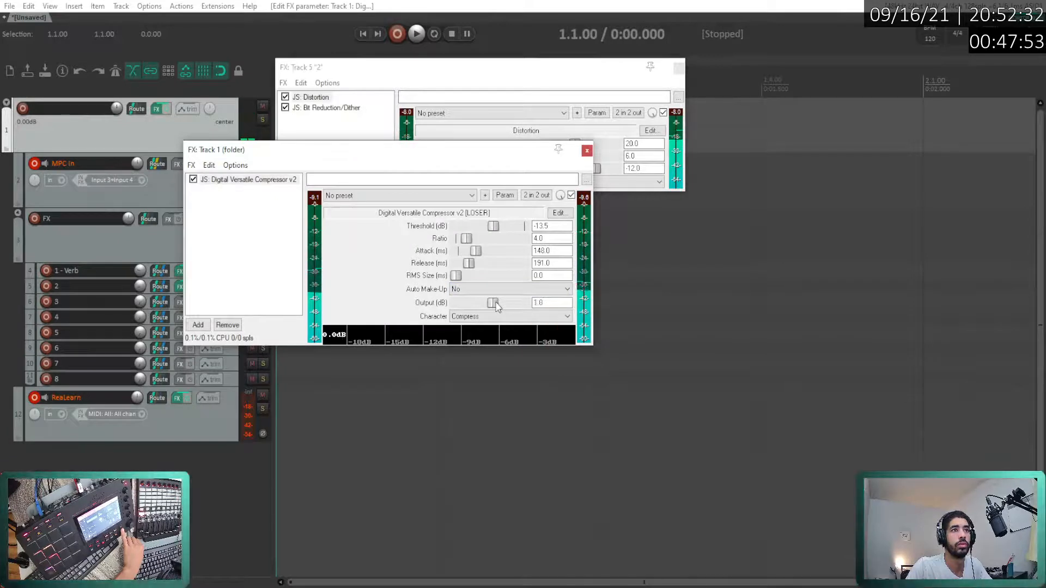
{"action": "left_click", "coordinate": [571, 195]}
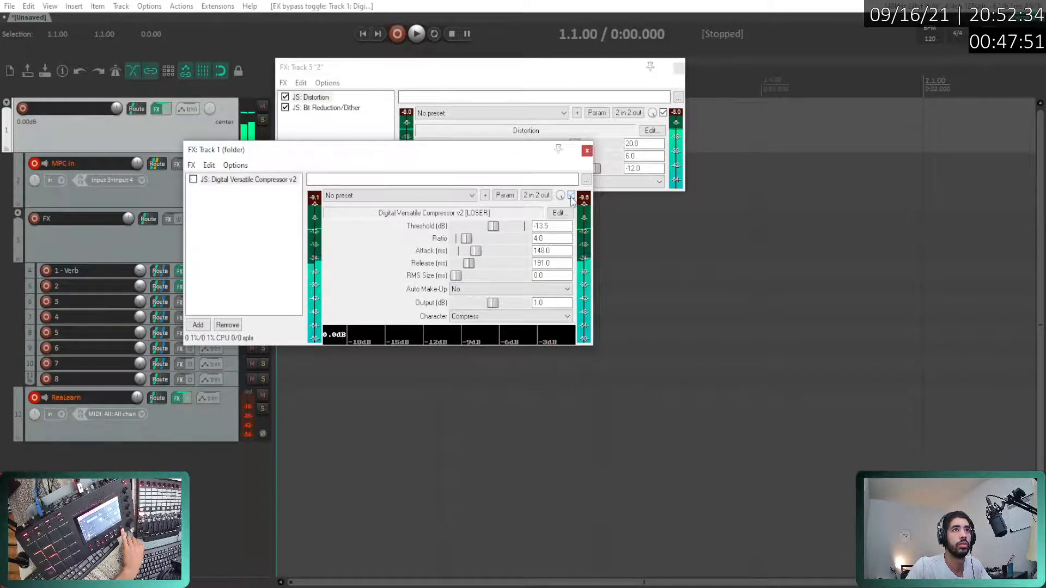
{"action": "left_click", "coordinate": [571, 195]}
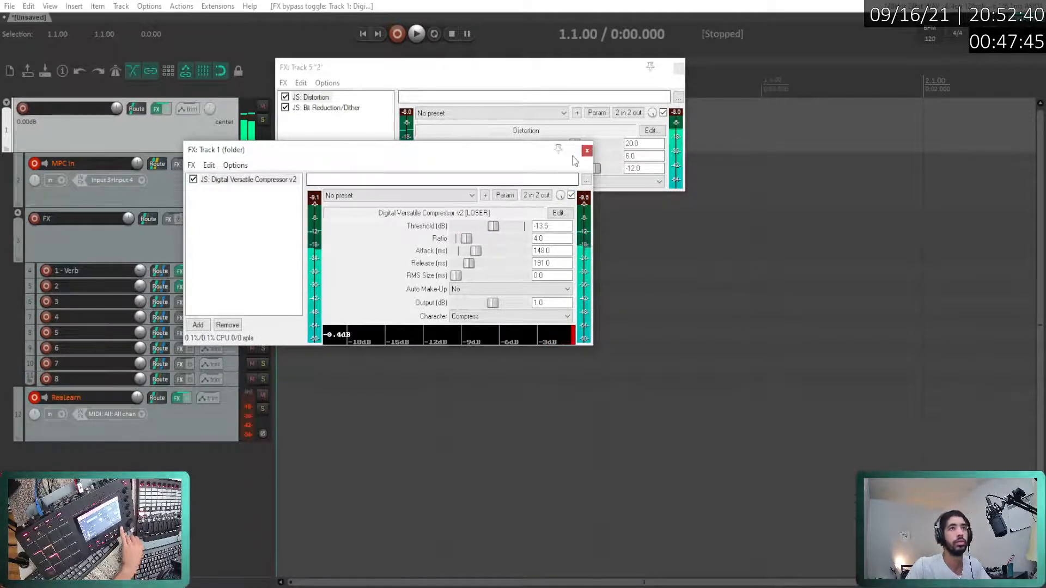
- Close the effect windows of the unnamed top folder track and track 2
{"action": "key", "text": "Escape"}
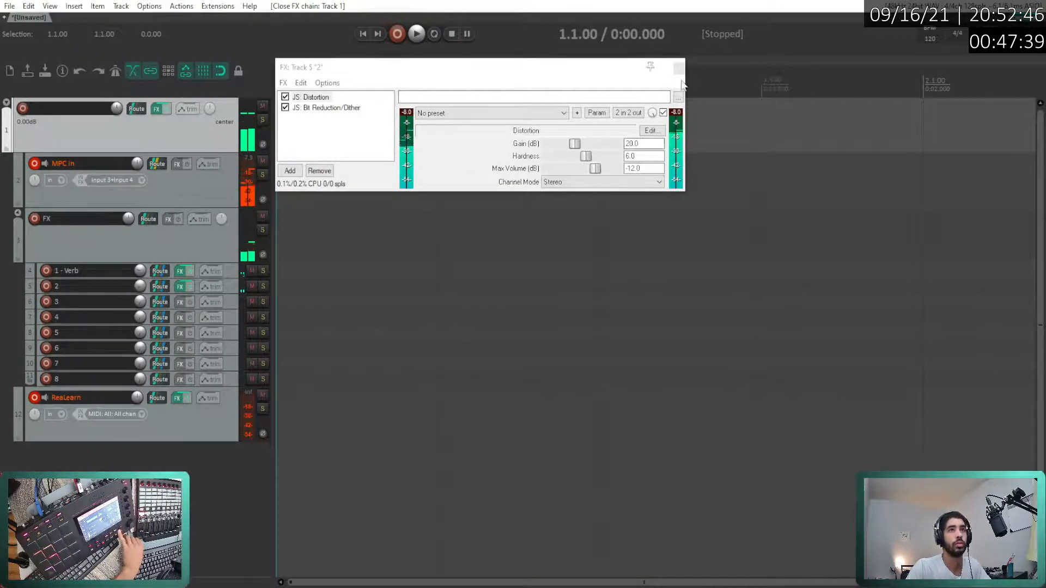
{"action": "left_click_drag", "start_coordinate": [576, 77], "coordinate": [630, 158]}
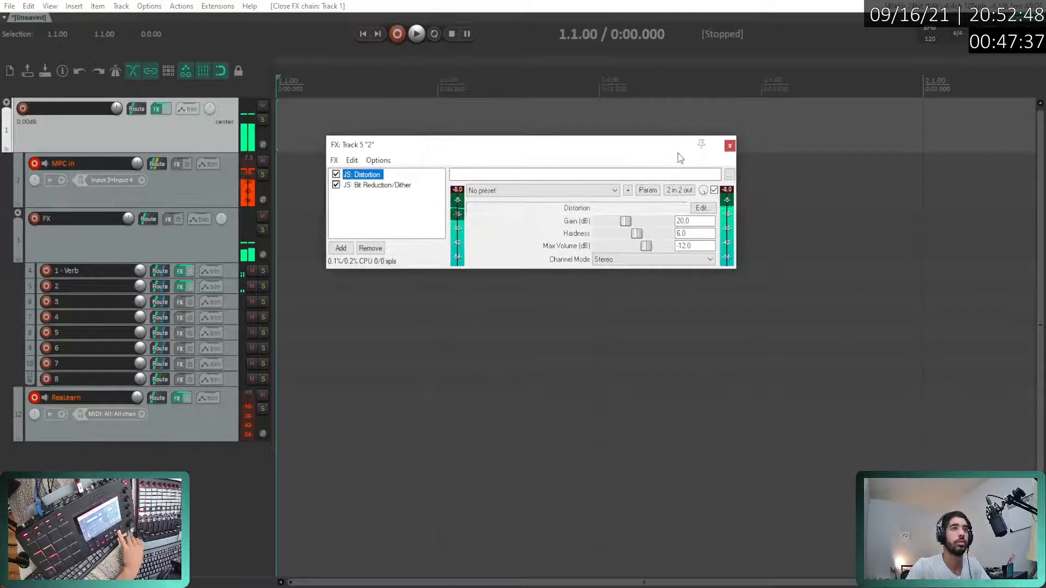
{"action": "left_click", "coordinate": [730, 145]}
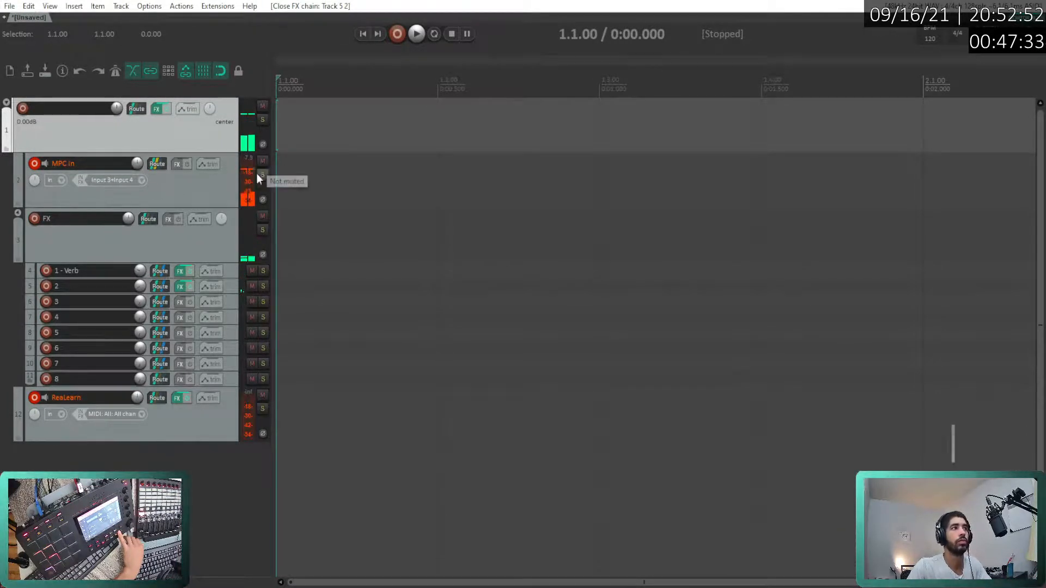
- Compare the mix with the FX folder muted and unmuted, and bypass the effects on the unnamed top folder track
{"action": "left_click", "coordinate": [263, 217]}
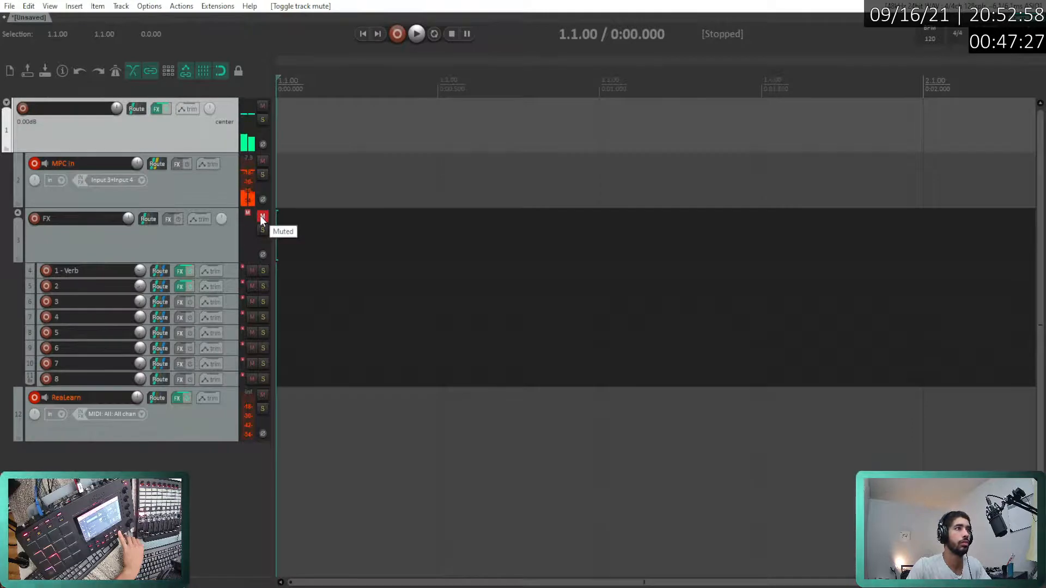
{"action": "left_click", "coordinate": [262, 217]}
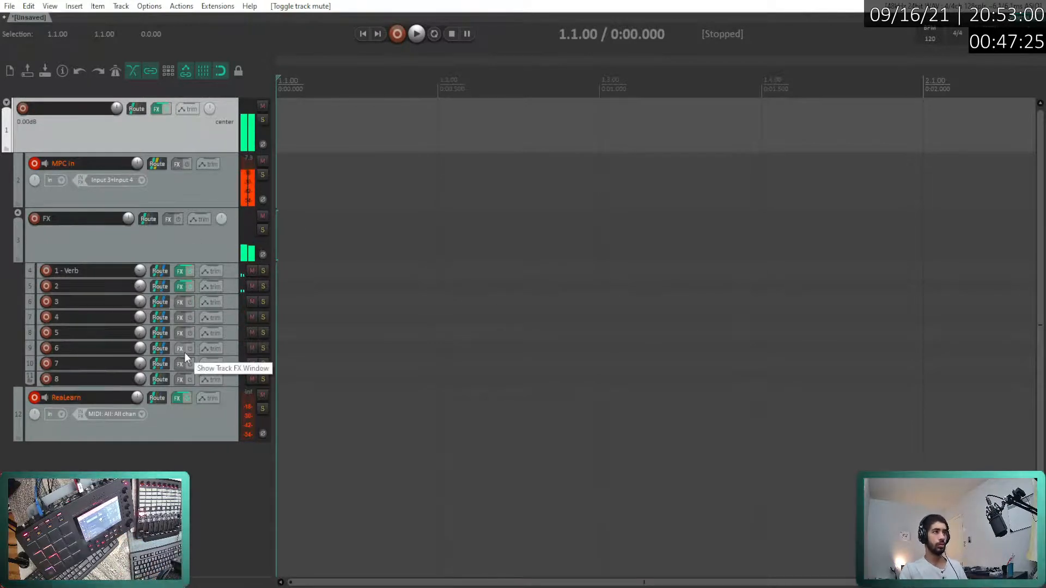
{"action": "left_click", "coordinate": [165, 110]}
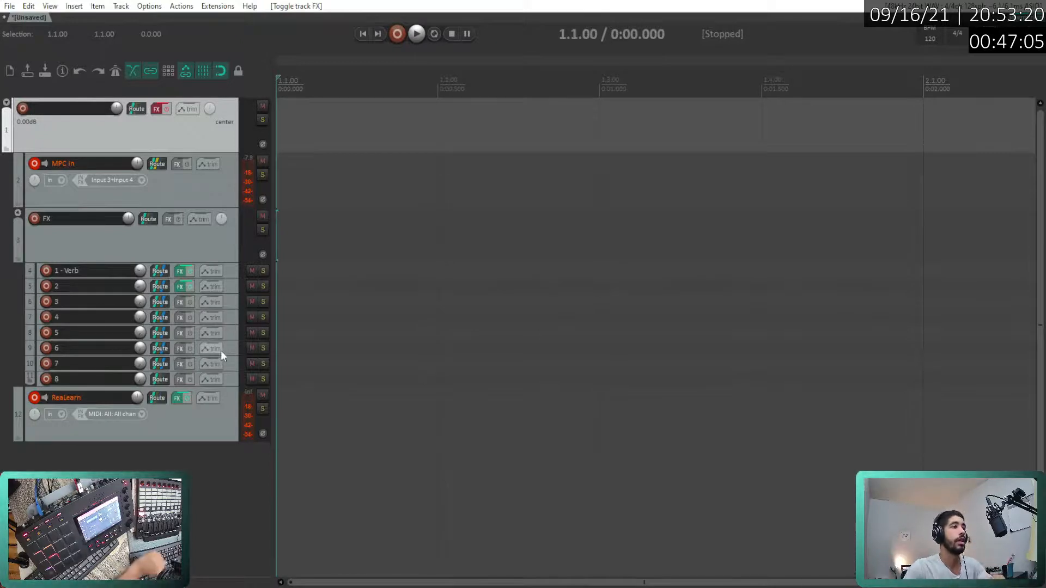
- Add a receive from the MPC In track to track 8
{"action": "right_click", "coordinate": [161, 381]}
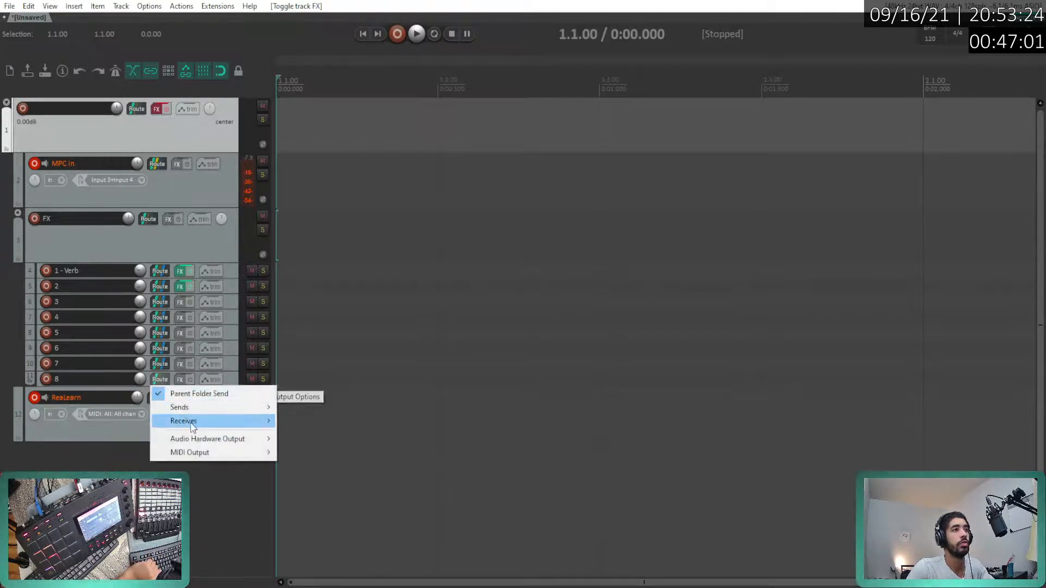
{"action": "mouse_move", "coordinate": [218, 422]}
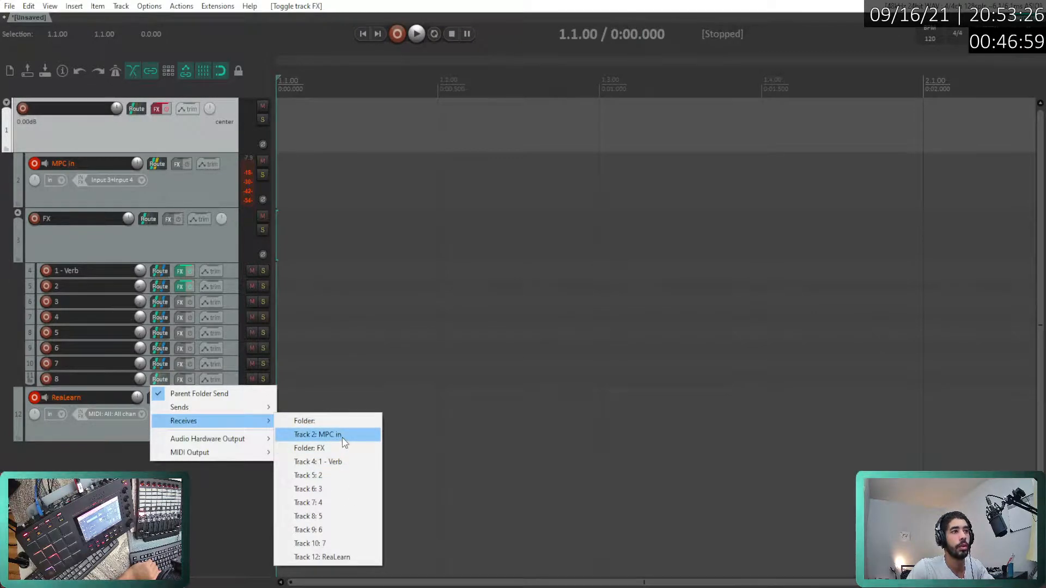
{"action": "left_click", "coordinate": [342, 435]}
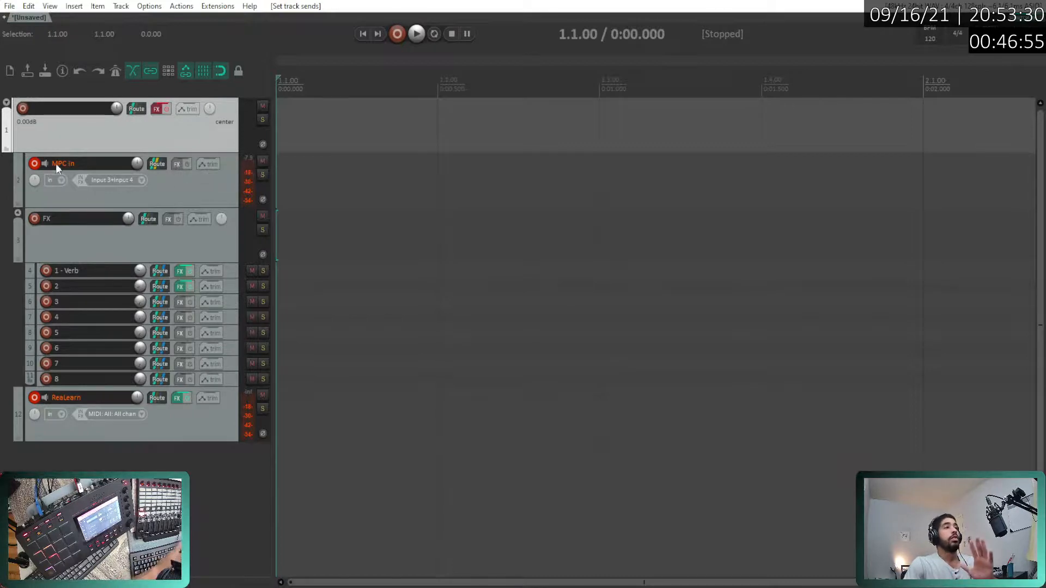
- Save the project as a template, overwriting the existing 8 Track.rpp in the ProjectTemplates folder
{"action": "left_click", "coordinate": [9, 6]}
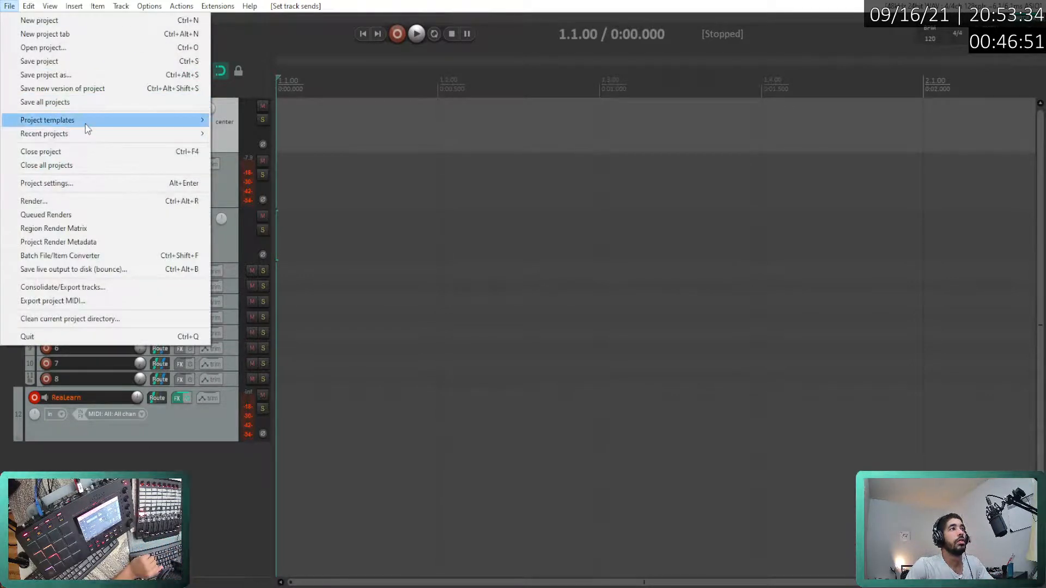
{"action": "mouse_move", "coordinate": [89, 125]}
{"action": "left_click", "coordinate": [294, 124]}
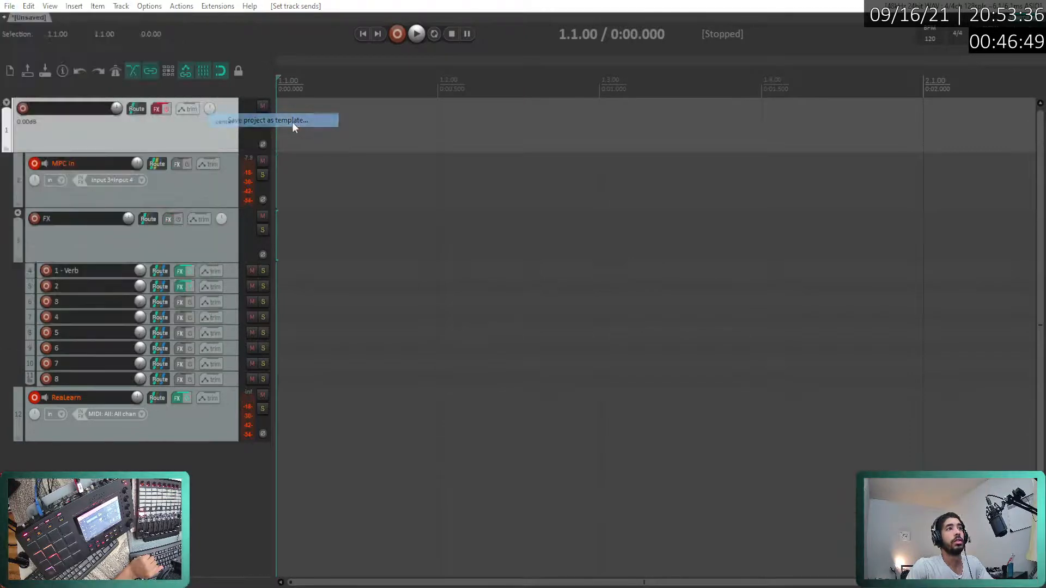
{"action": "left_click", "coordinate": [424, 173]}
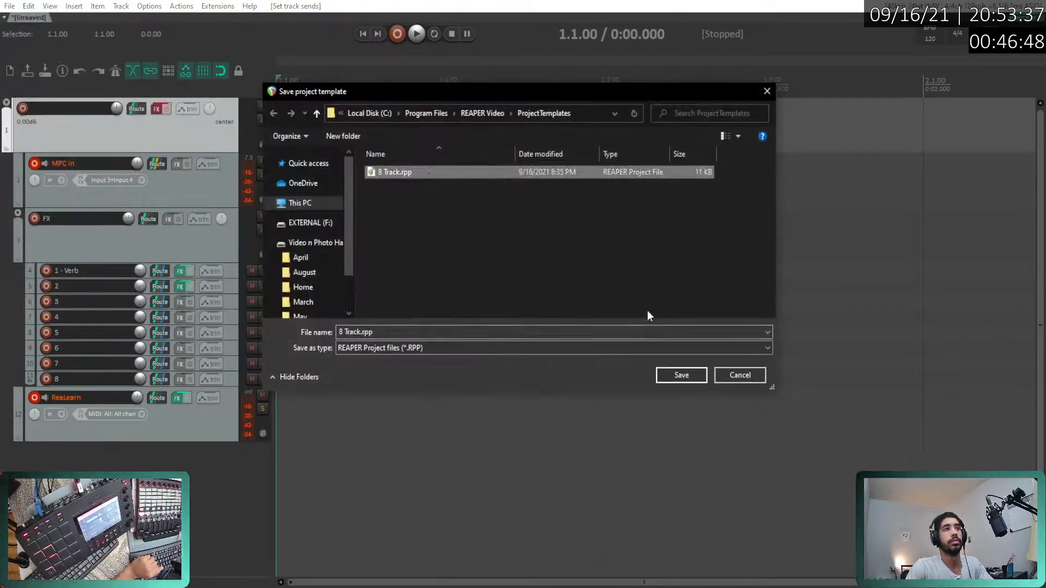
{"action": "left_click", "coordinate": [679, 376]}
{"action": "left_click", "coordinate": [553, 297]}
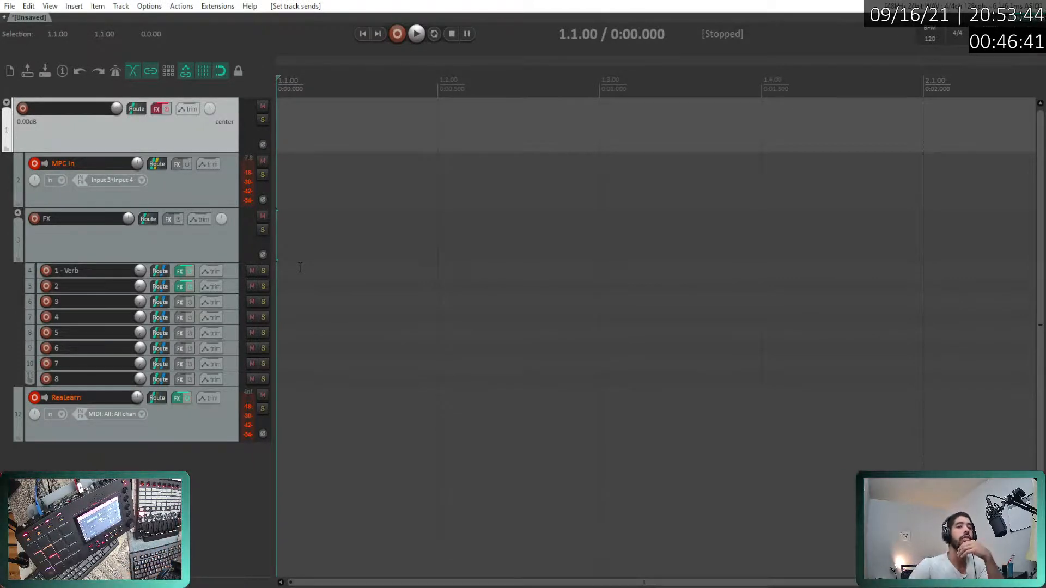
- Switch to OBS and change the live scene to the full-size webcam view
{"action": "mouse_move", "coordinate": [214, 587]}
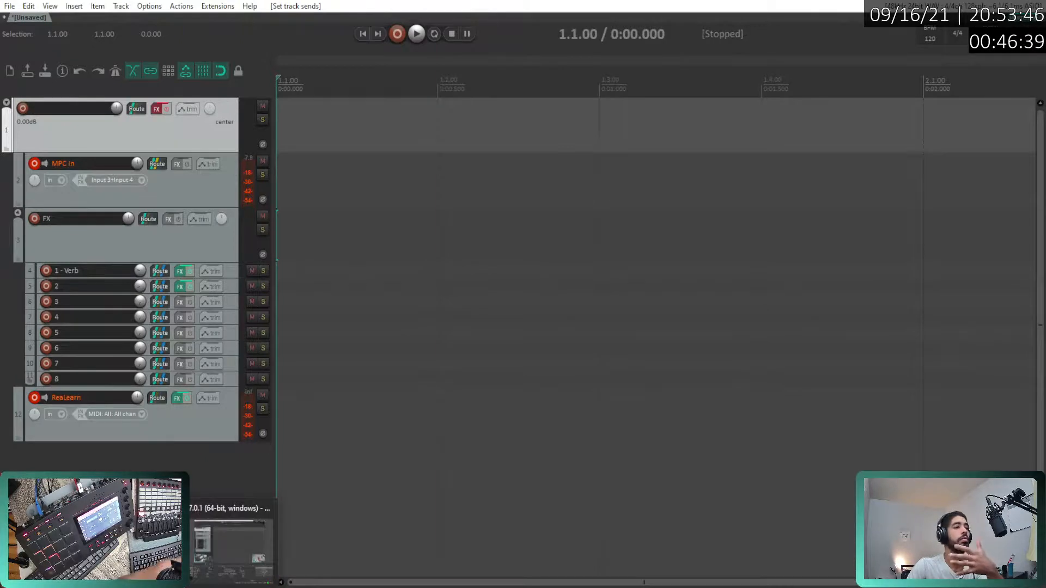
{"action": "left_click", "coordinate": [230, 548]}
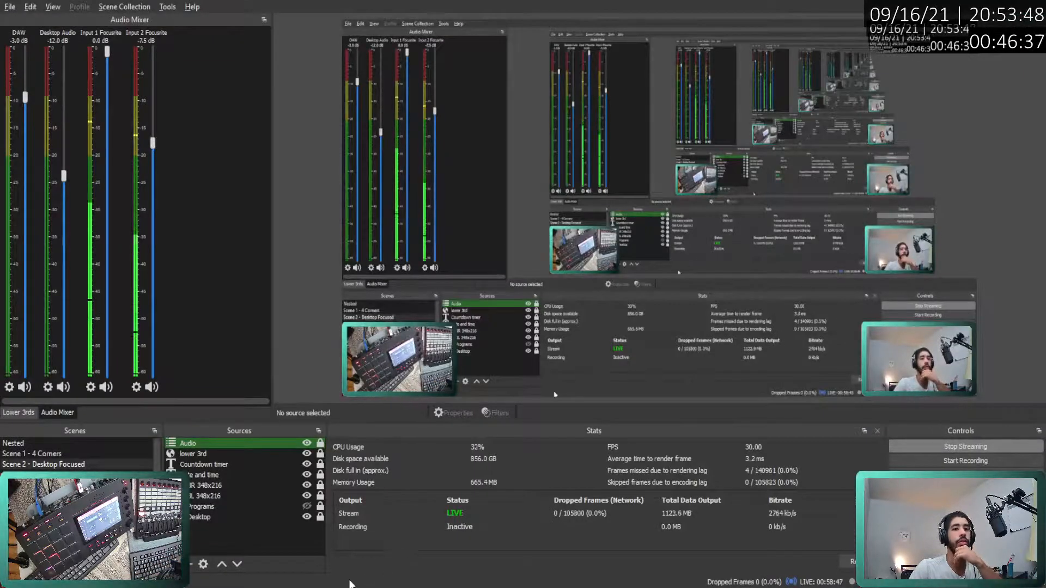
{"action": "mouse_move", "coordinate": [232, 587]}
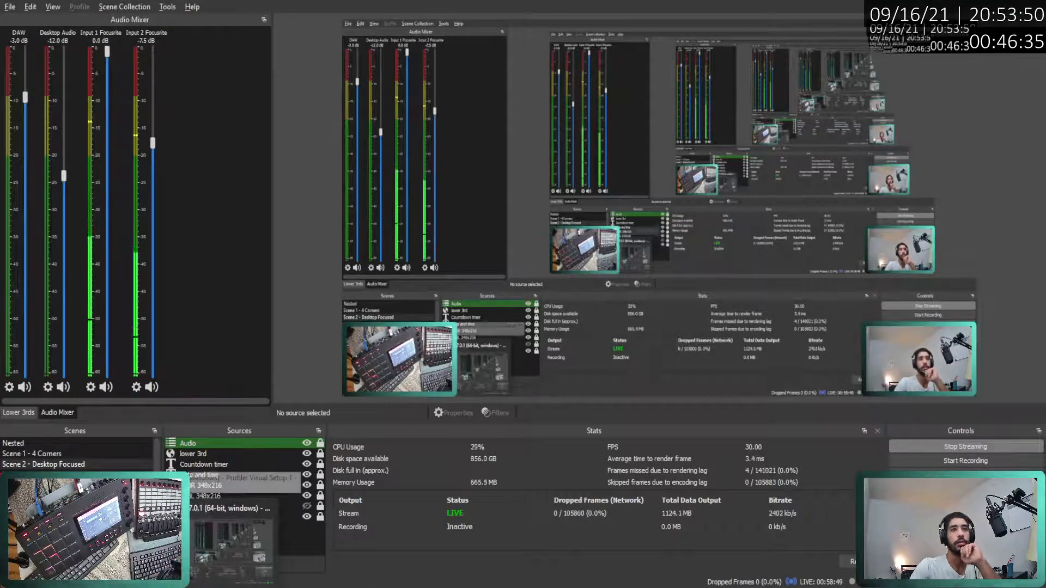
{"action": "key", "text": "F1"}
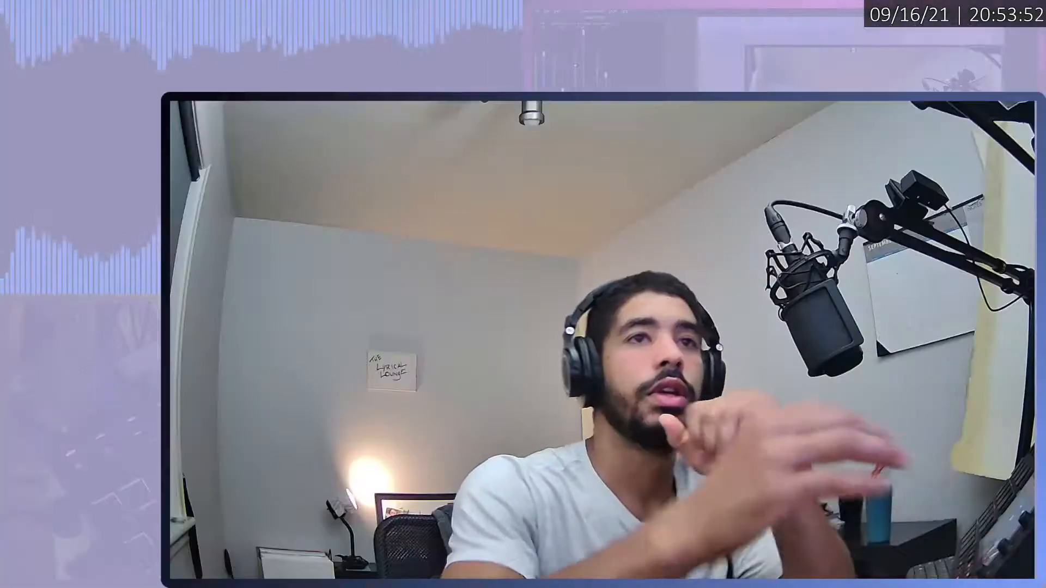